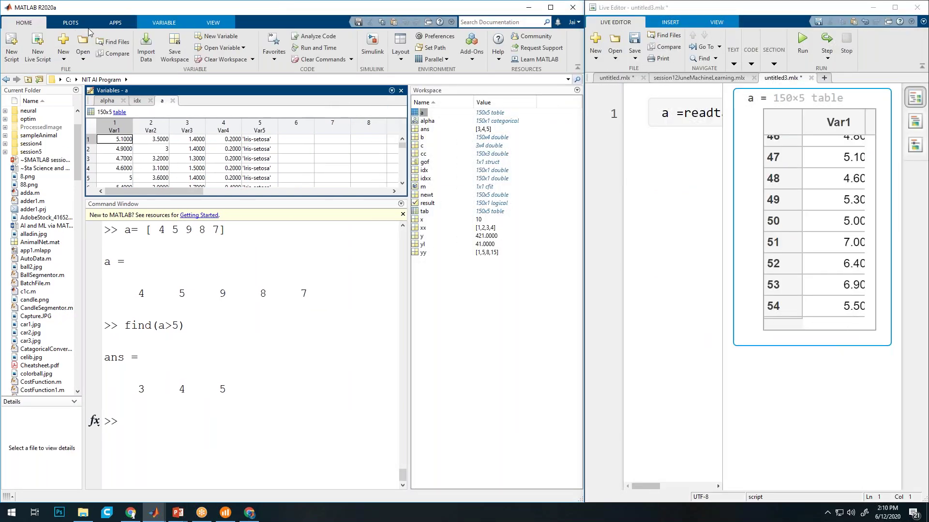
Open the Classification Learner app from the machine learning apps and narrow the main MATLAB window to widen the Live Editor
{"action": "left_click", "coordinate": [114, 22]}
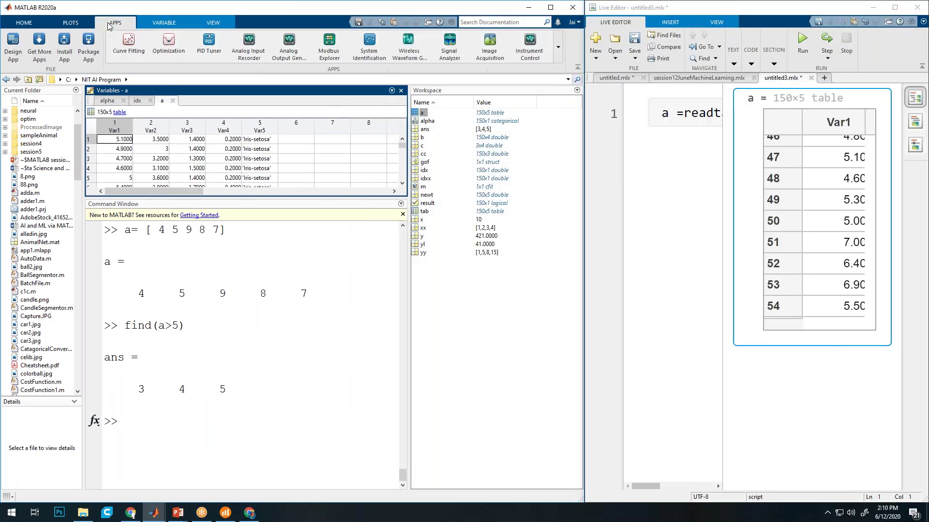
{"action": "left_click", "coordinate": [559, 47]}
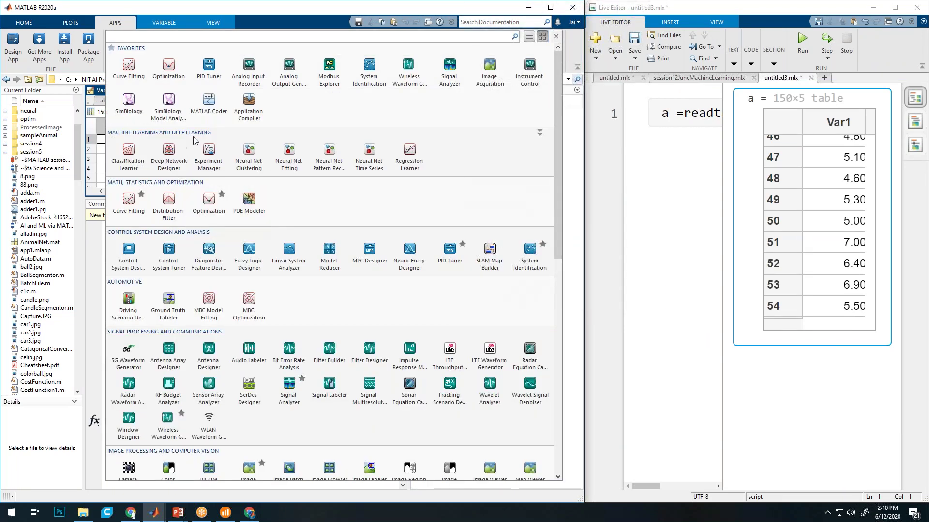
{"action": "left_click", "coordinate": [129, 155]}
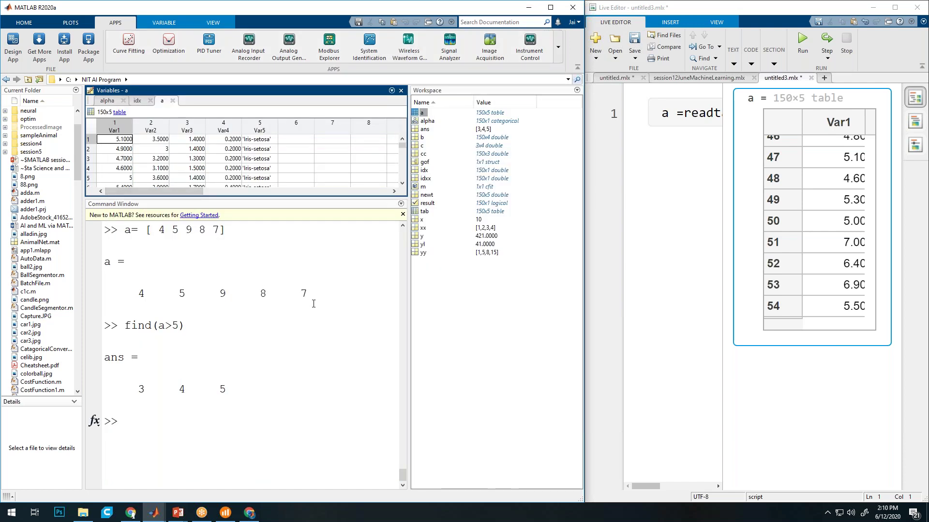
{"action": "left_click_drag", "start_coordinate": [584, 247], "coordinate": [282, 275]}
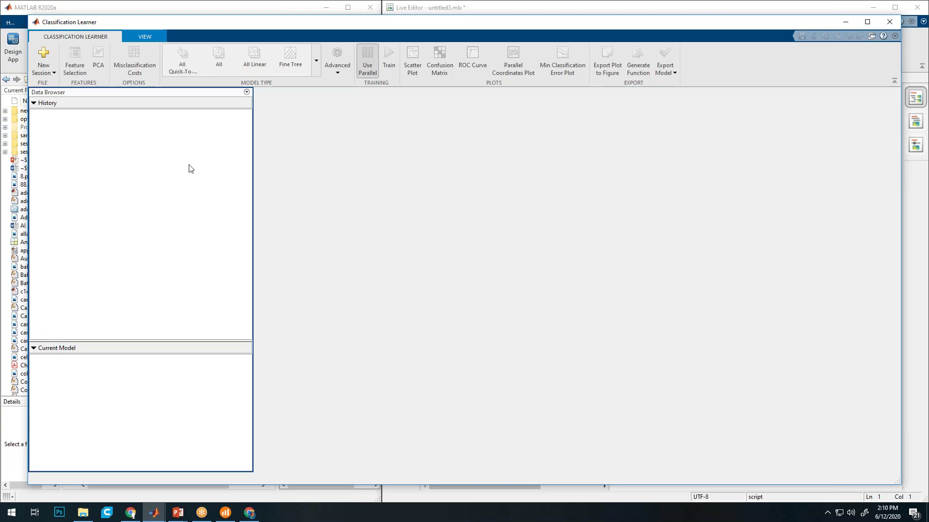
{"action": "left_click", "coordinate": [49, 72]}
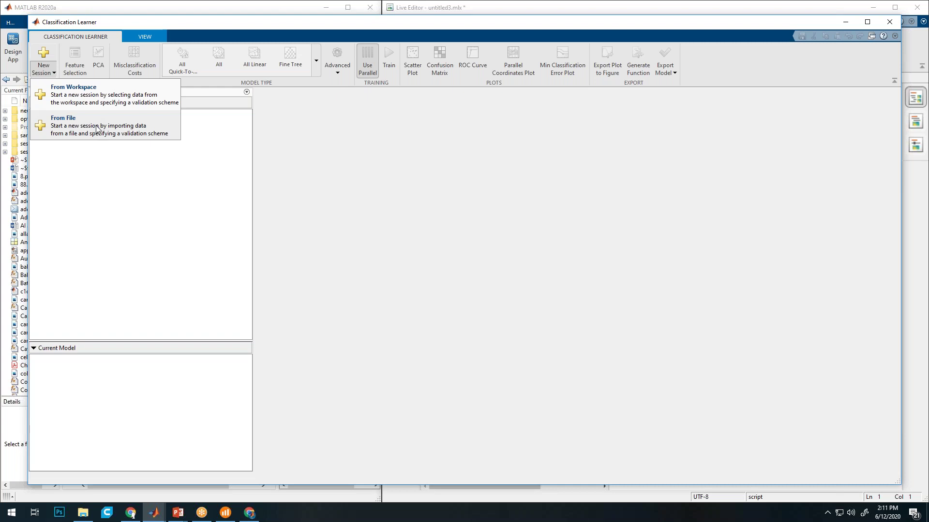
{"action": "left_click", "coordinate": [64, 97]}
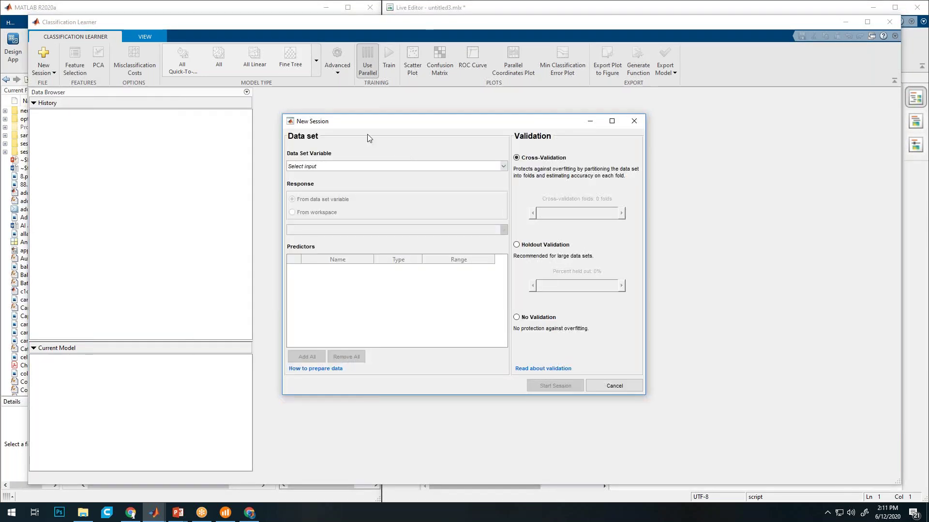
{"action": "left_click_drag", "start_coordinate": [405, 123], "coordinate": [423, 85]}
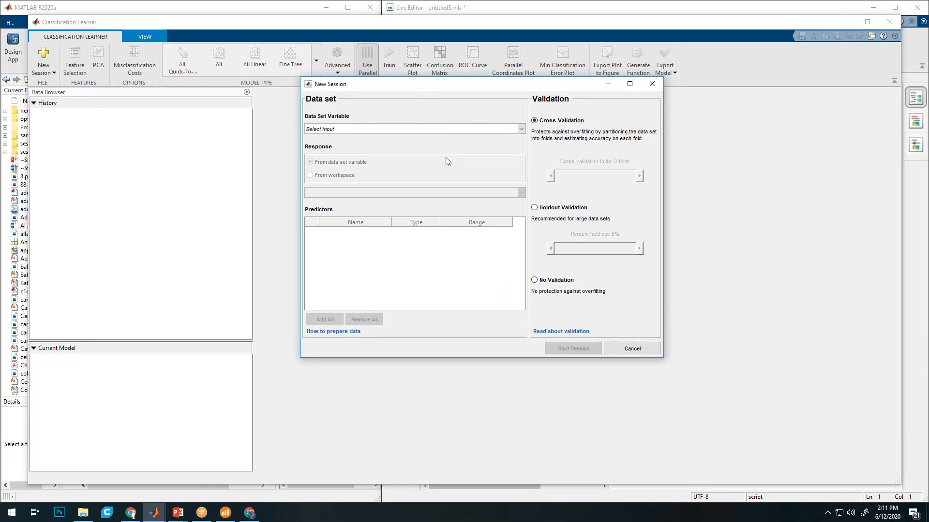
{"action": "left_click", "coordinate": [521, 129]}
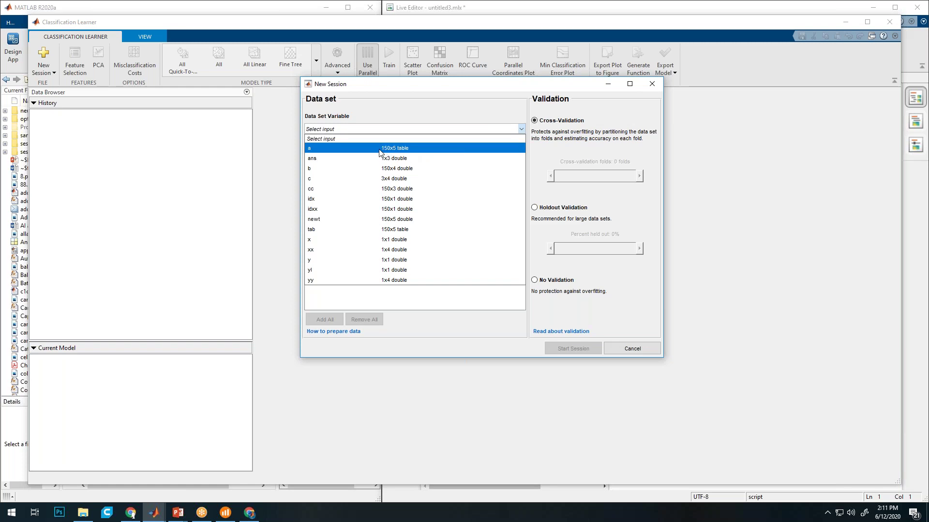
{"action": "left_click", "coordinate": [650, 90]}
{"action": "left_click", "coordinate": [651, 85]}
{"action": "double_click", "coordinate": [610, 22]}
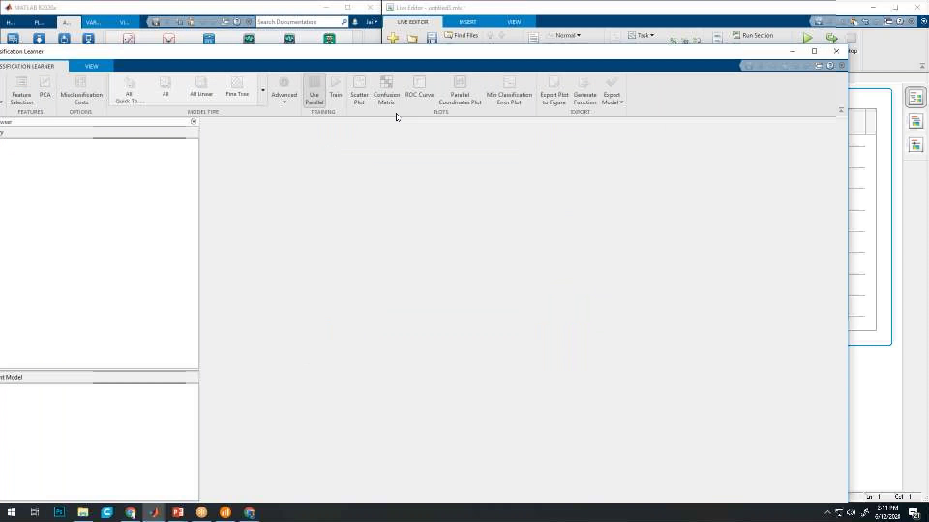
{"action": "left_click", "coordinate": [649, 124]}
{"action": "left_click", "coordinate": [437, 206]}
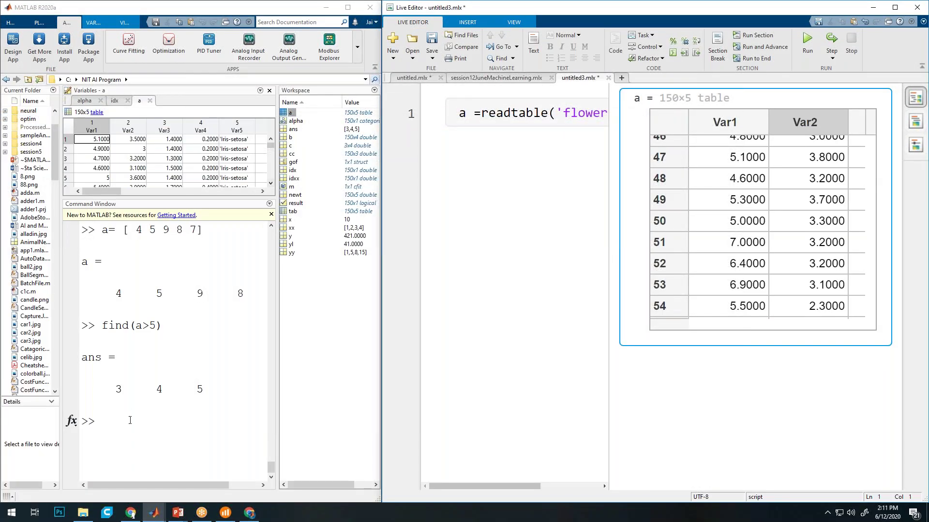
Clear all workspace variables with clear and empty the Command Window with clc
{"action": "left_click", "coordinate": [133, 425]}
{"action": "type", "text": "clear"}
{"action": "key", "text": "Return"}
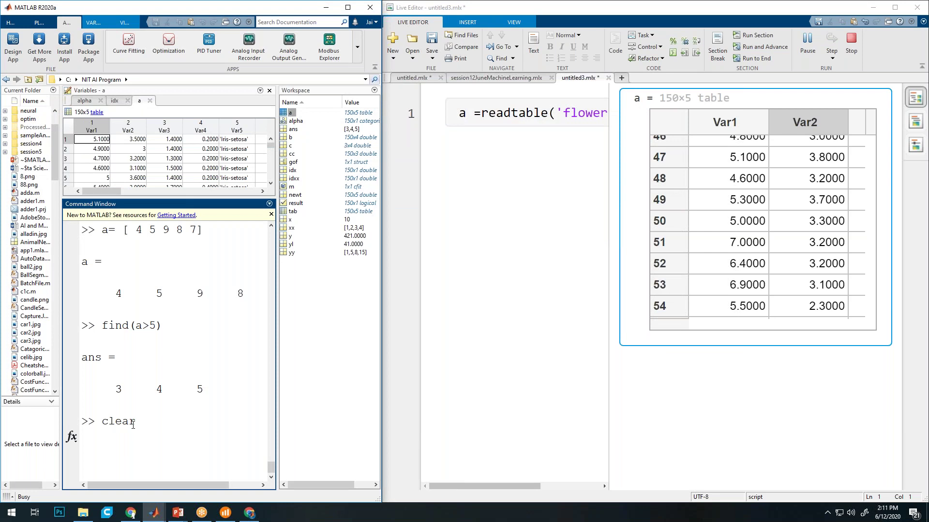
{"action": "type", "text": "clc"}
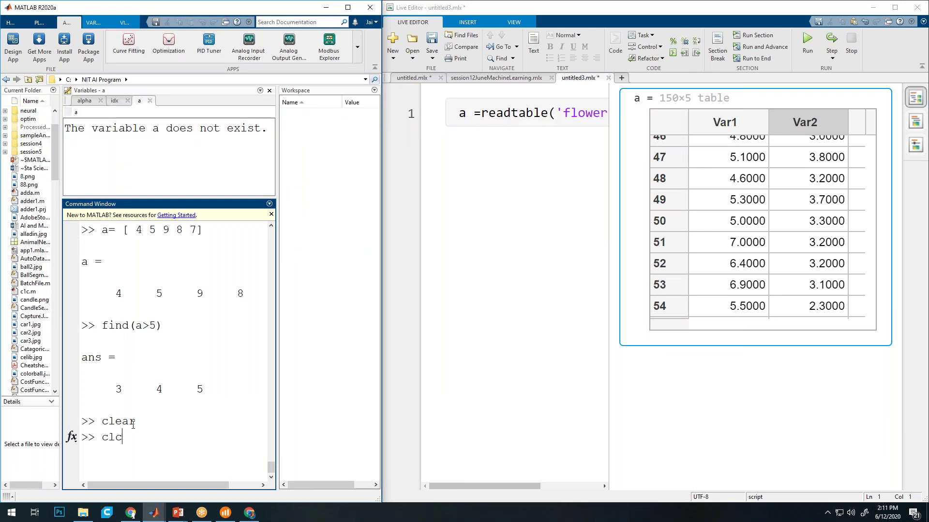
{"action": "key", "text": "Return"}
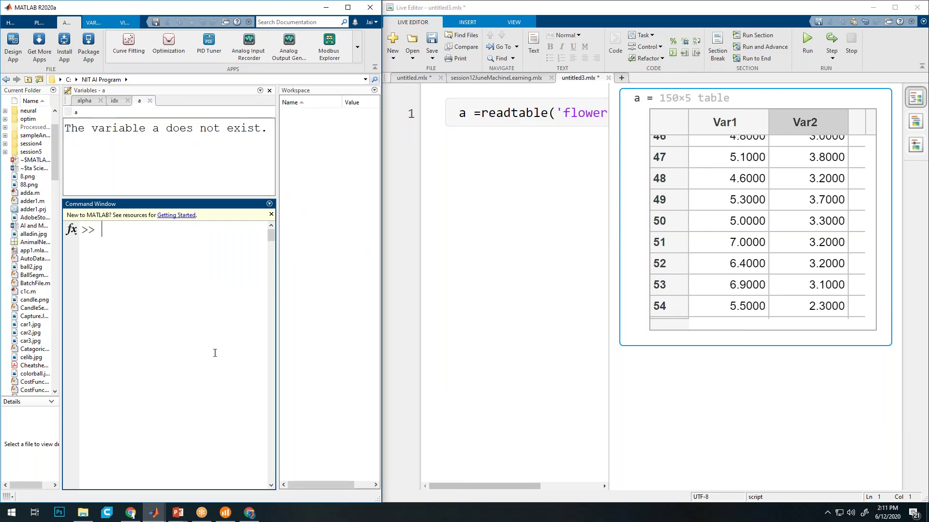
Close the open variables a, idx and alpha in the Variables editor
{"action": "left_click", "coordinate": [150, 100]}
{"action": "left_click", "coordinate": [127, 101]}
{"action": "left_click", "coordinate": [99, 102]}
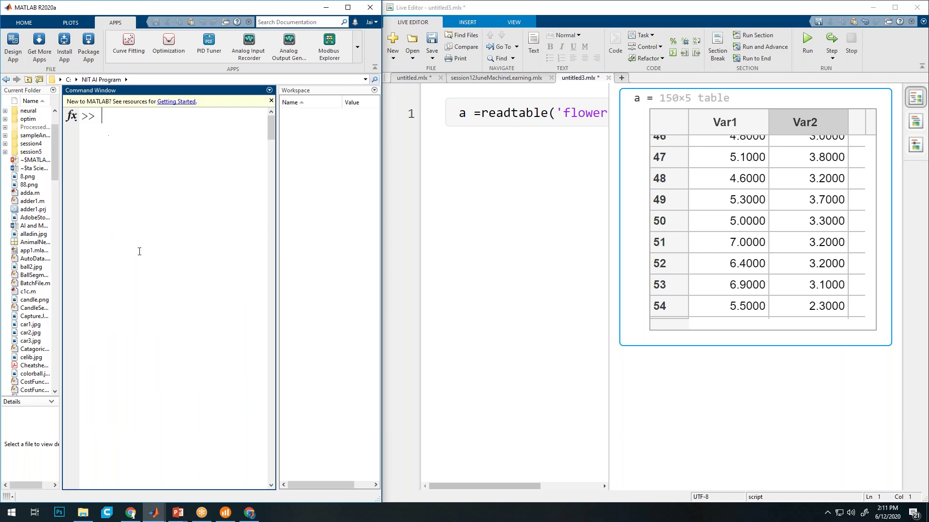
Open the Classification Learner app again and bring its window to the front
{"action": "left_click", "coordinate": [359, 47]}
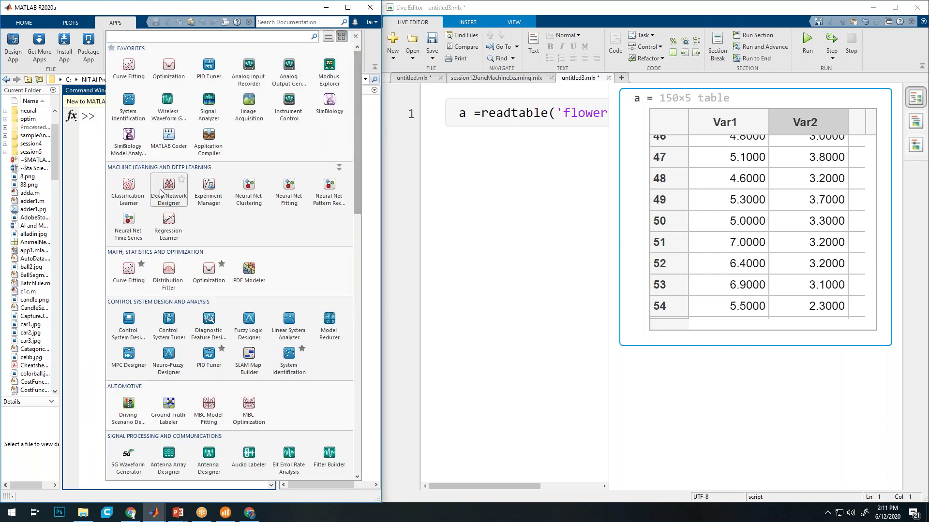
{"action": "left_click", "coordinate": [128, 187]}
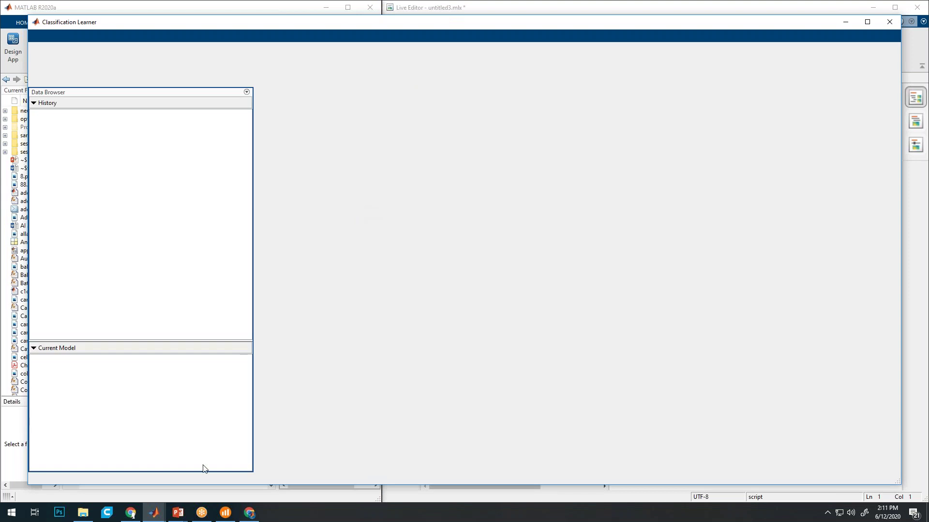
{"action": "mouse_move", "coordinate": [154, 513]}
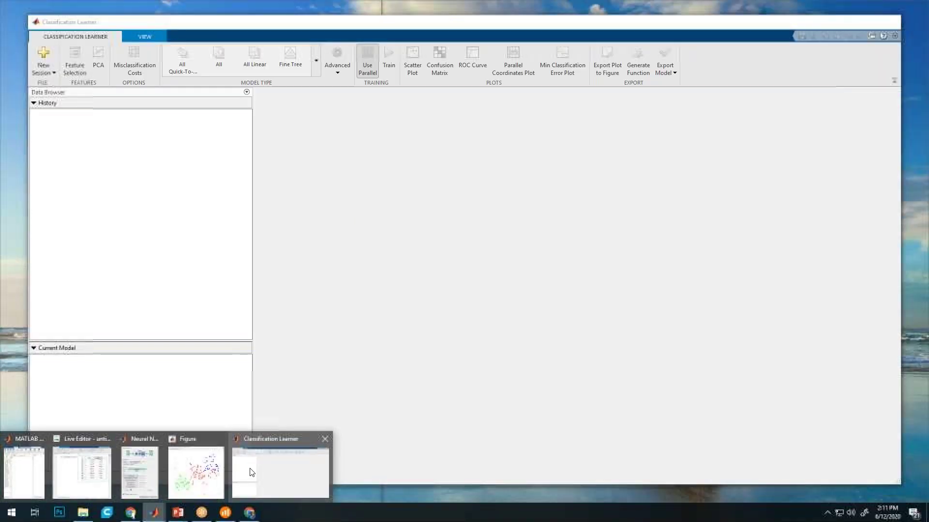
{"action": "left_click", "coordinate": [251, 473]}
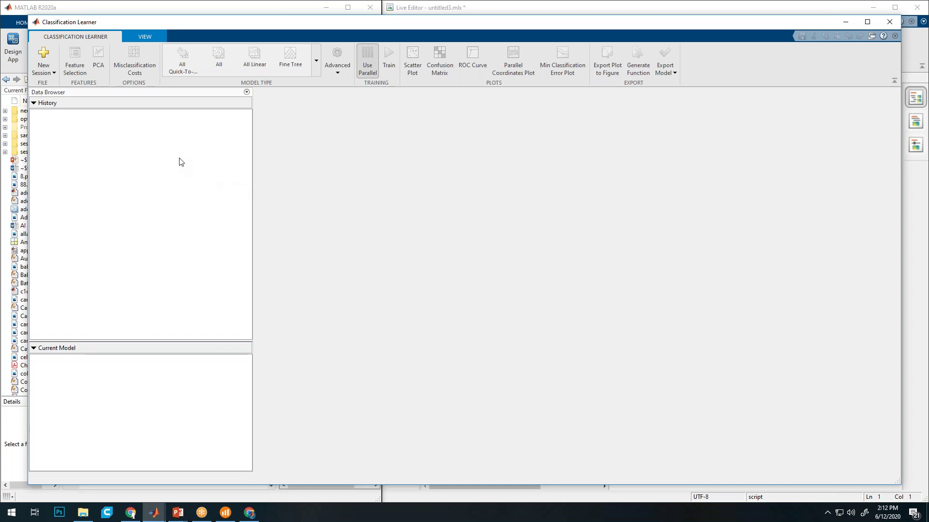
Run the readtable section of untitled3.mlx in the Live Editor to load the flower data into table a
{"action": "left_click", "coordinate": [158, 512]}
{"action": "mouse_move", "coordinate": [131, 484]}
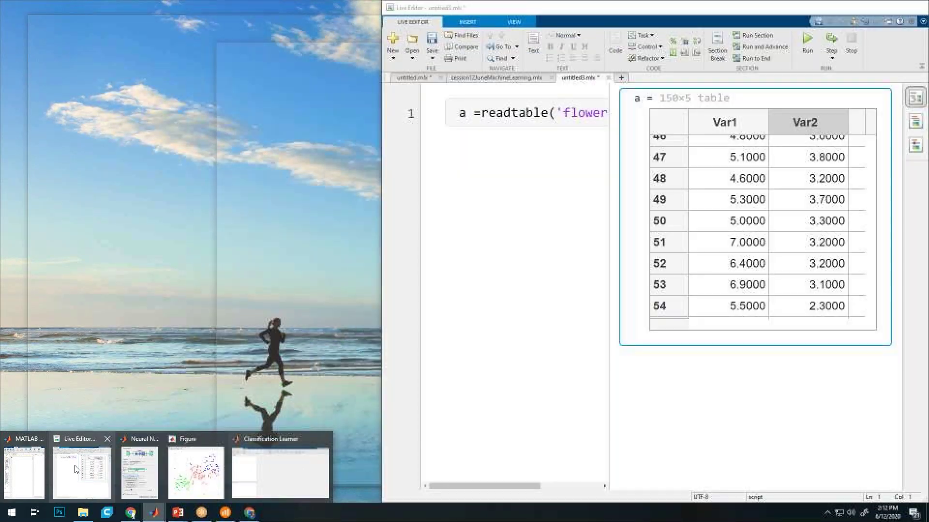
{"action": "left_click", "coordinate": [82, 472]}
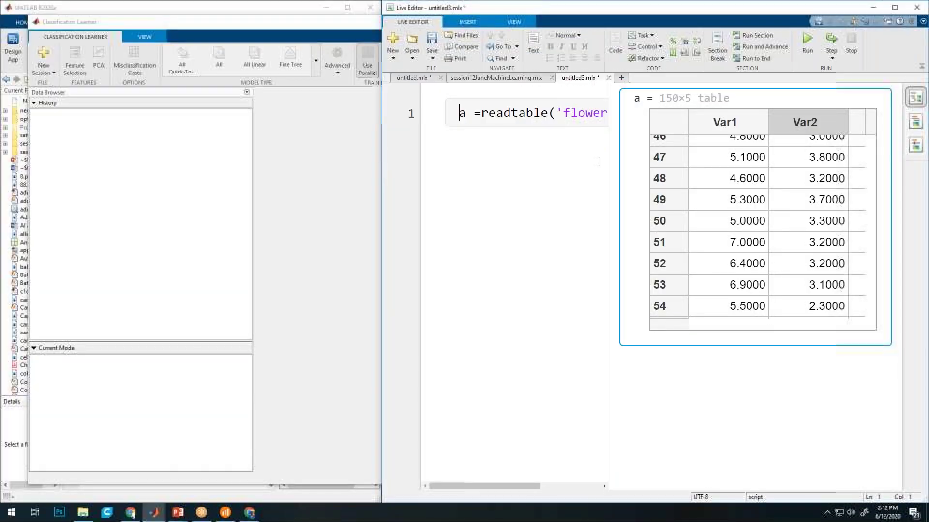
{"action": "left_click", "coordinate": [753, 39]}
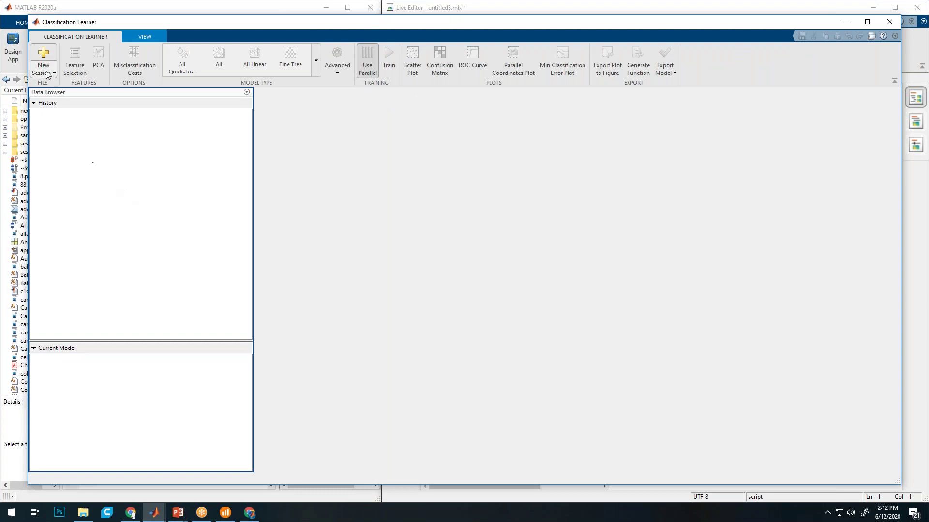
Create a new Classification Learner session from the workspace, with table a as data set and Var5 as response
{"action": "left_click", "coordinate": [44, 67]}
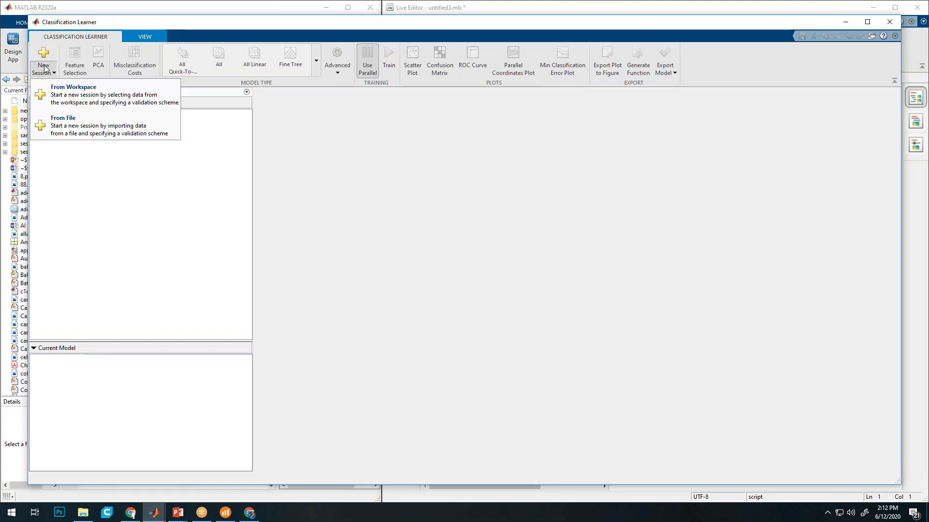
{"action": "left_click", "coordinate": [80, 97]}
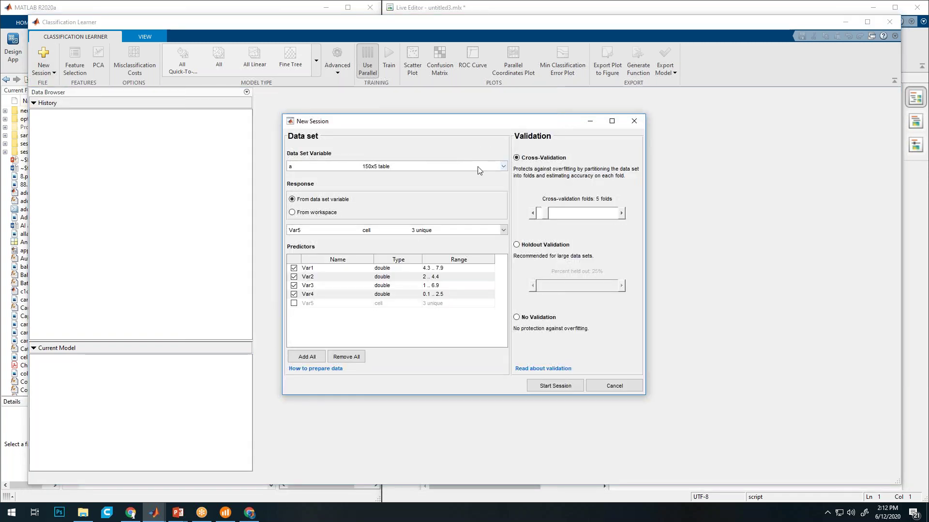
{"action": "left_click", "coordinate": [504, 166]}
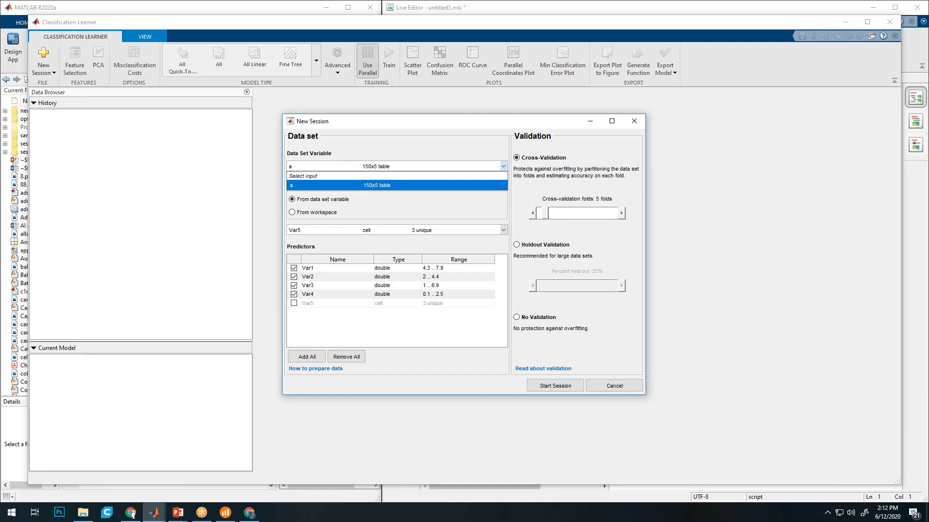
{"action": "left_click", "coordinate": [444, 147]}
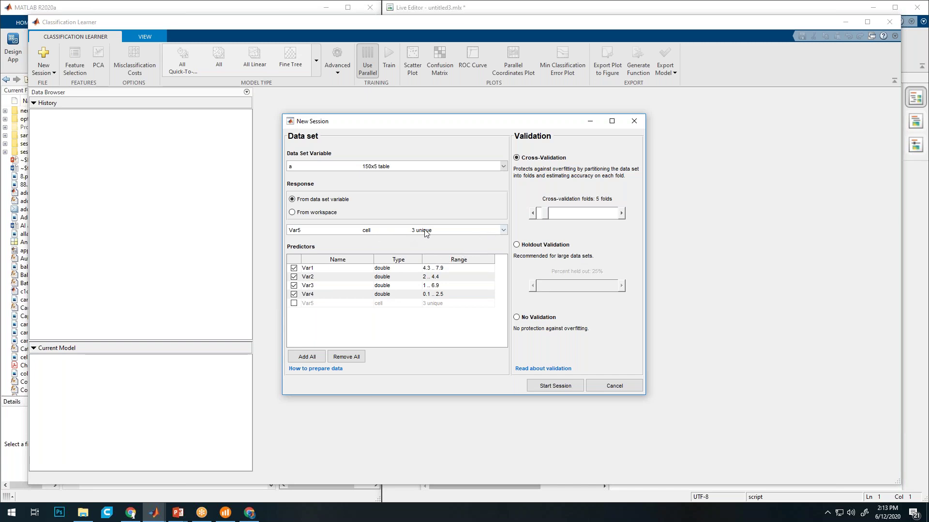
{"action": "left_click", "coordinate": [445, 231]}
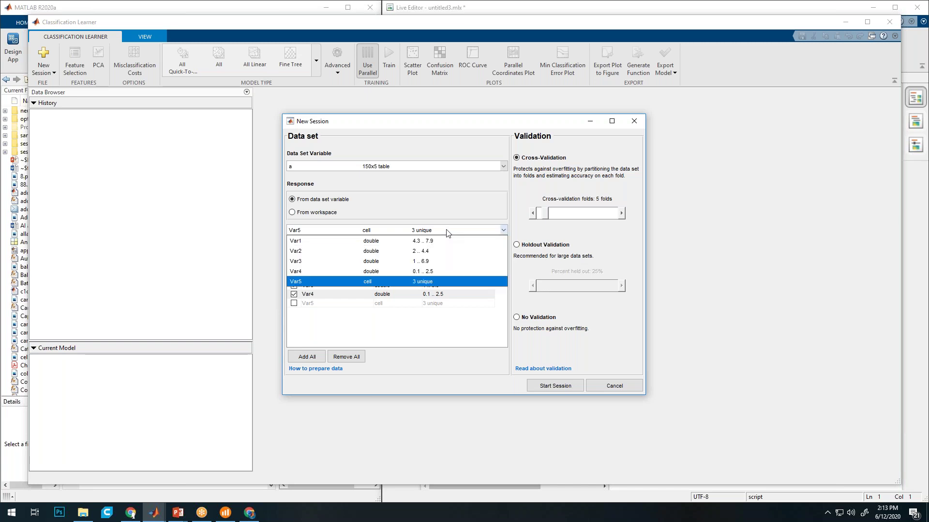
{"action": "left_click", "coordinate": [446, 231]}
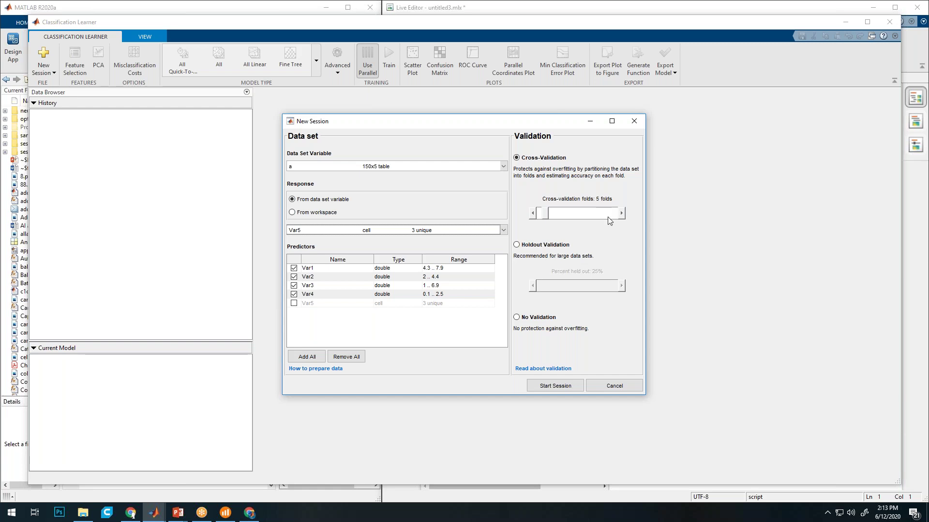
Set the number of cross-validation folds to 10
{"action": "left_click", "coordinate": [622, 213]}
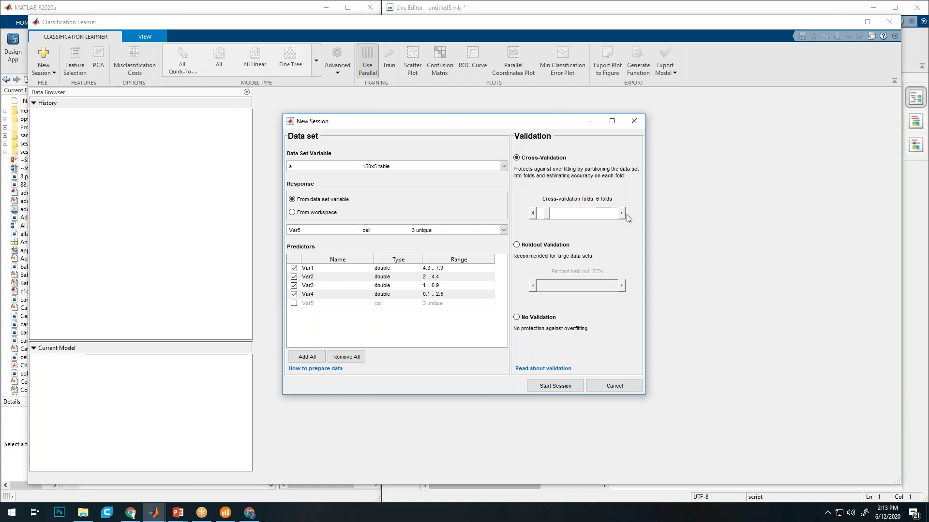
{"action": "left_click", "coordinate": [560, 218]}
{"action": "left_click_drag", "start_coordinate": [558, 215], "coordinate": [555, 216]}
Try holdout validation with 20% of the data held out
{"action": "left_click", "coordinate": [535, 245]}
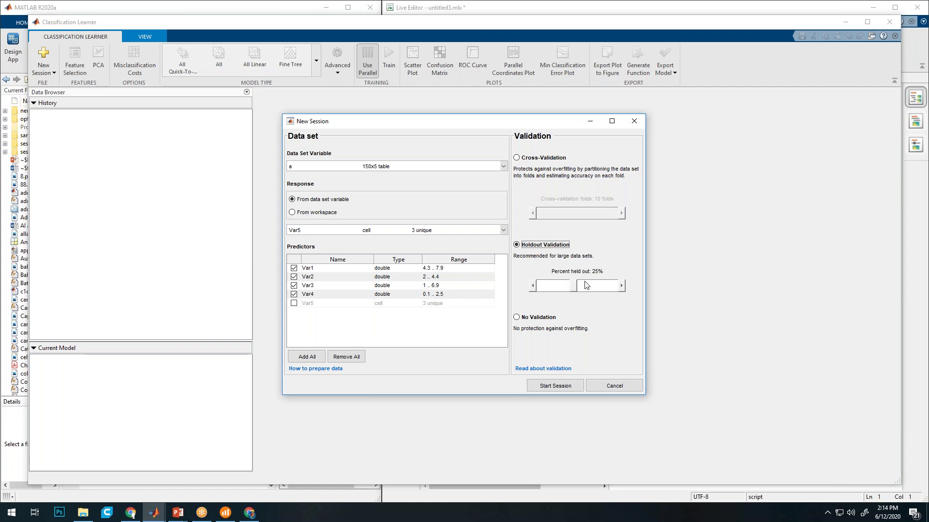
{"action": "left_click_drag", "start_coordinate": [573, 286], "coordinate": [560, 289]}
{"action": "left_click", "coordinate": [621, 287]}
{"action": "left_click", "coordinate": [621, 286]}
Select cross-validation as the validation scheme again and start the session
{"action": "left_click", "coordinate": [528, 159]}
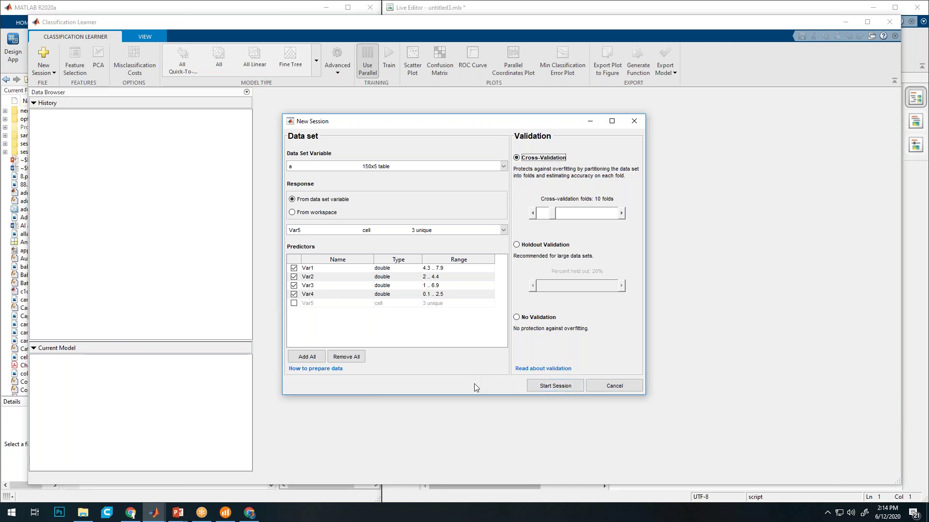
{"action": "left_click", "coordinate": [555, 387]}
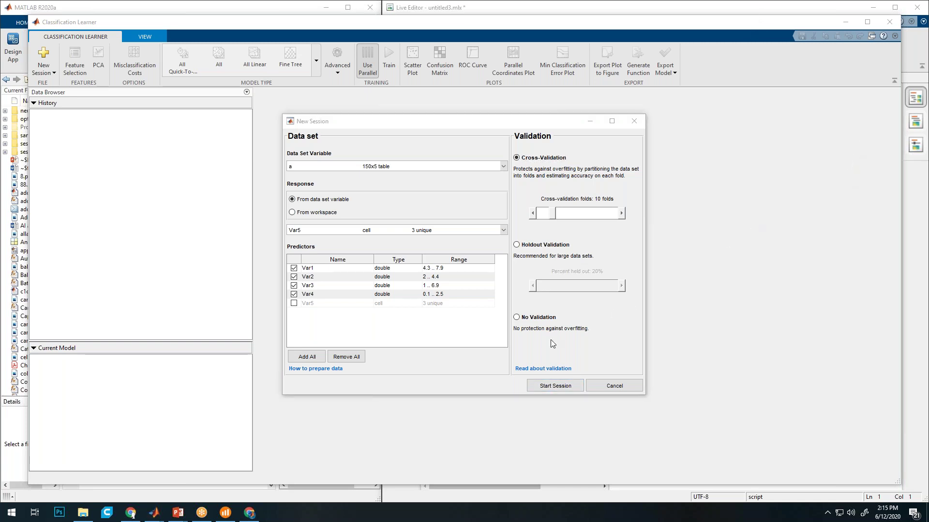
{"action": "left_click", "coordinate": [551, 386]}
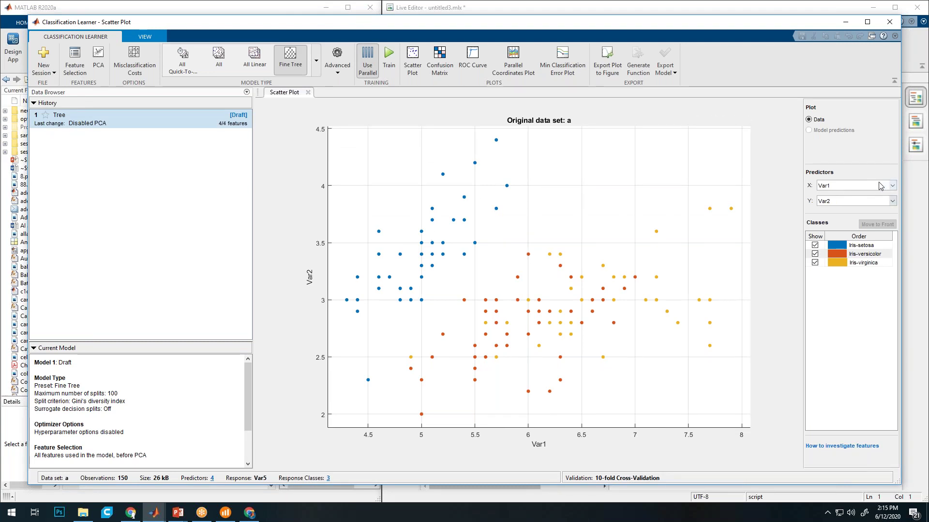
Minimize the Live Editor window and maximize the Classification Learner window showing the scatter plot
{"action": "left_click", "coordinate": [701, 7]}
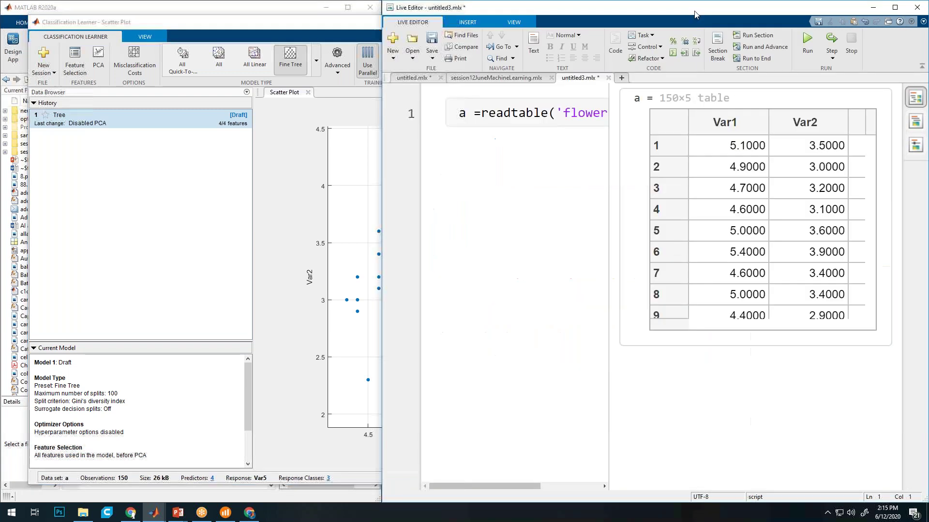
{"action": "left_click_drag", "start_coordinate": [702, 7], "coordinate": [627, 88]}
{"action": "left_click", "coordinate": [805, 81]}
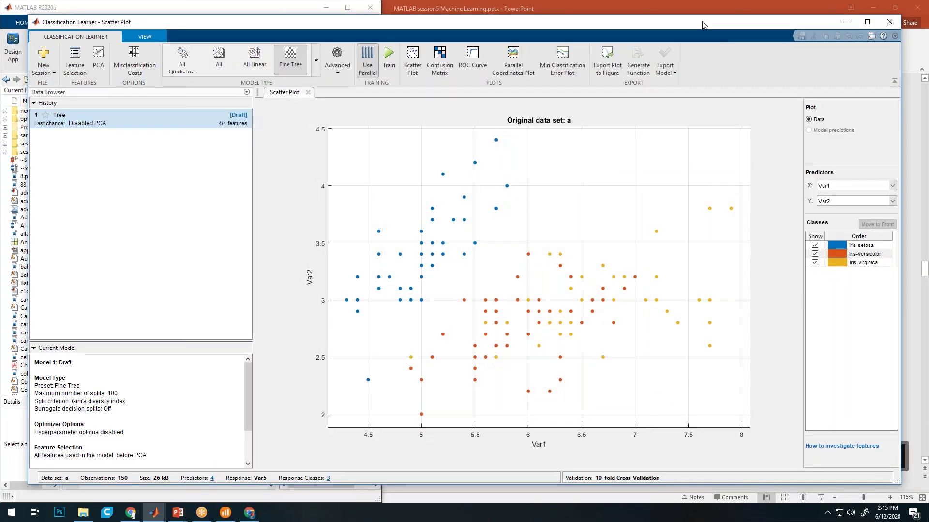
{"action": "left_click_drag", "start_coordinate": [684, 30], "coordinate": [648, 68]}
{"action": "left_click", "coordinate": [823, 65]}
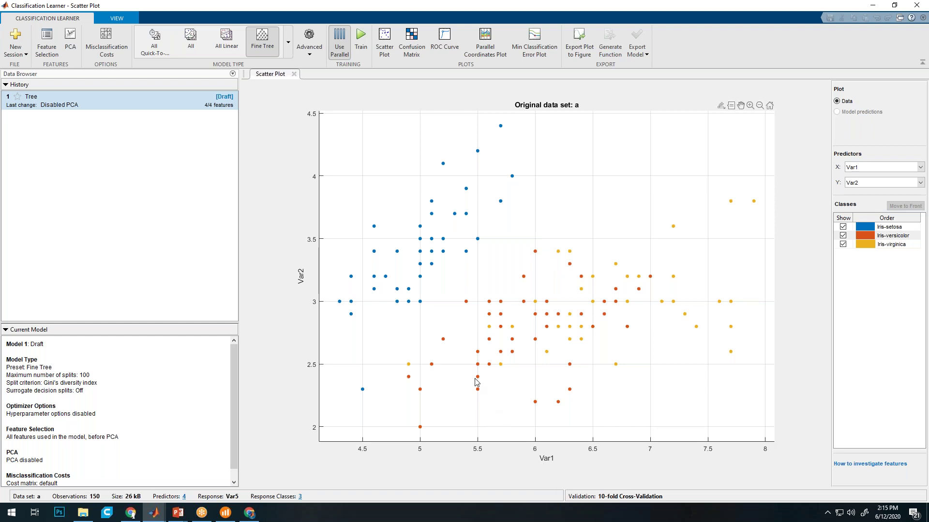
View Var3 and then Var4 on the scatter plot's Y axis against Var1
{"action": "left_click", "coordinate": [920, 182]}
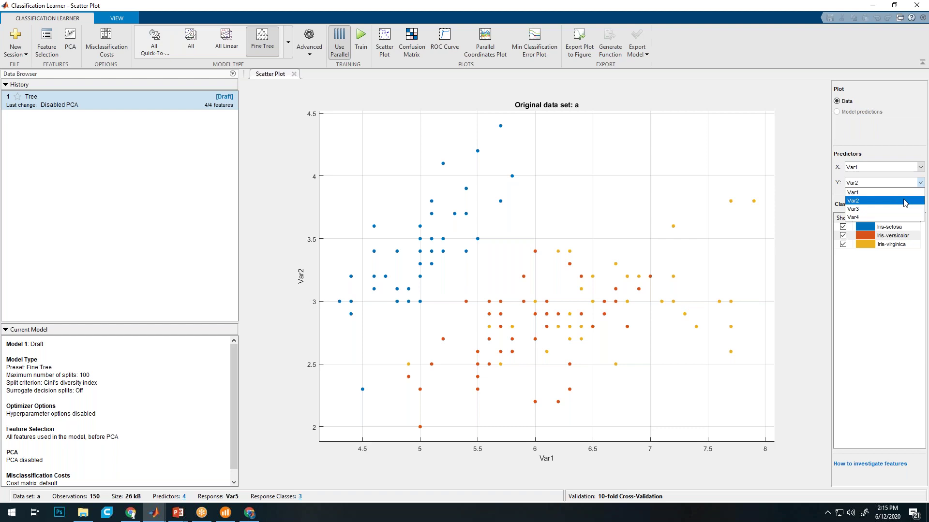
{"action": "left_click", "coordinate": [899, 209]}
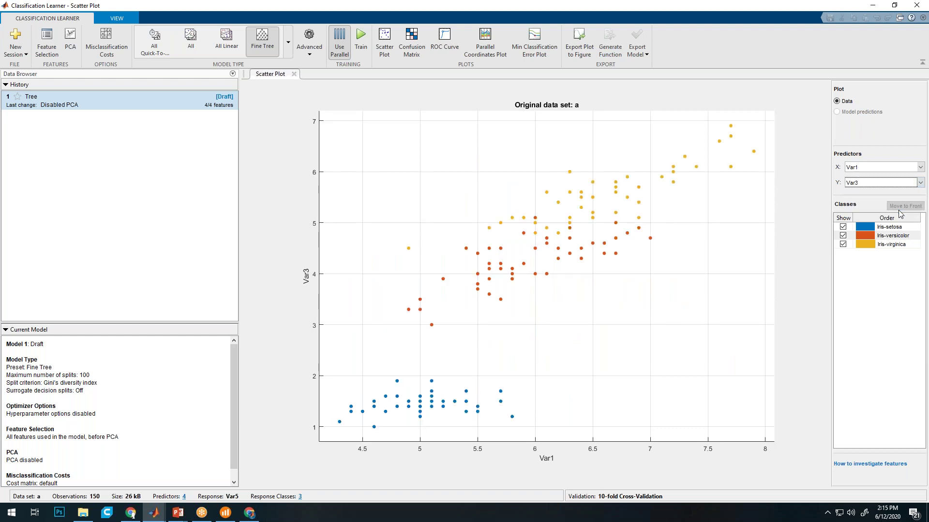
{"action": "left_click", "coordinate": [920, 183]}
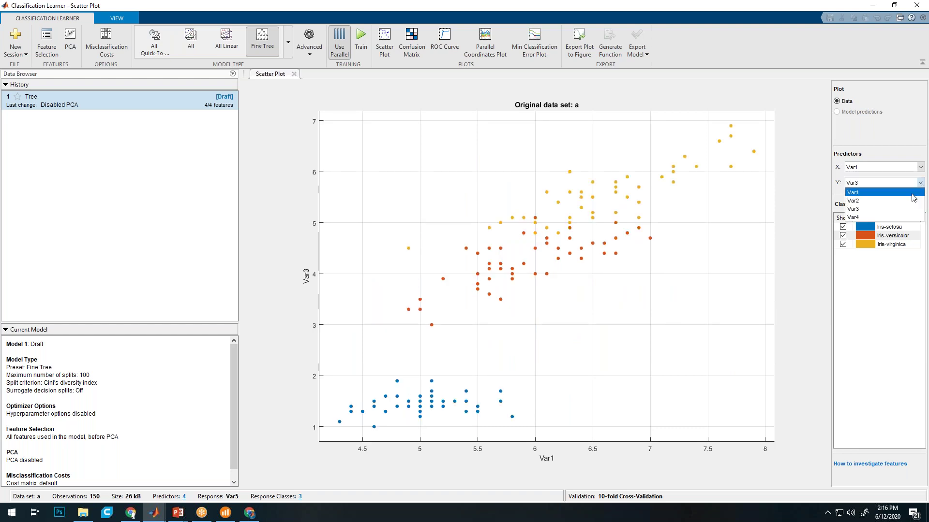
{"action": "left_click", "coordinate": [898, 217]}
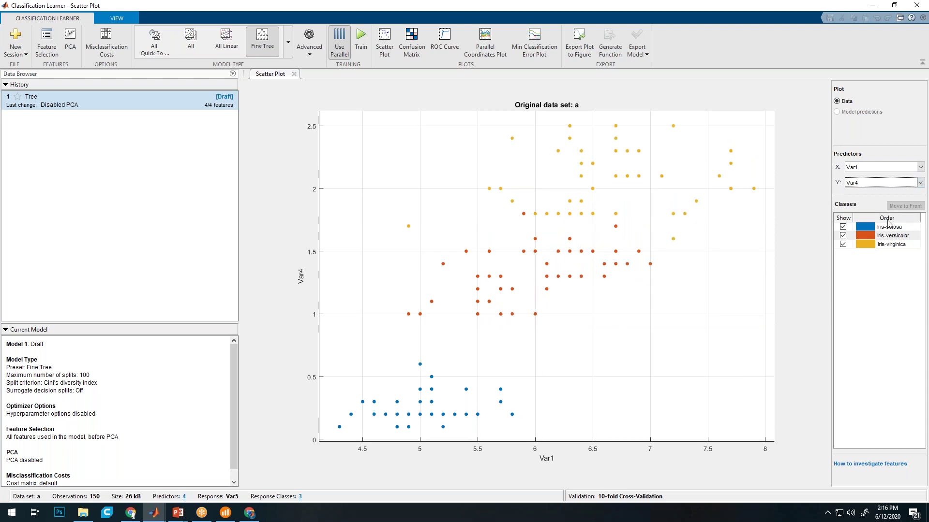
Compare Var3 and Var2 on the scatter plot's X axis against Var4, ending with Var3
{"action": "left_click", "coordinate": [922, 170]}
{"action": "left_click", "coordinate": [890, 190]}
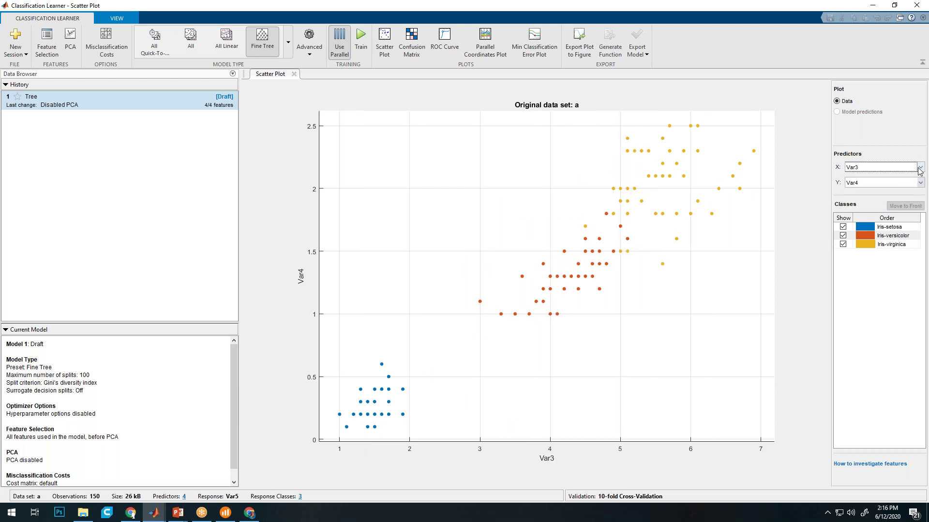
{"action": "left_click", "coordinate": [919, 170]}
{"action": "left_click", "coordinate": [900, 187]}
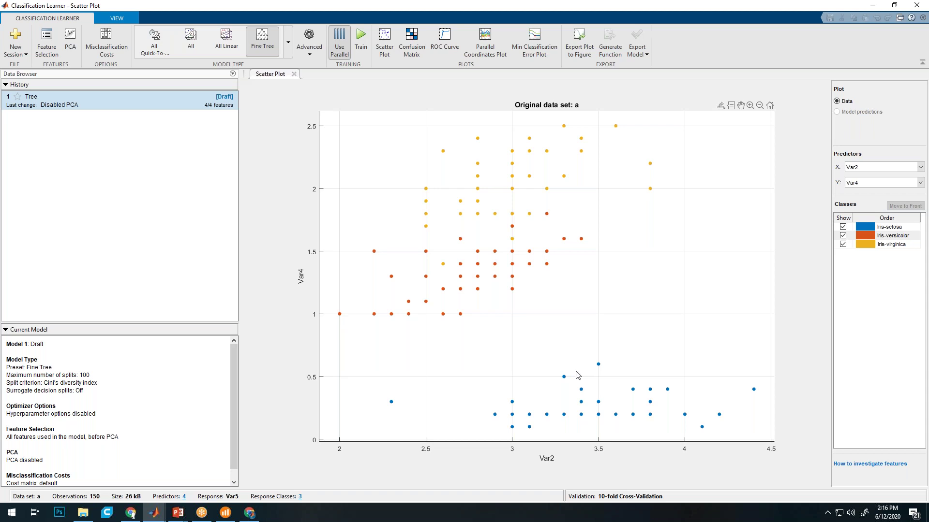
{"action": "left_click", "coordinate": [920, 168]}
{"action": "left_click", "coordinate": [900, 196]}
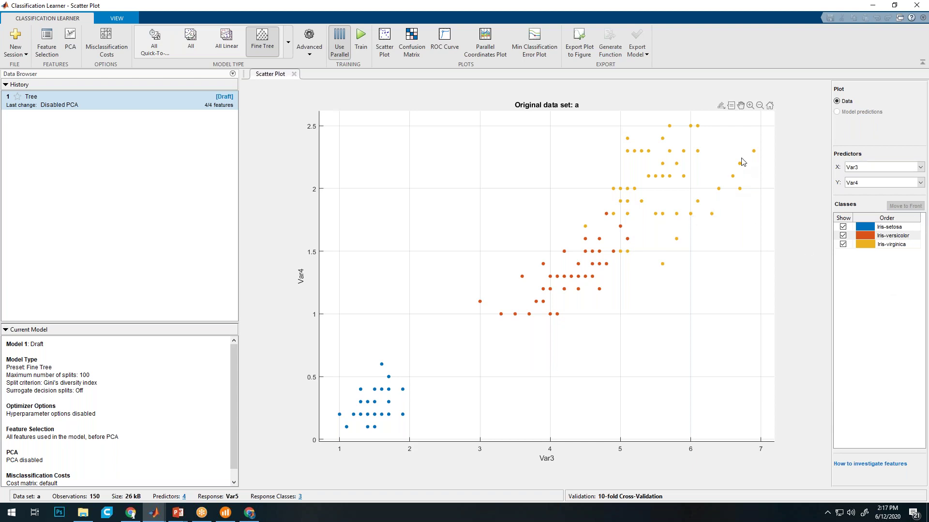
Set the scatter plot's predictors to Var1 on X and Var3 on Y
{"action": "left_click", "coordinate": [921, 168]}
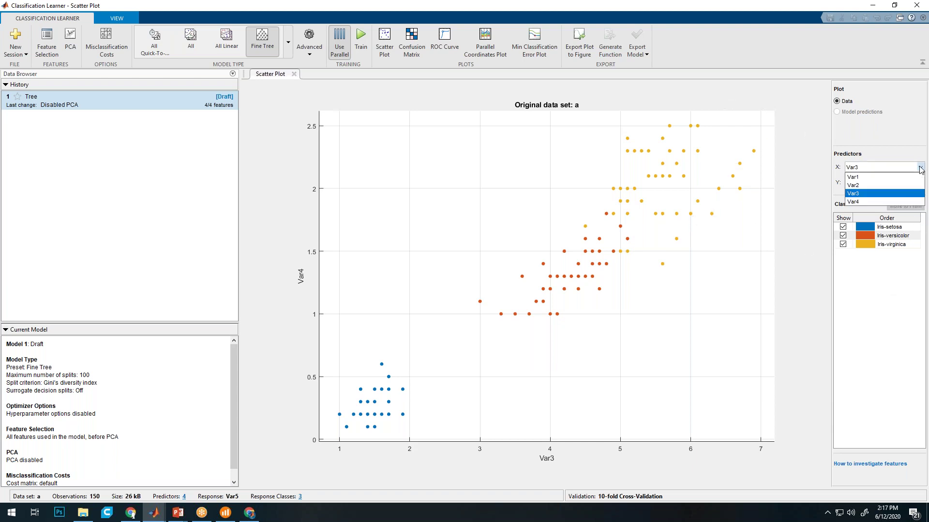
{"action": "left_click", "coordinate": [900, 176]}
{"action": "left_click", "coordinate": [920, 183]}
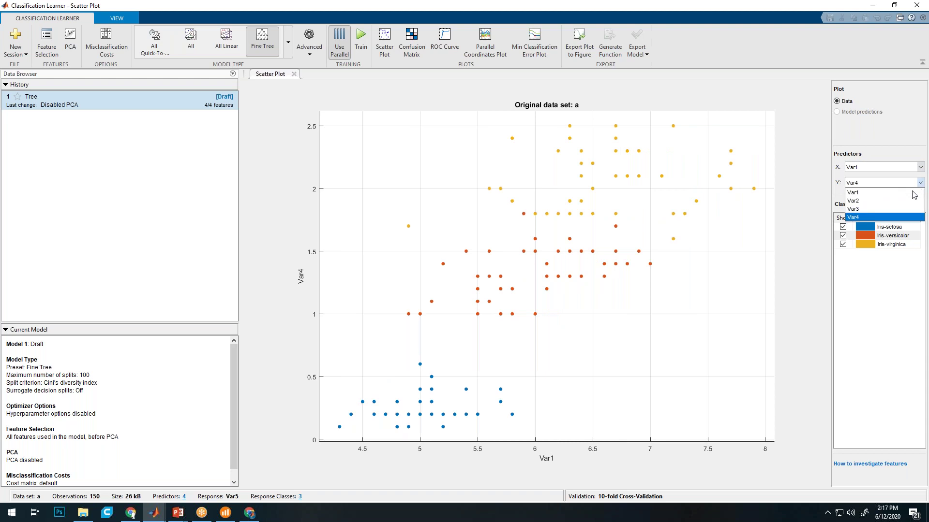
{"action": "left_click", "coordinate": [890, 213]}
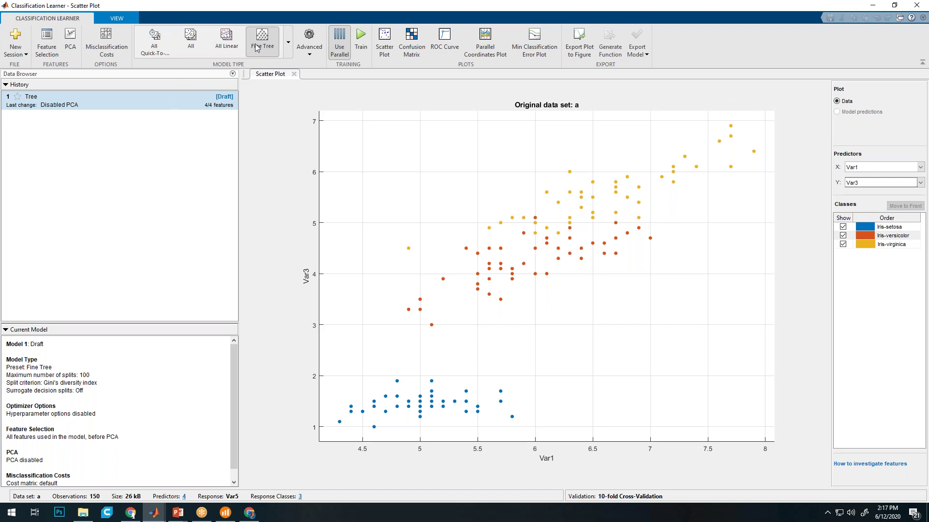
Choose the Linear SVM model type and train it on the iris data
{"action": "left_click", "coordinate": [287, 48]}
{"action": "left_click", "coordinate": [116, 131]}
{"action": "left_click", "coordinate": [289, 42]}
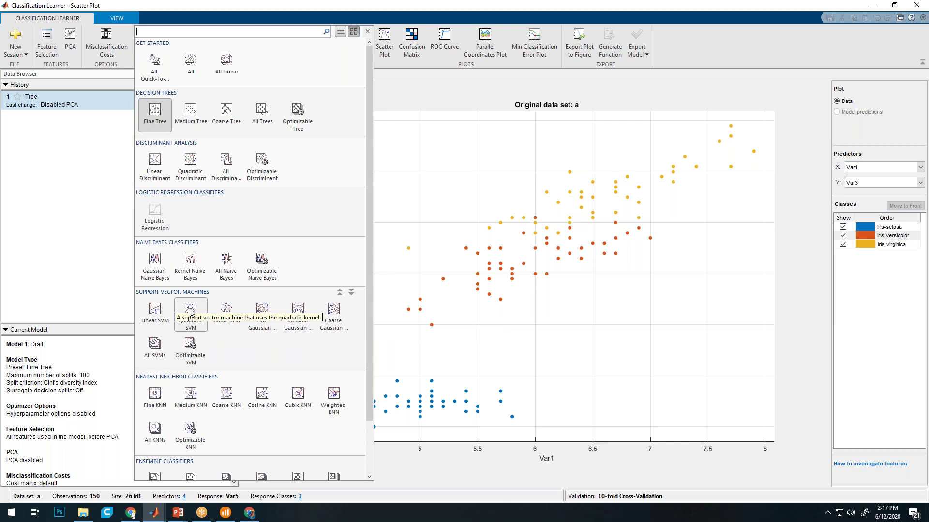
{"action": "left_click", "coordinate": [155, 312]}
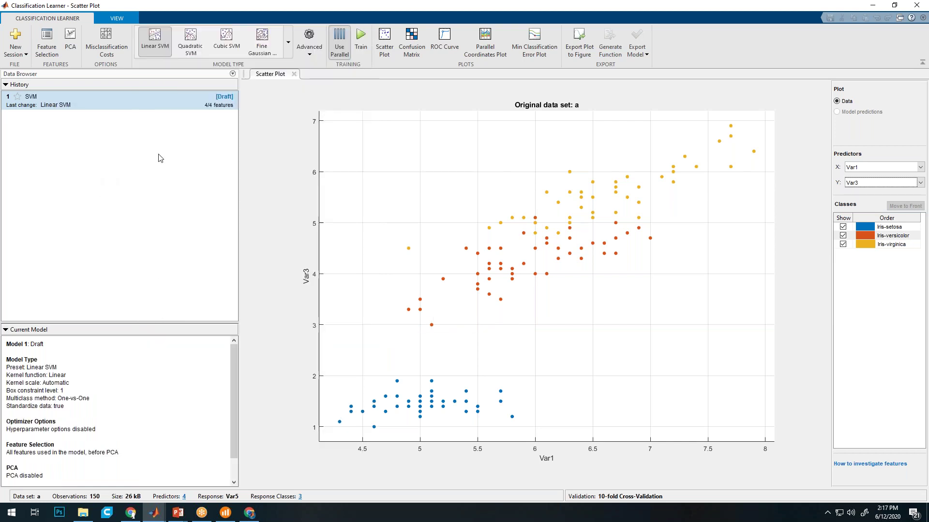
{"action": "left_click", "coordinate": [361, 38]}
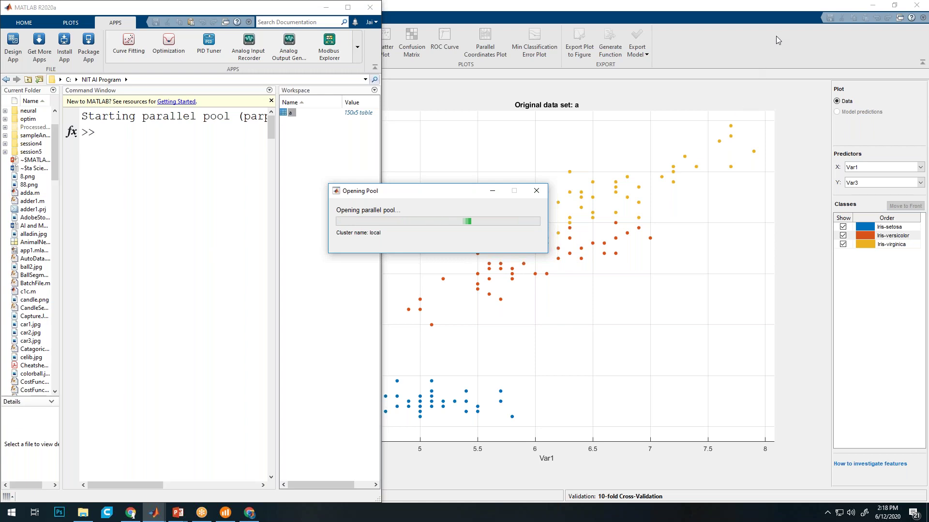
{"action": "left_click", "coordinate": [753, 15]}
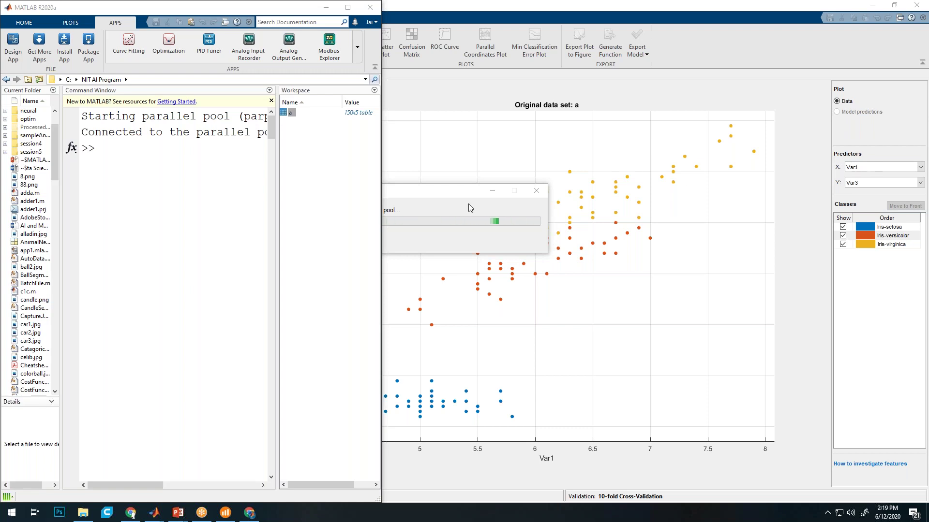
{"action": "left_click_drag", "start_coordinate": [450, 197], "coordinate": [471, 185]}
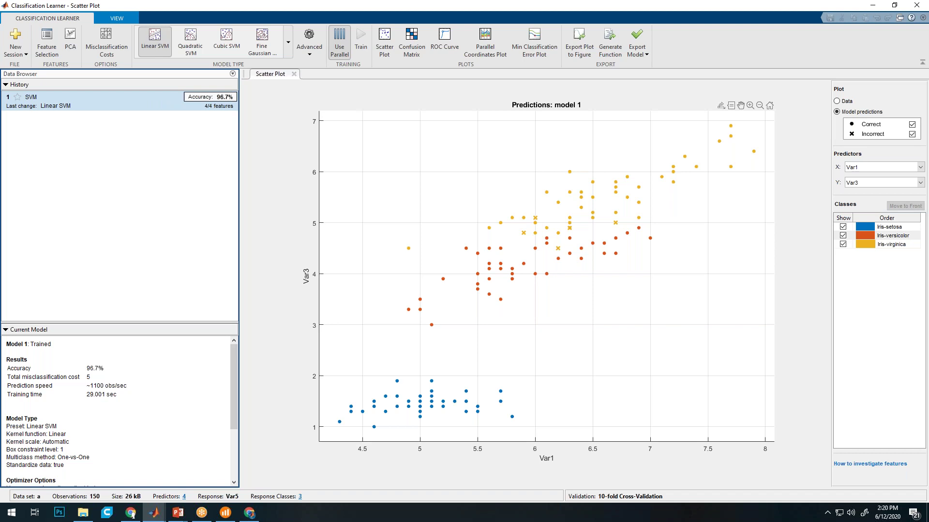
Add a Gaussian Naive Bayes model and train it
{"action": "left_click", "coordinate": [290, 43]}
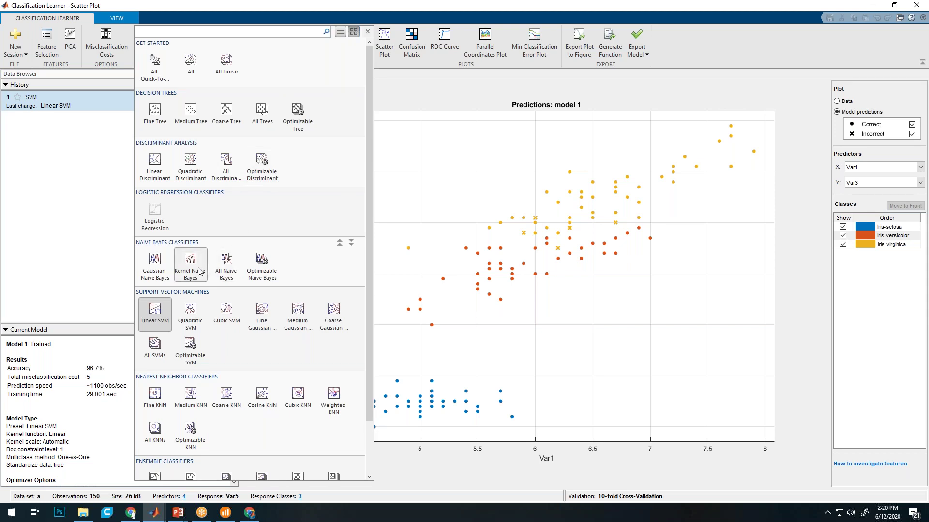
{"action": "left_click", "coordinate": [153, 264]}
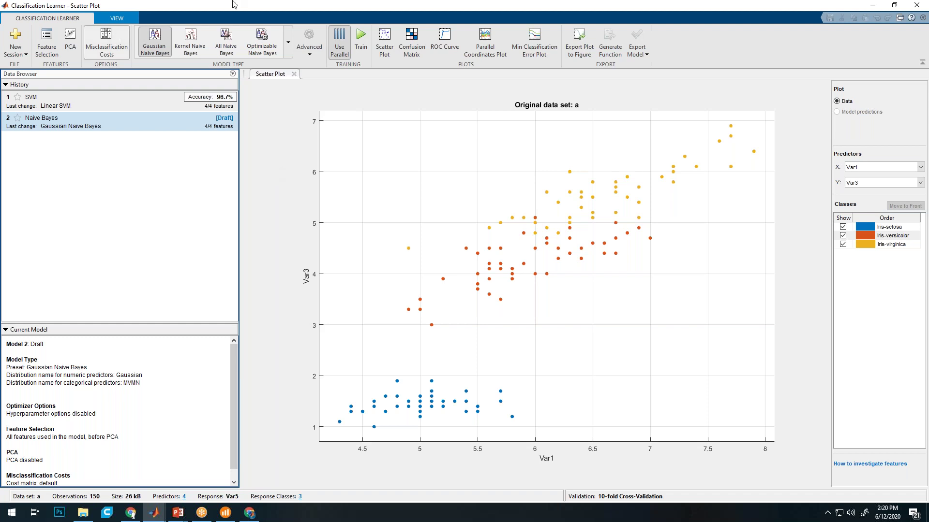
{"action": "left_click", "coordinate": [361, 41]}
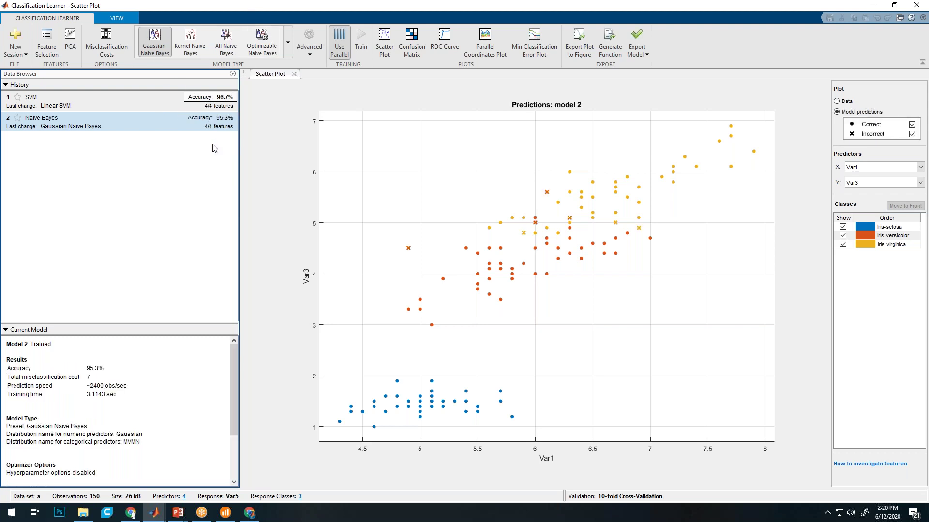
Choose the All preset and train every available classifier type on the data
{"action": "left_click", "coordinate": [289, 46]}
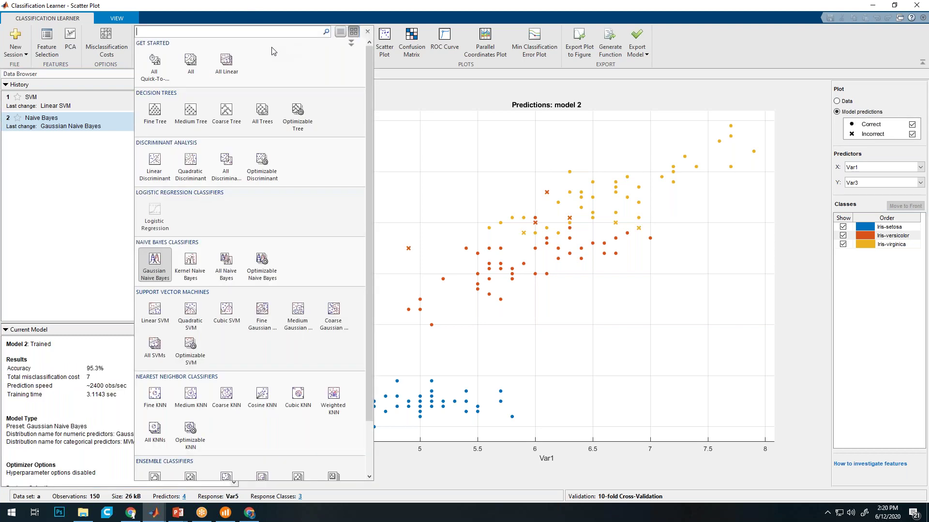
{"action": "left_click", "coordinate": [193, 72]}
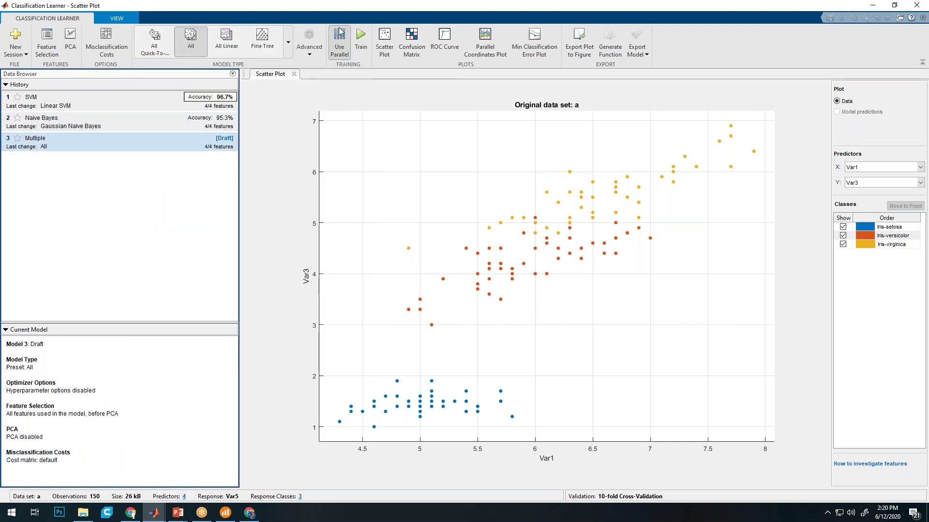
{"action": "left_click", "coordinate": [361, 36]}
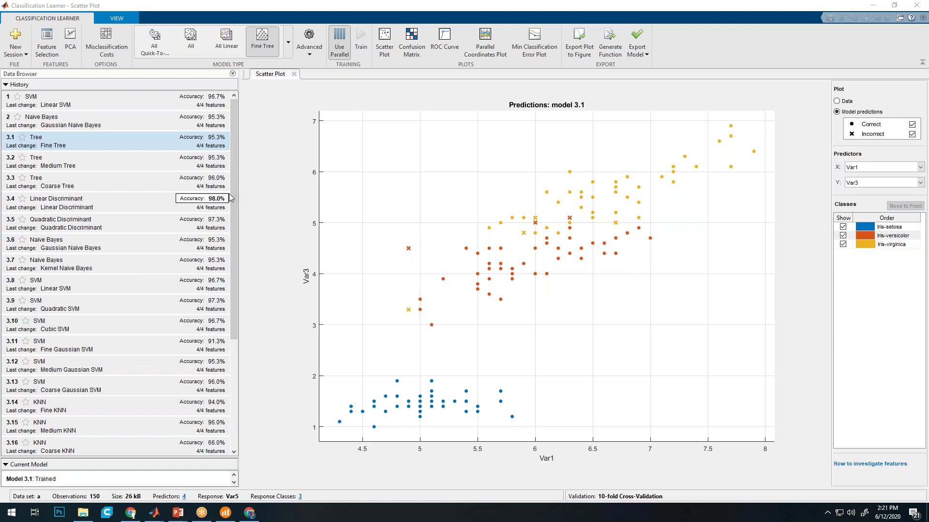
Select the Linear Discriminant model 3.4 and show its confusion matrix with true positive and false negative rates
{"action": "left_click", "coordinate": [162, 198]}
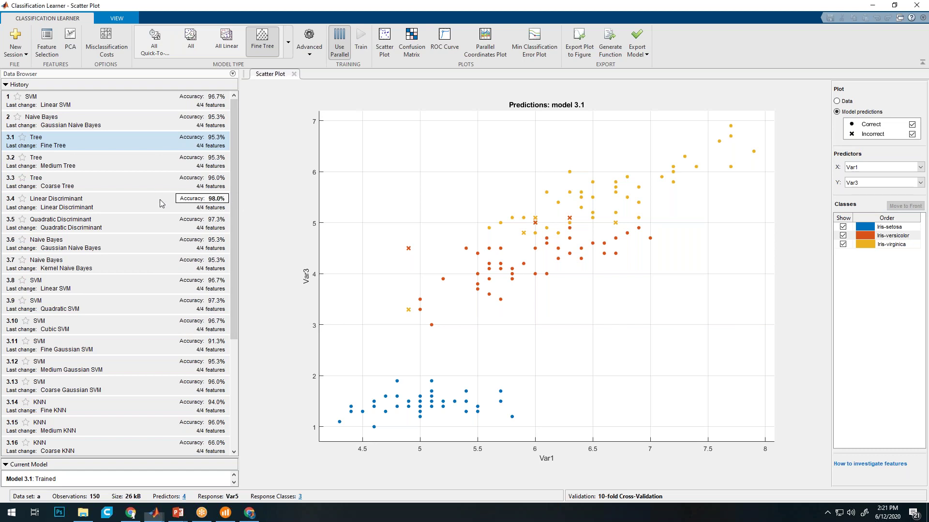
{"action": "left_click", "coordinate": [48, 200]}
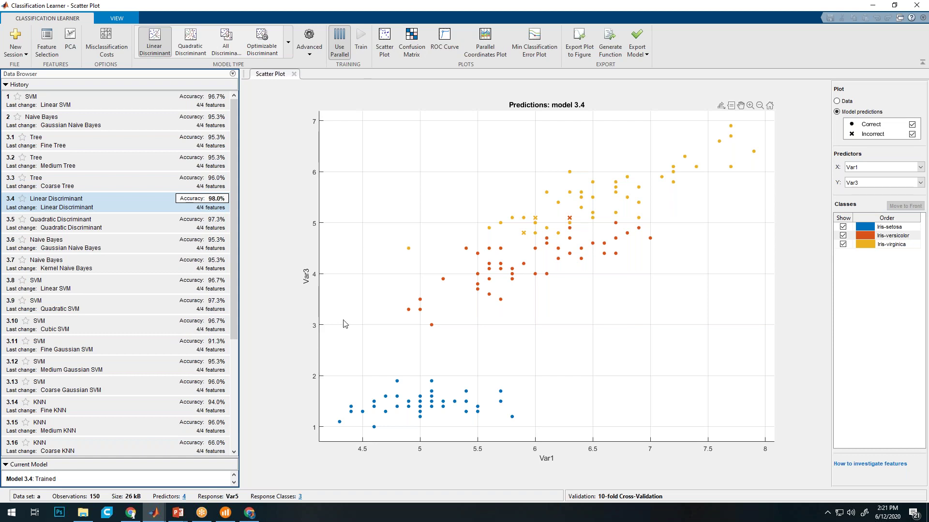
{"action": "left_click", "coordinate": [414, 35]}
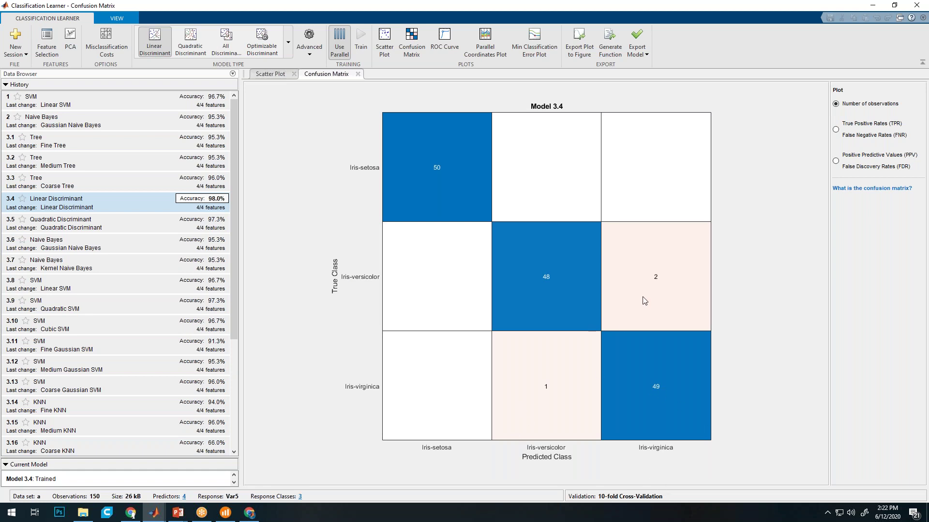
{"action": "left_click", "coordinate": [837, 130]}
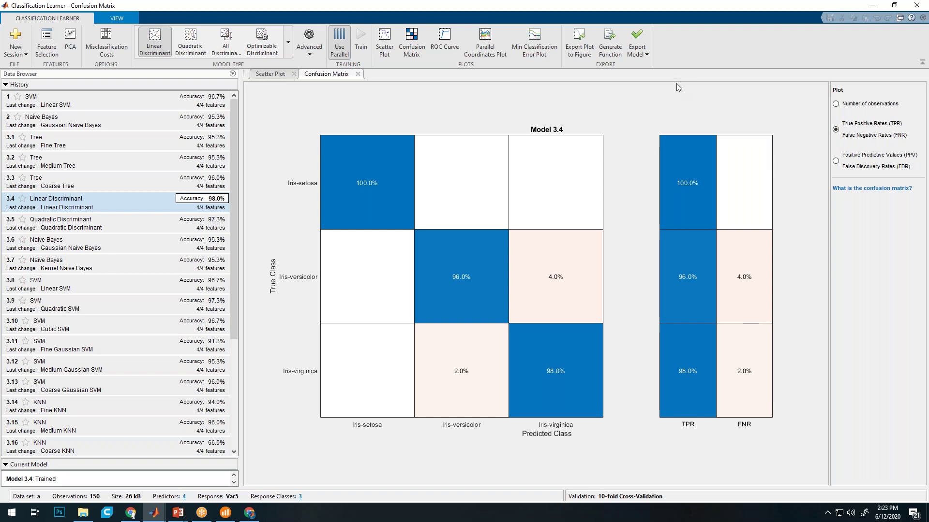
View the ROC curve of model 3.4 and return to its confusion matrix
{"action": "left_click", "coordinate": [449, 48]}
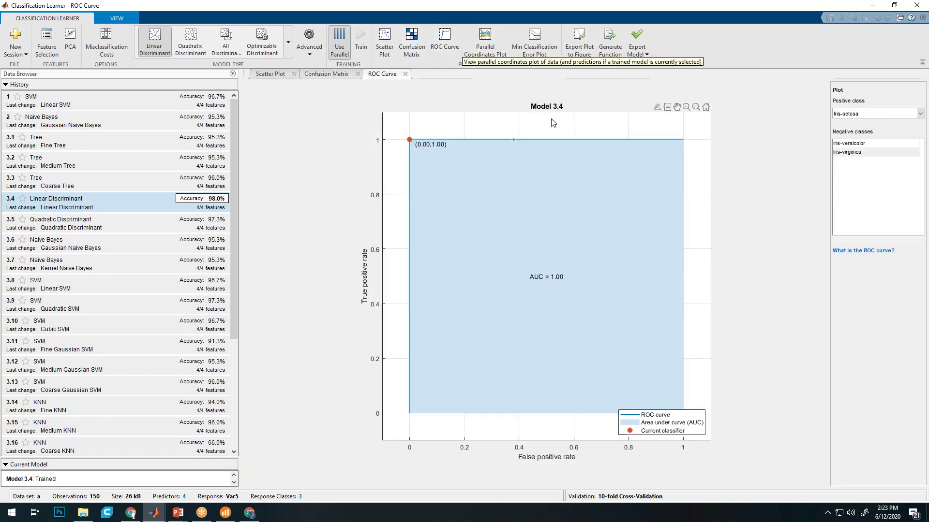
{"action": "left_click", "coordinate": [417, 40]}
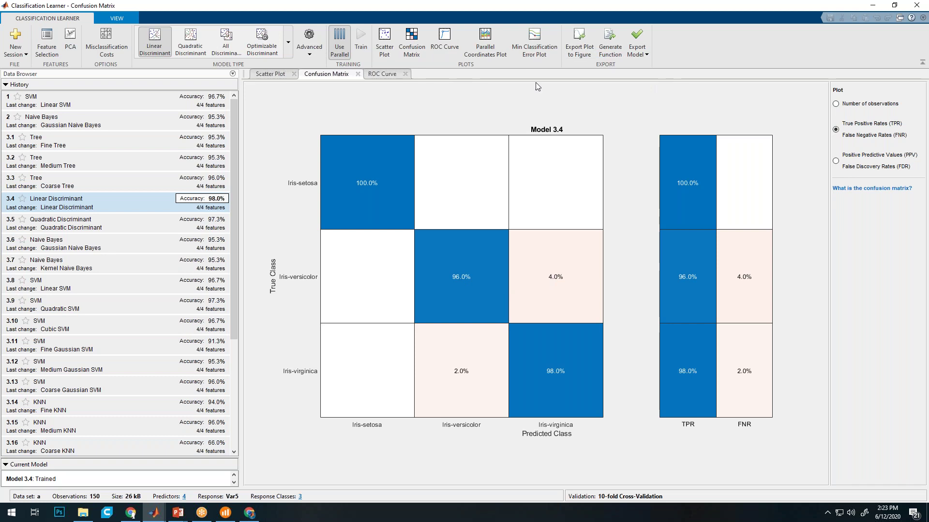
{"action": "left_click", "coordinate": [646, 55]}
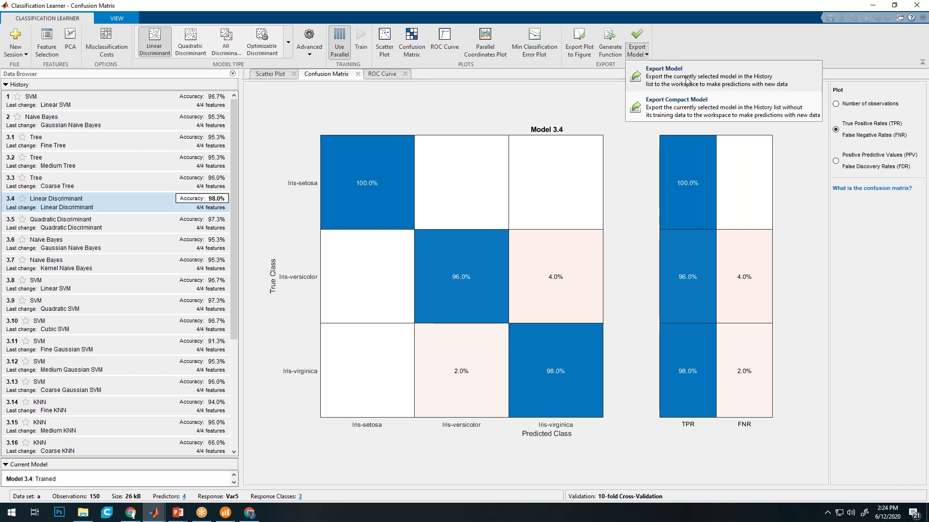
{"action": "left_click", "coordinate": [612, 48]}
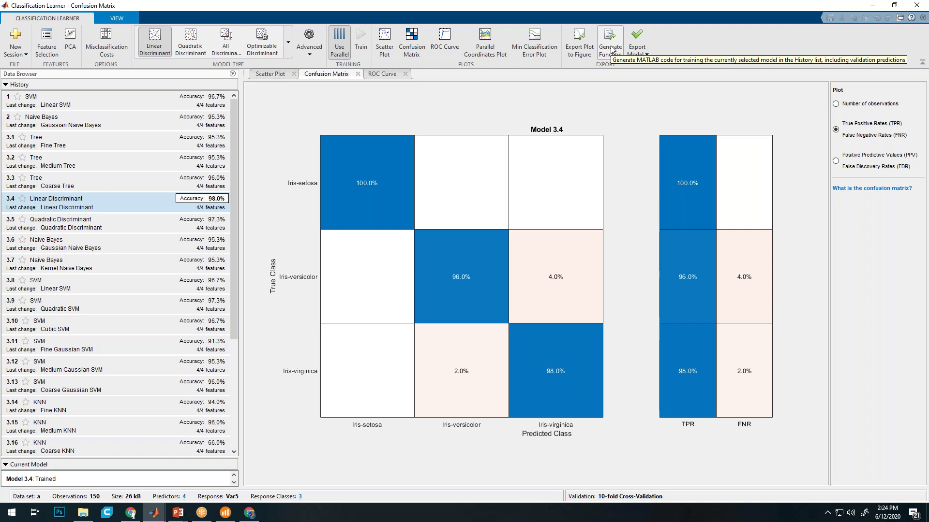
{"action": "left_click", "coordinate": [612, 48]}
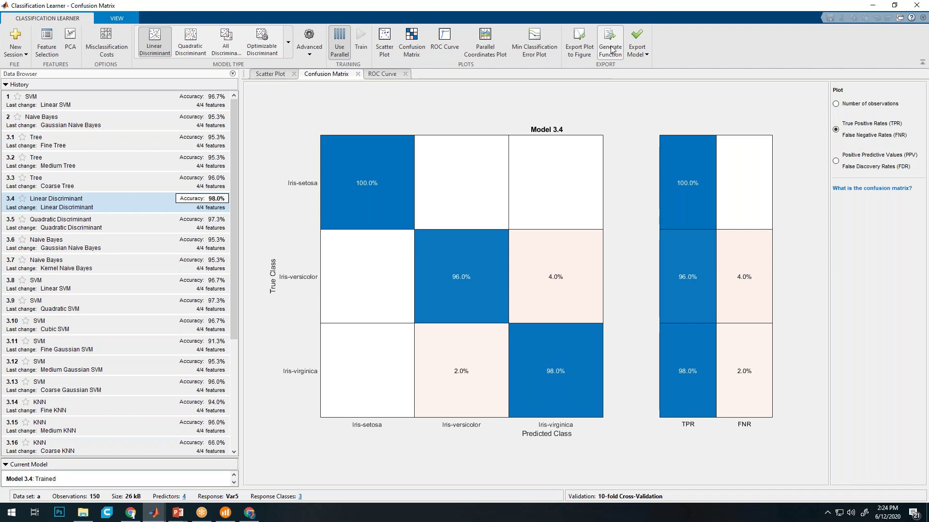
Export the full Linear Discriminant model to a workspace variable named TrainedModel
{"action": "left_click", "coordinate": [640, 57]}
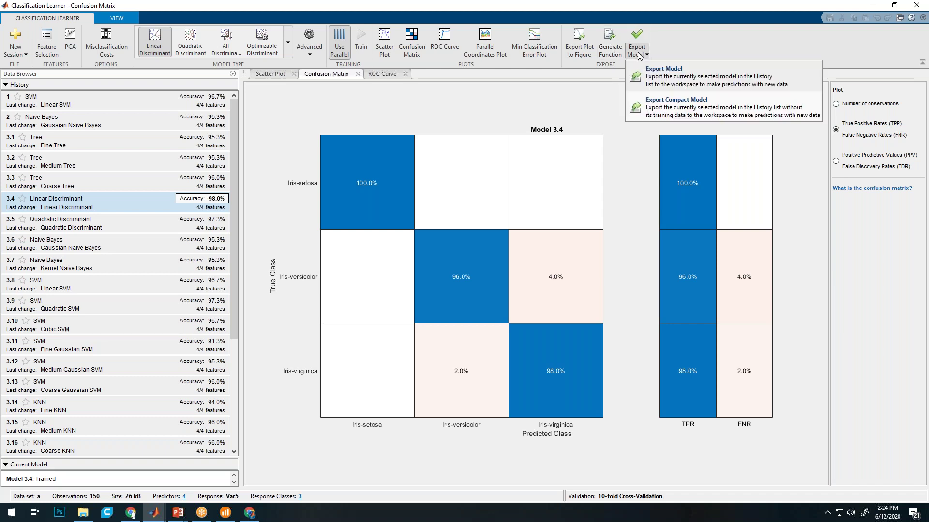
{"action": "left_click", "coordinate": [666, 78]}
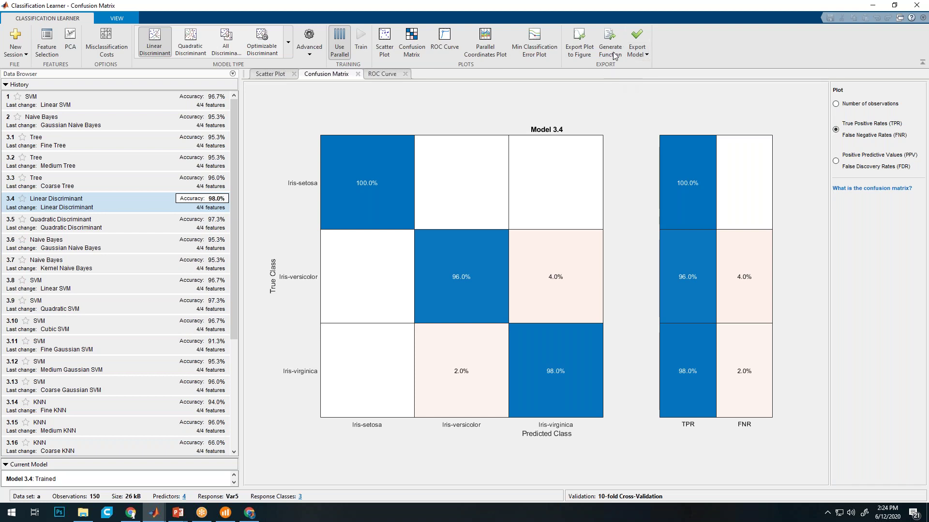
{"action": "left_click_drag", "start_coordinate": [551, 172], "coordinate": [507, 175]}
{"action": "type", "text": "T"}
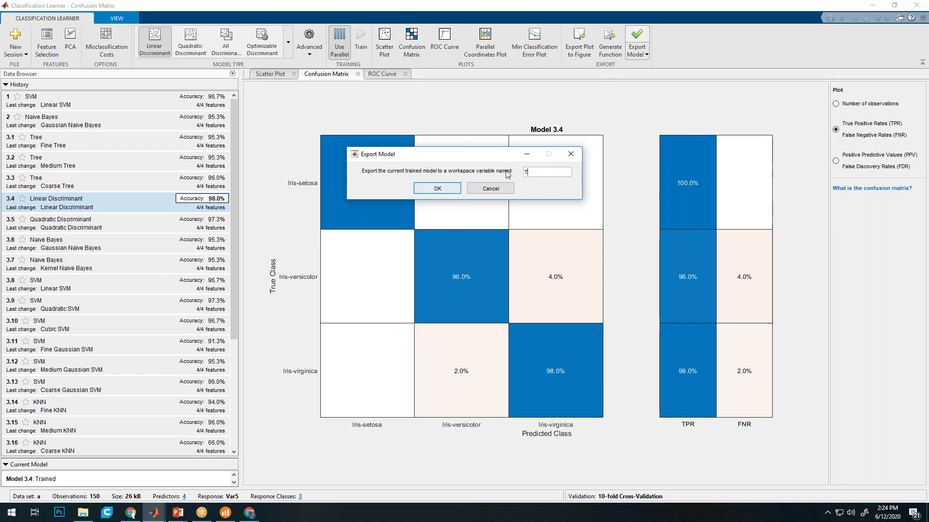
{"action": "type", "text": "rainedModel"}
{"action": "left_click", "coordinate": [449, 191]}
Minimize the Classification Learner window and maximize the main MATLAB window
{"action": "left_click_drag", "start_coordinate": [703, 10], "coordinate": [652, 84]}
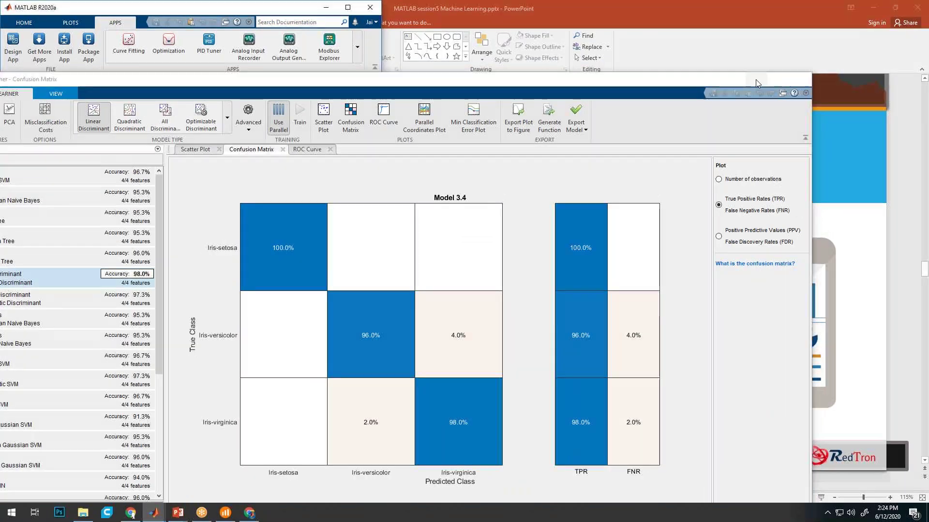
{"action": "left_click", "coordinate": [757, 79]}
{"action": "left_click", "coordinate": [348, 7]}
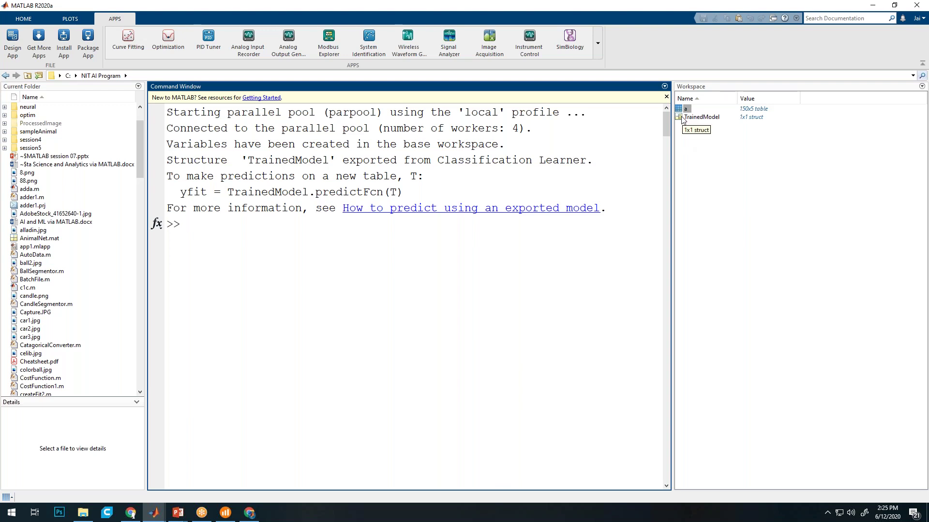
Open the TrainedModel struct from the workspace and enlarge the area that shows its fields
{"action": "left_click", "coordinate": [683, 120]}
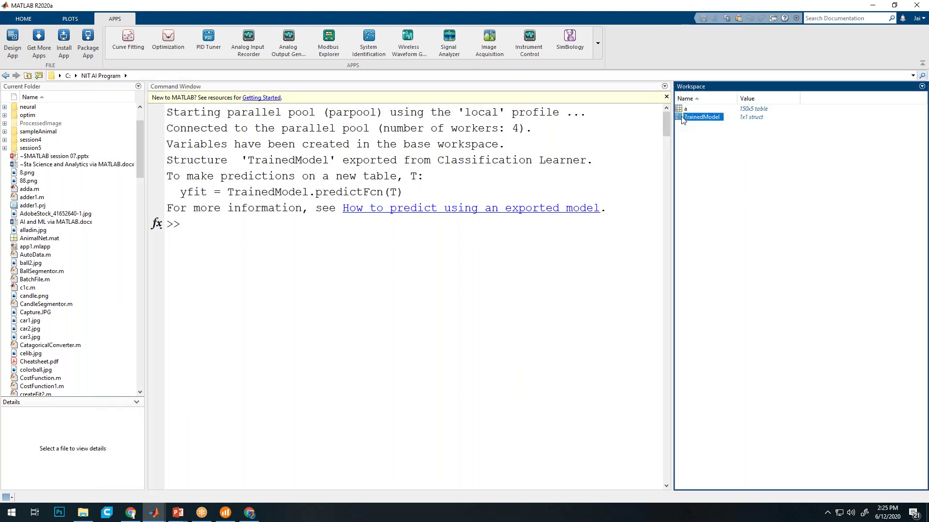
{"action": "double_click", "coordinate": [682, 119]}
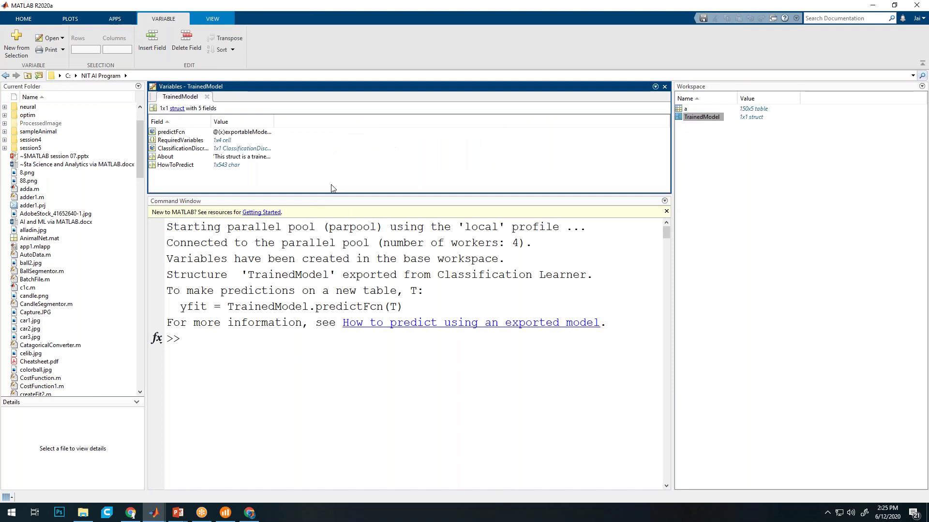
{"action": "left_click_drag", "start_coordinate": [333, 197], "coordinate": [329, 266]}
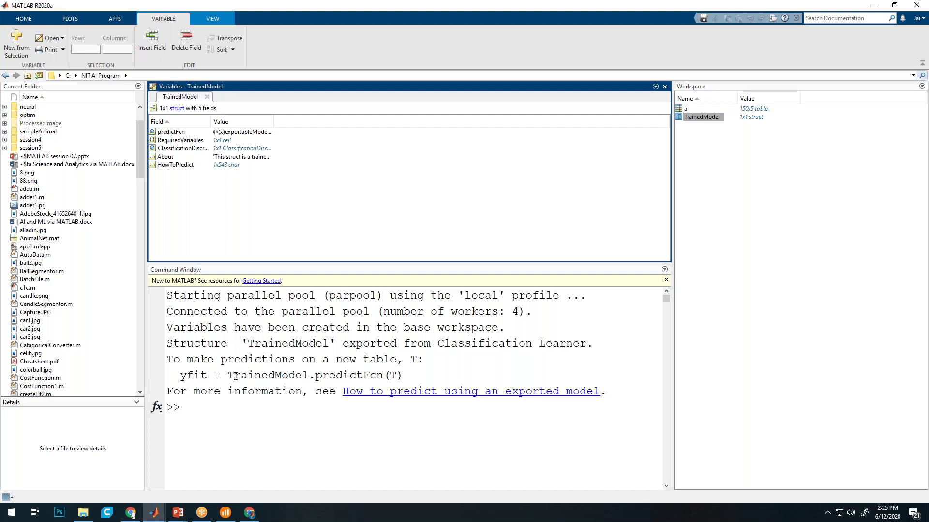
Highlight the model's prediction call and its input table T in the exported-model instructions
{"action": "left_click", "coordinate": [185, 374]}
{"action": "left_click_drag", "start_coordinate": [181, 375], "coordinate": [330, 375]}
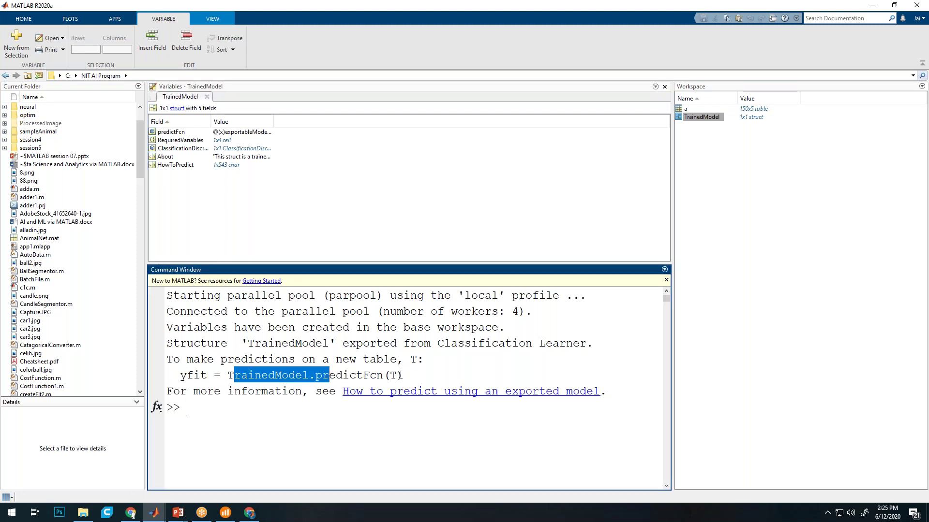
{"action": "double_click", "coordinate": [393, 375]}
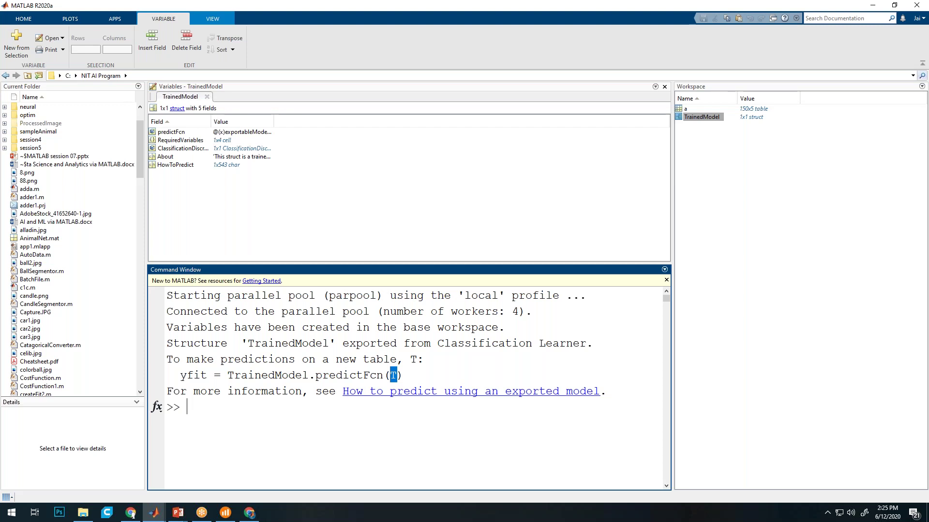
View the predictFcn field of TrainedModel and return to the struct's field list
{"action": "left_click", "coordinate": [270, 149]}
{"action": "double_click", "coordinate": [156, 132]}
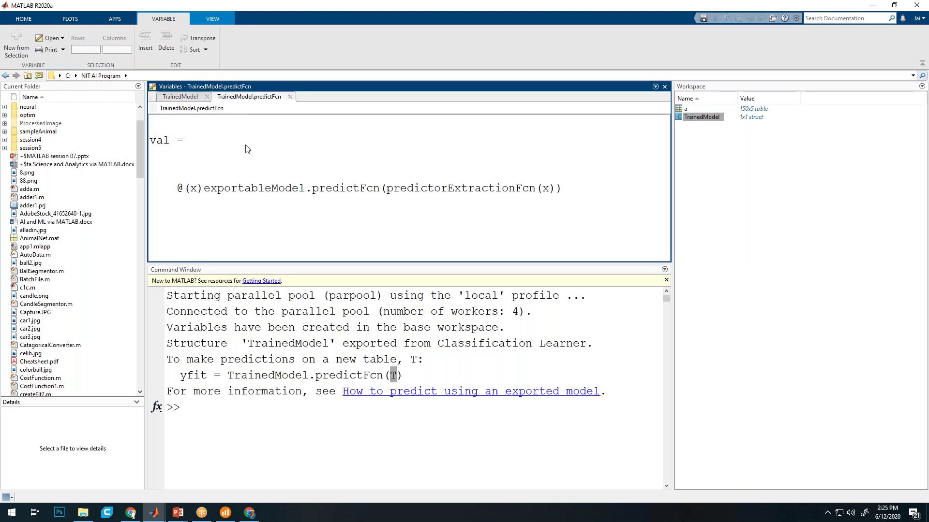
{"action": "left_click", "coordinate": [188, 97]}
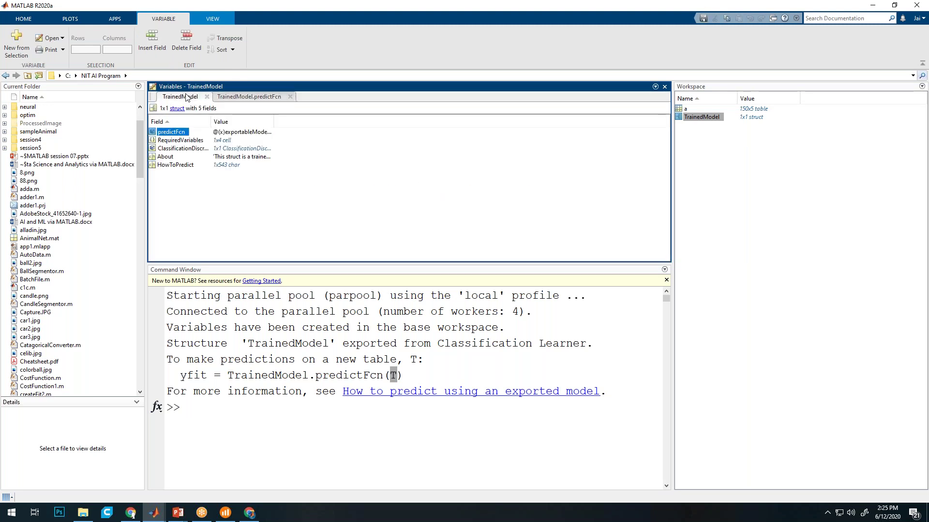
Examine the properties of the ClassificationDiscriminant object in TrainedModel and return to the struct's field list
{"action": "double_click", "coordinate": [155, 150]}
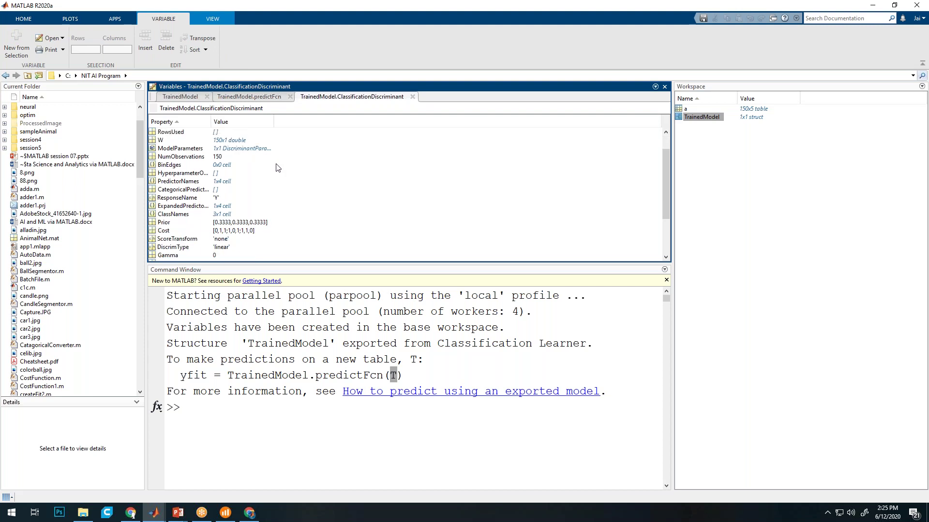
{"action": "scroll", "coordinate": [276, 174], "scroll_direction": "down", "scroll_amount": 3}
{"action": "scroll", "coordinate": [281, 208], "scroll_direction": "up", "scroll_amount": 4}
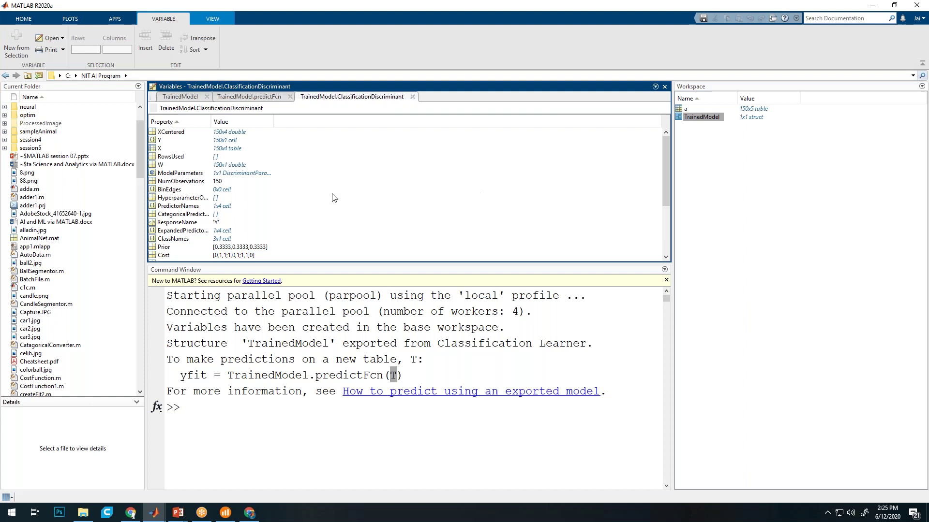
{"action": "scroll", "coordinate": [203, 182], "scroll_direction": "down", "scroll_amount": 4}
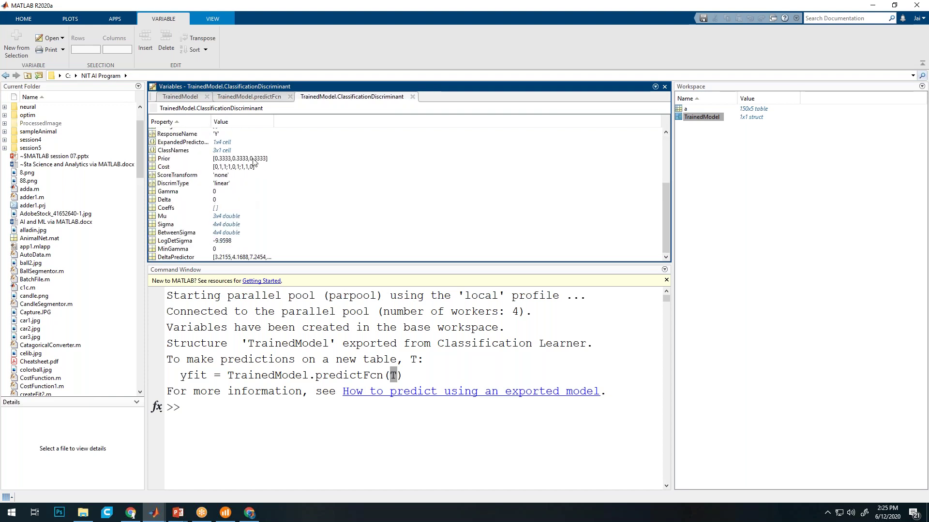
{"action": "left_click", "coordinate": [249, 97]}
{"action": "left_click", "coordinate": [180, 97]}
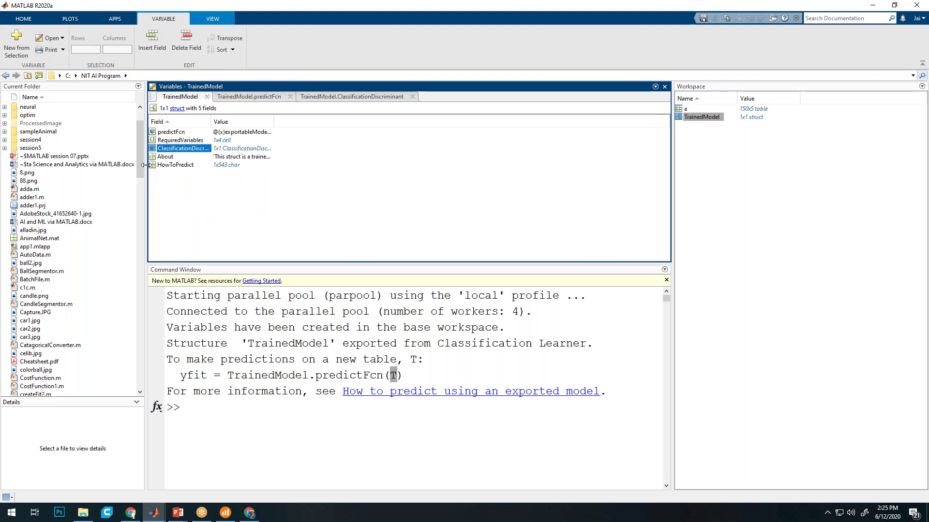
View the RequiredVariables field of TrainedModel and the CategoricalPredictors property of its ClassificationDiscriminant object
{"action": "double_click", "coordinate": [153, 141]}
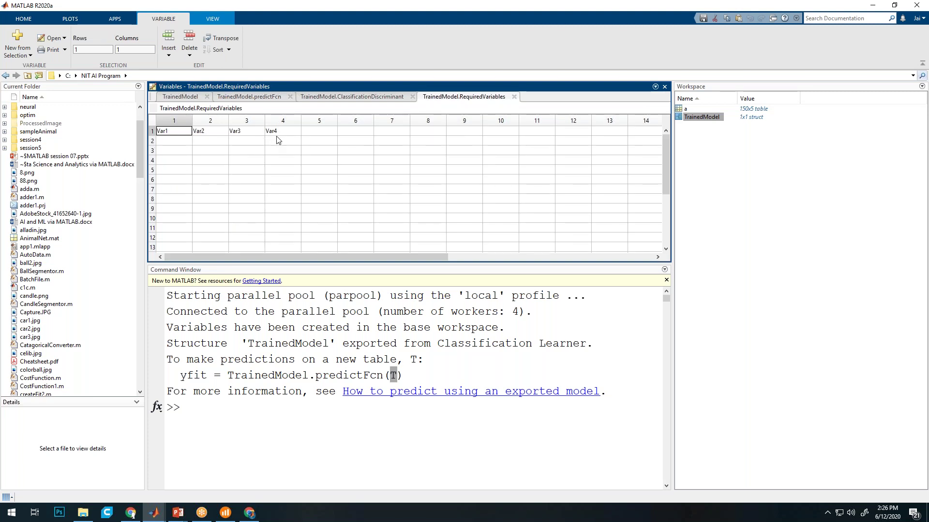
{"action": "left_click", "coordinate": [189, 96]}
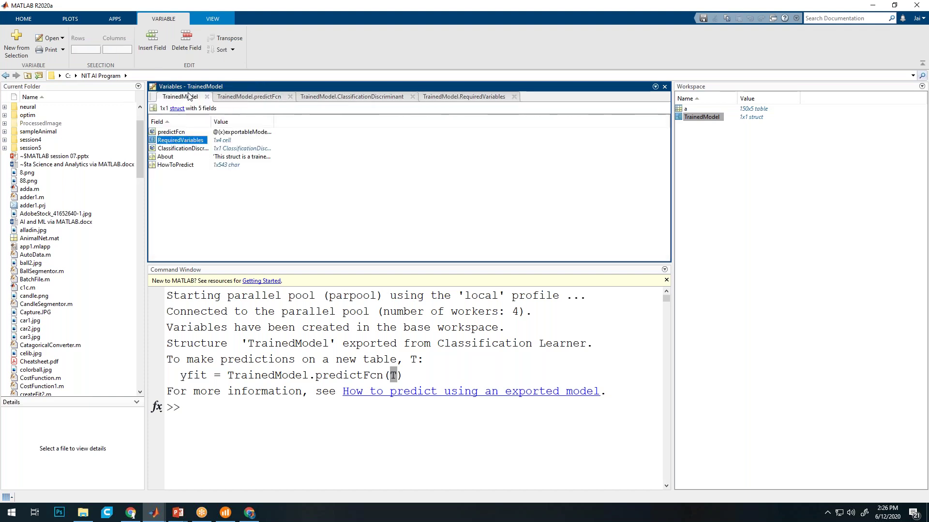
{"action": "left_click", "coordinate": [380, 98]}
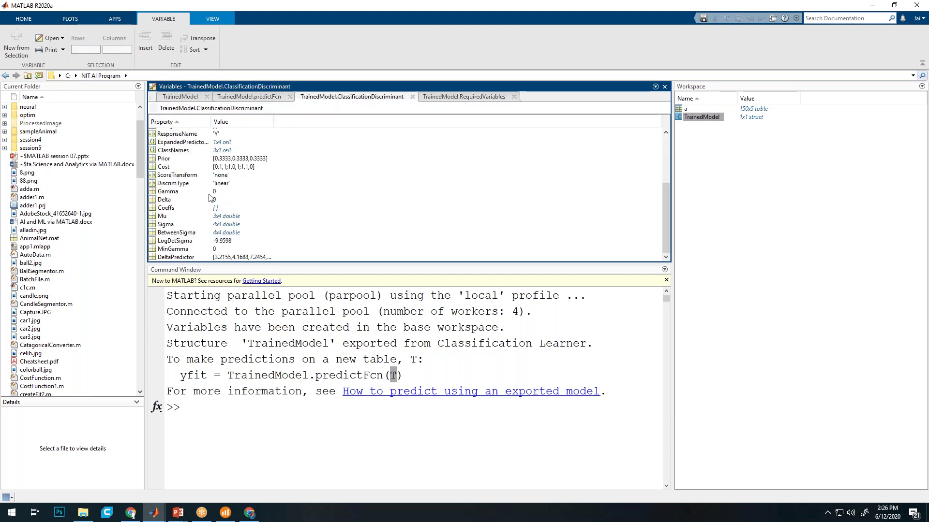
{"action": "scroll", "coordinate": [195, 246], "scroll_direction": "up", "scroll_amount": 3}
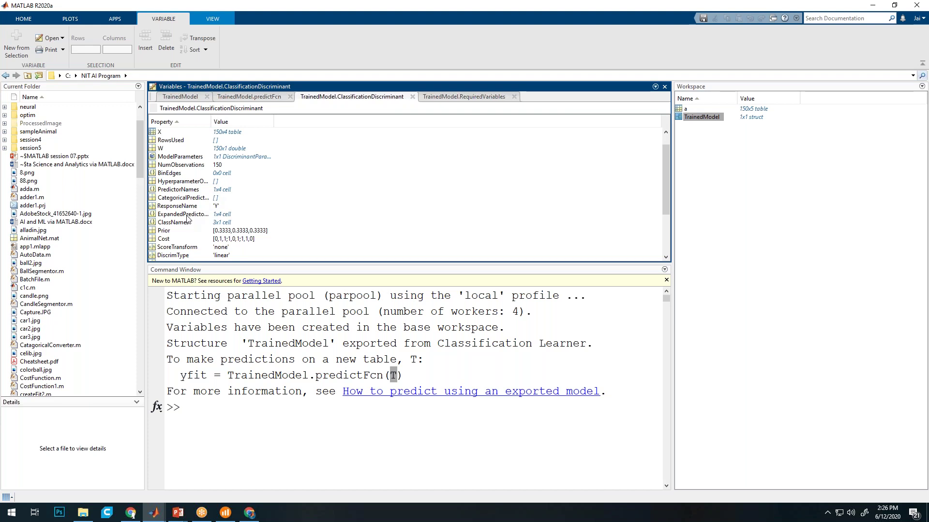
{"action": "double_click", "coordinate": [151, 198]}
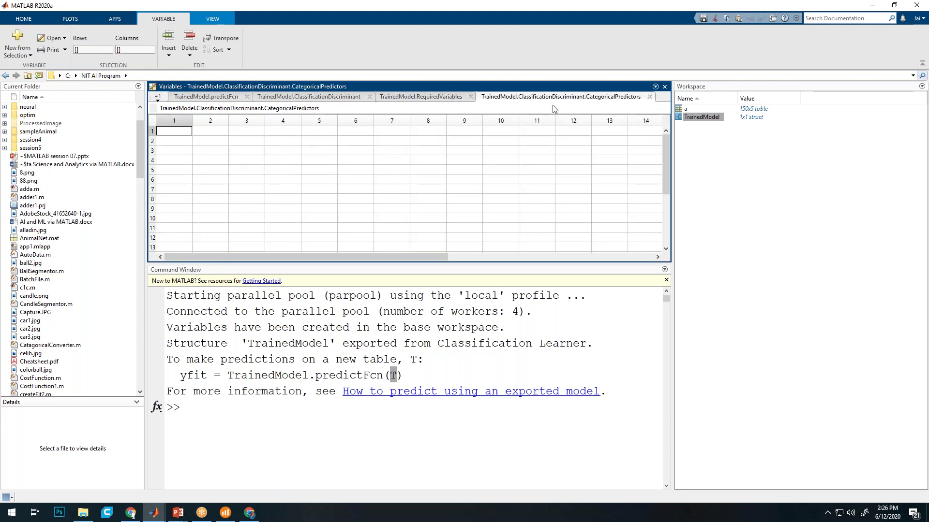
Revisit the open RequiredVariables and predictFcn views, and inspect the ResponseName property of the ClassificationDiscriminant object
{"action": "left_click", "coordinate": [449, 98]}
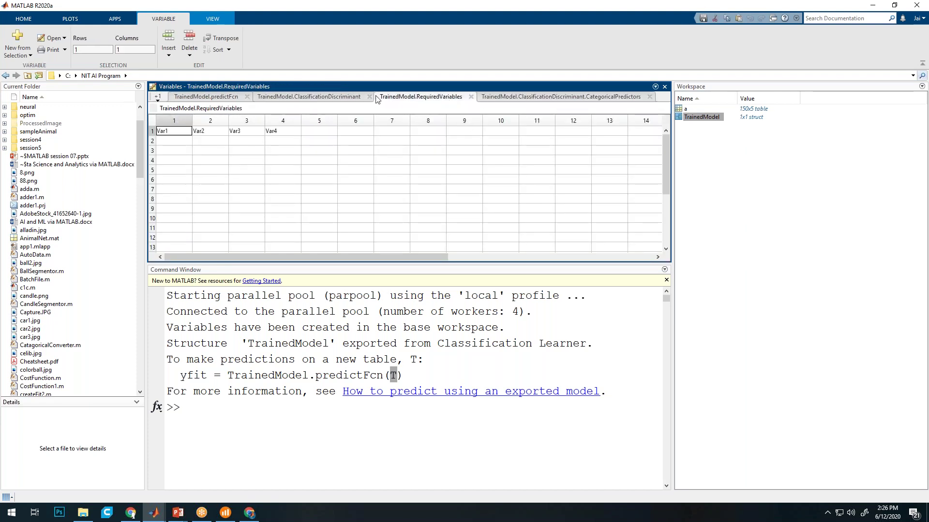
{"action": "left_click", "coordinate": [491, 97]}
{"action": "left_click", "coordinate": [203, 96]}
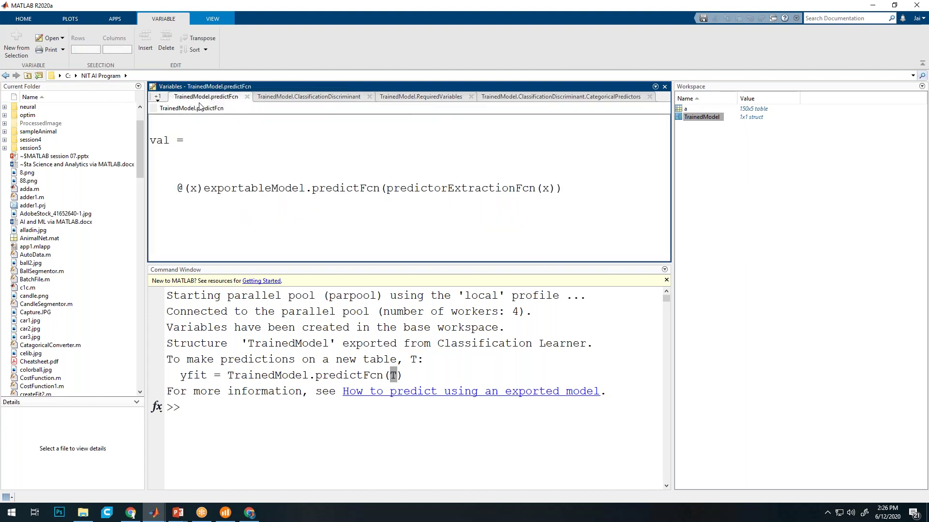
{"action": "left_click", "coordinate": [356, 98]}
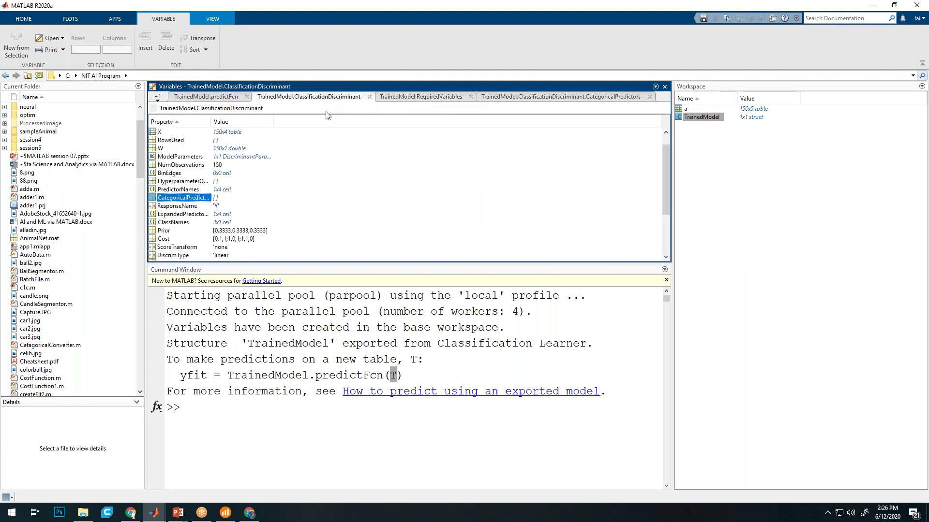
{"action": "left_click", "coordinate": [154, 207]}
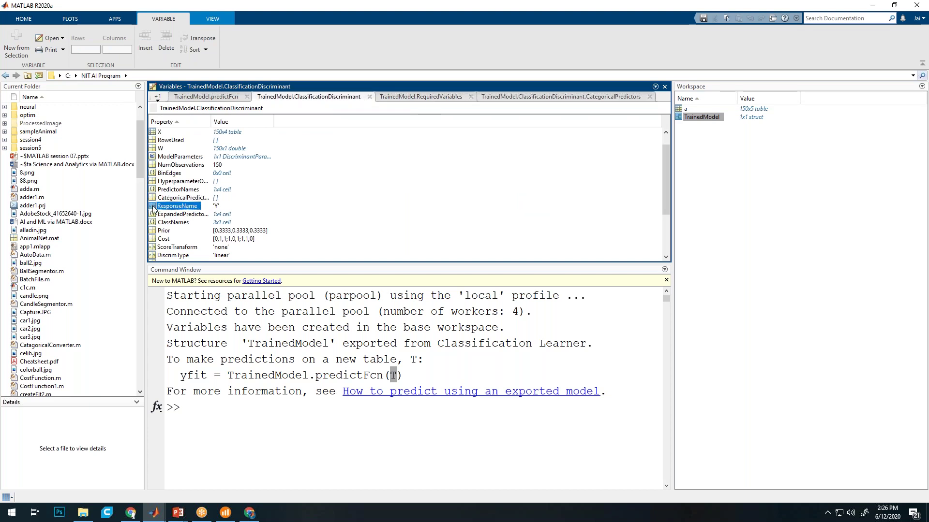
{"action": "double_click", "coordinate": [154, 207]}
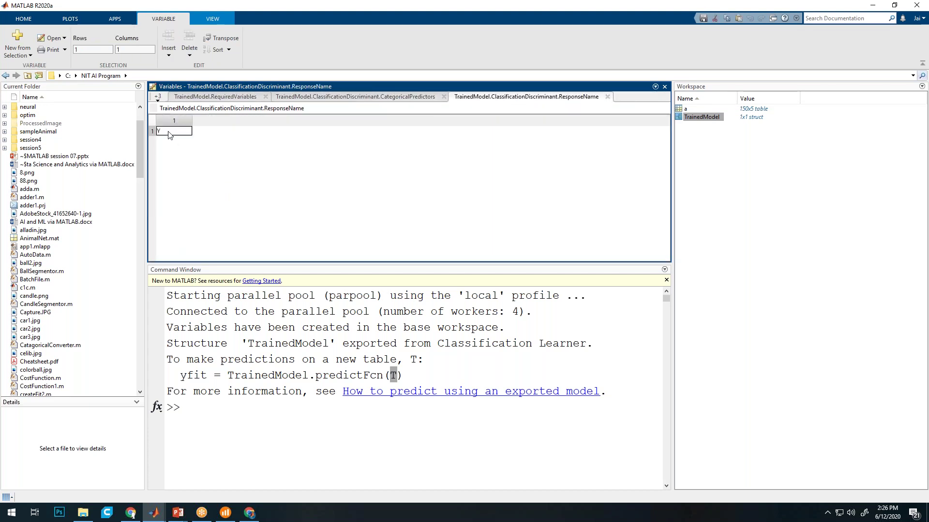
Close the ResponseName, CategoricalPredictors and RequiredVariables variable views
{"action": "left_click", "coordinate": [609, 97]}
{"action": "left_click", "coordinate": [628, 97]}
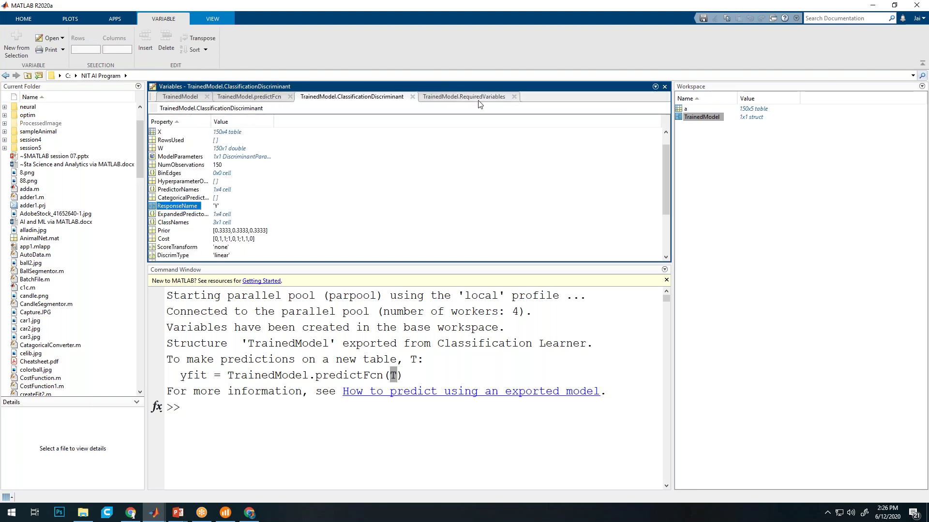
{"action": "left_click", "coordinate": [515, 96]}
{"action": "left_click", "coordinate": [514, 97]}
Open the HowToPredict field of TrainedModel and widen its column to read the instructions
{"action": "left_click", "coordinate": [247, 97]}
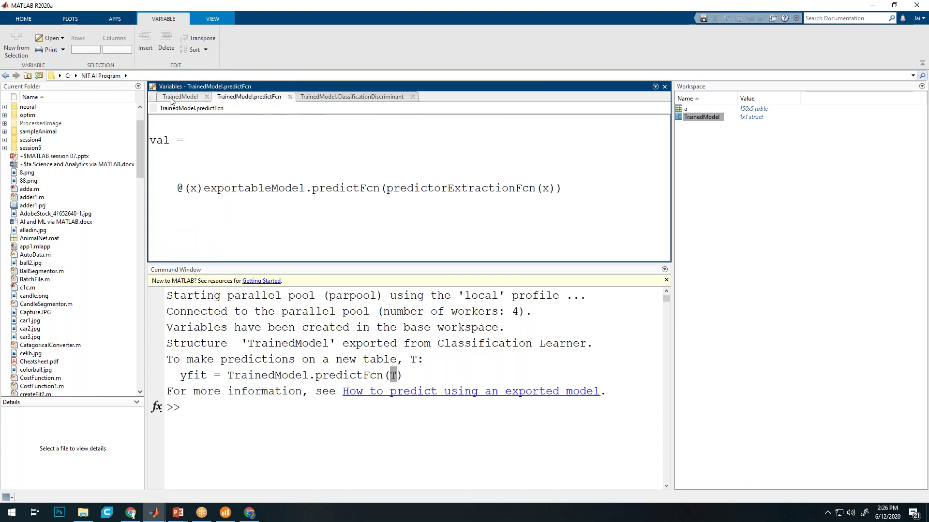
{"action": "left_click", "coordinate": [170, 98]}
{"action": "double_click", "coordinate": [168, 165]}
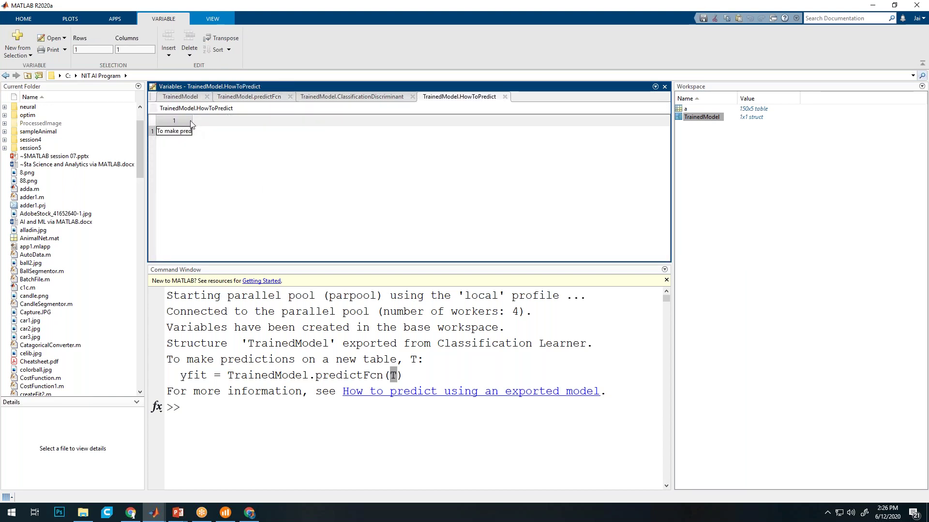
{"action": "left_click_drag", "start_coordinate": [192, 120], "coordinate": [331, 115]}
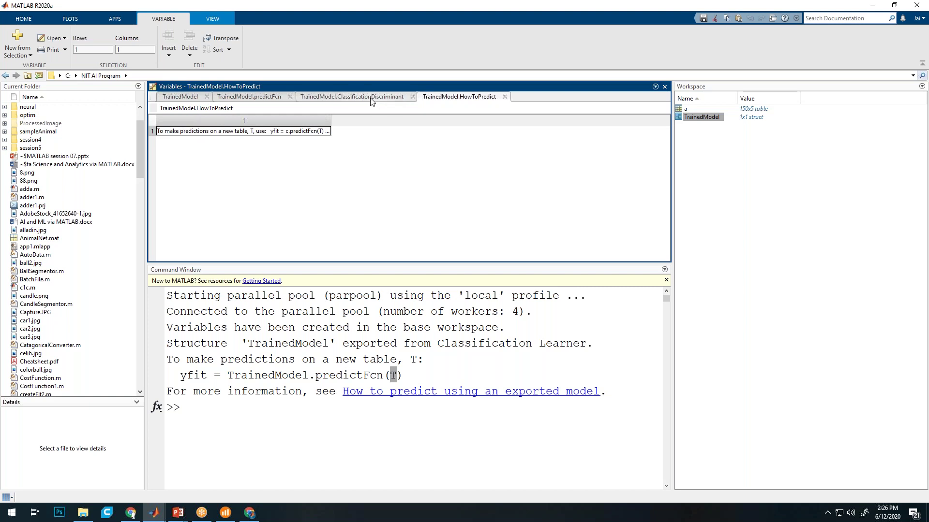
Open the ClassNames property of the ClassificationDiscriminant object, widen its column and examine the class names
{"action": "left_click", "coordinate": [352, 96]}
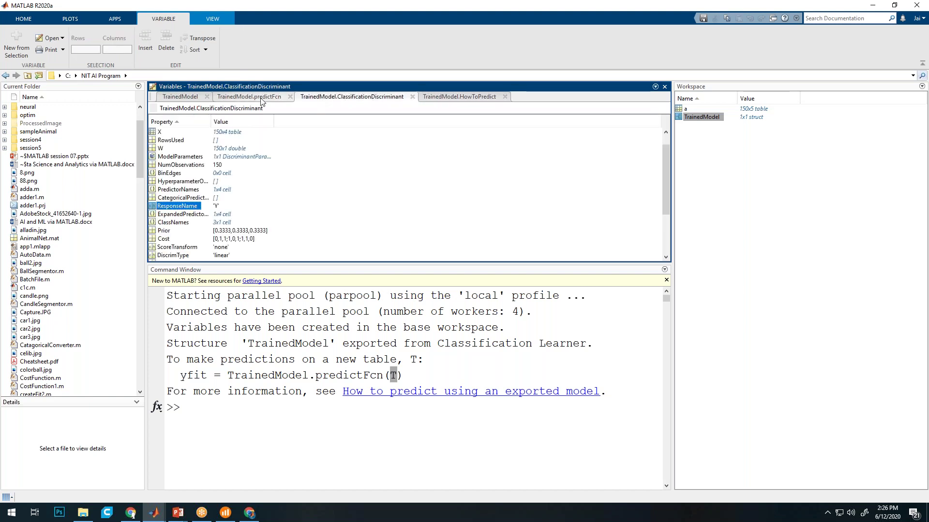
{"action": "double_click", "coordinate": [165, 222]}
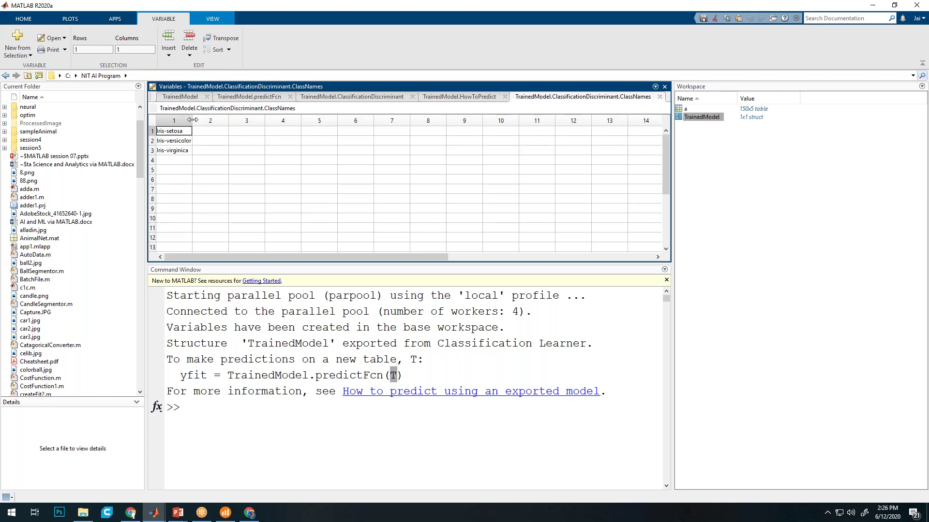
{"action": "left_click_drag", "start_coordinate": [191, 120], "coordinate": [262, 120]}
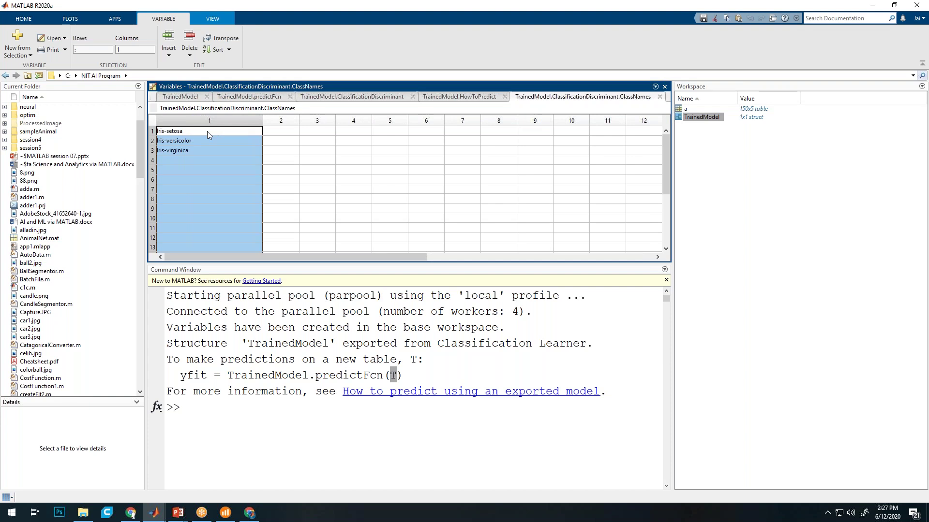
{"action": "left_click", "coordinate": [207, 132]}
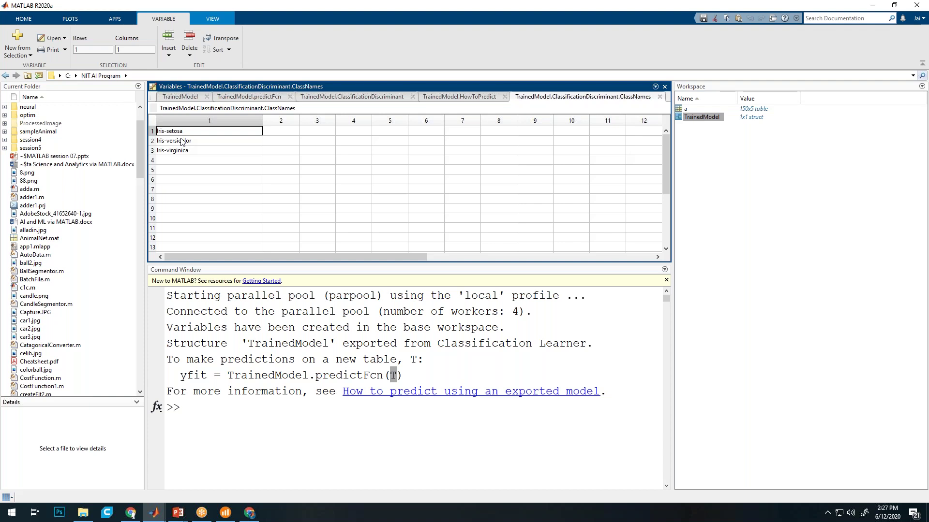
{"action": "left_click", "coordinate": [184, 143]}
{"action": "left_click", "coordinate": [180, 151]}
{"action": "left_click", "coordinate": [190, 133]}
{"action": "left_click", "coordinate": [190, 152]}
Try to clear an entry in the ClassNames list and dismiss the error dialog
{"action": "left_click", "coordinate": [227, 135]}
{"action": "key", "text": "Delete"}
{"action": "left_click", "coordinate": [214, 153]}
{"action": "left_click", "coordinate": [206, 160]}
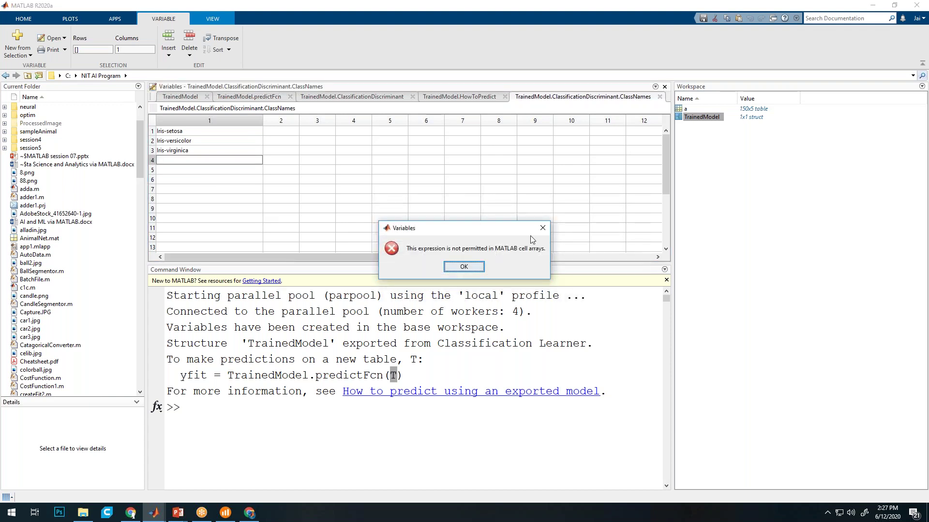
{"action": "left_click", "coordinate": [464, 266]}
{"action": "left_click", "coordinate": [277, 412]}
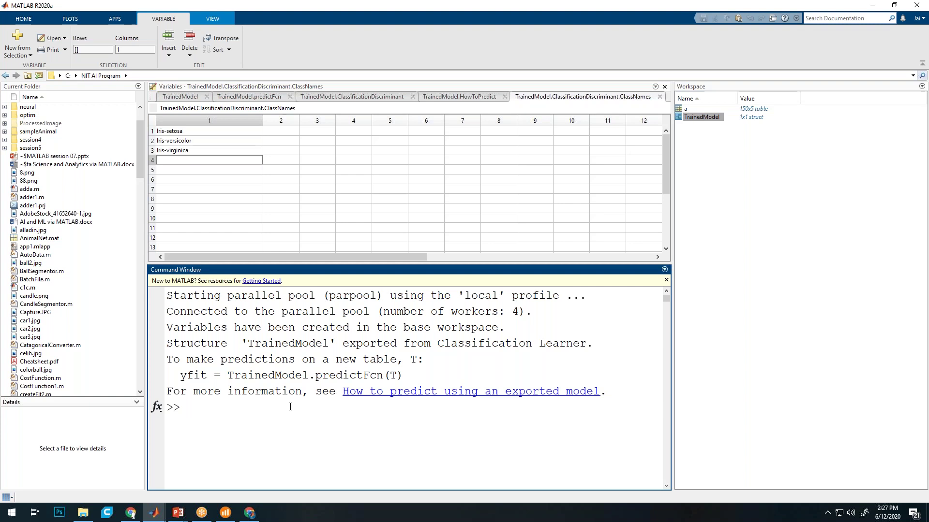
{"action": "type", "text": "a = ["}
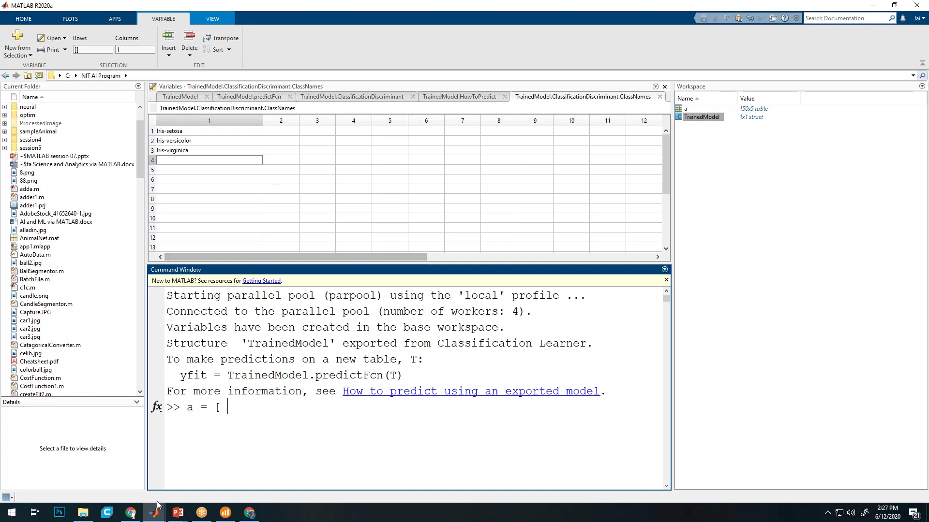
{"action": "mouse_move", "coordinate": [154, 515]}
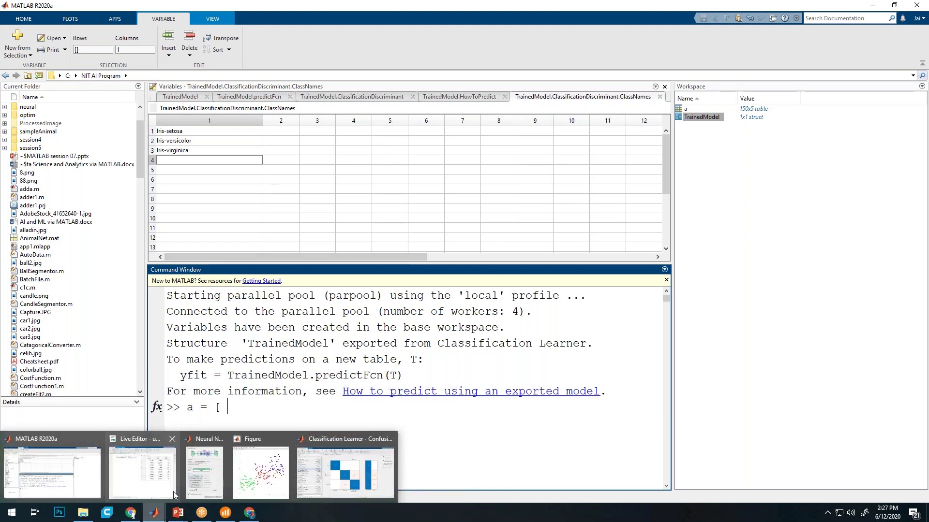
{"action": "mouse_move", "coordinate": [173, 491]}
{"action": "key", "text": "BackSpace"}
{"action": "key", "text": "BackSpace"}
{"action": "key", "text": "BackSpace"}
{"action": "key", "text": "BackSpace"}
{"action": "key", "text": "BackSpace"}
{"action": "key", "text": "BackSpace"}
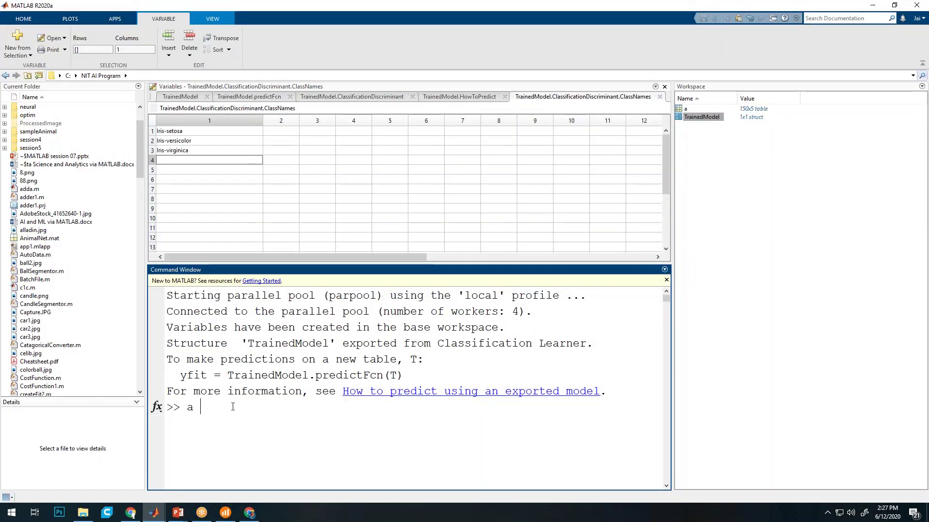
Copy the yfit = TrainedModel.predictFcn(T) line from the command output and paste it below the readtable line in the untitled3.mlx live script
{"action": "left_click_drag", "start_coordinate": [173, 377], "coordinate": [413, 380]}
{"action": "key", "text": "ctrl+c"}
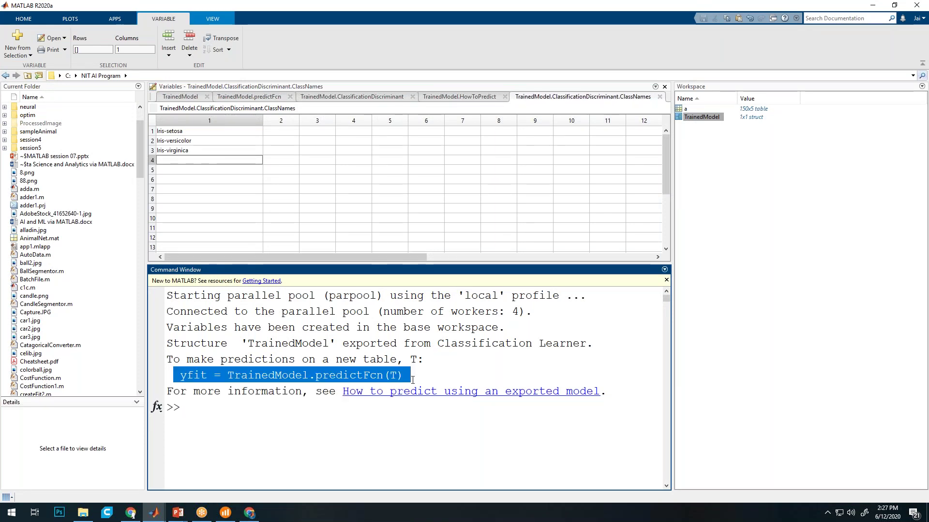
{"action": "left_click", "coordinate": [154, 513]}
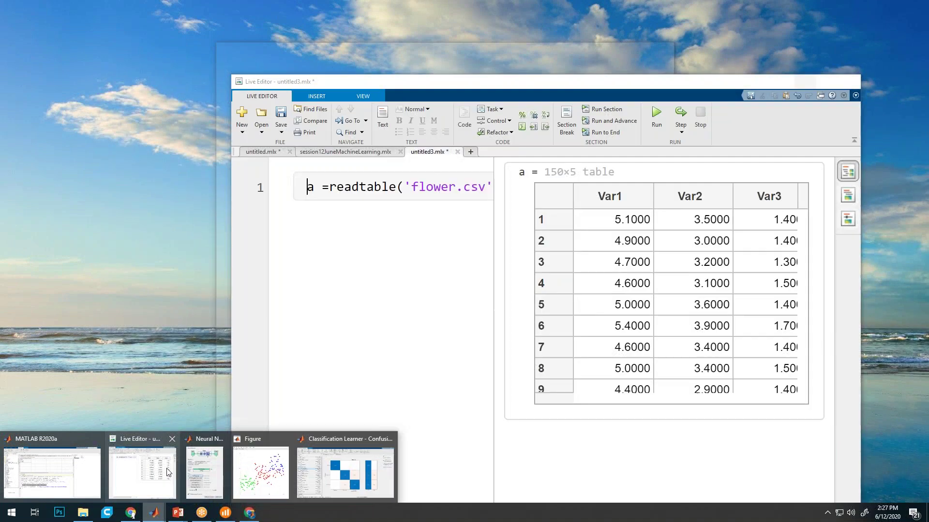
{"action": "left_click", "coordinate": [142, 472]}
{"action": "left_click_drag", "start_coordinate": [494, 216], "coordinate": [736, 216]}
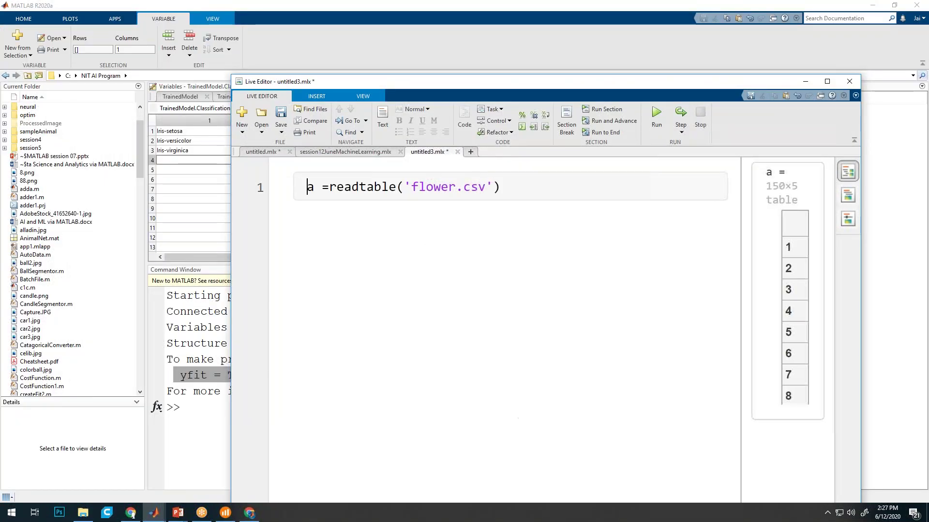
{"action": "key", "text": "Return"}
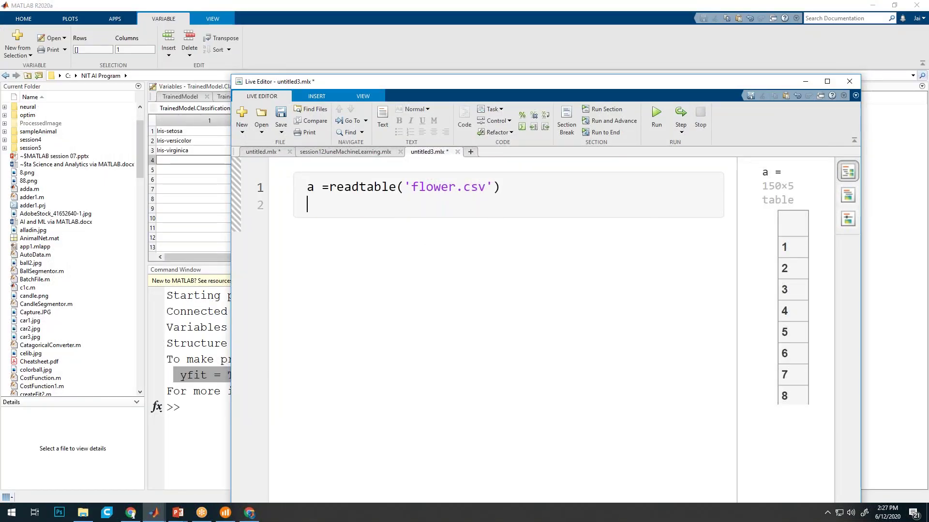
{"action": "key", "text": "ctrl+v"}
Insert blank lines above the prediction line and start a vector T with 5.2 as its first value
{"action": "left_click", "coordinate": [548, 189]}
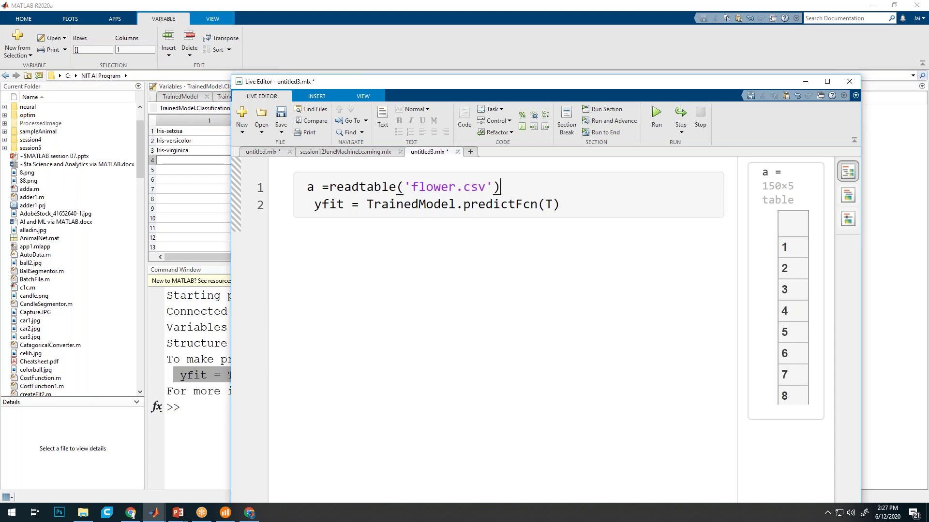
{"action": "key", "text": "Return"}
{"action": "key", "text": "Return"}
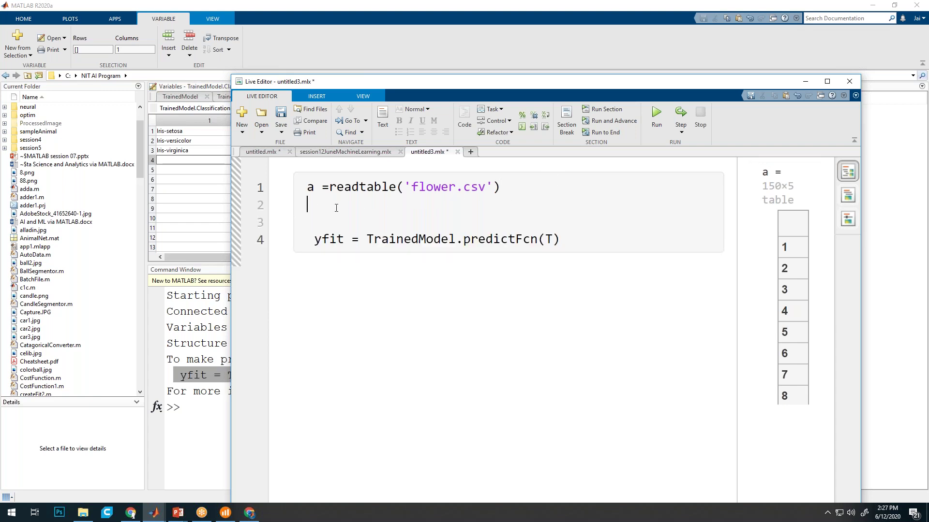
{"action": "key", "text": "Return"}
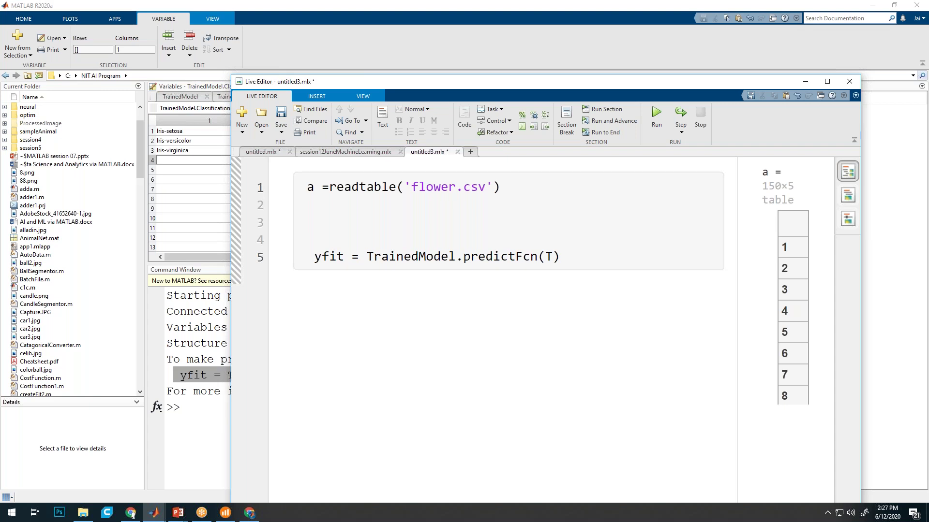
{"action": "type", "text": "T="}
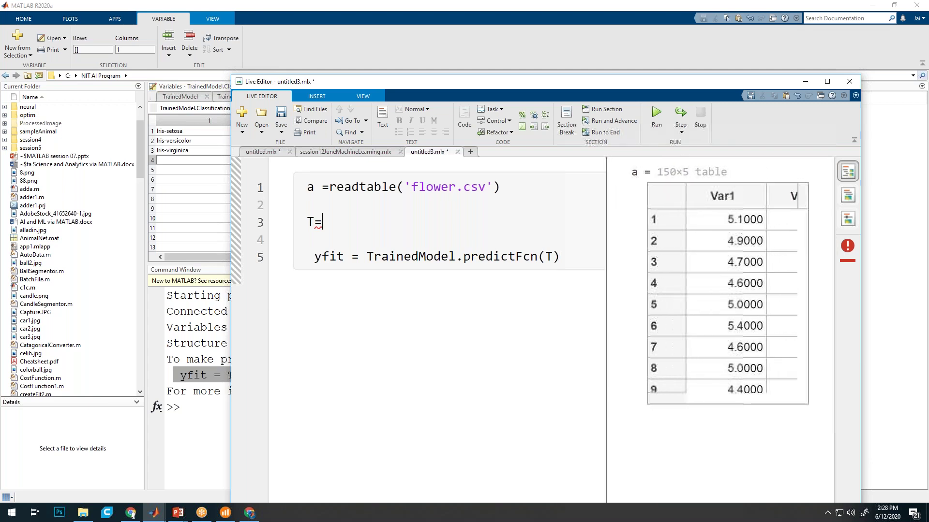
{"action": "type", "text": "[ "}
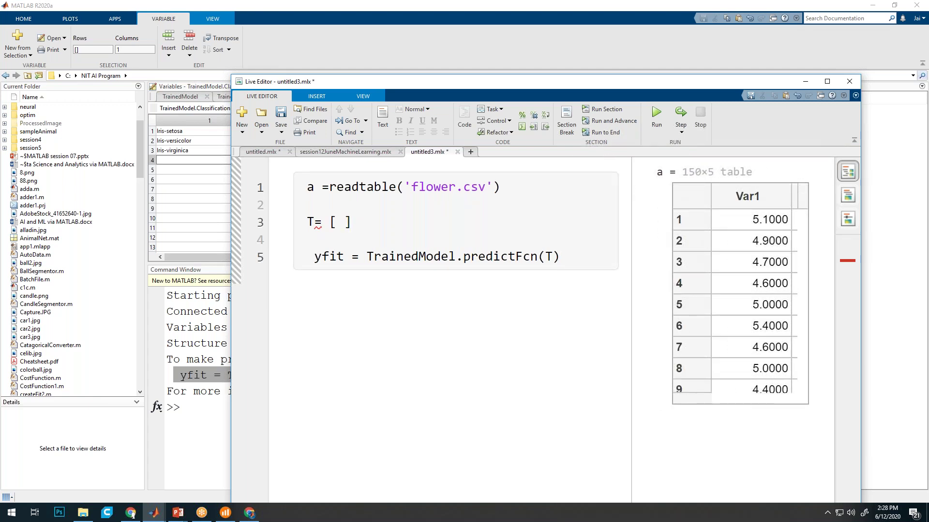
{"action": "type", "text": "5.2"}
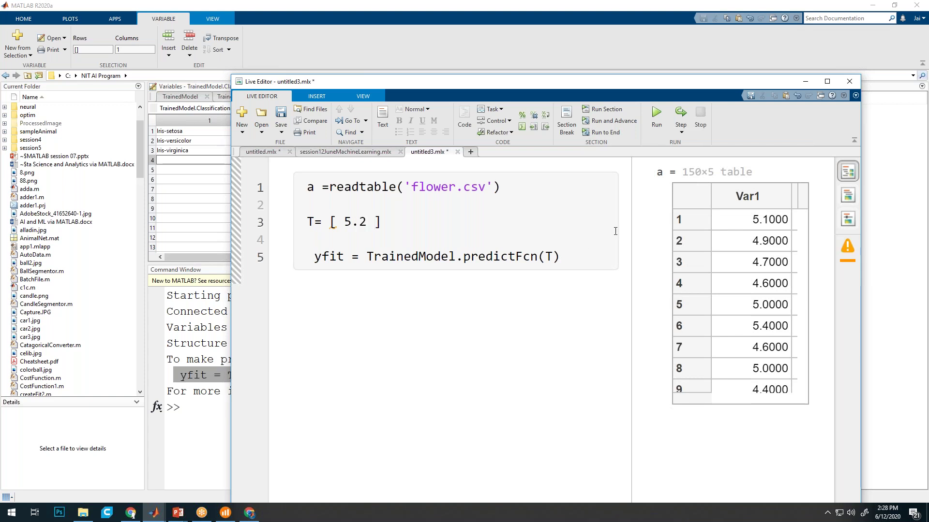
Maximize the Live Editor and complete the T vector with 3.8, 2 and 0.5, ending the statement with a semicolon
{"action": "left_click_drag", "start_coordinate": [632, 226], "coordinate": [451, 239]}
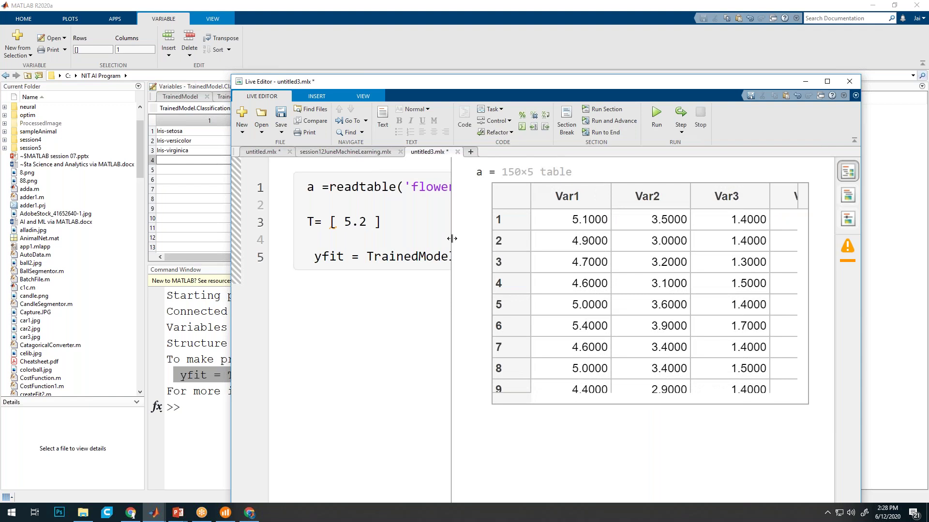
{"action": "left_click_drag", "start_coordinate": [228, 240], "coordinate": [53, 240]}
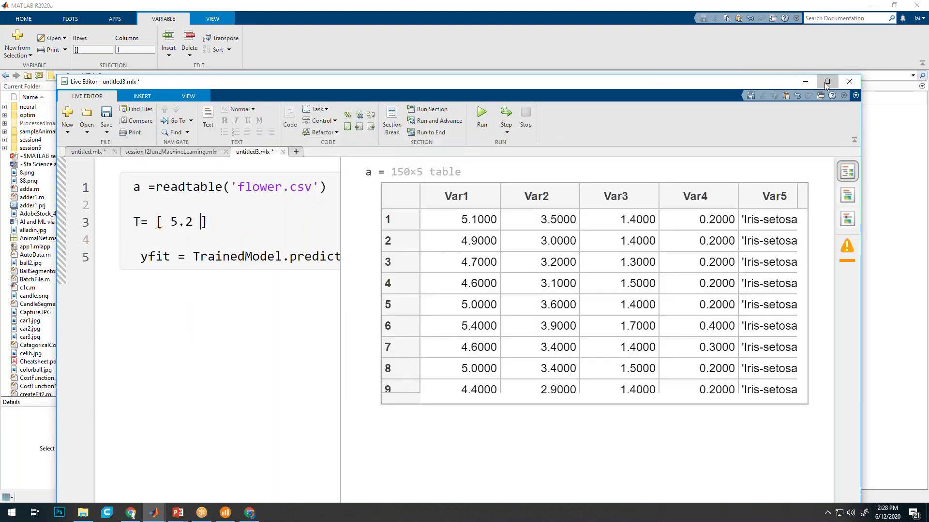
{"action": "left_click", "coordinate": [828, 81]}
{"action": "left_click_drag", "start_coordinate": [331, 150], "coordinate": [427, 149]}
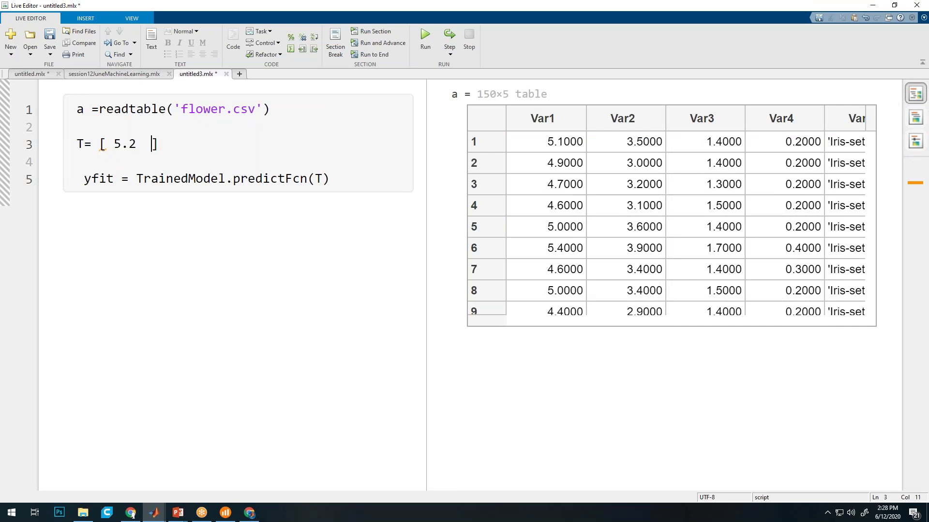
{"action": "type", "text": "3.8 2  0.5"}
{"action": "key", "text": "Right"}
{"action": "type", "text": ";"}
{"action": "key", "text": "Return"}
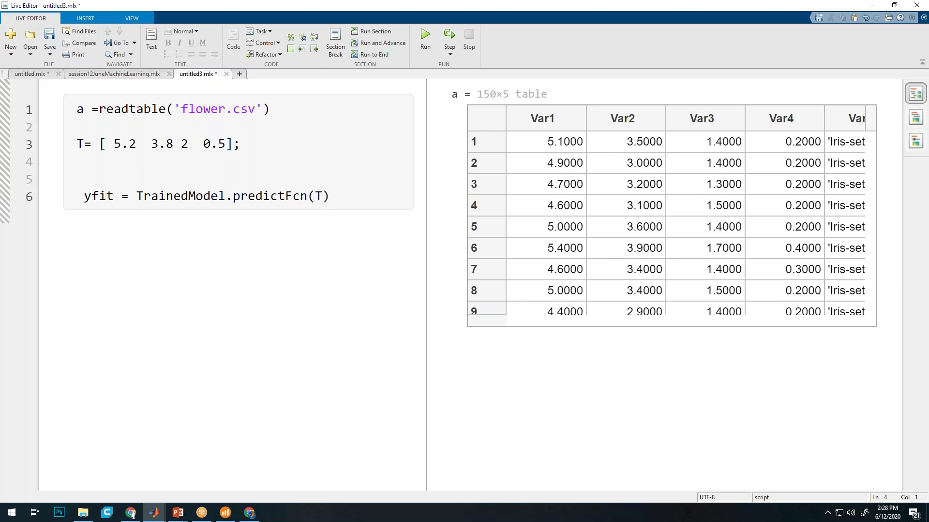
Convert the vector to a table with T=array2table(T), run the section and review the output
{"action": "type", "text": "T=arra"}
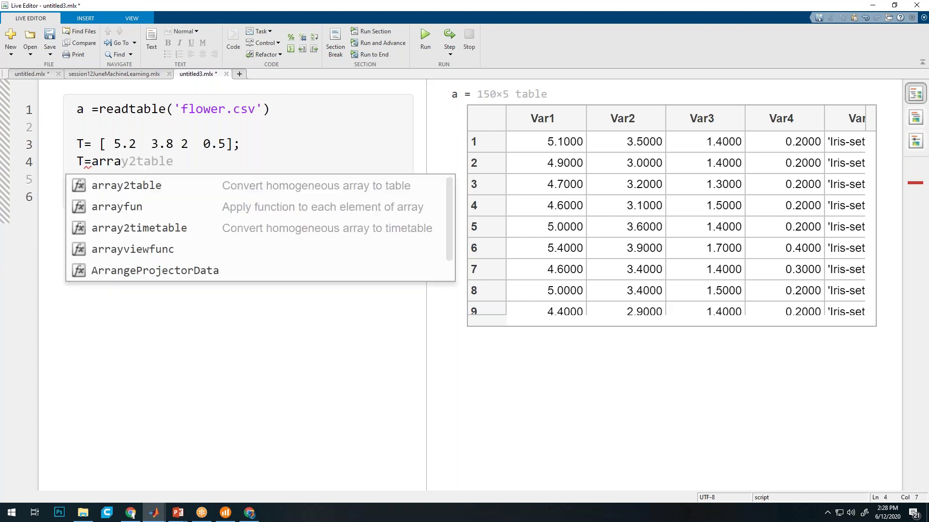
{"action": "key", "text": "Tab"}
{"action": "type", "text": "("}
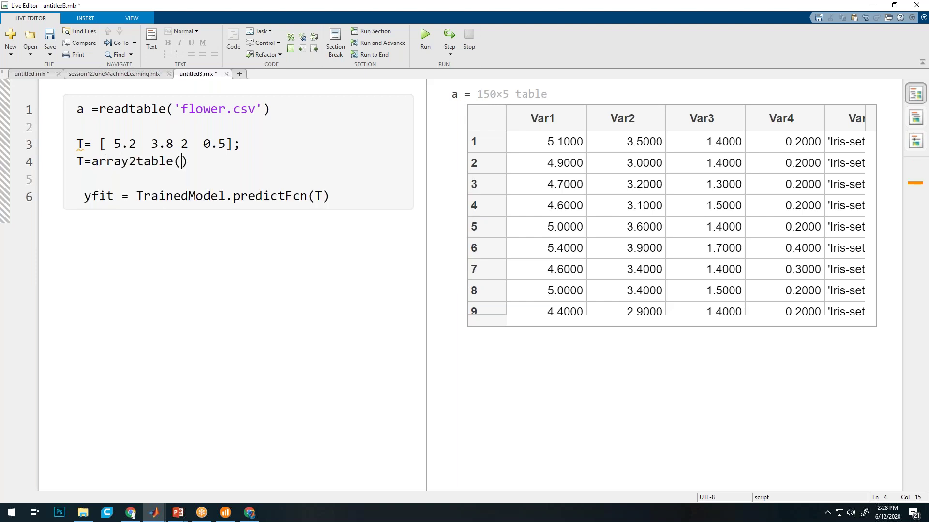
{"action": "type", "text": "T"}
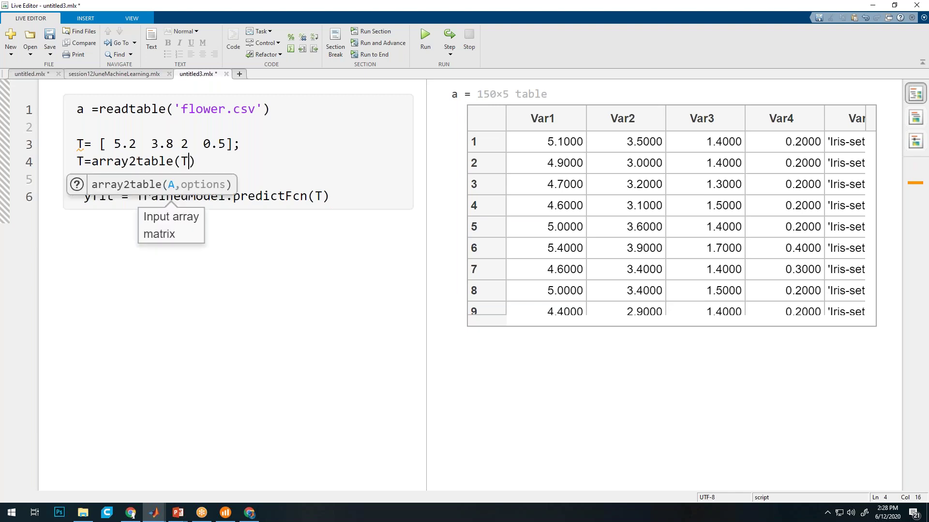
{"action": "key", "text": "Right"}
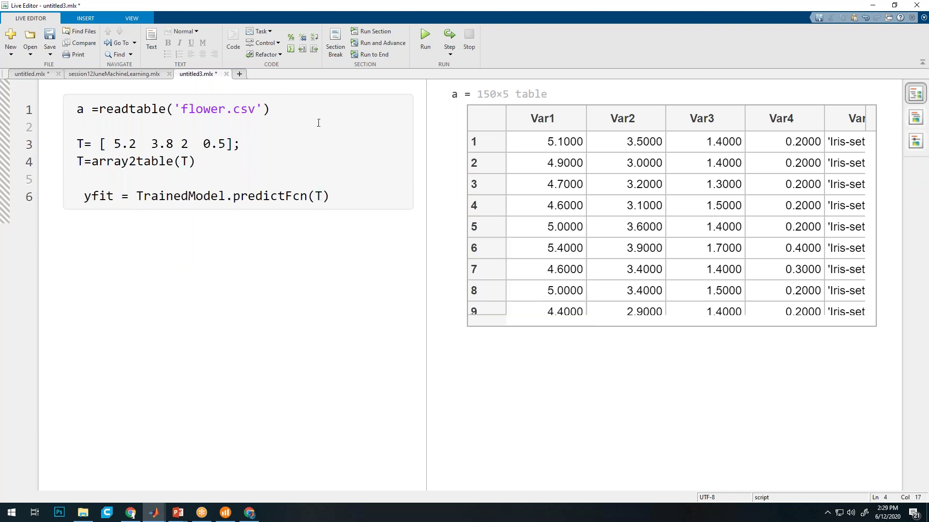
{"action": "left_click", "coordinate": [377, 43]}
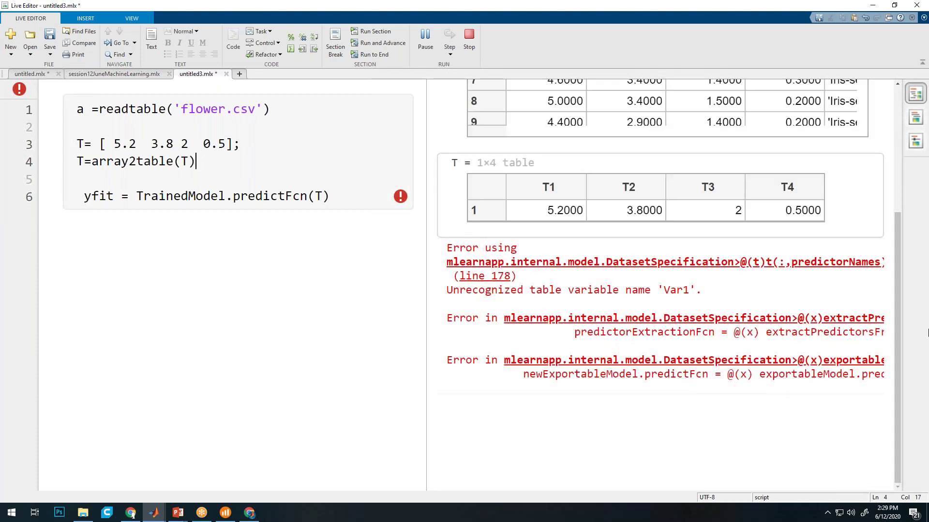
{"action": "left_click_drag", "start_coordinate": [897, 278], "coordinate": [895, 158]}
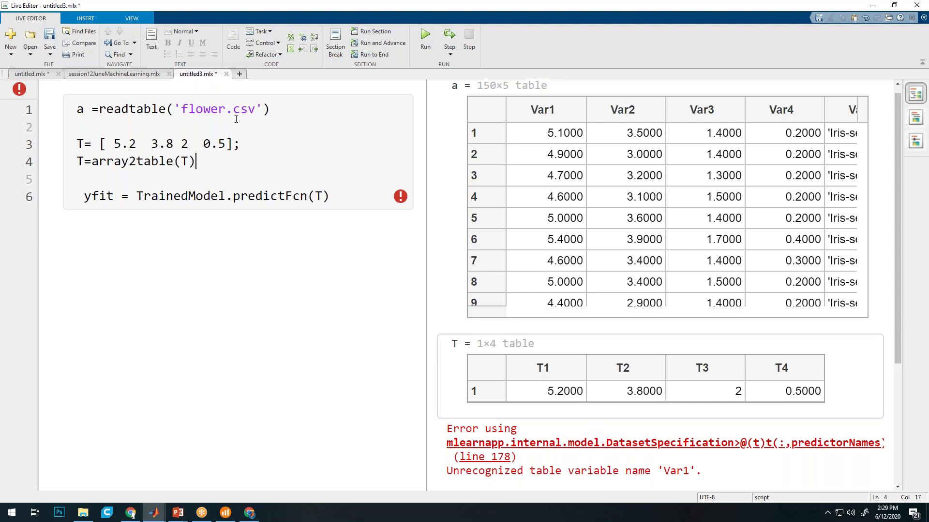
Try adding the "ReadVariableNames",false option to the readtable call for flower.csv
{"action": "left_click", "coordinate": [261, 105]}
{"action": "type", "text": ","}
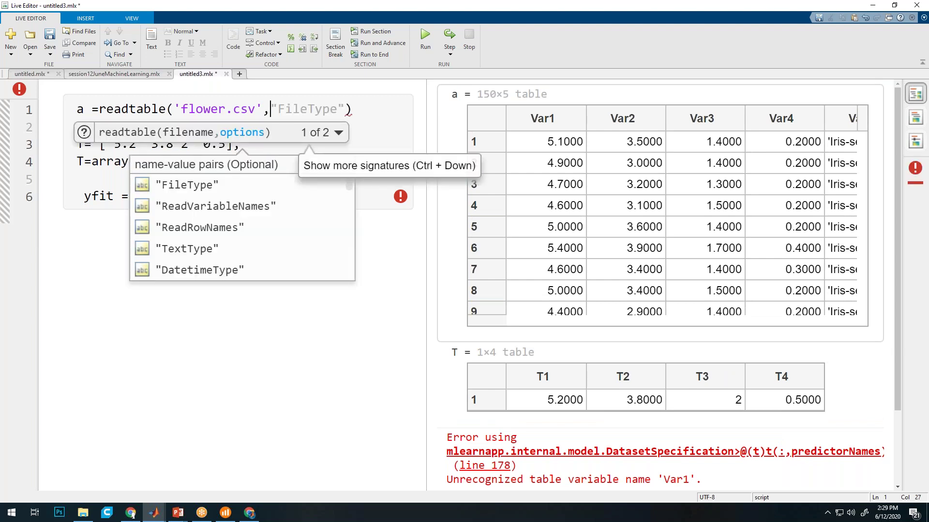
{"action": "left_click", "coordinate": [245, 207]}
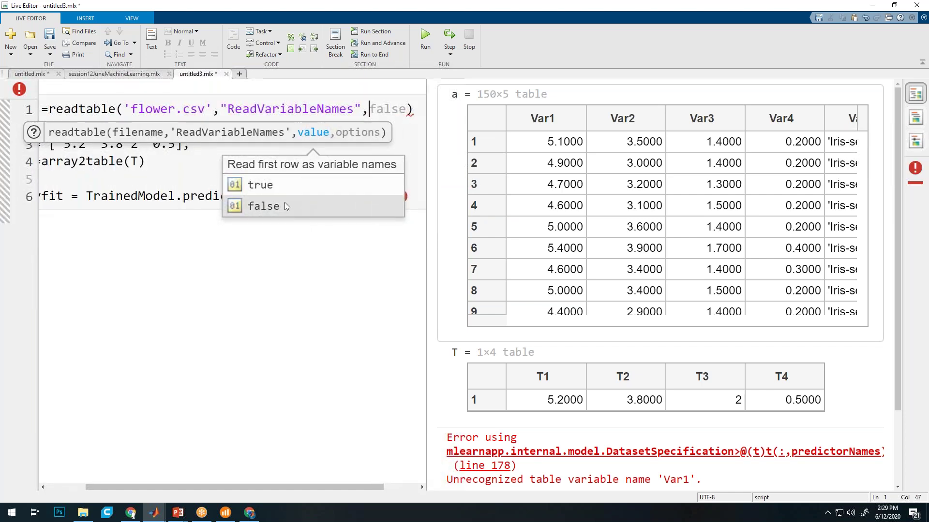
{"action": "left_click", "coordinate": [278, 209]}
{"action": "mouse_move", "coordinate": [369, 110]}
{"action": "left_mouse_down"}
{"action": "mouse_move", "coordinate": [178, 107]}
{"action": "mouse_move", "coordinate": [186, 105]}
{"action": "left_mouse_up"}
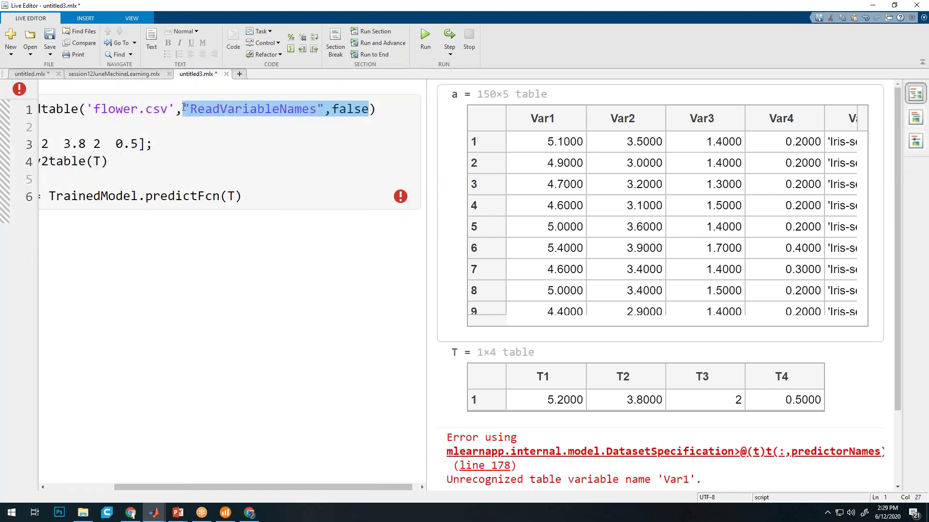
{"action": "key", "text": "BackSpace"}
{"action": "key", "text": "ctrl+z"}
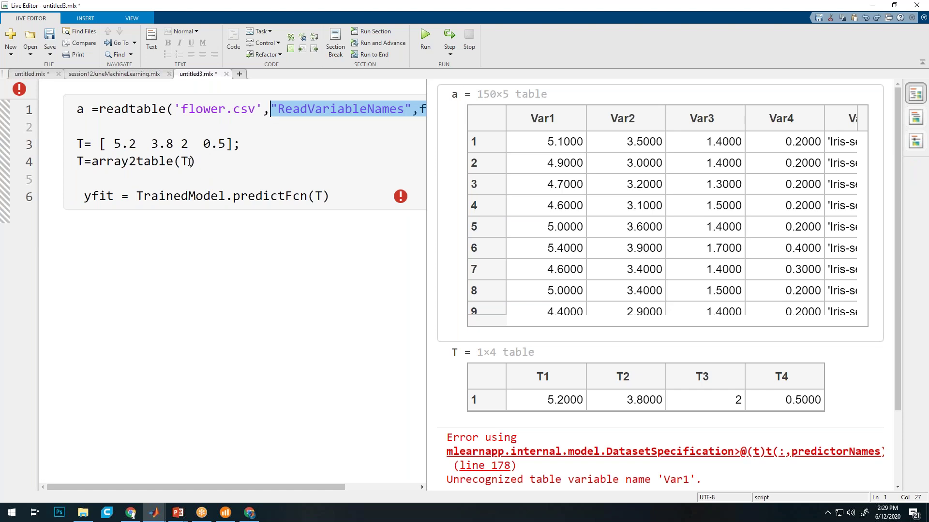
Add the "VariableNames" option with an empty cell array {} to the array2table call
{"action": "left_click", "coordinate": [189, 162]}
{"action": "mouse_move", "coordinate": [190, 162]}
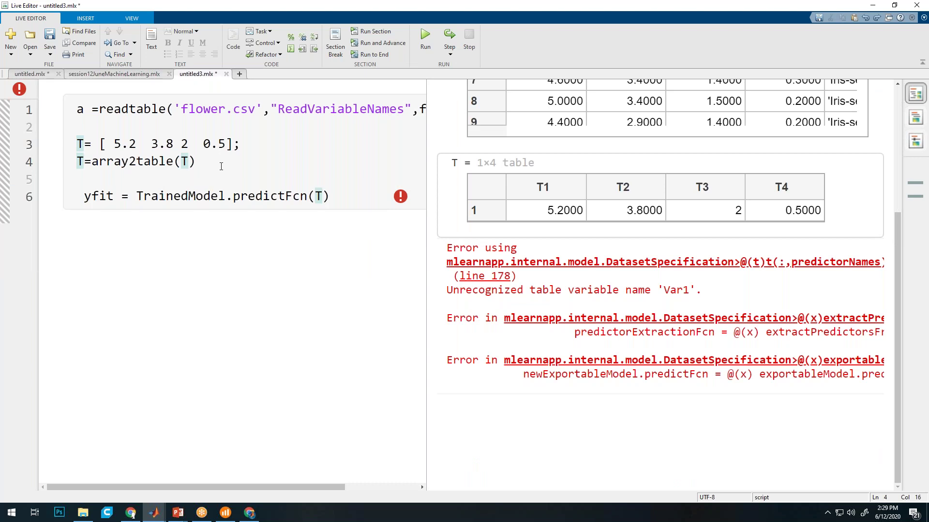
{"action": "left_click", "coordinate": [307, 156]}
{"action": "key", "text": "Left"}
{"action": "type", "text": ","}
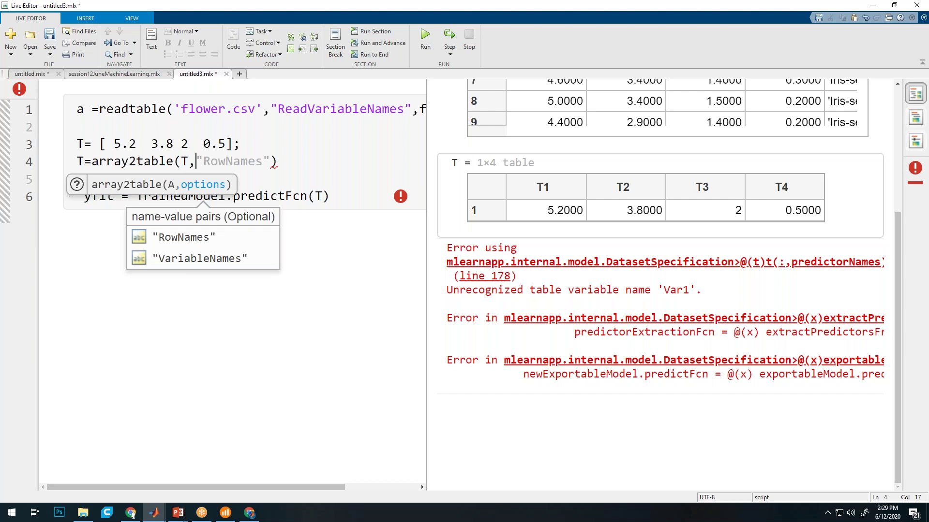
{"action": "key", "text": "Down"}
{"action": "key", "text": "Down"}
{"action": "type", "text": ","}
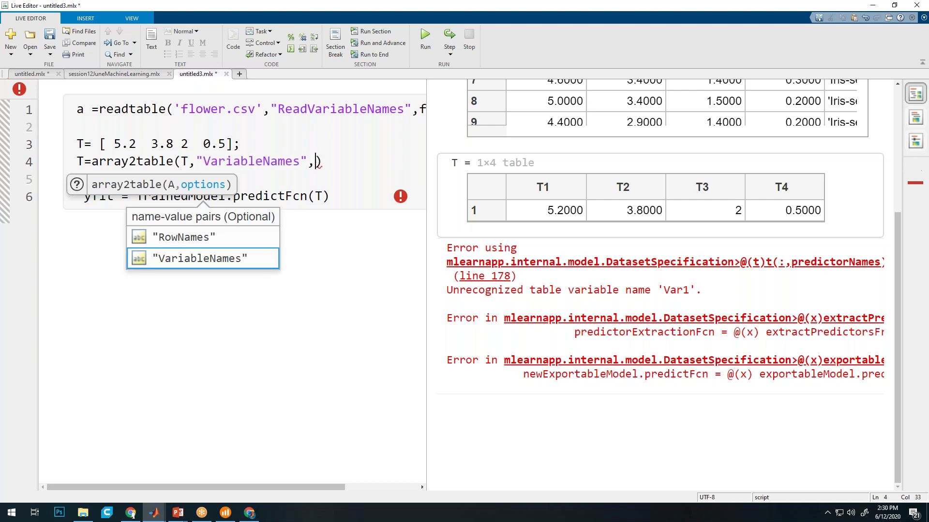
{"action": "key", "text": "Escape"}
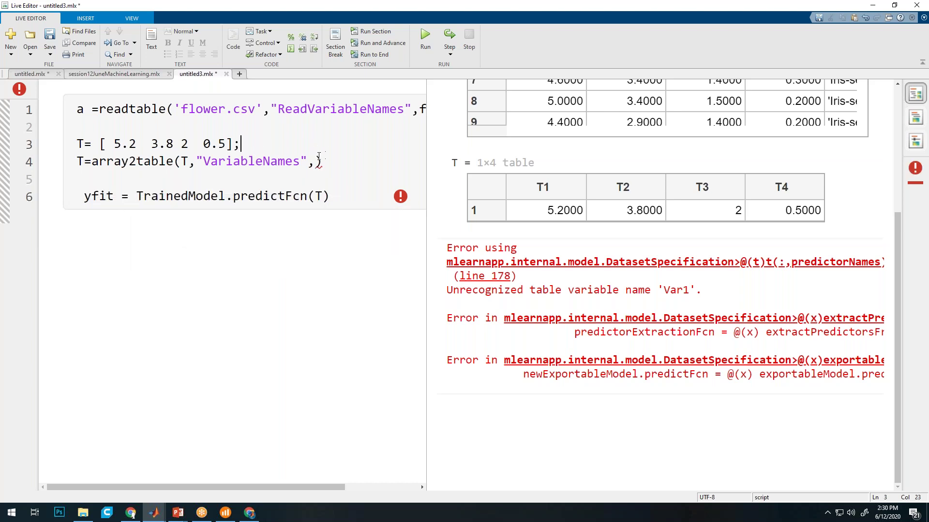
{"action": "type", "text": "{"}
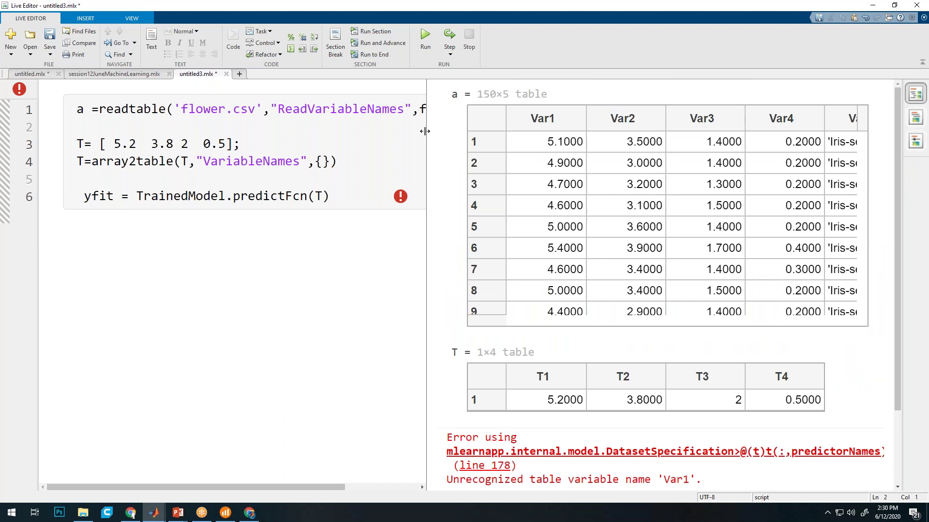
Widen the code area and remove the "ReadVariableNames",false option from the readtable call
{"action": "left_click_drag", "start_coordinate": [425, 129], "coordinate": [634, 129]}
{"action": "left_click_drag", "start_coordinate": [453, 111], "coordinate": [271, 111]}
{"action": "key", "text": "BackSpace"}
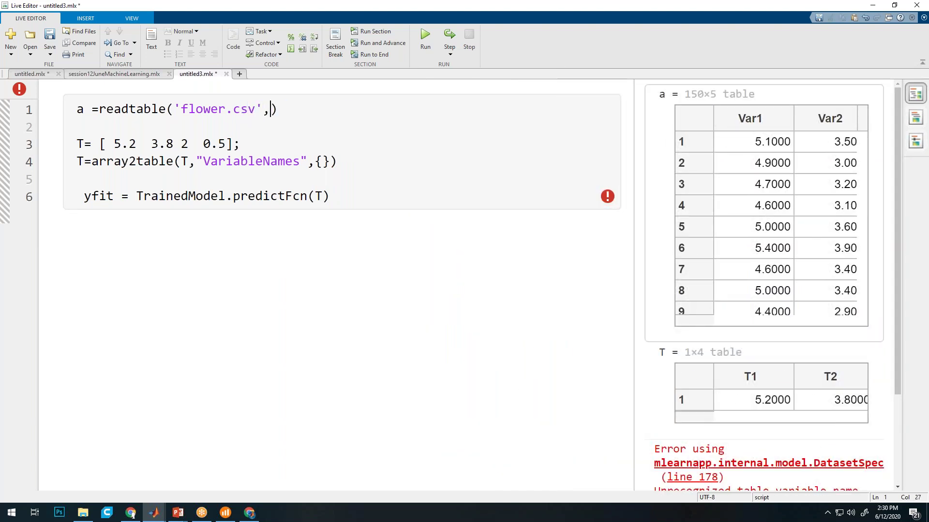
{"action": "key", "text": "BackSpace"}
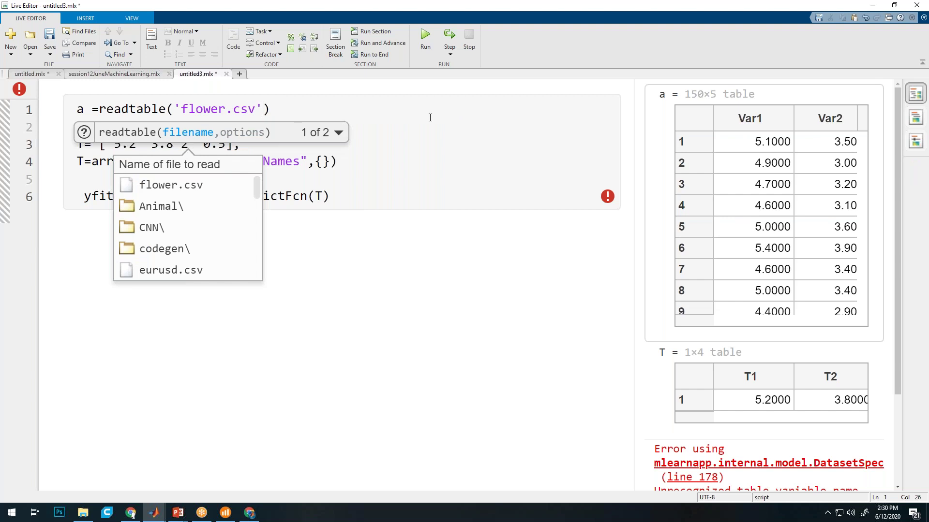
{"action": "key", "text": "Right"}
Fill the VariableNames cell array in the array2table call with 'Var1','Var2','Var3','Var4'
{"action": "left_click", "coordinate": [320, 162]}
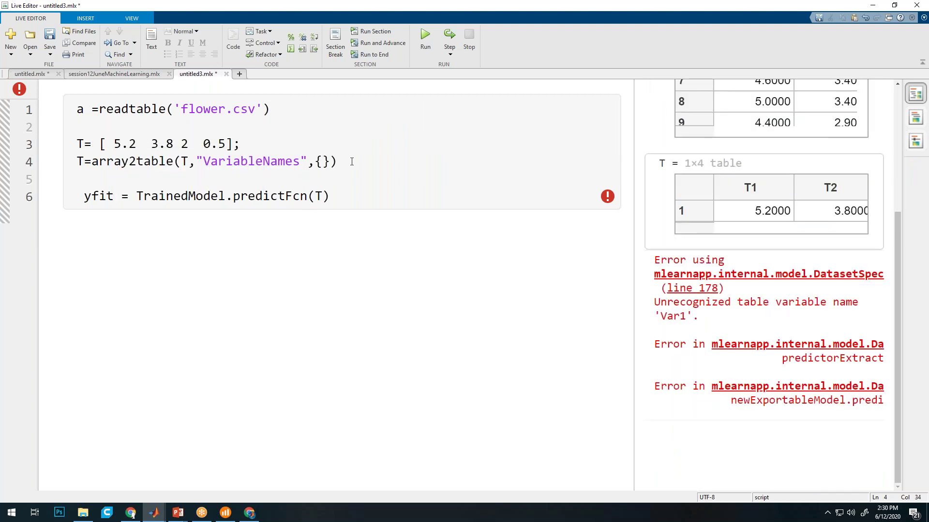
{"action": "type", "text": "'Var"}
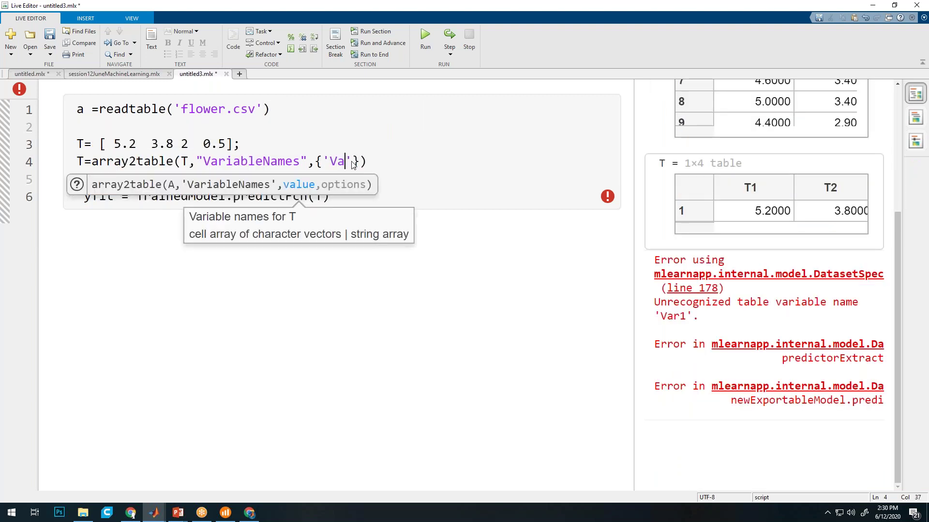
{"action": "type", "text": "1',"}
{"action": "type", "text": "Var2"}
{"action": "key", "text": "BackSpace"}
{"action": "key", "text": "BackSpace"}
{"action": "key", "text": "BackSpace"}
{"action": "key", "text": "BackSpace"}
{"action": "type", "text": "',"}
{"action": "type", "text": "Var2"}
{"action": "type", "text": "'"}
{"action": "type", "text": ","}
{"action": "type", "text": "'"}
{"action": "type", "text": "Var3"}
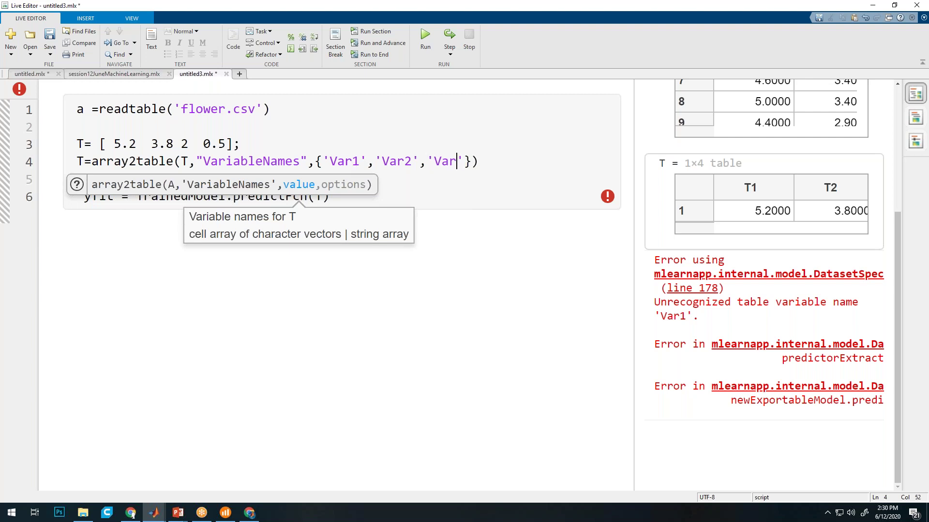
{"action": "type", "text": "','"}
{"action": "type", "text": "Var4"}
{"action": "left_click", "coordinate": [486, 183]}
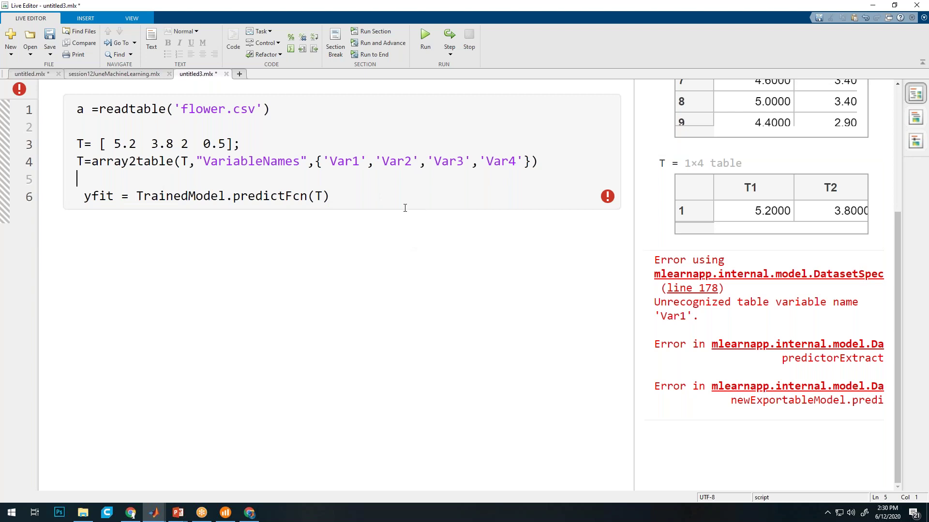
Run the live script, widen the output area and examine the prediction alongside the flower.csv table's middle rows
{"action": "left_click", "coordinate": [425, 39]}
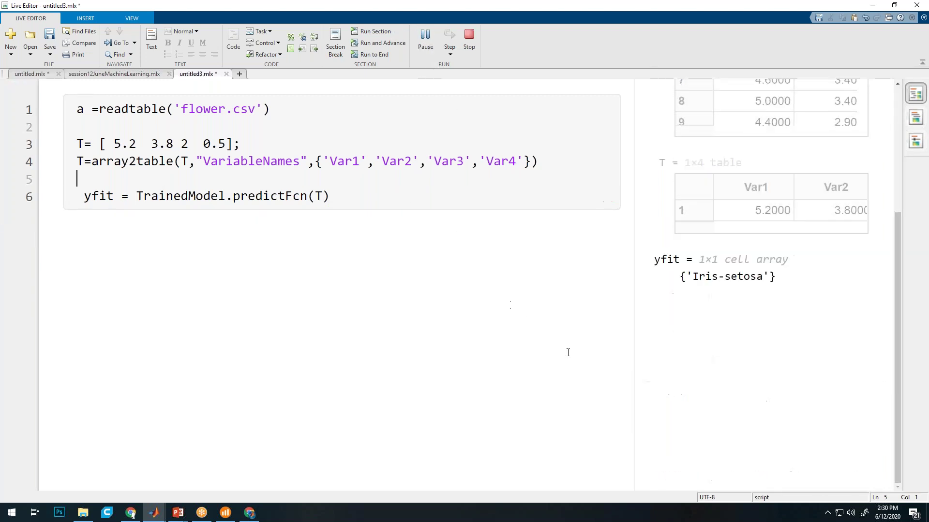
{"action": "left_click_drag", "start_coordinate": [631, 244], "coordinate": [505, 204]}
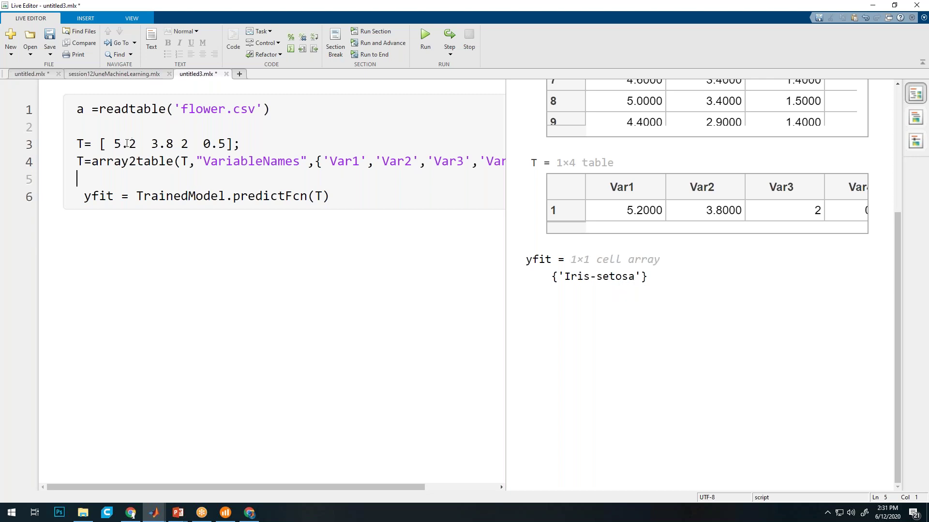
{"action": "scroll", "coordinate": [740, 150], "scroll_direction": "up", "scroll_amount": 5}
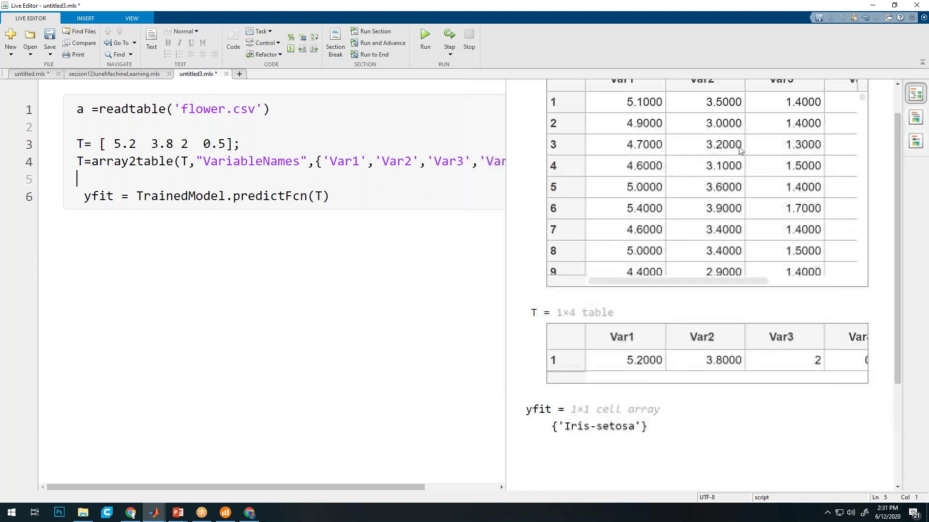
{"action": "scroll", "coordinate": [739, 150], "scroll_direction": "up", "scroll_amount": 2}
{"action": "left_click_drag", "start_coordinate": [862, 138], "coordinate": [862, 236]}
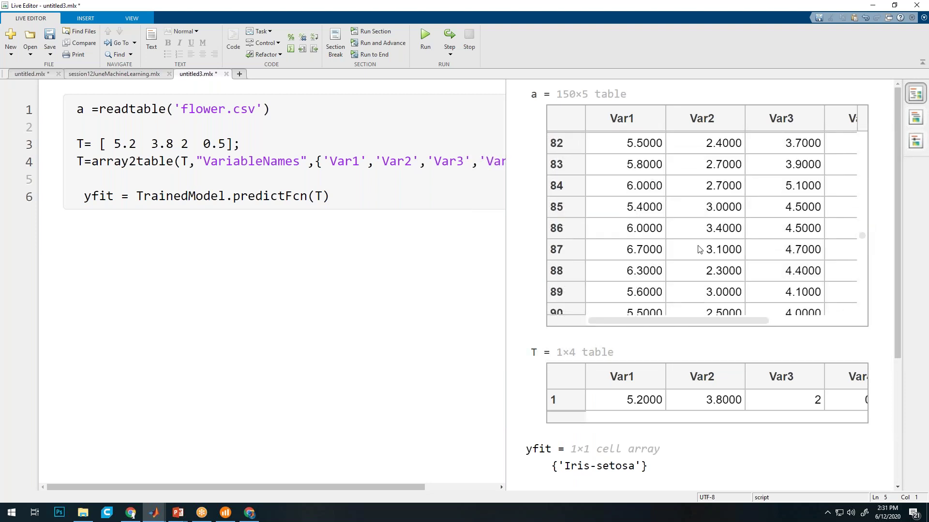
{"action": "left_click_drag", "start_coordinate": [702, 323], "coordinate": [722, 326]}
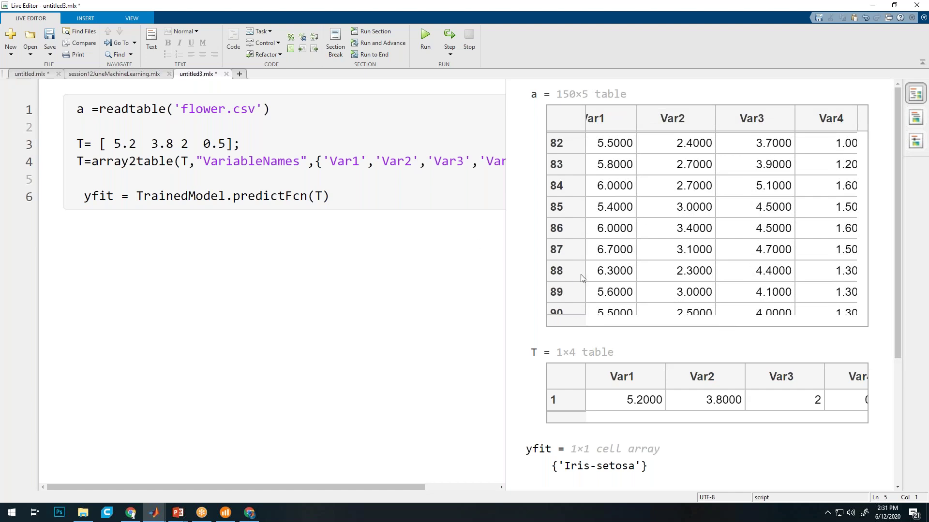
Set the third value of the T array to 4 and rerun the live script
{"action": "double_click", "coordinate": [184, 143]}
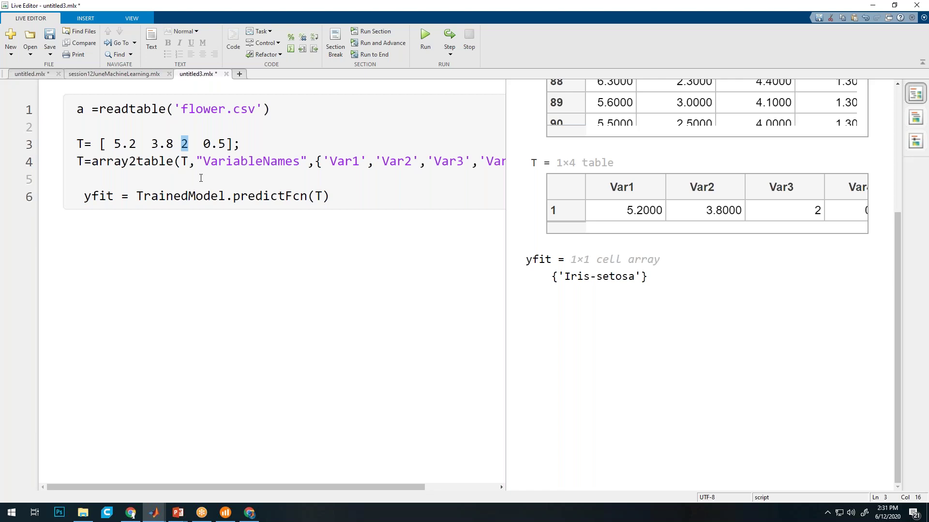
{"action": "type", "text": "4"}
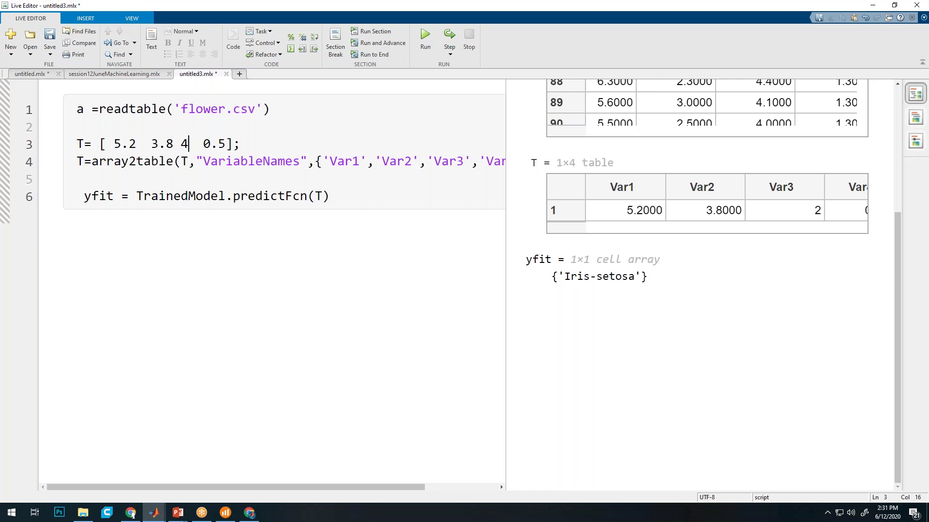
{"action": "left_click", "coordinate": [425, 39]}
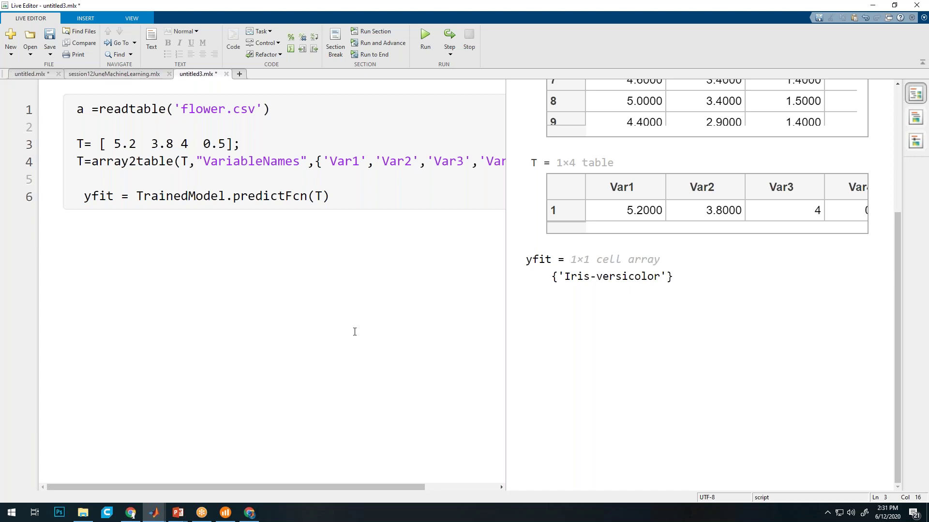
Tile the Live Editor window side by side with the main MATLAB window
{"action": "key", "text": "super+Right"}
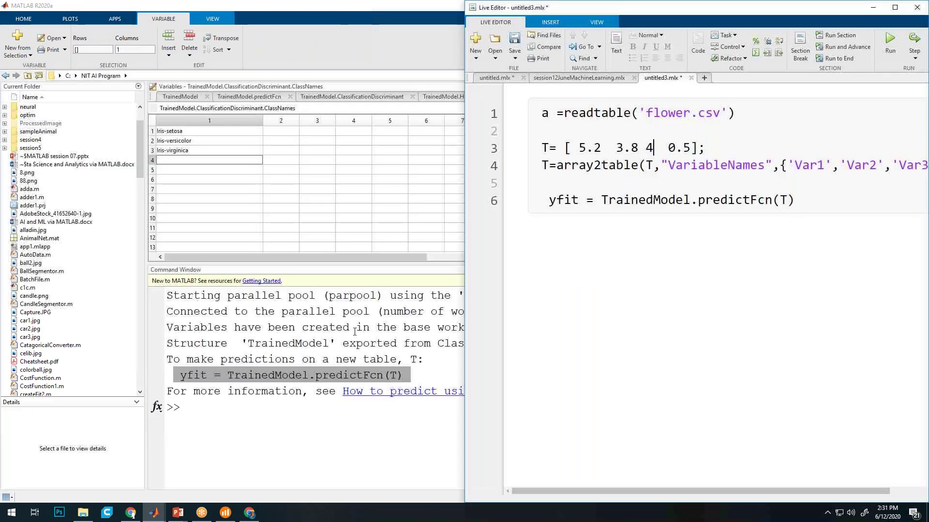
{"action": "left_click", "coordinate": [163, 114]}
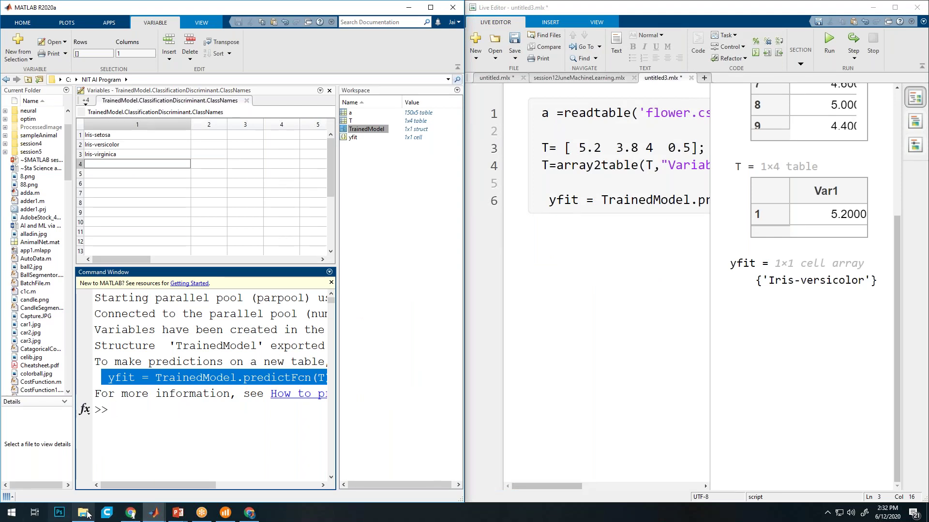
Launch Excel 2016 and minimize its start window
{"action": "left_click", "coordinate": [10, 515]}
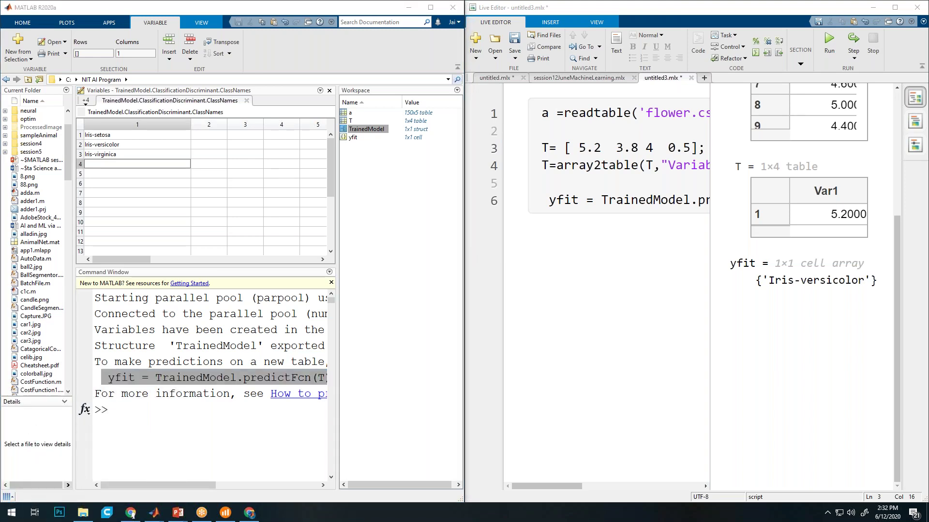
{"action": "left_click", "coordinate": [11, 514]}
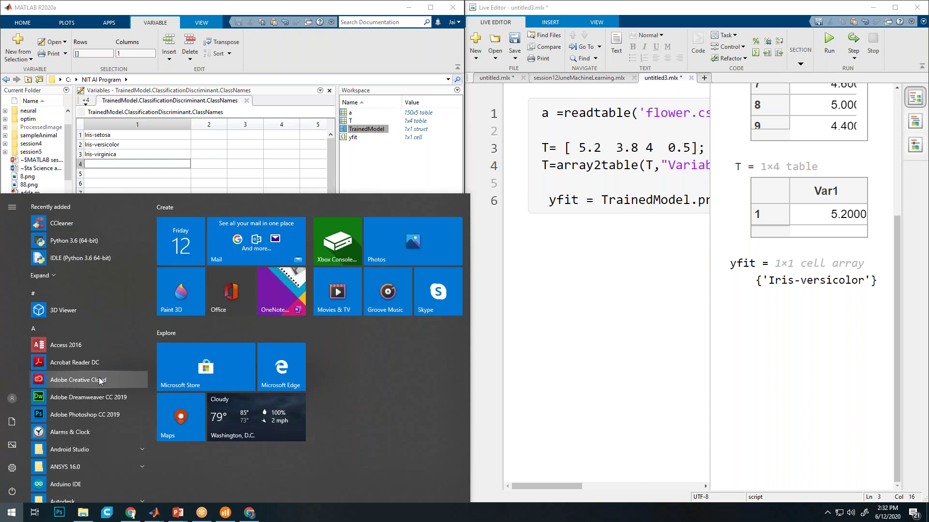
{"action": "left_click", "coordinate": [265, 164]}
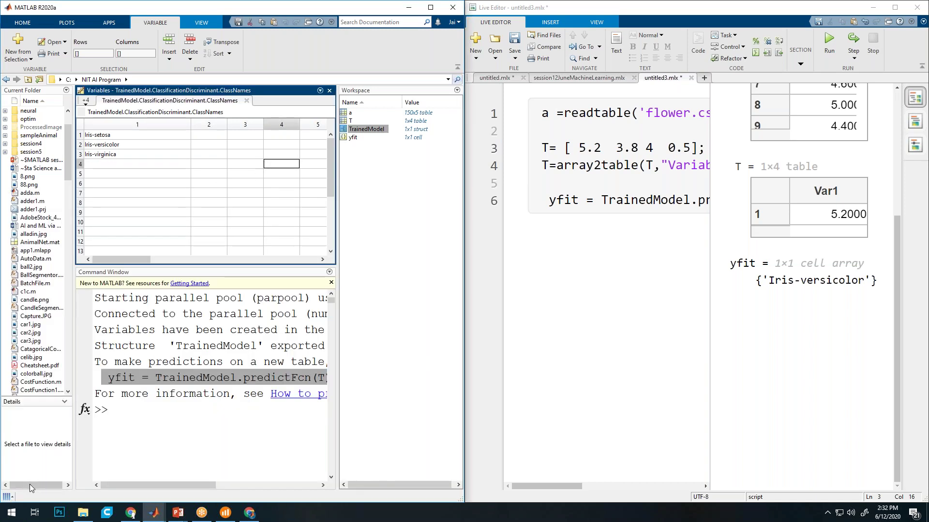
{"action": "left_click", "coordinate": [17, 511]}
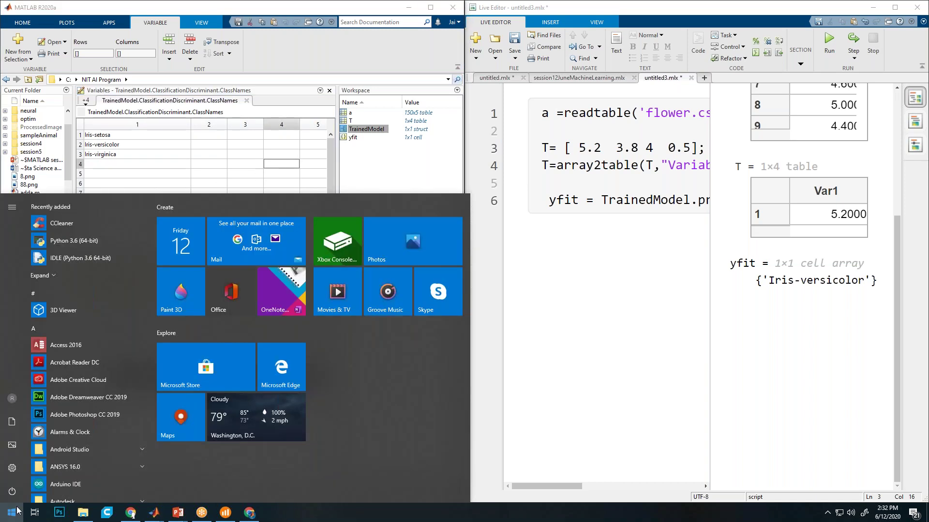
{"action": "left_click", "coordinate": [16, 511]}
{"action": "type", "text": "ex"}
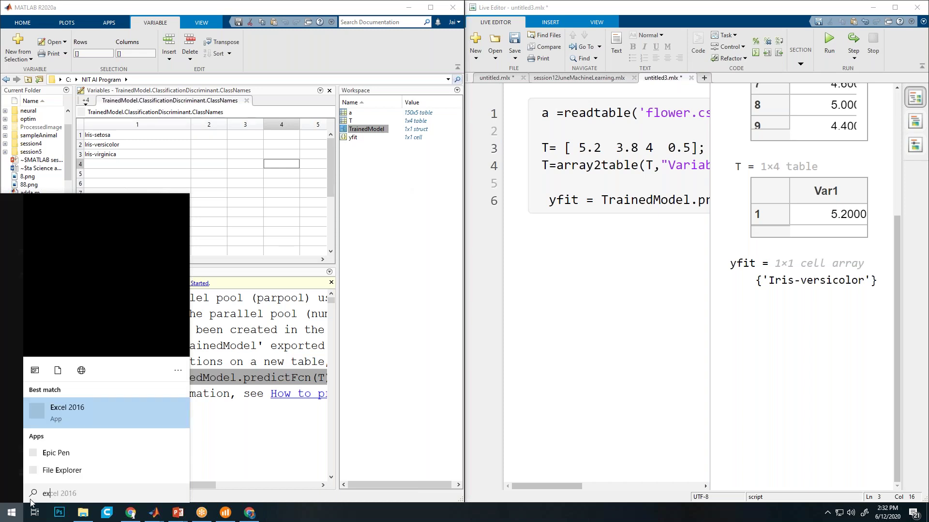
{"action": "left_click", "coordinate": [88, 247]}
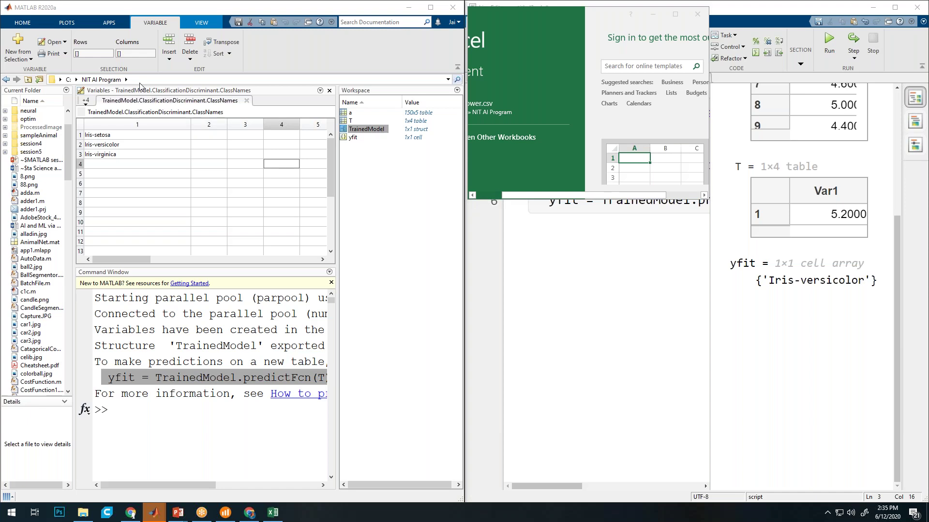
{"action": "left_click", "coordinate": [654, 17]}
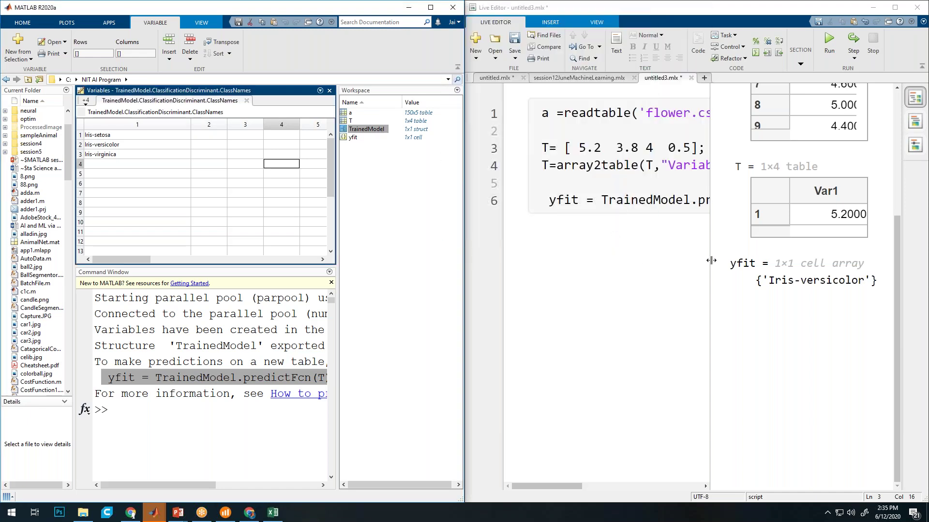
Widen the Live Editor window and its code area, and try to undock the Variables window
{"action": "left_click_drag", "start_coordinate": [709, 263], "coordinate": [760, 263]}
{"action": "left_click_drag", "start_coordinate": [464, 246], "coordinate": [389, 247]}
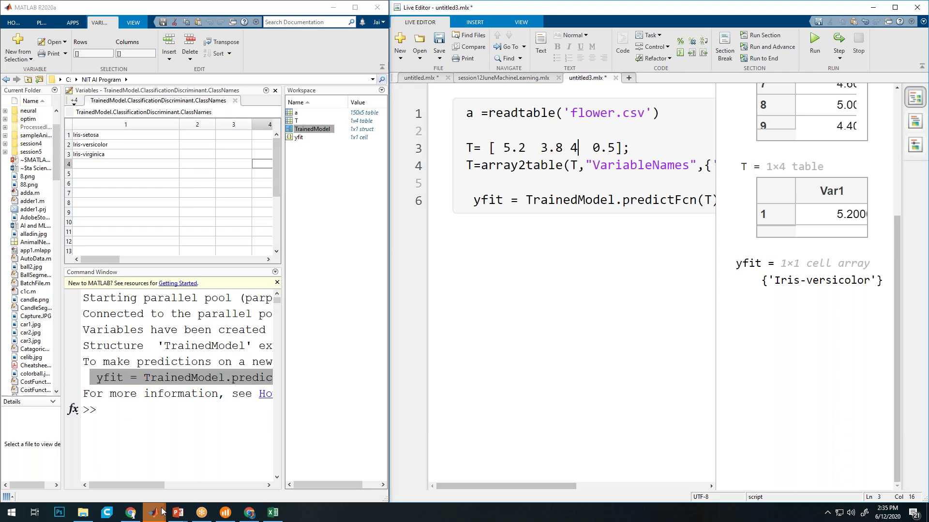
{"action": "left_click", "coordinate": [266, 92]}
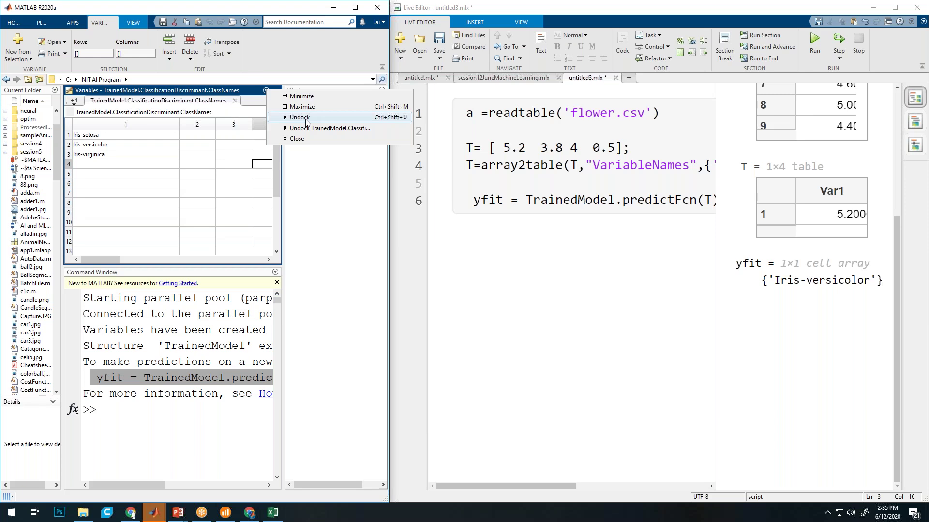
{"action": "left_click", "coordinate": [306, 119]}
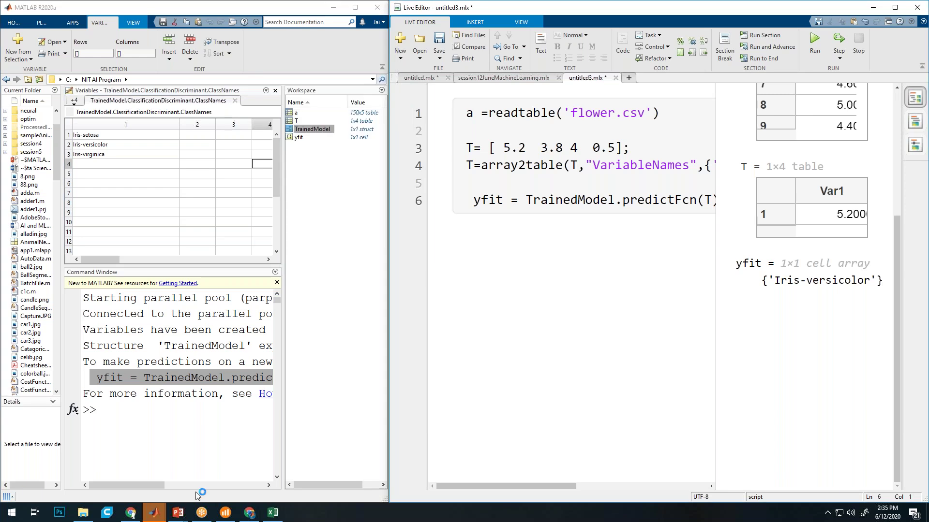
Switch to Excel, create a blank workbook and maximize its window
{"action": "left_click", "coordinate": [272, 513]}
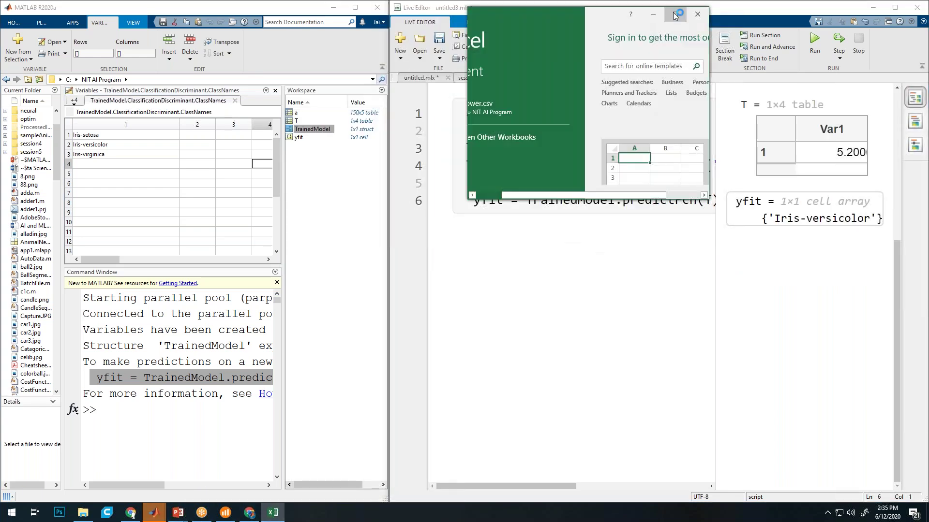
{"action": "left_click", "coordinate": [646, 172]}
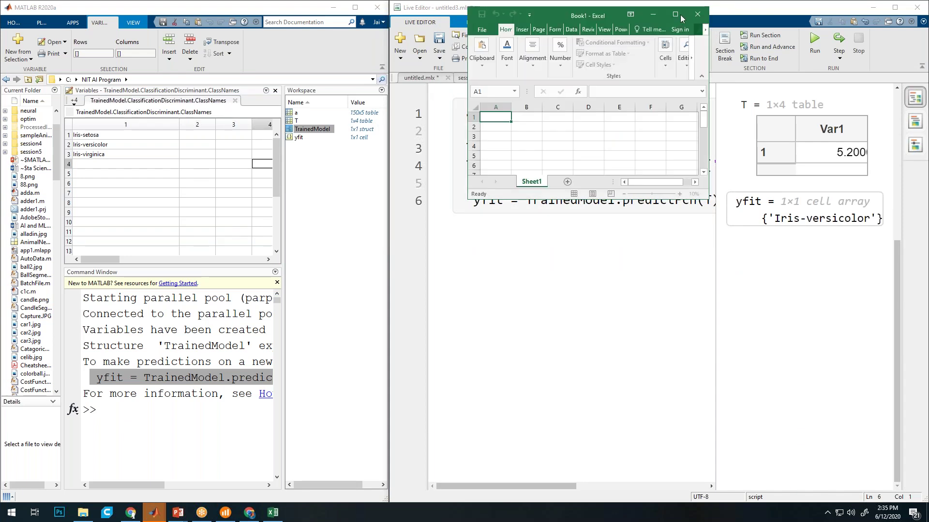
{"action": "left_click", "coordinate": [679, 19]}
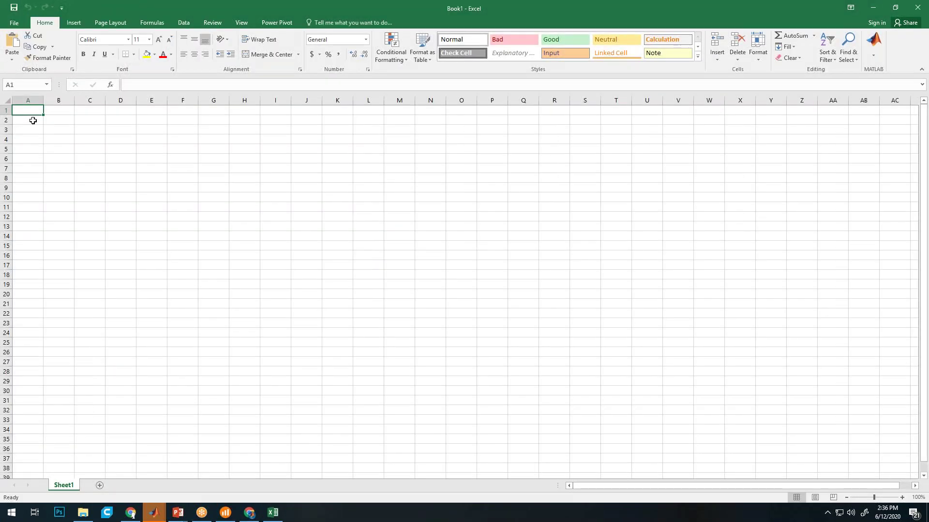
Enter 4 in cell A2 and fill cells A1 to D1 with 4.5, 5.2, 3 and 0.8
{"action": "left_click", "coordinate": [43, 124]}
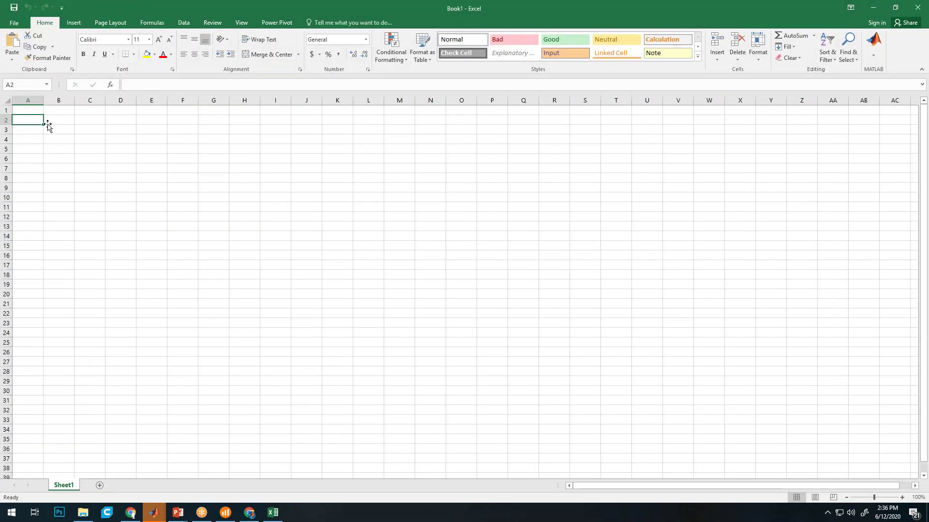
{"action": "key", "text": "F2"}
{"action": "type", "text": "4"}
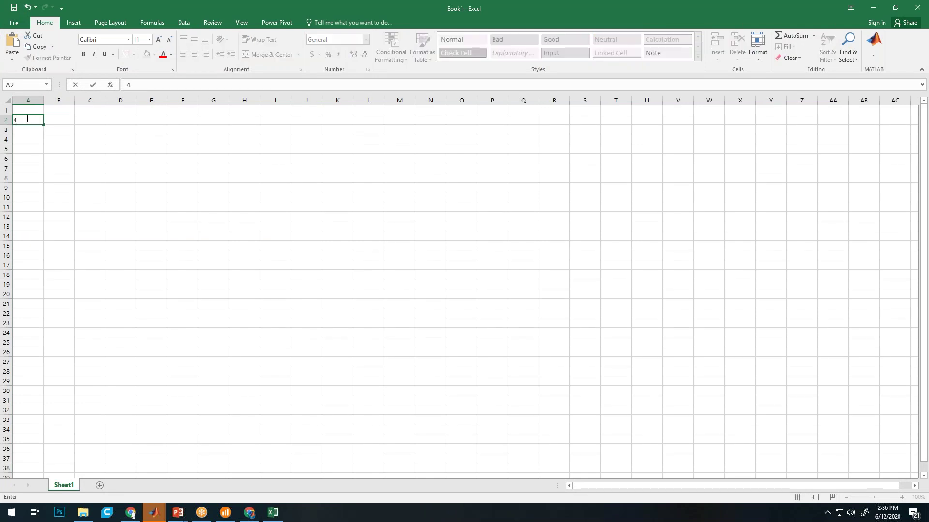
{"action": "left_click", "coordinate": [29, 110]}
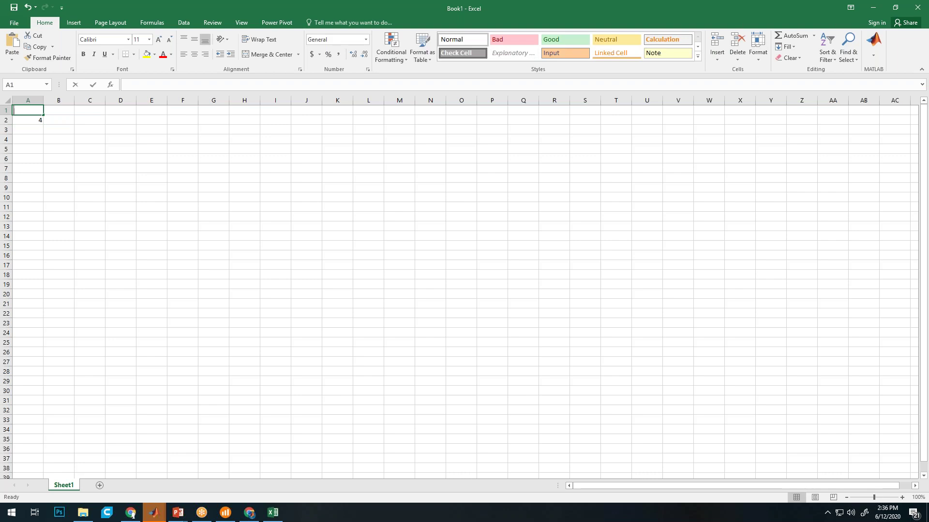
{"action": "type", "text": "4.5"}
{"action": "left_click", "coordinate": [64, 110]}
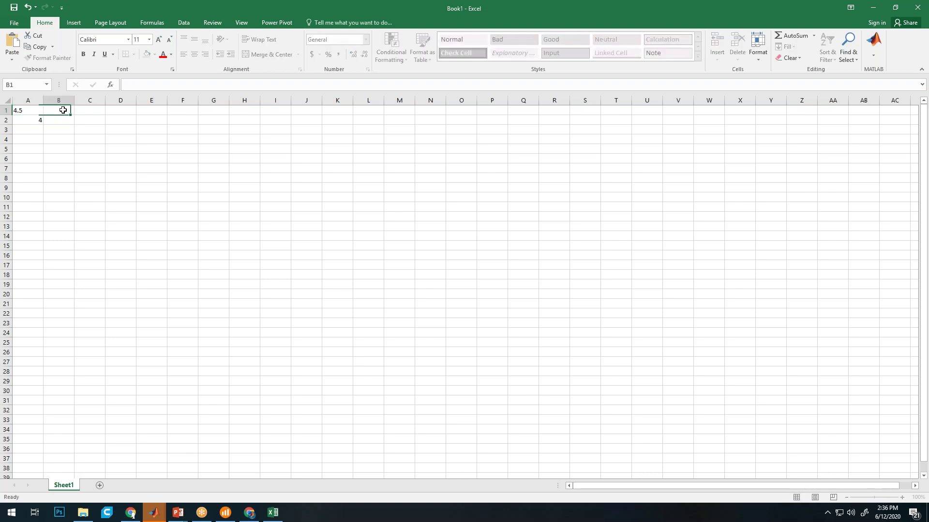
{"action": "type", "text": "5.2"}
{"action": "left_click", "coordinate": [98, 109]}
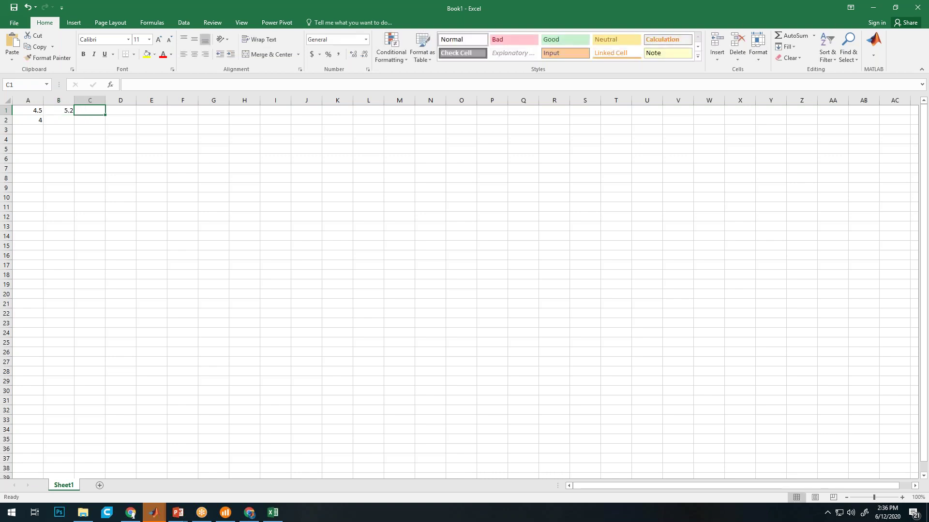
{"action": "type", "text": "3"}
{"action": "left_click", "coordinate": [129, 112]}
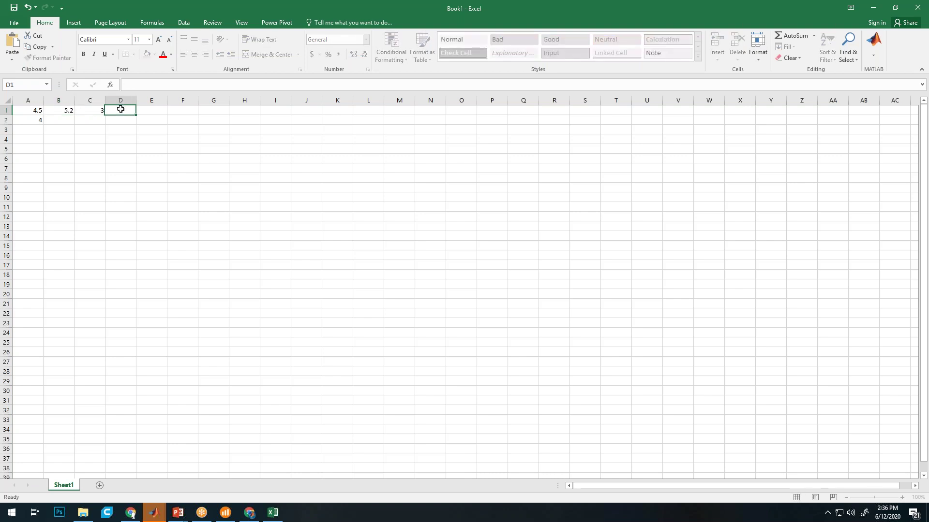
{"action": "type", "text": "0.8"}
Complete the second row by entering 3.2, 1.8 and 0.2 in cells B2 to D2
{"action": "left_click", "coordinate": [61, 119]}
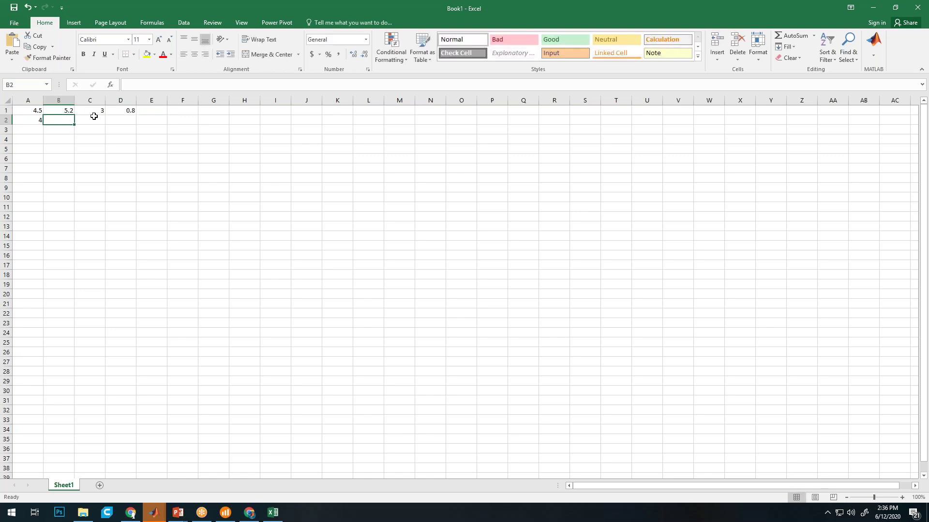
{"action": "type", "text": "3.2"}
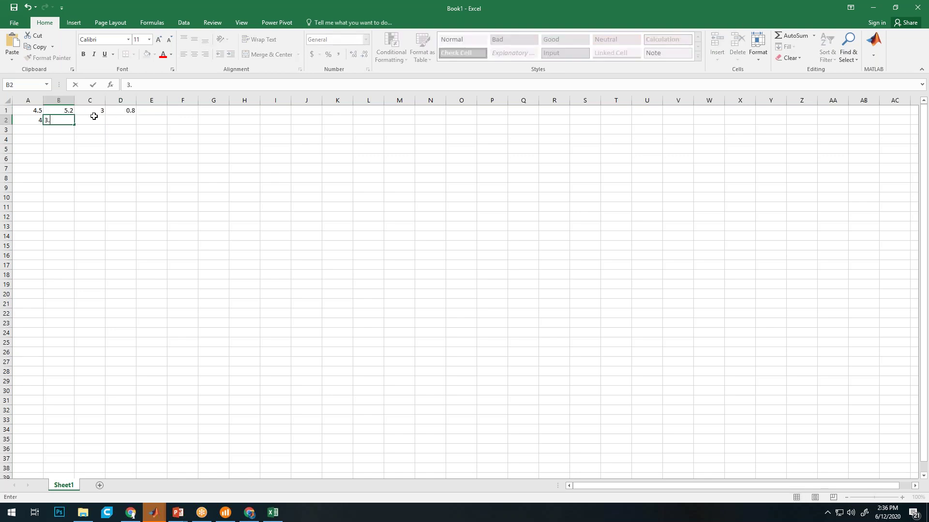
{"action": "left_click", "coordinate": [96, 121]}
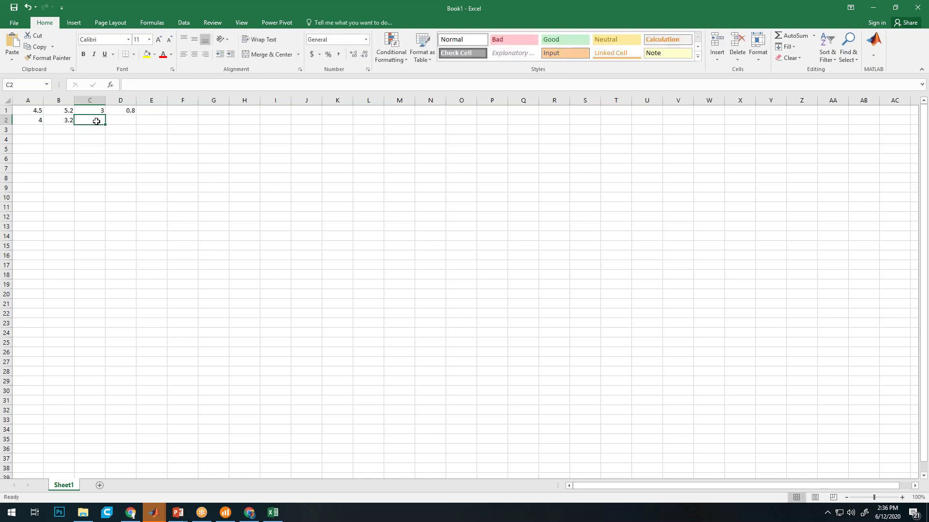
{"action": "type", "text": "1.8"}
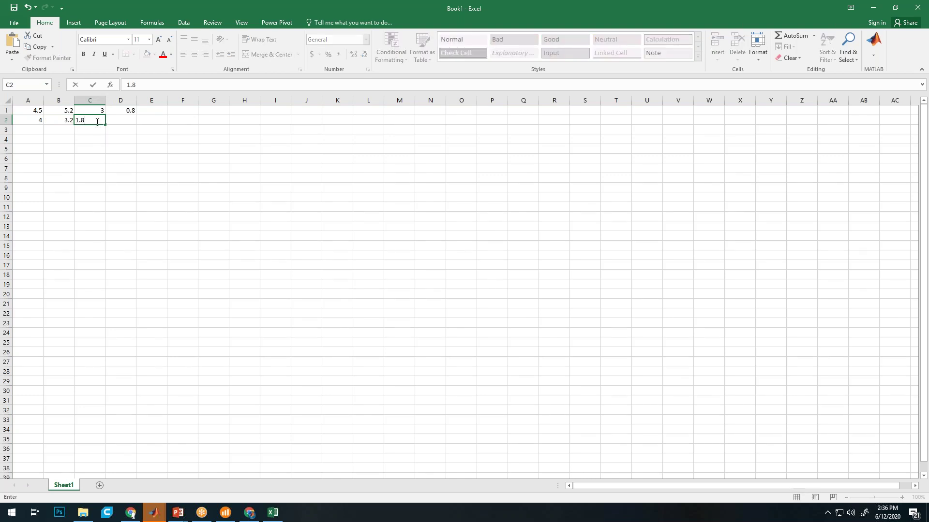
{"action": "left_click", "coordinate": [129, 121]}
{"action": "type", "text": "0.2"}
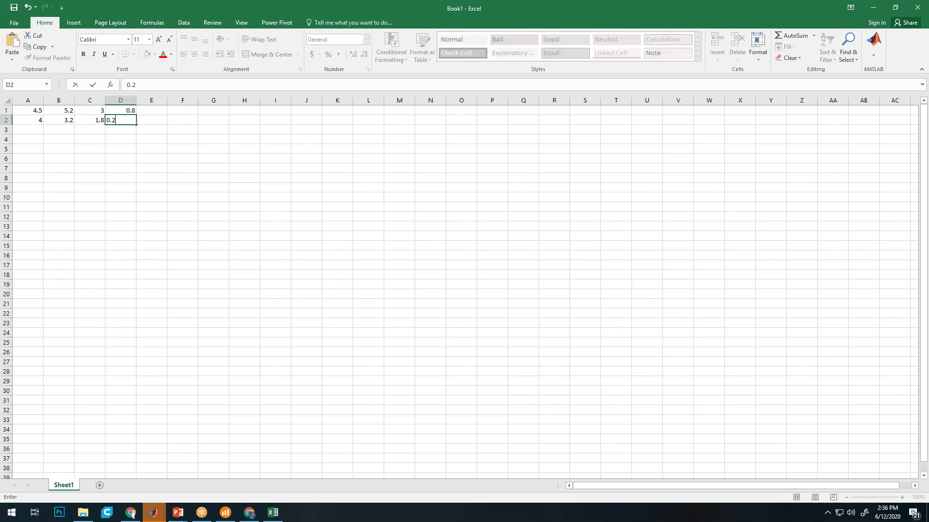
{"action": "left_click", "coordinate": [34, 131]}
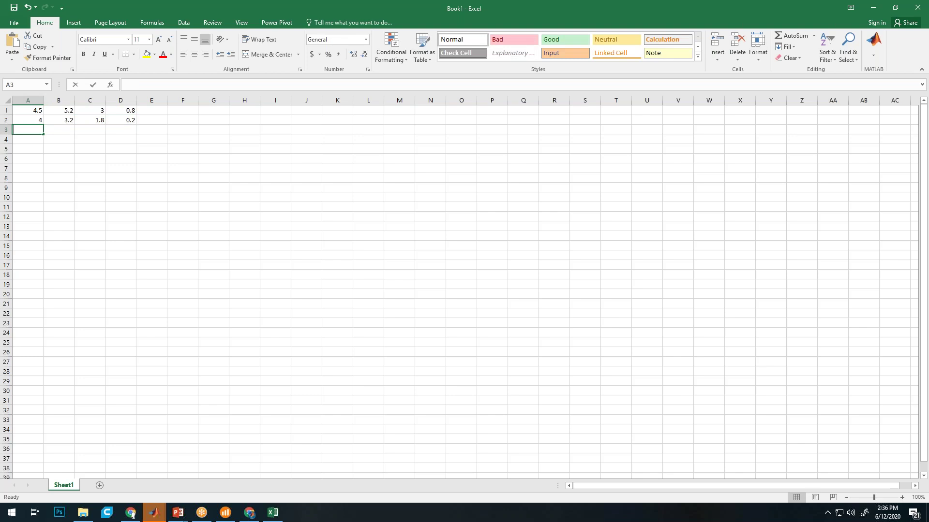
Fill cells A3 to D3 with 5.8, 4.6, 3.2 and 1
{"action": "type", "text": "5.8"}
{"action": "left_click", "coordinate": [68, 131]}
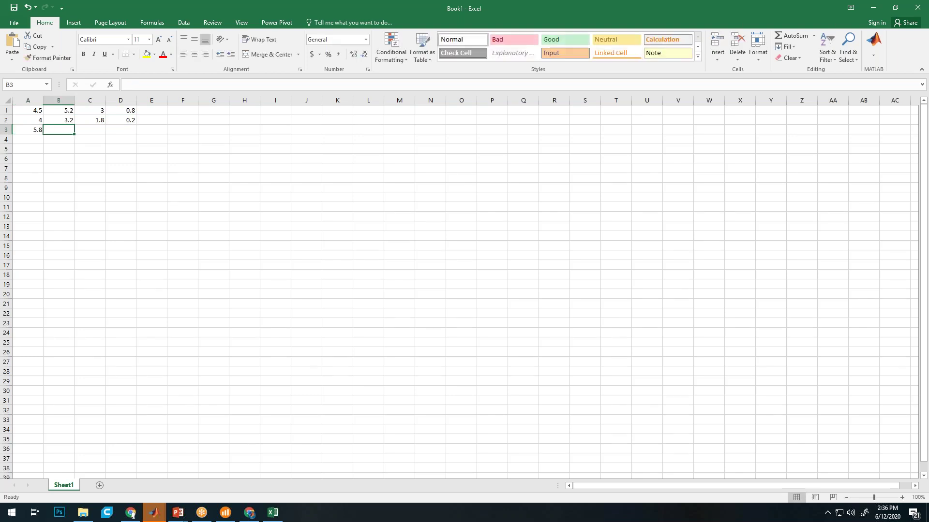
{"action": "type", "text": "4.6"}
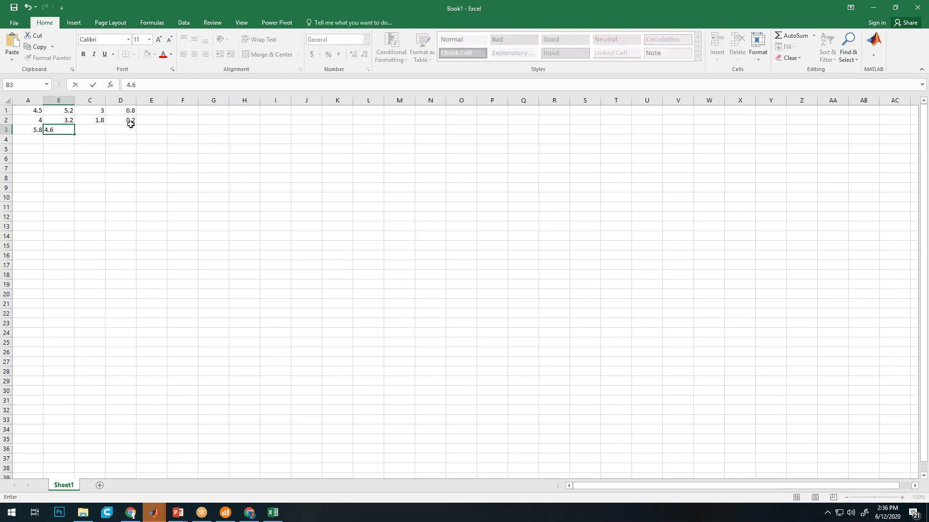
{"action": "left_click", "coordinate": [99, 127]}
{"action": "type", "text": "3.2"}
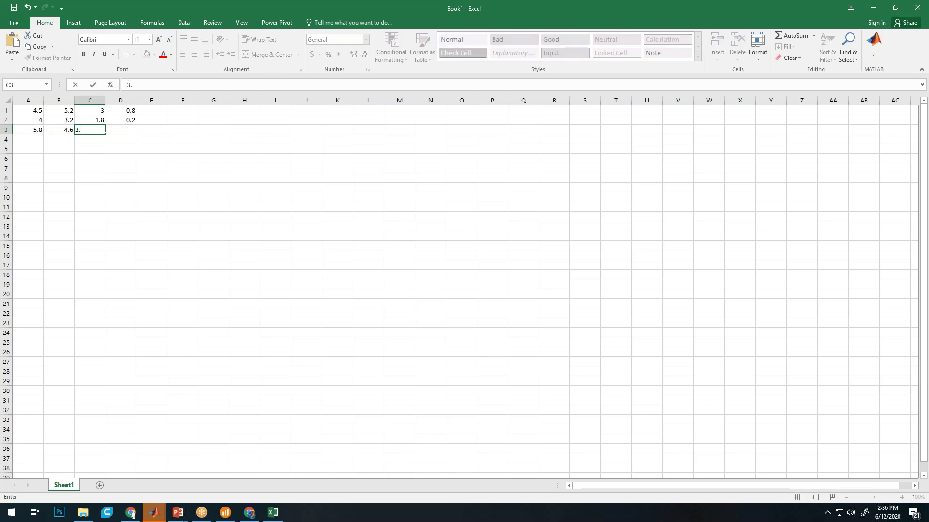
{"action": "left_click", "coordinate": [126, 130]}
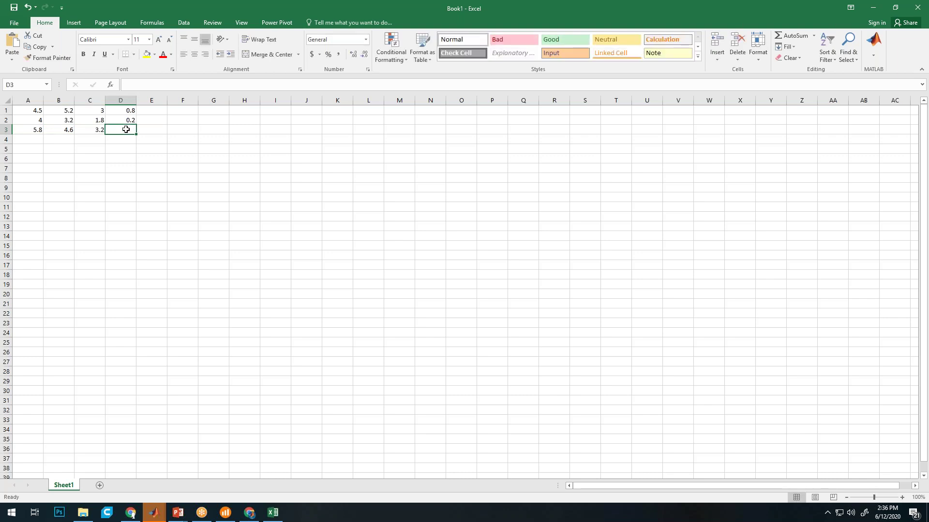
{"action": "type", "text": "1"}
{"action": "left_click", "coordinate": [140, 148]}
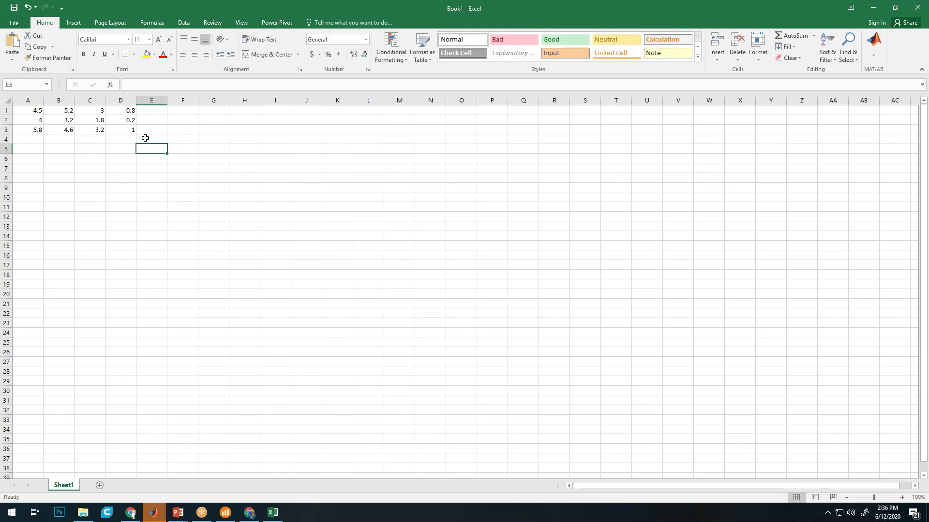
Save the workbook as TestSample in the NIT AI Program folder
{"action": "key", "text": "ctrl+s"}
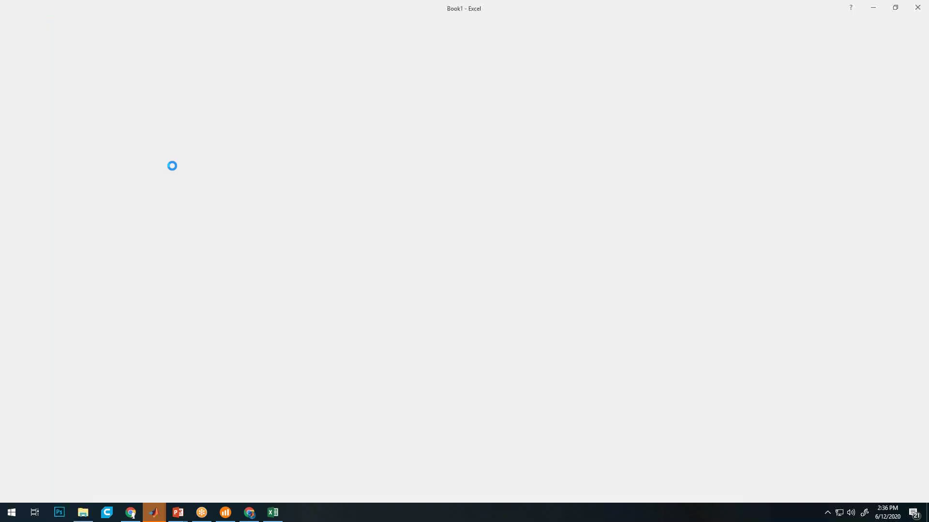
{"action": "left_click", "coordinate": [283, 91]}
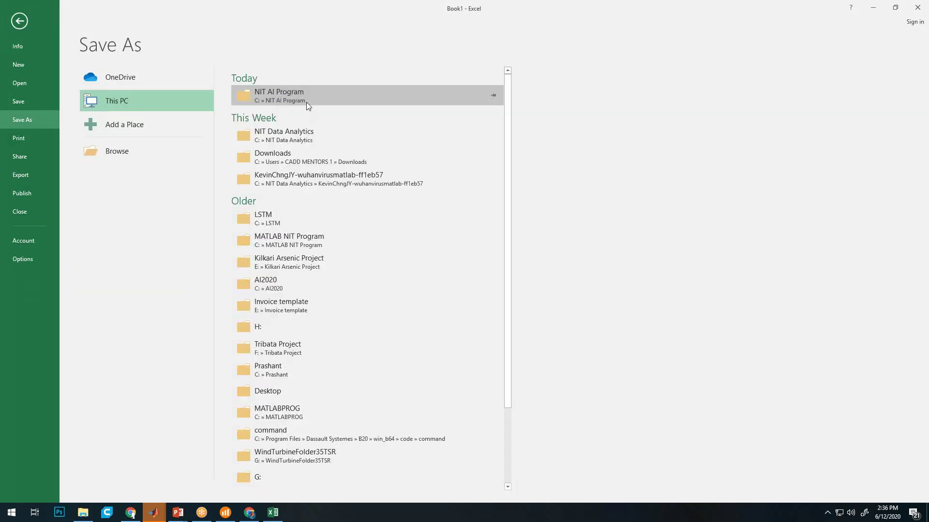
{"action": "left_click", "coordinate": [292, 94]}
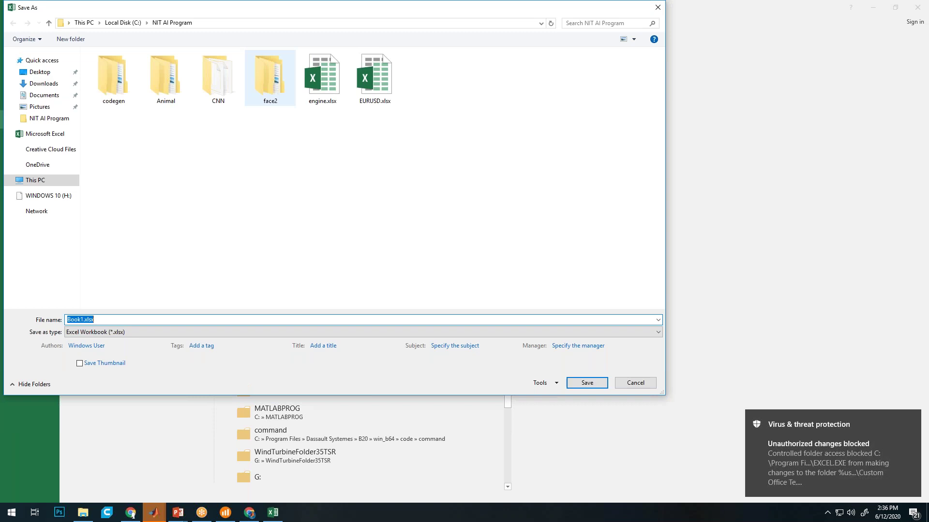
{"action": "type", "text": "TestSample"}
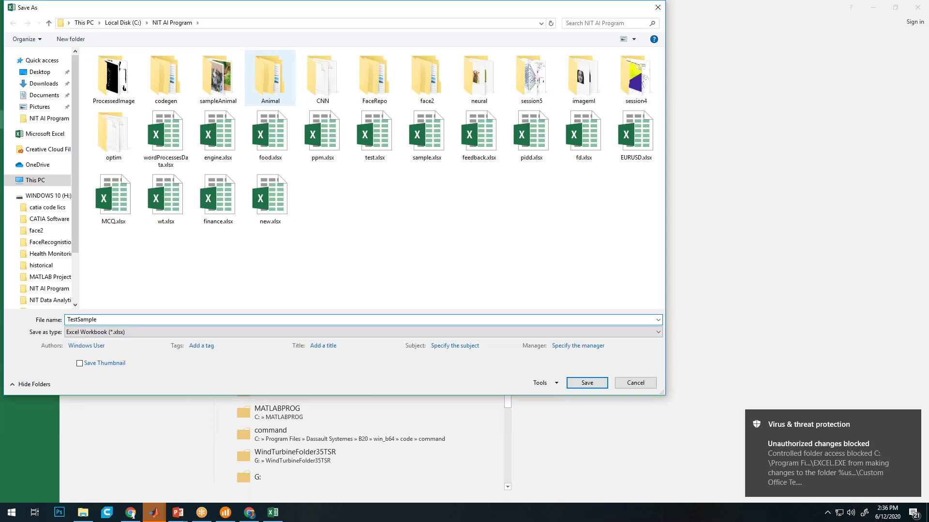
{"action": "left_click", "coordinate": [580, 386]}
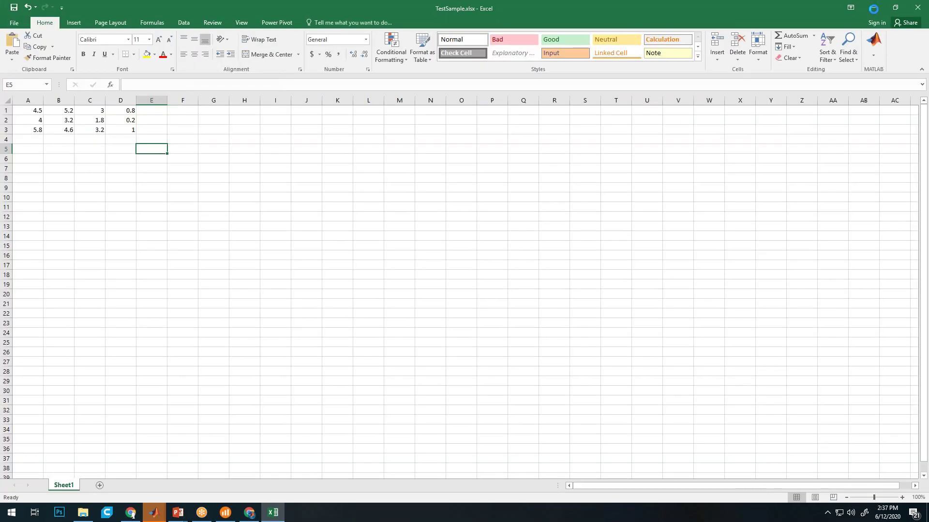
Back in the MATLAB live script, replace the T vector on line 3 with readtable('TestSample.xlsx') and run the script
{"action": "left_click", "coordinate": [870, 8]}
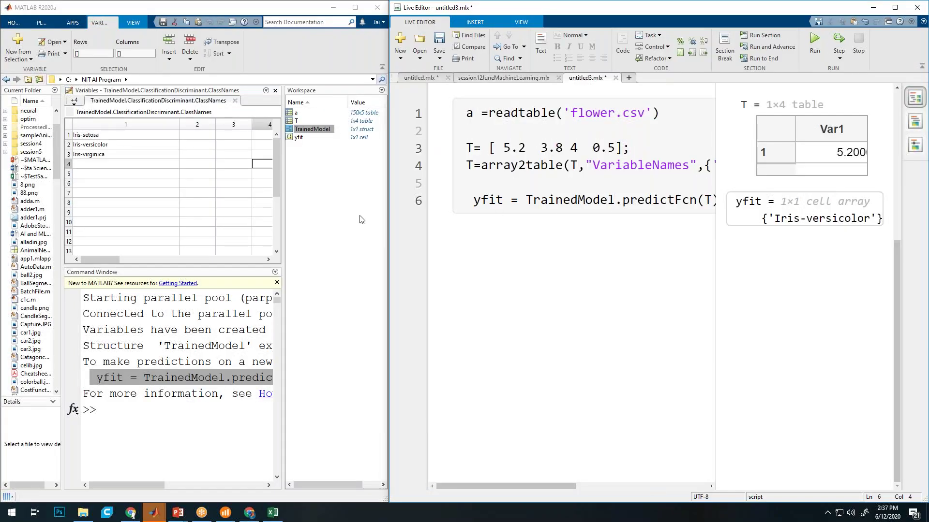
{"action": "left_click_drag", "start_coordinate": [389, 198], "coordinate": [274, 187]}
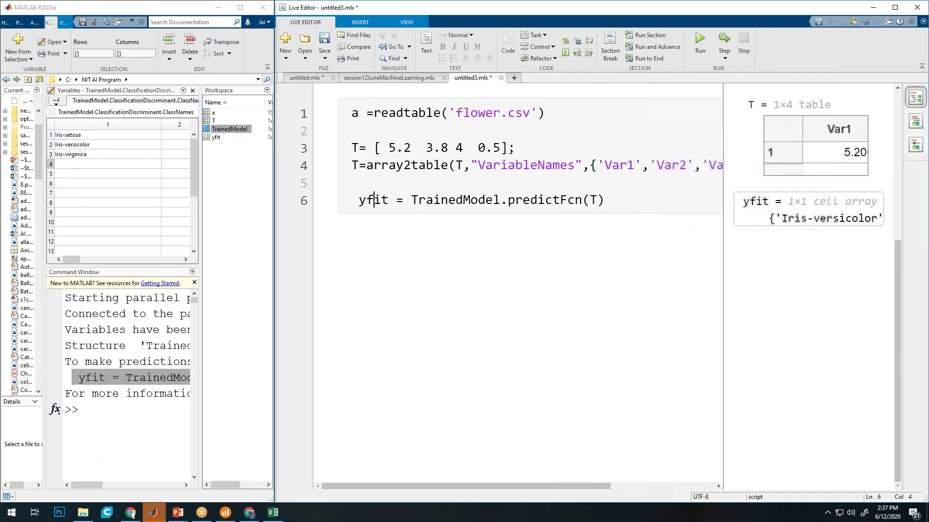
{"action": "left_click_drag", "start_coordinate": [519, 145], "coordinate": [353, 149]}
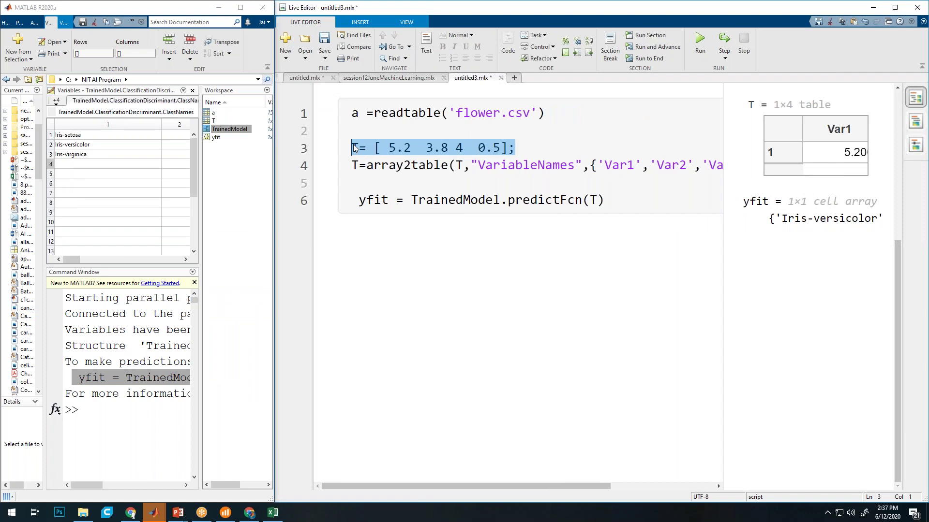
{"action": "left_click_drag", "start_coordinate": [518, 147], "coordinate": [378, 153]}
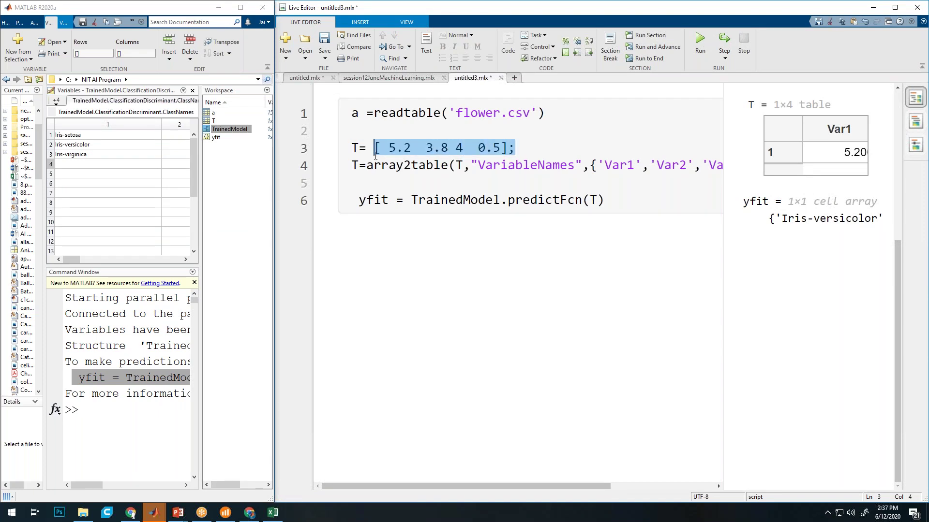
{"action": "type", "text": "read"}
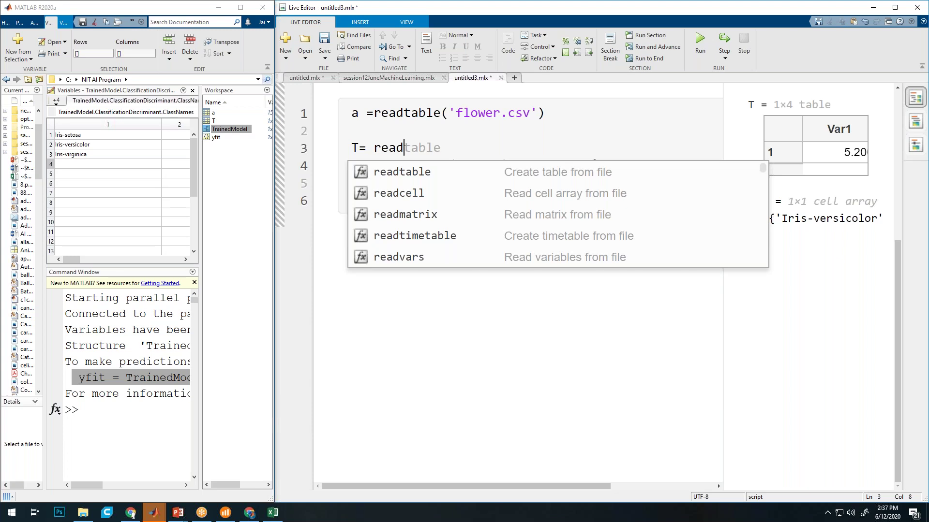
{"action": "key", "text": "Tab"}
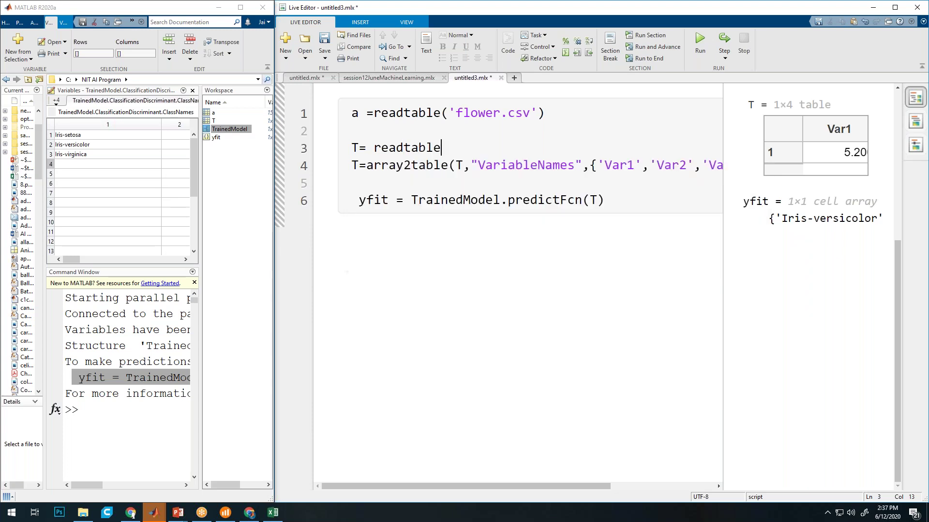
{"action": "type", "text": "("}
{"action": "type", "text": "'"}
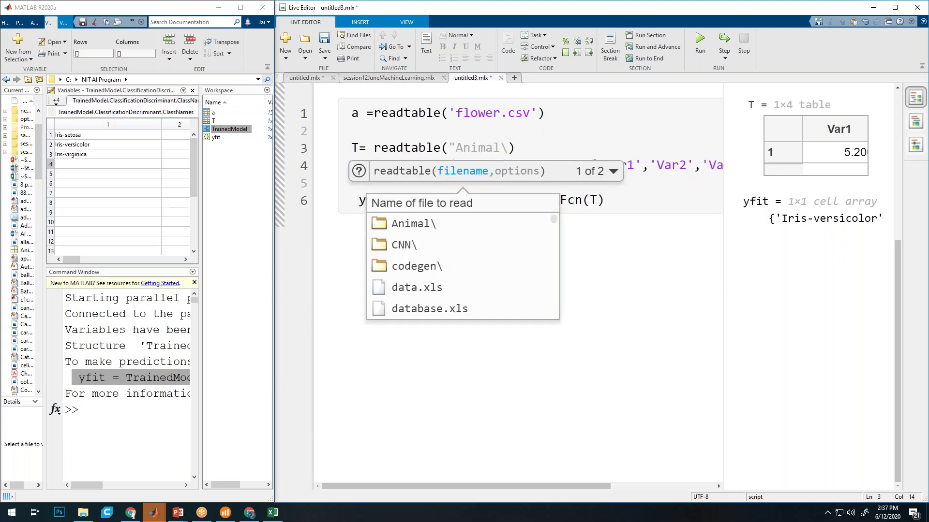
{"action": "type", "text": "Tes"}
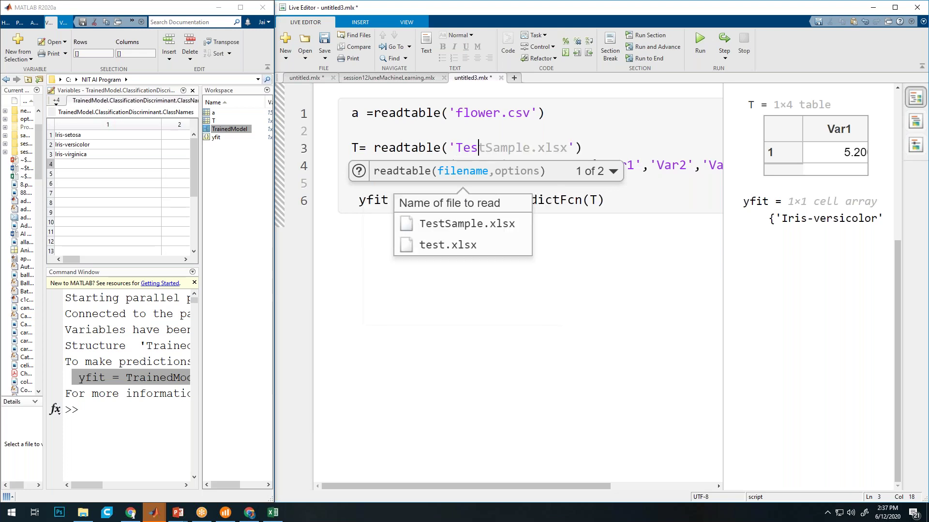
{"action": "key", "text": "Tab"}
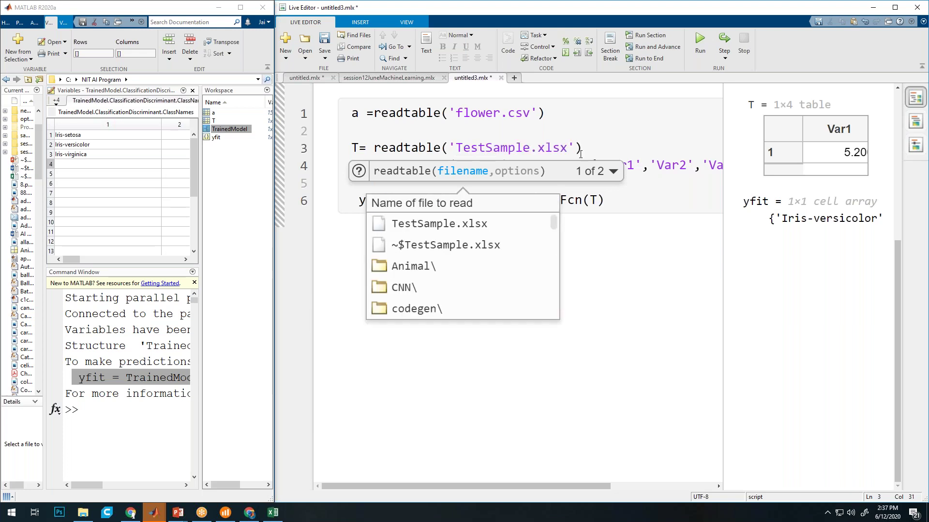
{"action": "key", "text": "Right"}
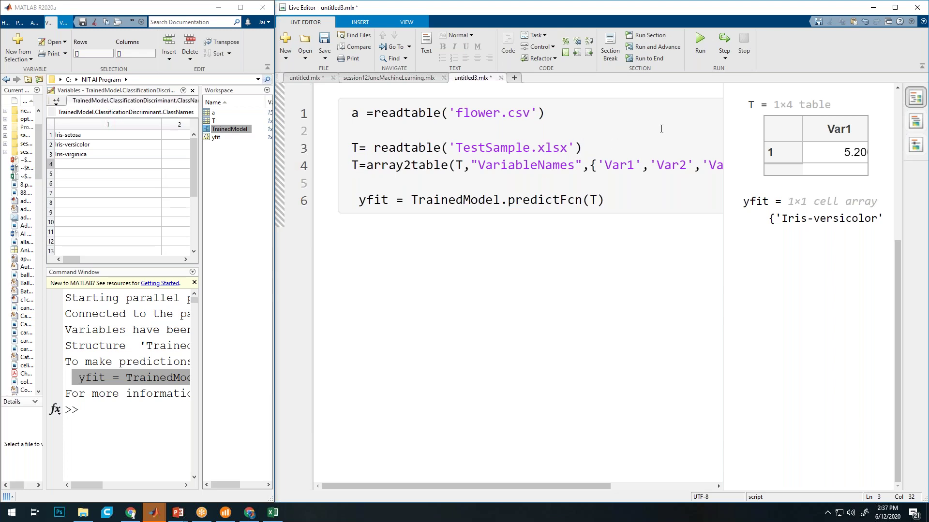
{"action": "left_click", "coordinate": [701, 43]}
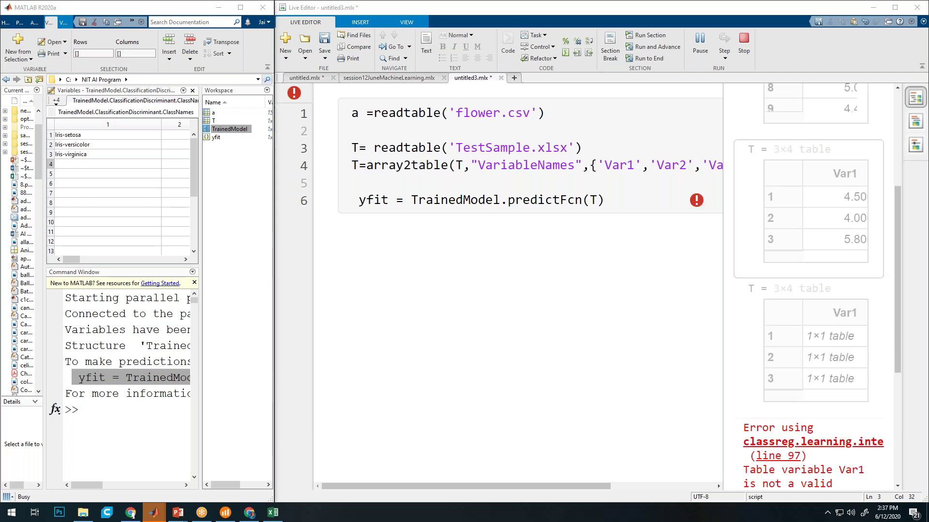
Comment out the array2table line on line 4 and run the section again
{"action": "left_click", "coordinate": [423, 165]}
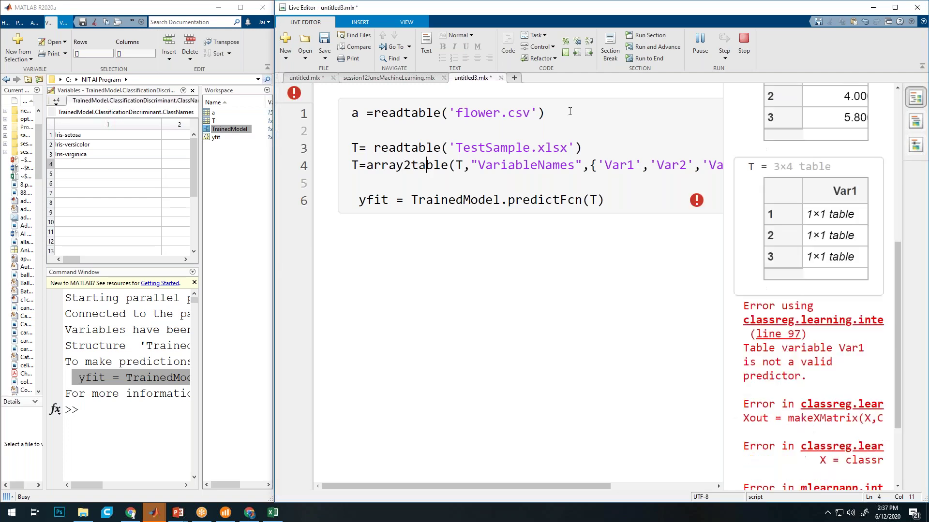
{"action": "left_click", "coordinate": [566, 41]}
{"action": "left_click", "coordinate": [648, 35]}
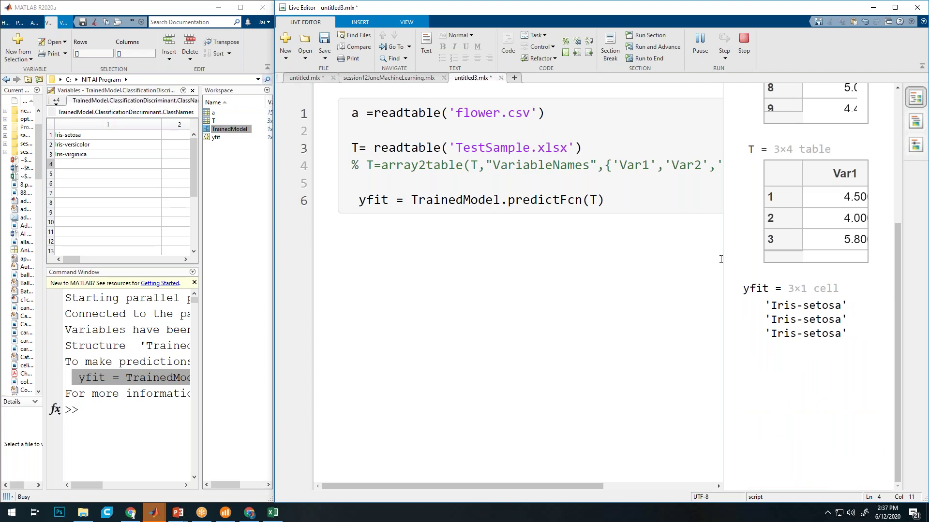
Maximize the Live Editor and widen its output area to compare the flower table with the T samples and yfit predictions
{"action": "left_click_drag", "start_coordinate": [723, 259], "coordinate": [583, 240]}
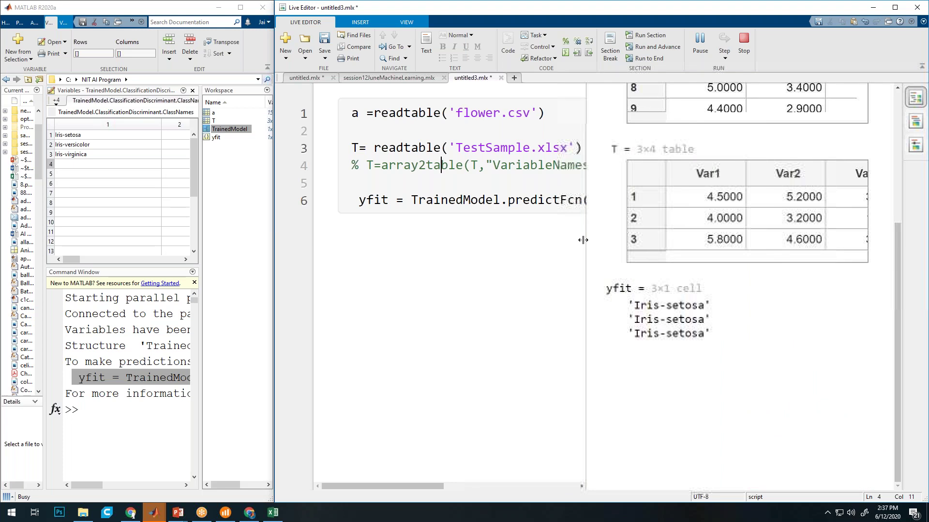
{"action": "left_click_drag", "start_coordinate": [862, 145], "coordinate": [864, 196]}
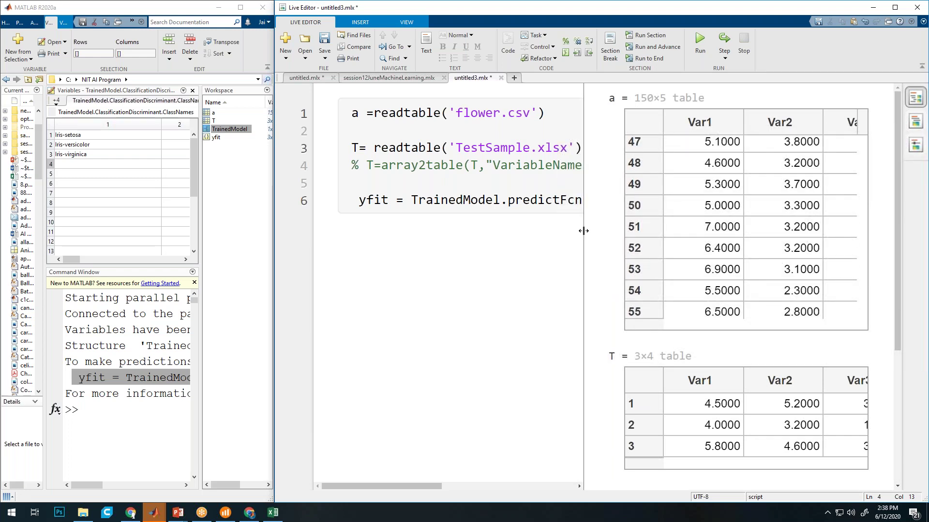
{"action": "scroll", "coordinate": [583, 231], "scroll_direction": "down", "scroll_amount": 3}
{"action": "left_click_drag", "start_coordinate": [584, 230], "coordinate": [482, 233]}
{"action": "scroll", "coordinate": [728, 234], "scroll_direction": "up", "scroll_amount": 2}
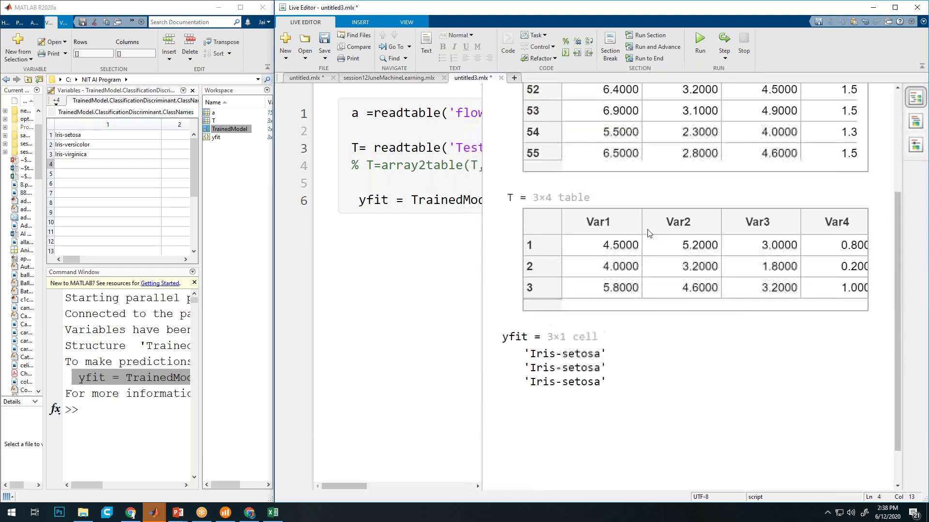
{"action": "left_click_drag", "start_coordinate": [688, 11], "coordinate": [677, 12]}
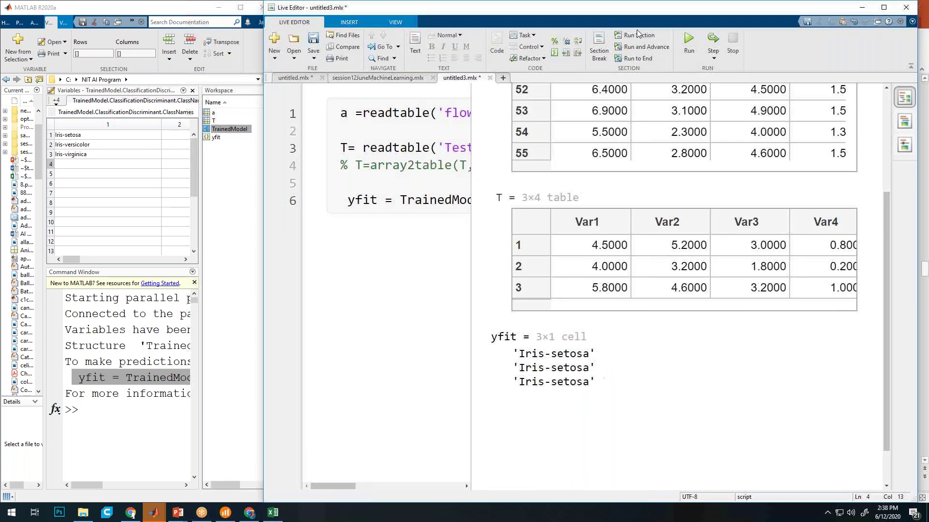
{"action": "key", "text": "super+Up"}
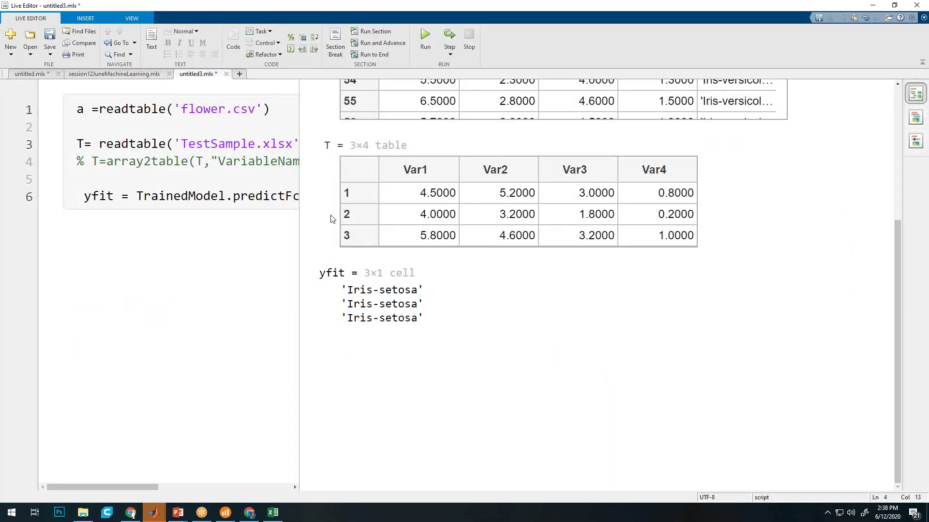
{"action": "left_click_drag", "start_coordinate": [301, 213], "coordinate": [400, 214]}
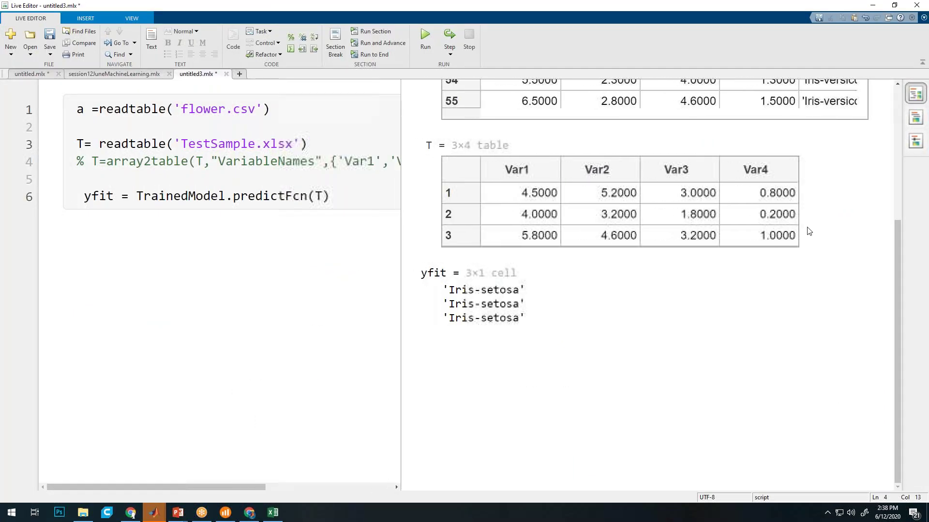
{"action": "scroll", "coordinate": [836, 209], "scroll_direction": "up", "scroll_amount": 5}
{"action": "scroll", "coordinate": [827, 212], "scroll_direction": "down", "scroll_amount": 3}
{"action": "scroll", "coordinate": [825, 210], "scroll_direction": "up", "scroll_amount": 4}
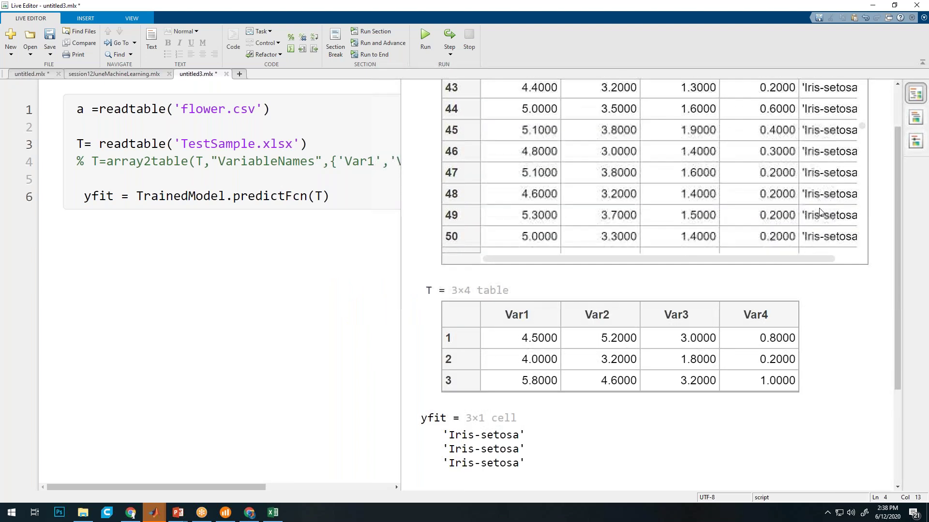
{"action": "scroll", "coordinate": [739, 190], "scroll_direction": "down", "scroll_amount": 4}
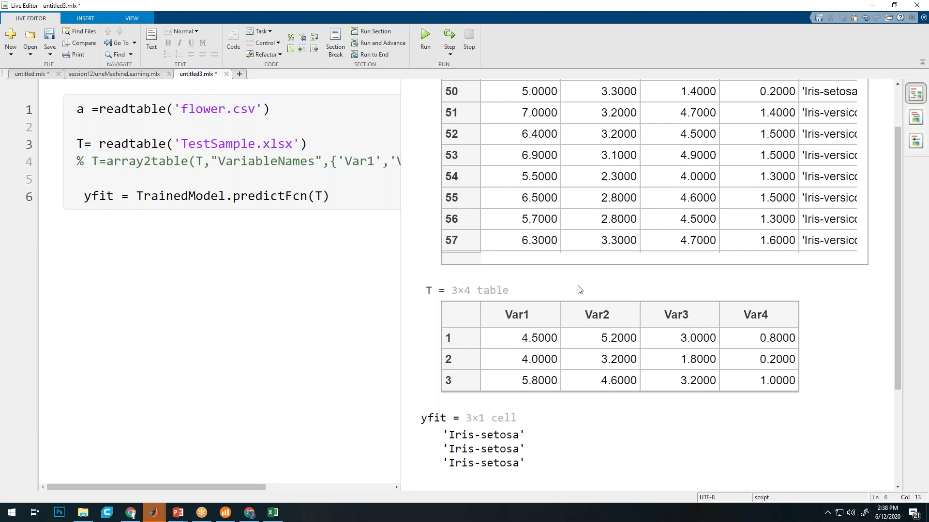
Switch to the TestSample workbook in Excel and copy the values of A3 to D3 down through row 8
{"action": "left_click", "coordinate": [273, 512]}
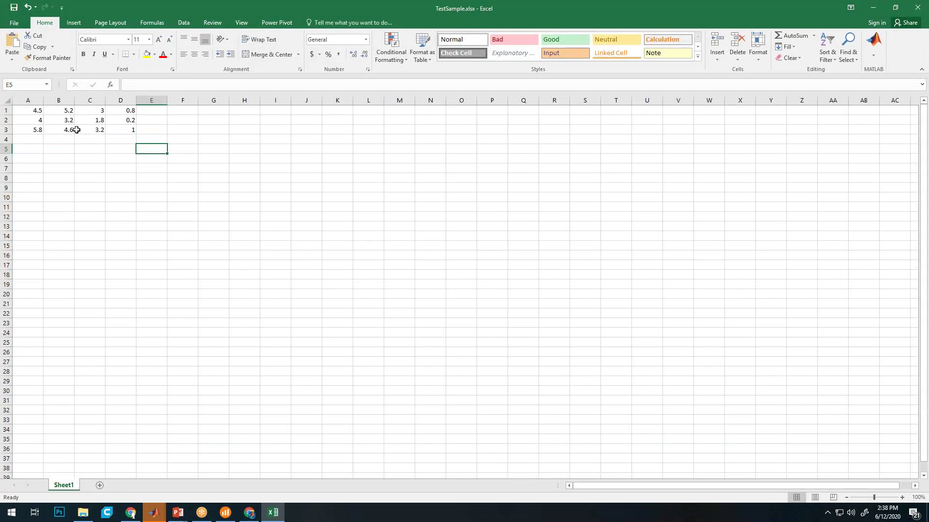
{"action": "left_click", "coordinate": [92, 130]}
{"action": "left_click", "coordinate": [35, 130]}
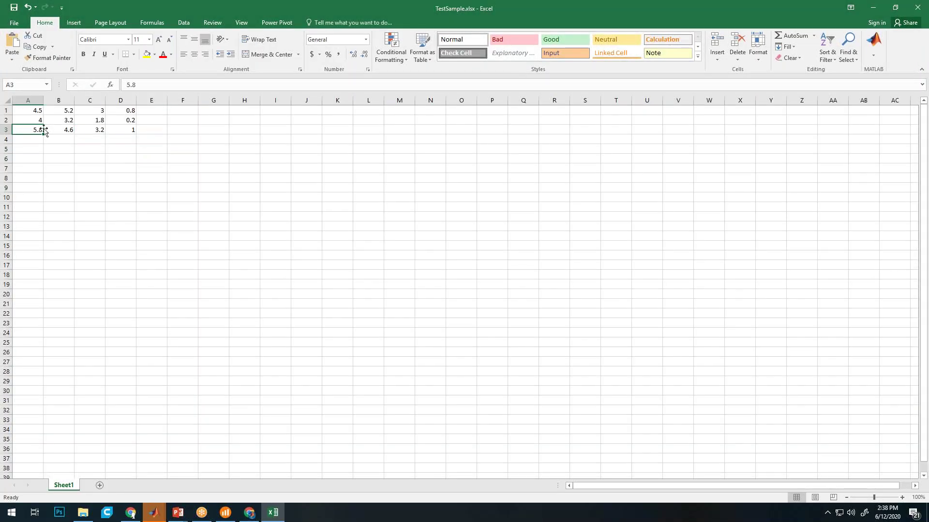
{"action": "left_click_drag", "start_coordinate": [44, 133], "coordinate": [133, 137]}
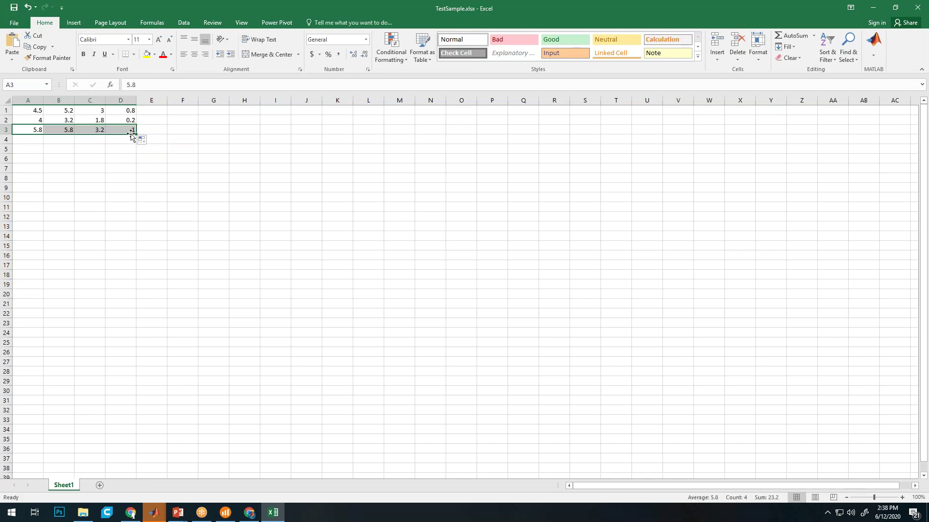
{"action": "key", "text": "ctrl+z"}
{"action": "left_click", "coordinate": [48, 127]}
{"action": "left_click_drag", "start_coordinate": [38, 127], "coordinate": [125, 181]}
In the copied sample rows, set cell C4 to 6, C5 to 5.8 and D5 to 2.8
{"action": "left_click", "coordinate": [99, 139]}
{"action": "type", "text": "6"}
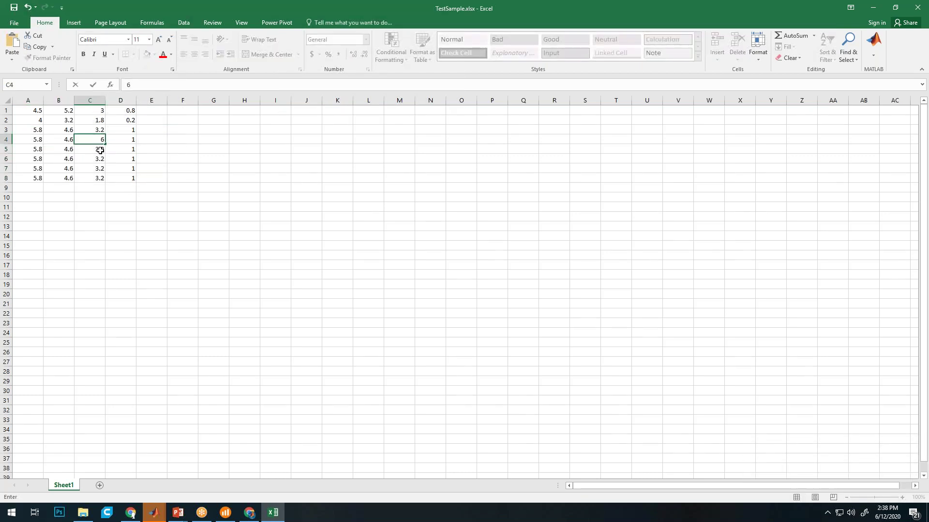
{"action": "left_click", "coordinate": [100, 151]}
{"action": "type", "text": "5.8"}
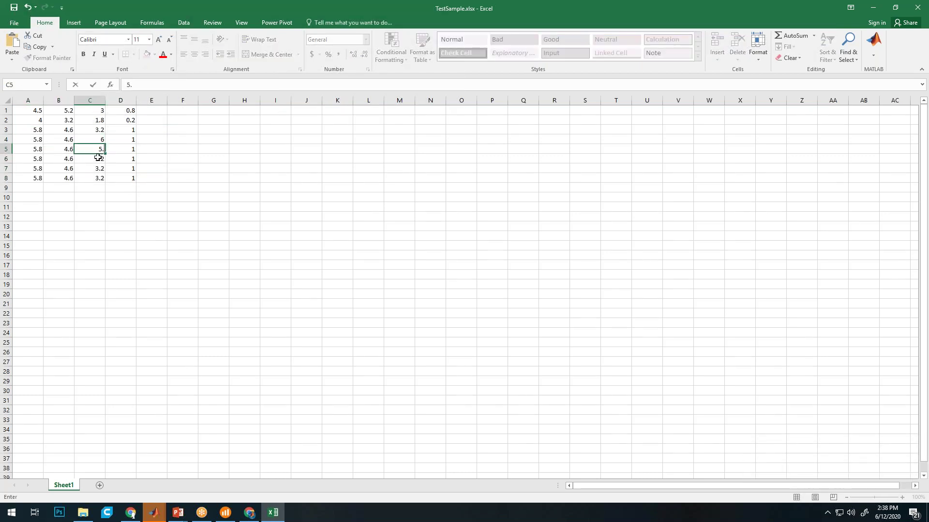
{"action": "left_click", "coordinate": [101, 170]}
{"action": "left_click", "coordinate": [129, 148]}
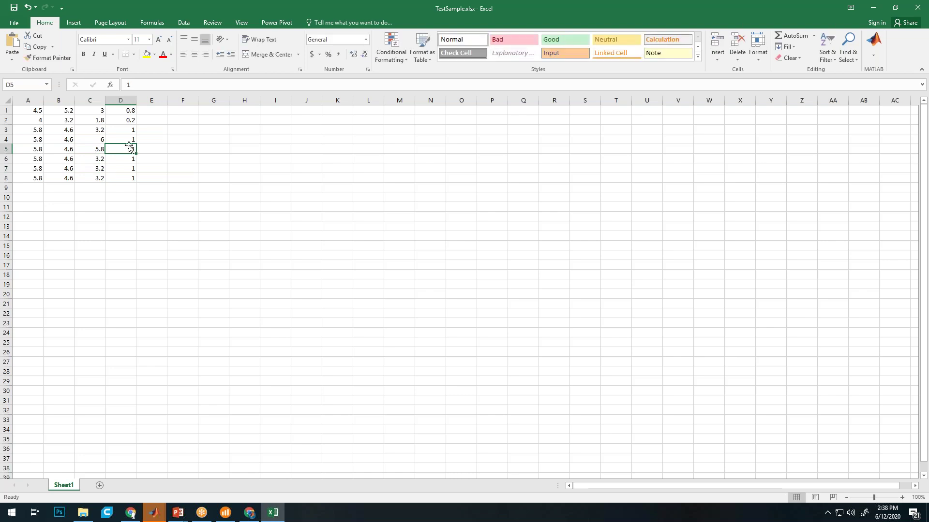
{"action": "type", "text": "2.8"}
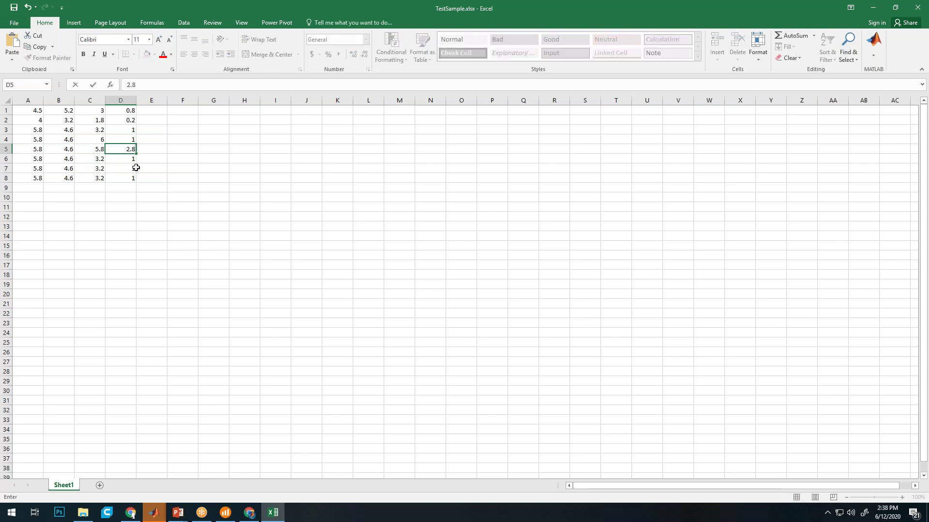
{"action": "key", "text": "ctrl+Return"}
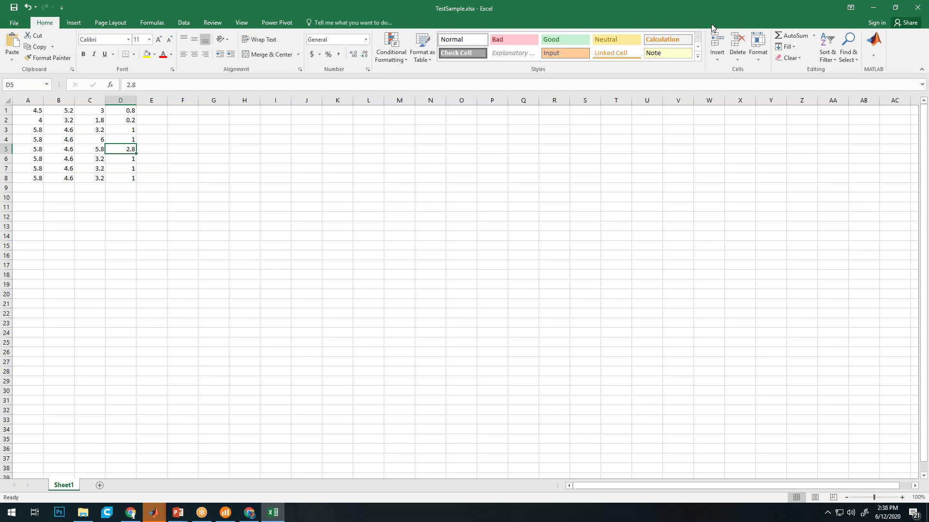
Return to the MATLAB live script, rerun it on the updated samples and widen the code area beside the output
{"action": "left_click_drag", "start_coordinate": [703, 13], "coordinate": [524, 231]}
{"action": "left_click", "coordinate": [370, 92]}
{"action": "key", "text": "F5"}
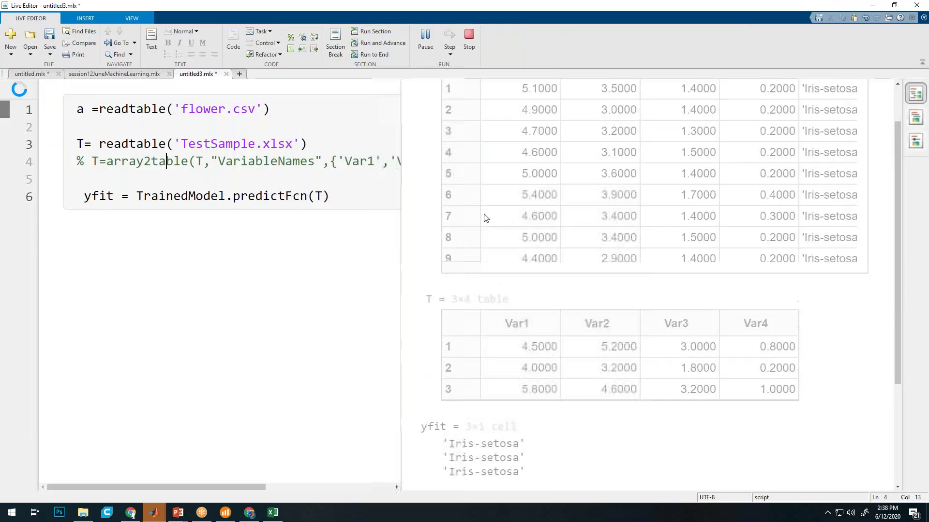
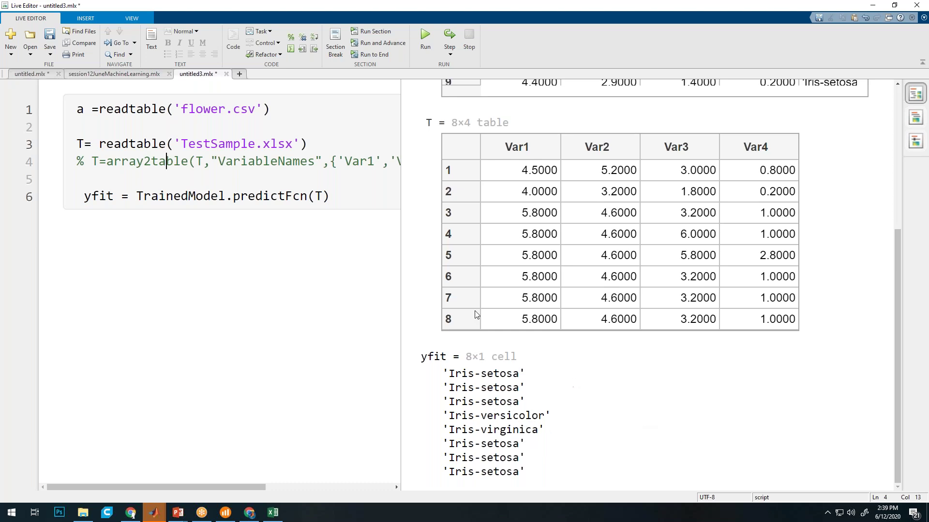
{"action": "left_click_drag", "start_coordinate": [402, 262], "coordinate": [457, 260]}
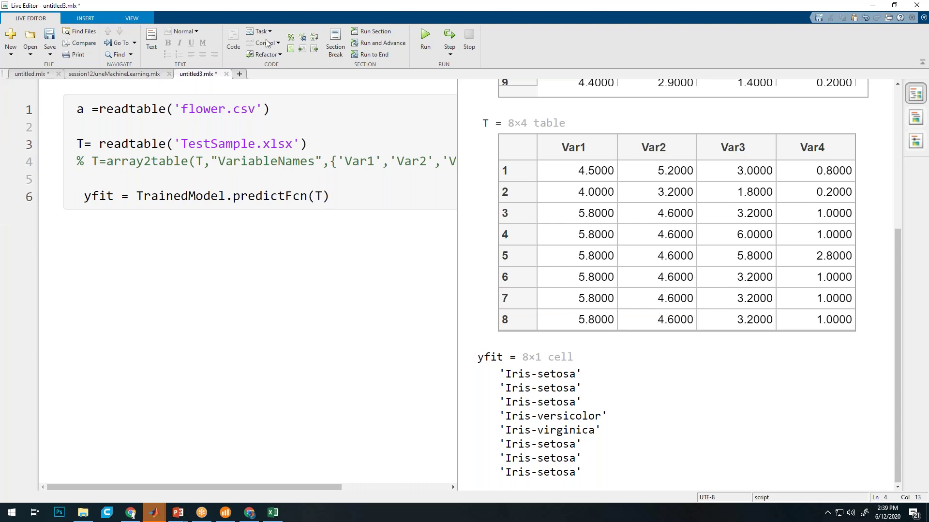
Switch to the main MATLAB window, maximize it and save the workspace with the command save TrainedModel
{"action": "double_click", "coordinate": [698, 9]}
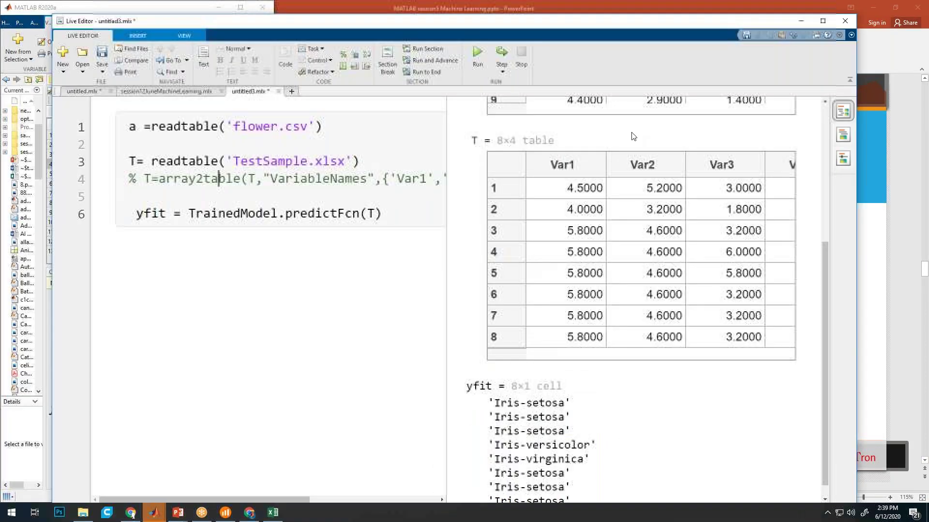
{"action": "mouse_move", "coordinate": [154, 512]}
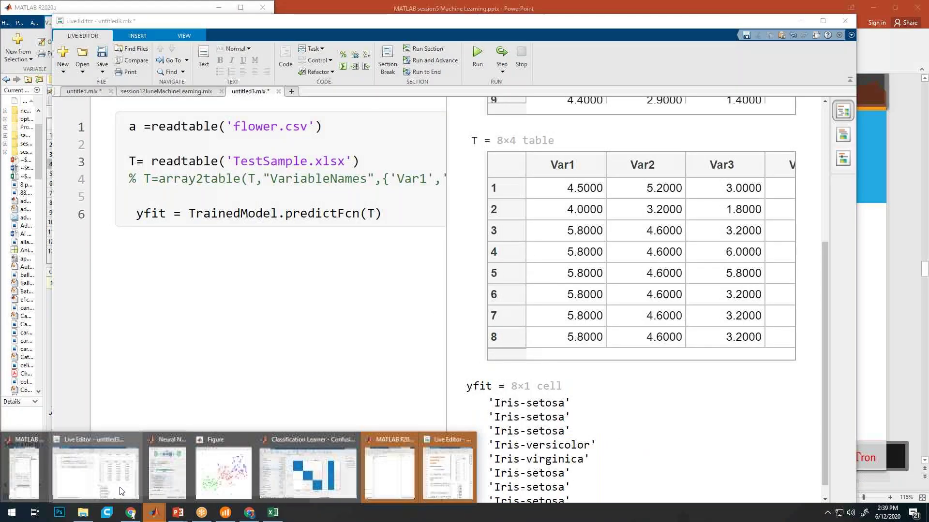
{"action": "left_click", "coordinate": [29, 465]}
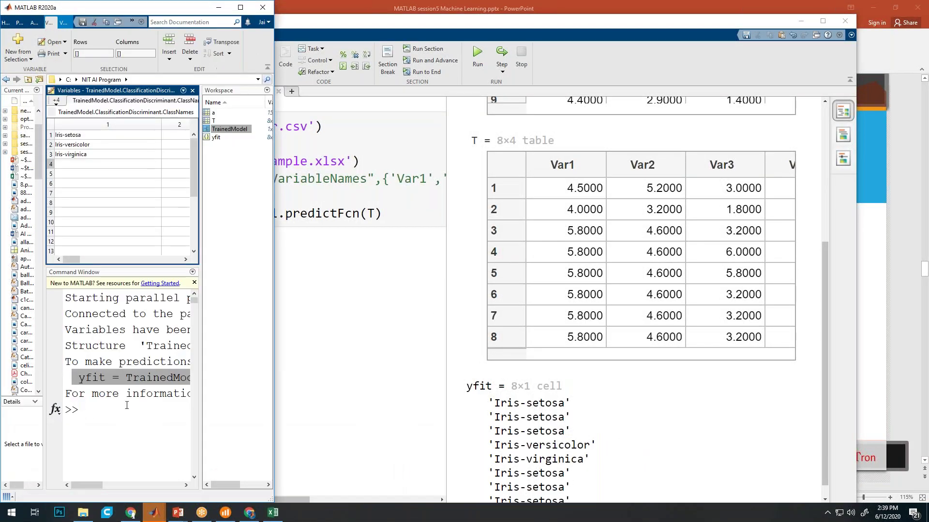
{"action": "left_click", "coordinate": [241, 7]}
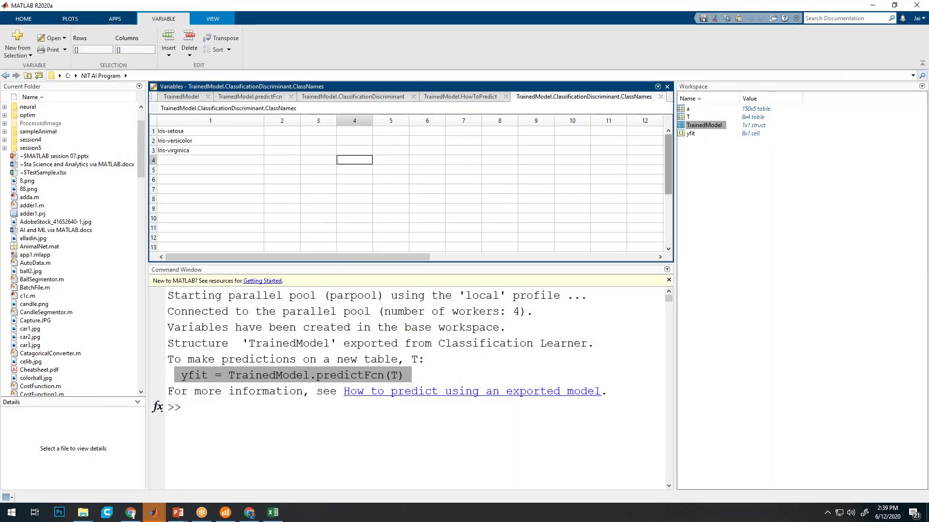
{"action": "left_click", "coordinate": [254, 421]}
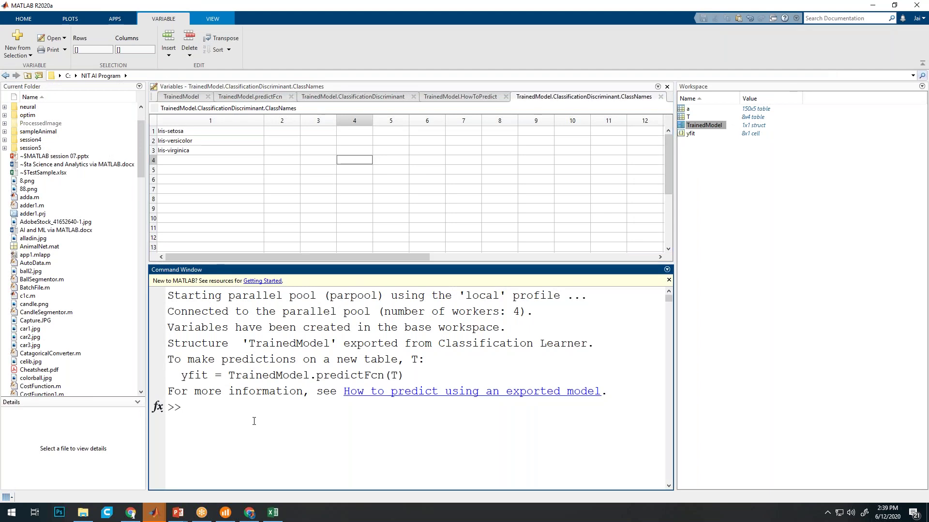
{"action": "type", "text": "save TrainedModel"}
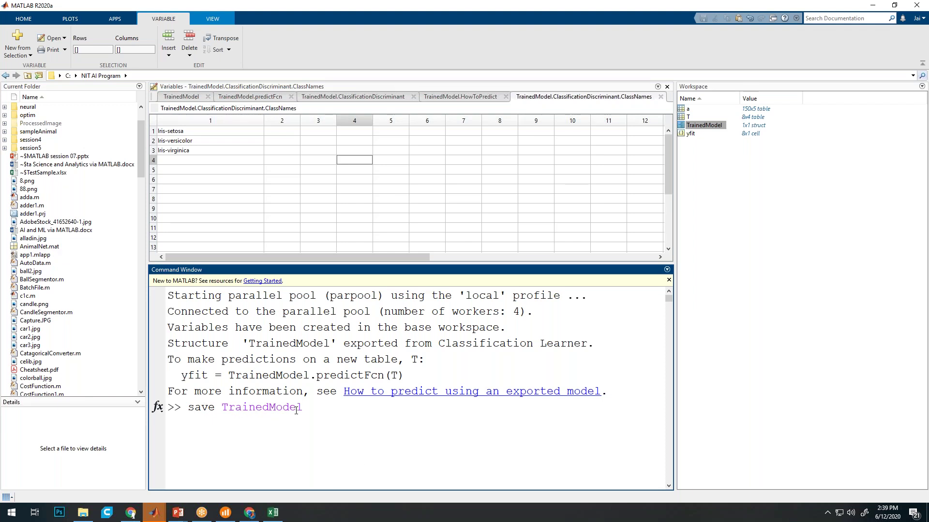
{"action": "key", "text": "Return"}
Widen the Current Folder file list, then find and select TrainedModel.mat to show the variables stored in it
{"action": "scroll", "coordinate": [109, 325], "scroll_direction": "down", "scroll_amount": 5}
{"action": "scroll", "coordinate": [106, 325], "scroll_direction": "down", "scroll_amount": 3}
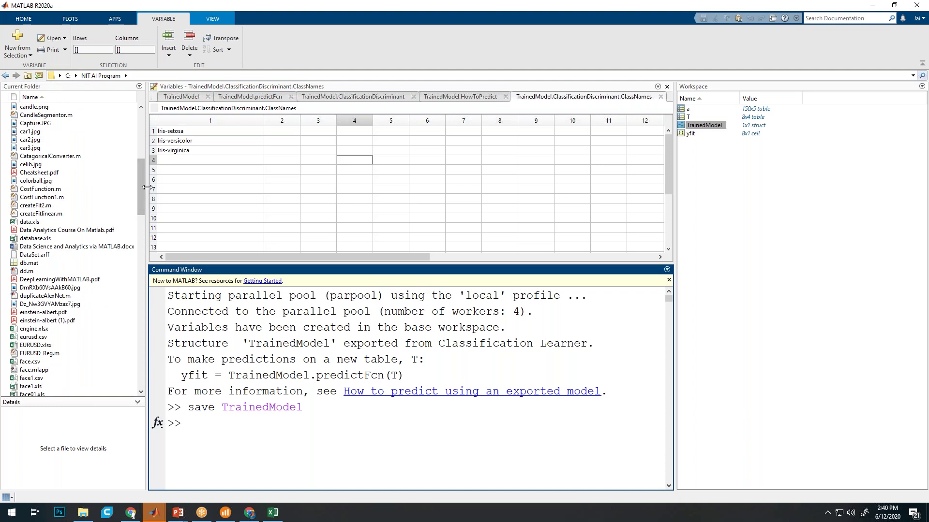
{"action": "left_click_drag", "start_coordinate": [147, 203], "coordinate": [236, 204]}
{"action": "scroll", "coordinate": [227, 289], "scroll_direction": "down", "scroll_amount": 20}
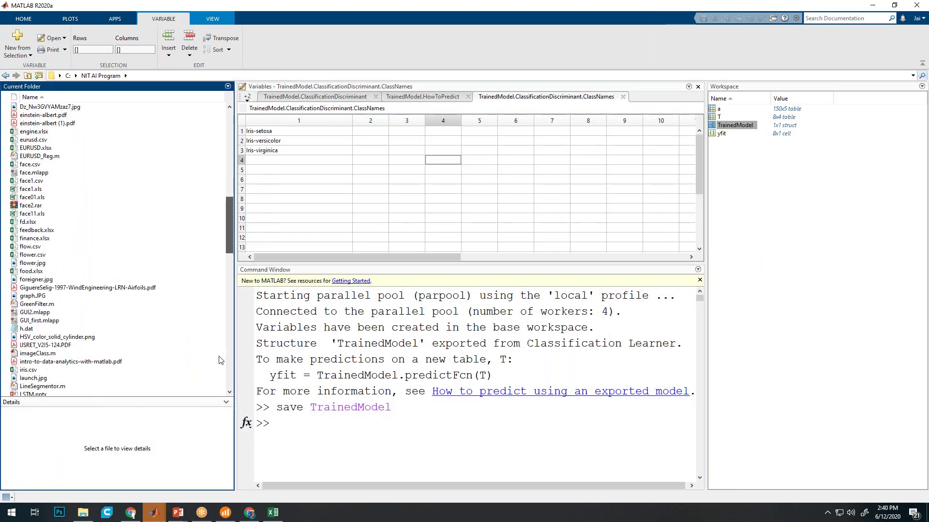
{"action": "scroll", "coordinate": [229, 336], "scroll_direction": "up", "scroll_amount": 4}
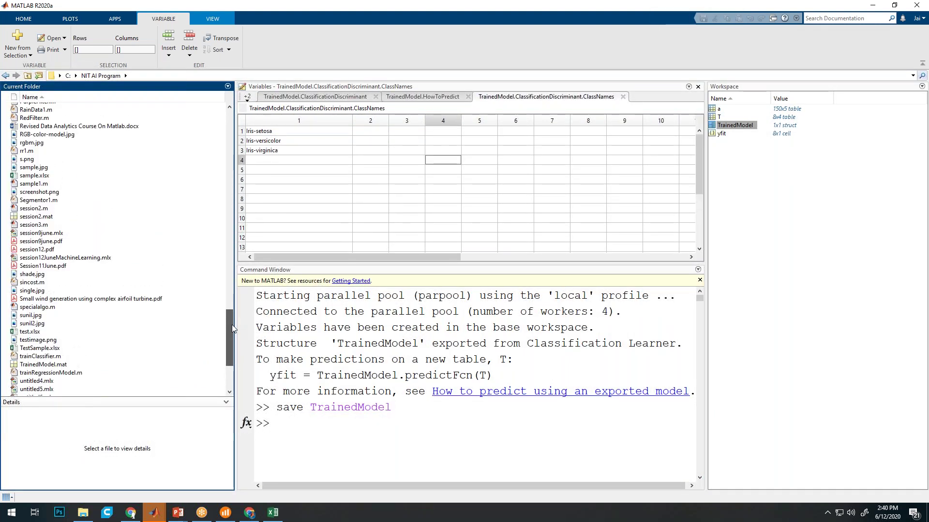
{"action": "scroll", "coordinate": [231, 320], "scroll_direction": "up", "scroll_amount": 2}
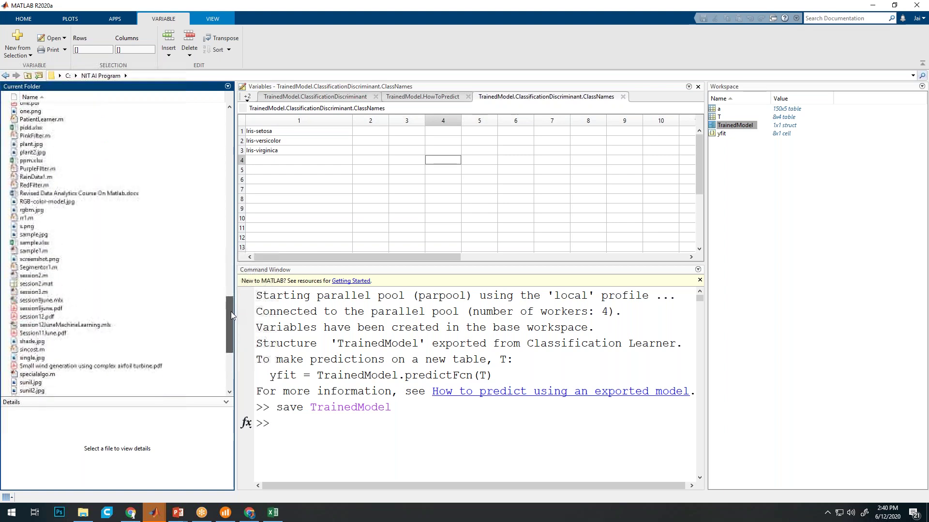
{"action": "left_click_drag", "start_coordinate": [231, 313], "coordinate": [231, 329]}
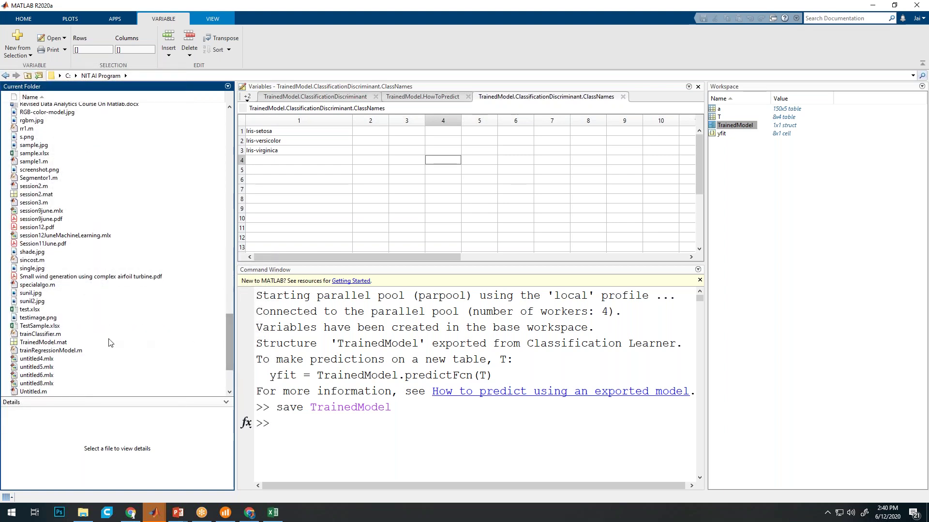
{"action": "left_click", "coordinate": [60, 343]}
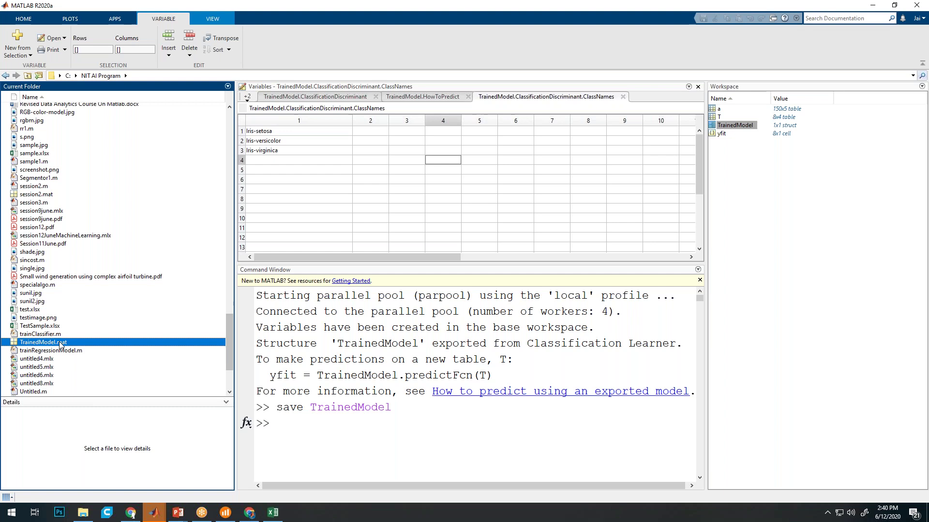
Remove all variables from the workspace with the command clear all
{"action": "left_click", "coordinate": [301, 425]}
{"action": "type", "text": "clear a"}
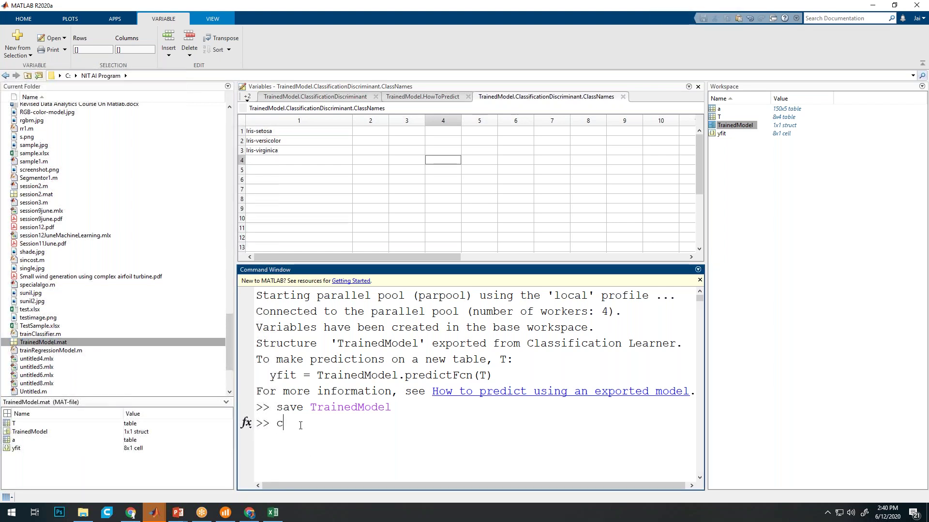
{"action": "type", "text": "ll"}
{"action": "key", "text": "Return"}
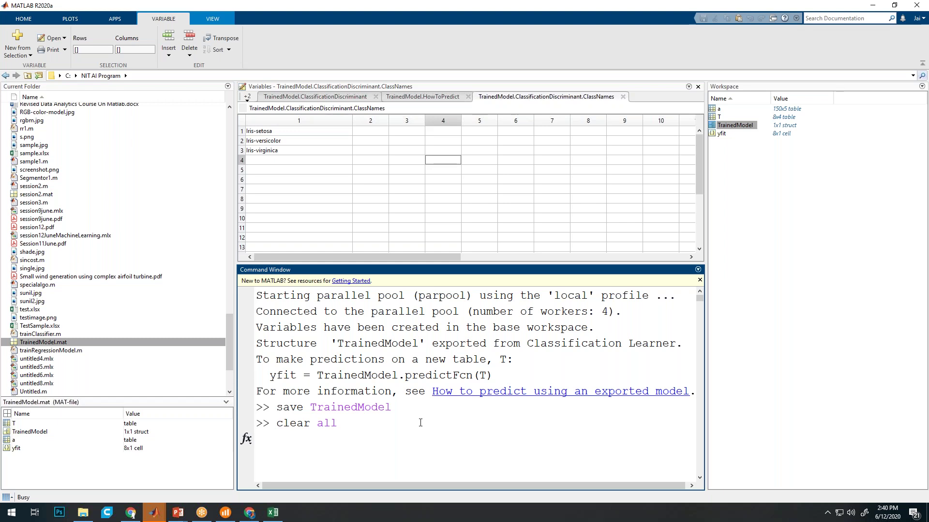
{"action": "left_click", "coordinate": [155, 514]}
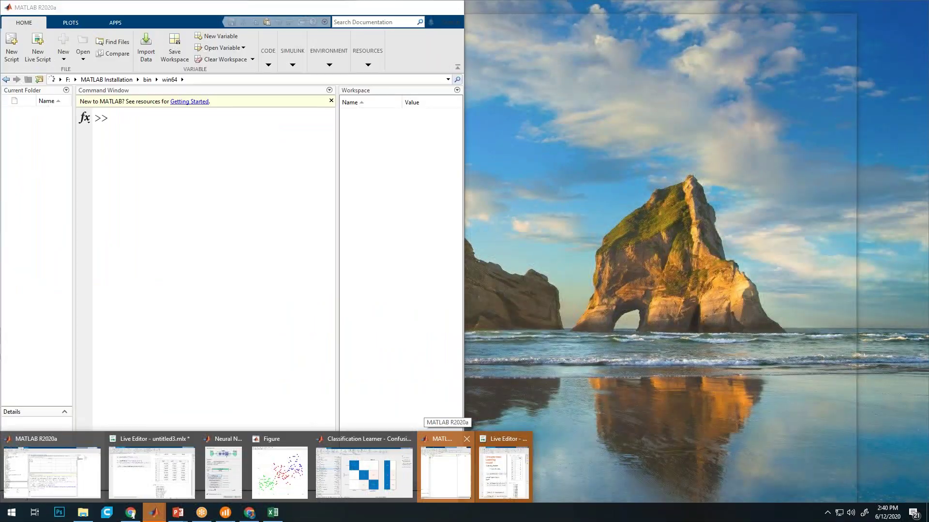
{"action": "left_click", "coordinate": [445, 472]}
{"action": "left_click_drag", "start_coordinate": [356, 7], "coordinate": [323, 102]}
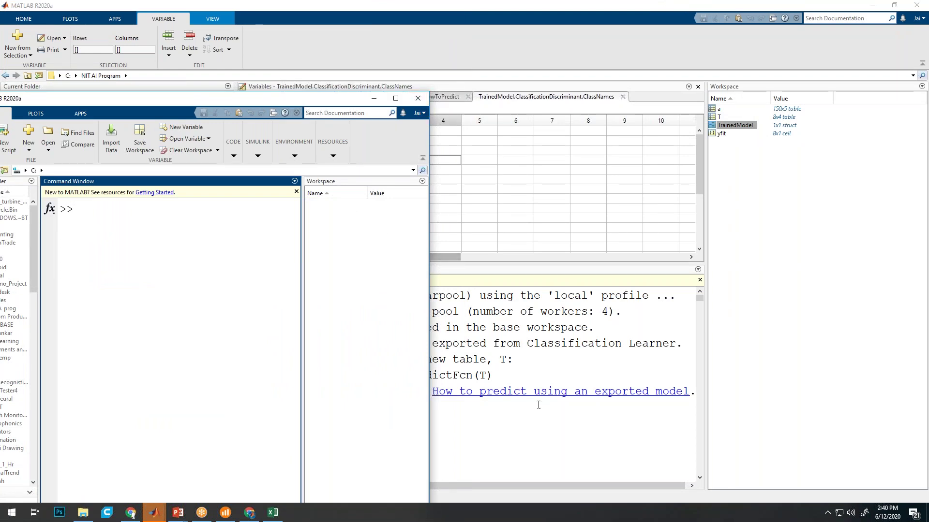
{"action": "left_click", "coordinate": [508, 415]}
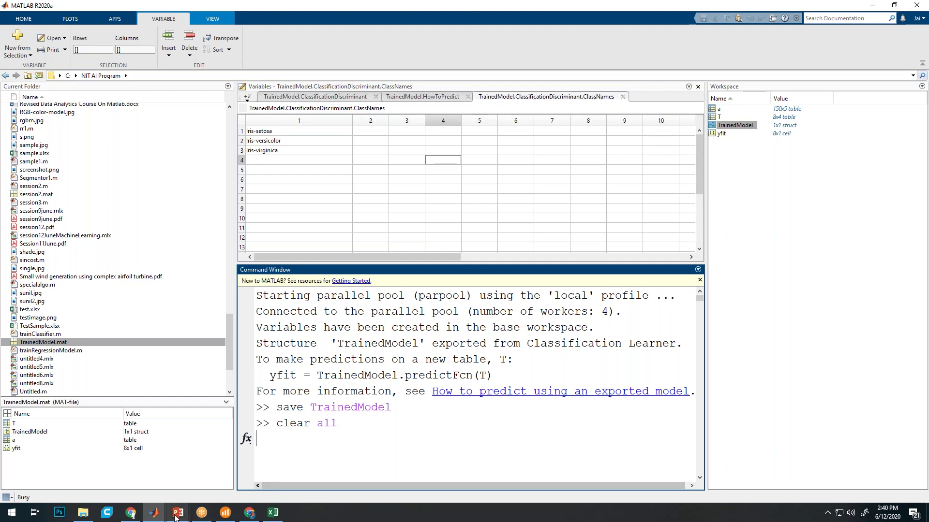
{"action": "left_click", "coordinate": [158, 516]}
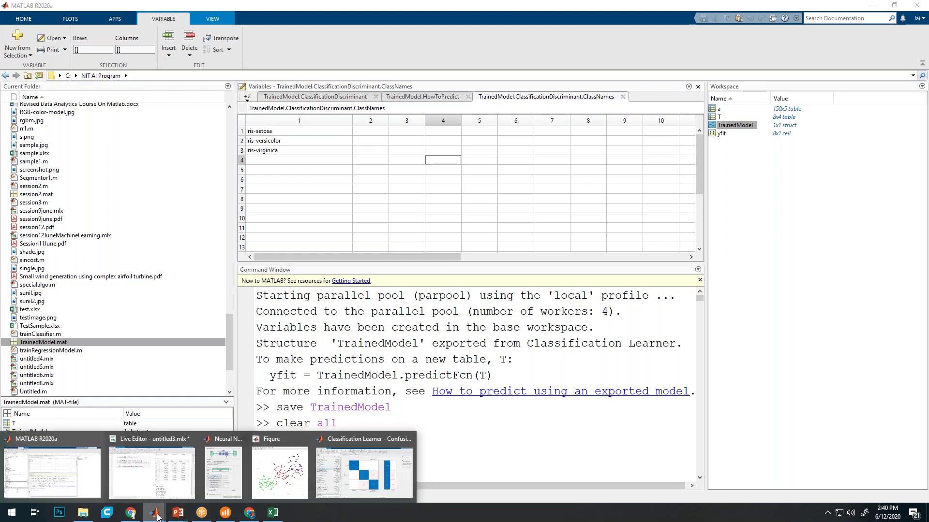
{"action": "left_click", "coordinate": [538, 442]}
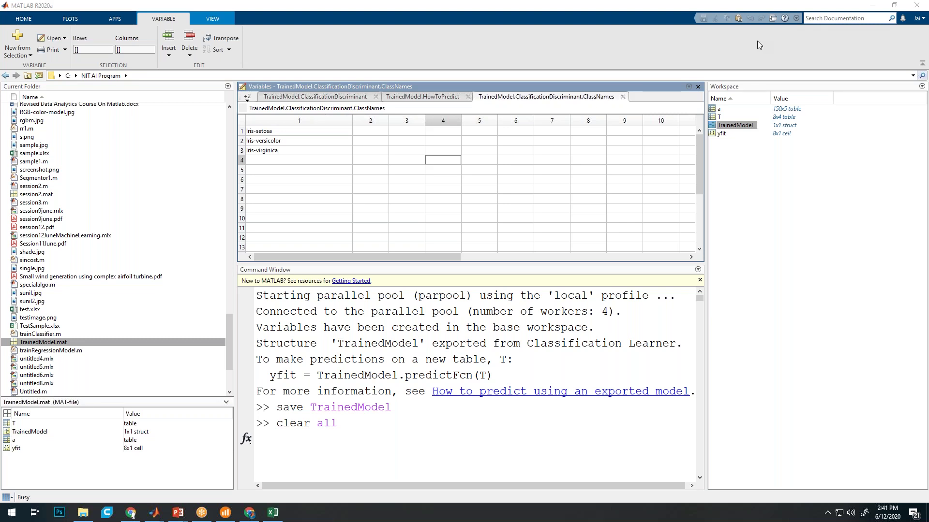
{"action": "left_click", "coordinate": [240, 265]}
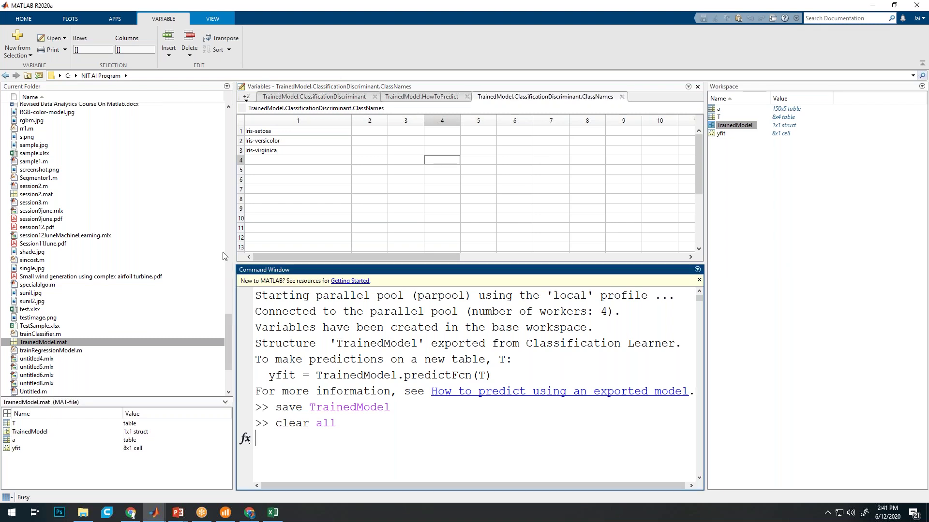
Close all the open TrainedModel variable views and clear the Command Window with clc
{"action": "left_click_drag", "start_coordinate": [234, 256], "coordinate": [158, 256]}
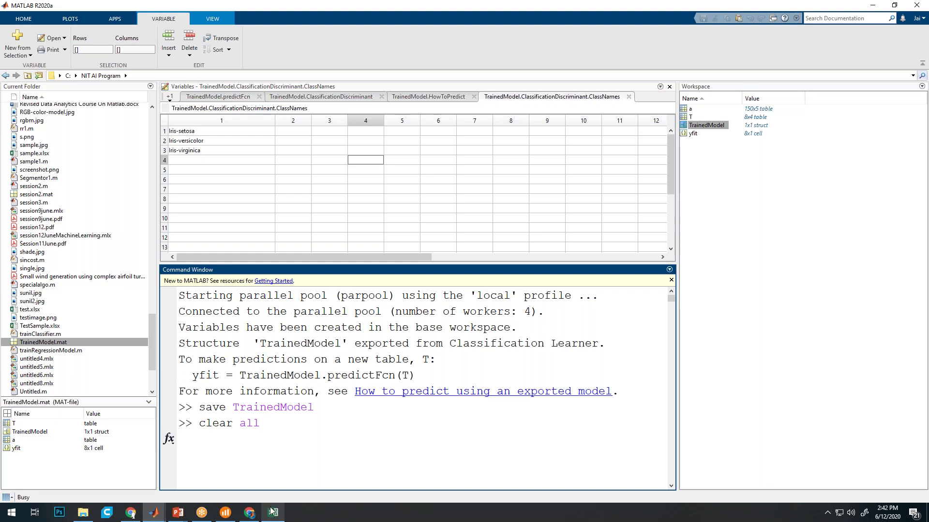
{"action": "mouse_move", "coordinate": [272, 511]}
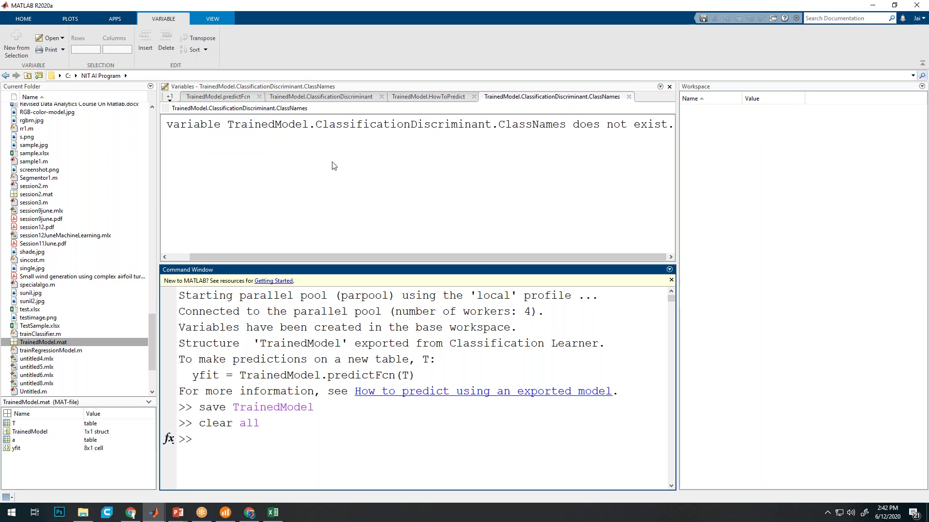
{"action": "left_click_drag", "start_coordinate": [258, 96], "coordinate": [260, 99]}
{"action": "left_click", "coordinate": [260, 99]}
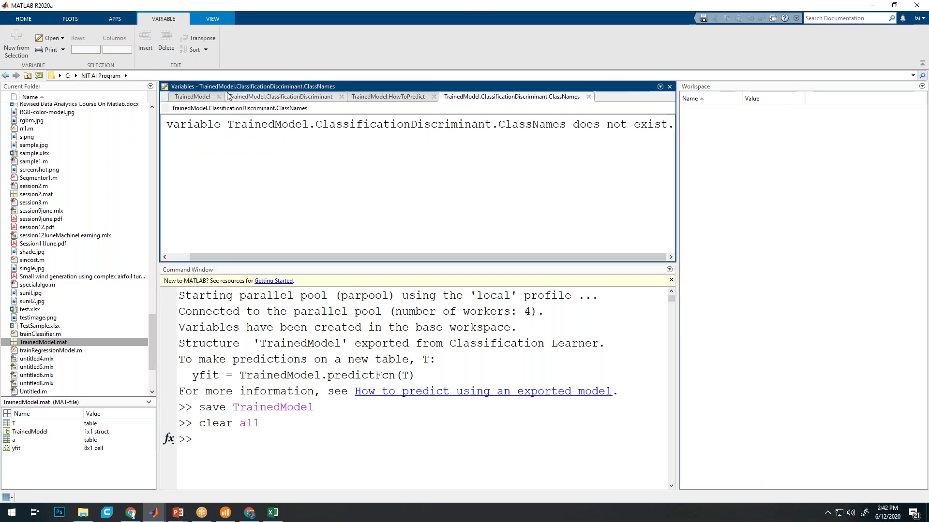
{"action": "left_click", "coordinate": [230, 98]}
{"action": "left_click", "coordinate": [232, 97]}
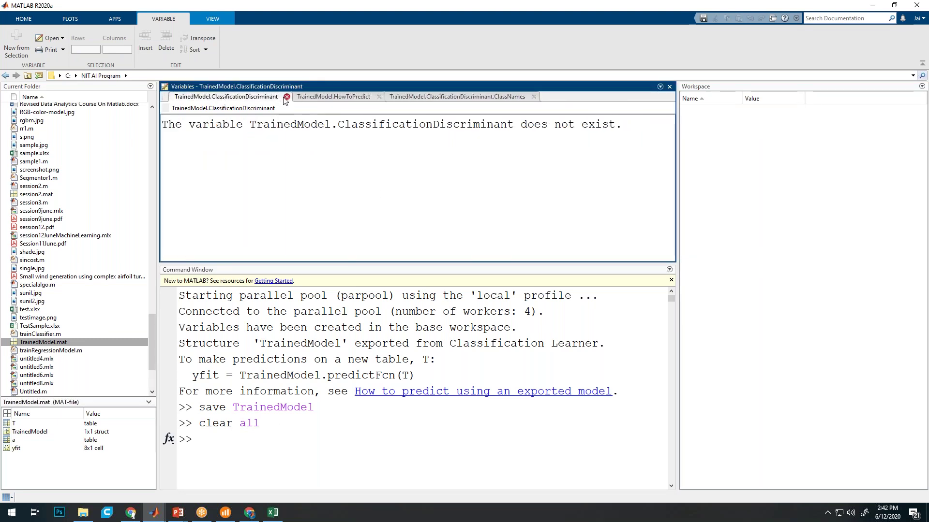
{"action": "left_click", "coordinate": [275, 97]}
{"action": "left_click", "coordinate": [264, 97]}
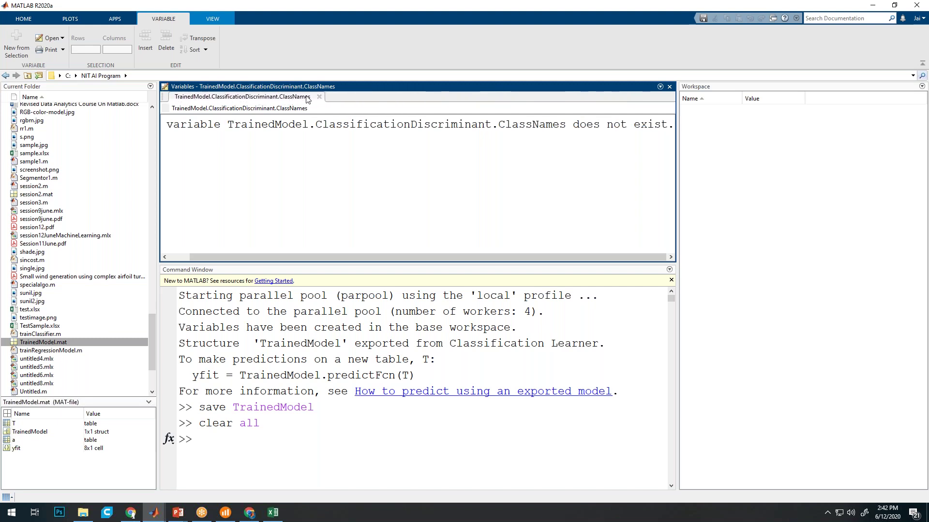
{"action": "left_click", "coordinate": [320, 98]}
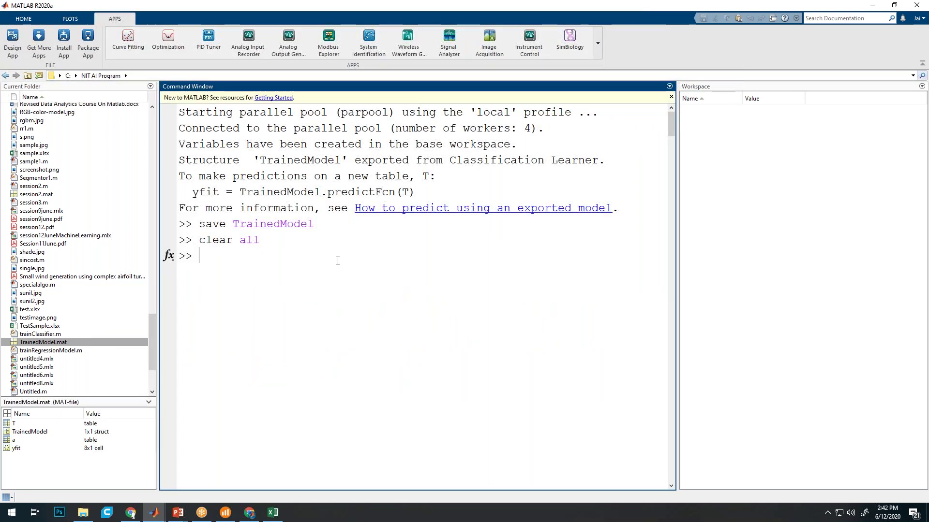
{"action": "type", "text": "clc"}
{"action": "key", "text": "Return"}
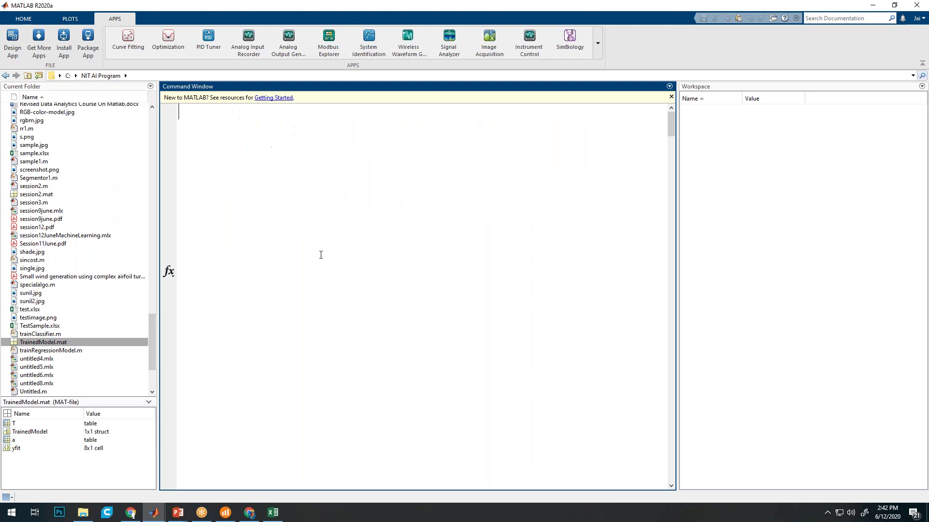
Switch to the Live Editor window, run the untitled3.mlx script without the model in the workspace and maximize the window
{"action": "left_click", "coordinate": [154, 513]}
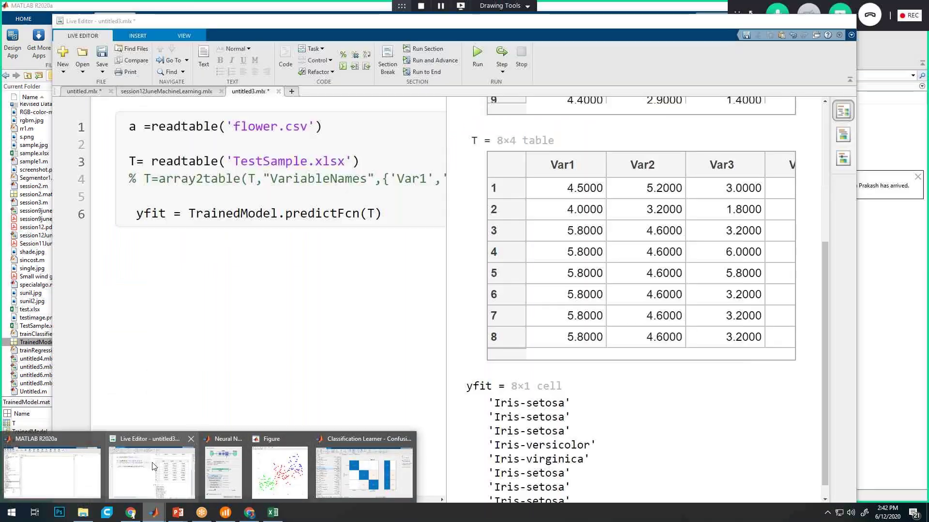
{"action": "left_click", "coordinate": [154, 467]}
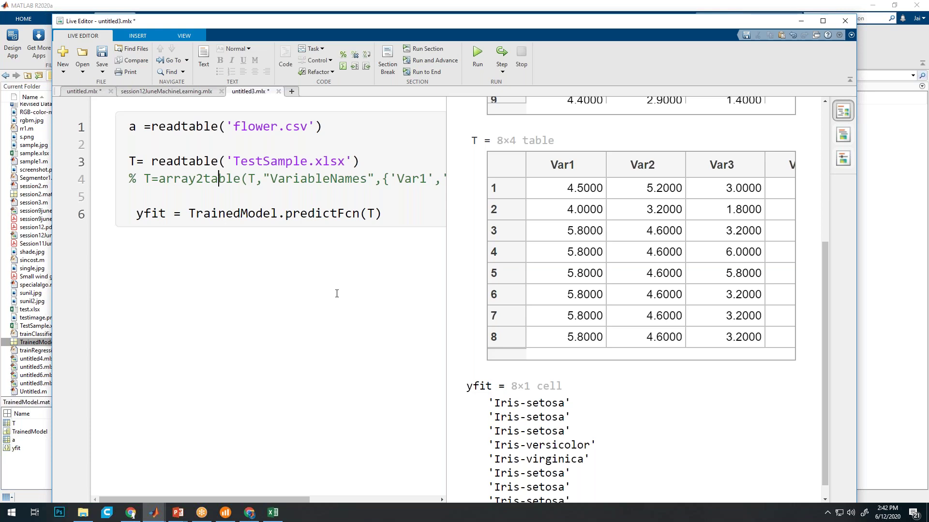
{"action": "left_click", "coordinate": [477, 59]}
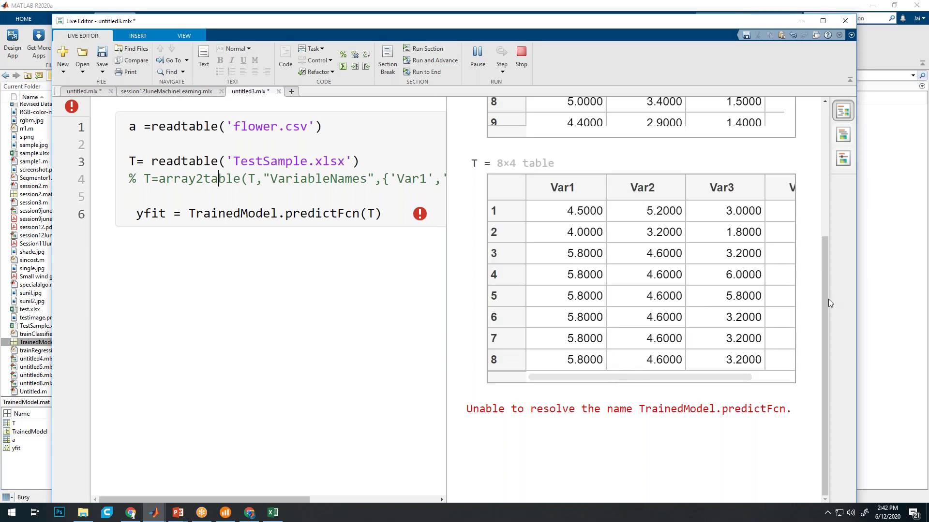
{"action": "double_click", "coordinate": [681, 24]}
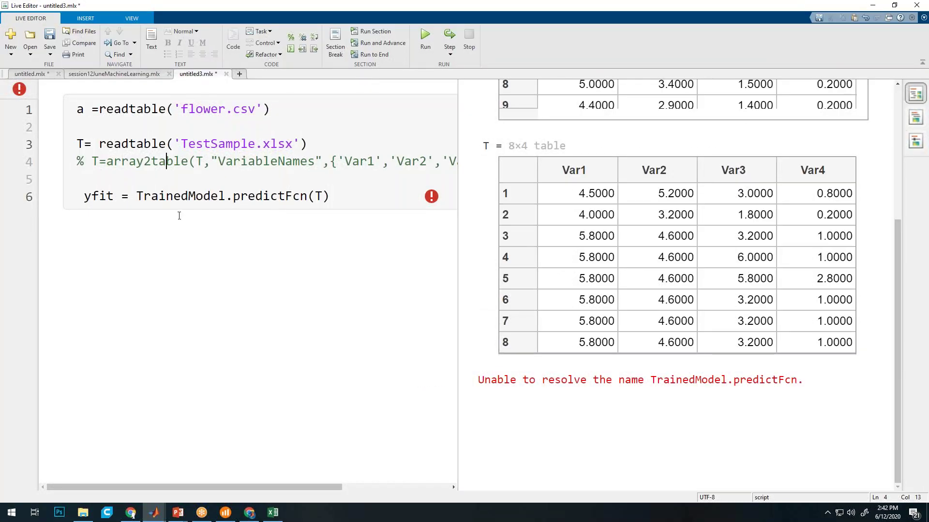
Examine the TrainedModel and predictFcn references in the yfit line of the script
{"action": "left_click_drag", "start_coordinate": [136, 194], "coordinate": [226, 196]}
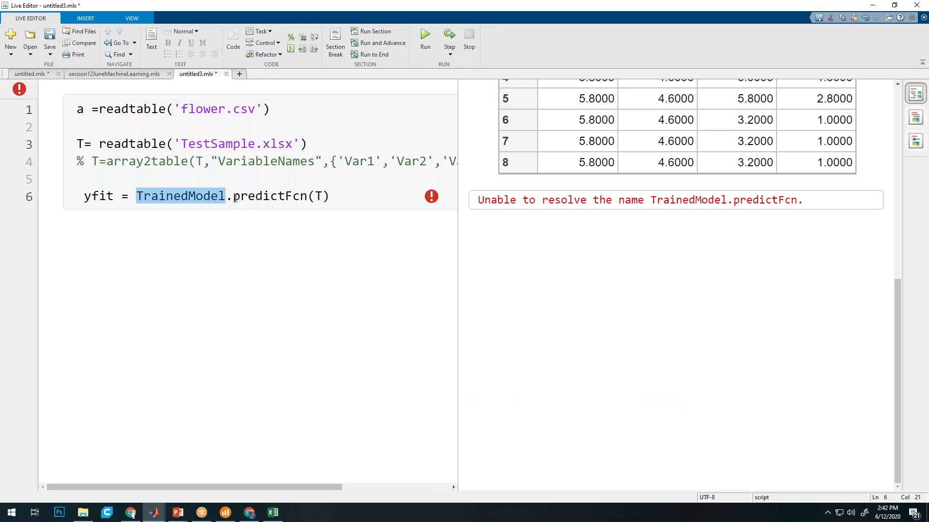
{"action": "left_click_drag", "start_coordinate": [233, 196], "coordinate": [309, 197]}
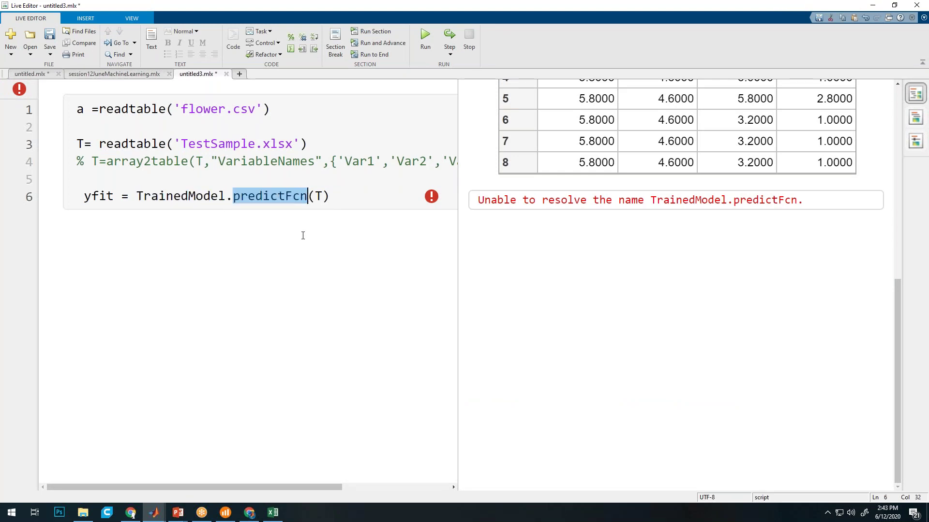
{"action": "left_click", "coordinate": [300, 196]}
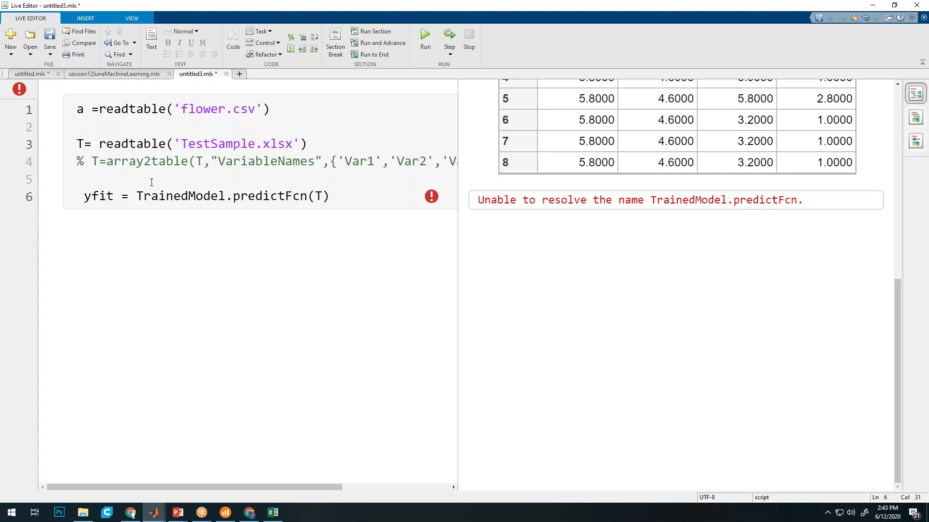
Add load TrainedModel on line 5 above the yfit line and run the script to the end
{"action": "left_click", "coordinate": [102, 183]}
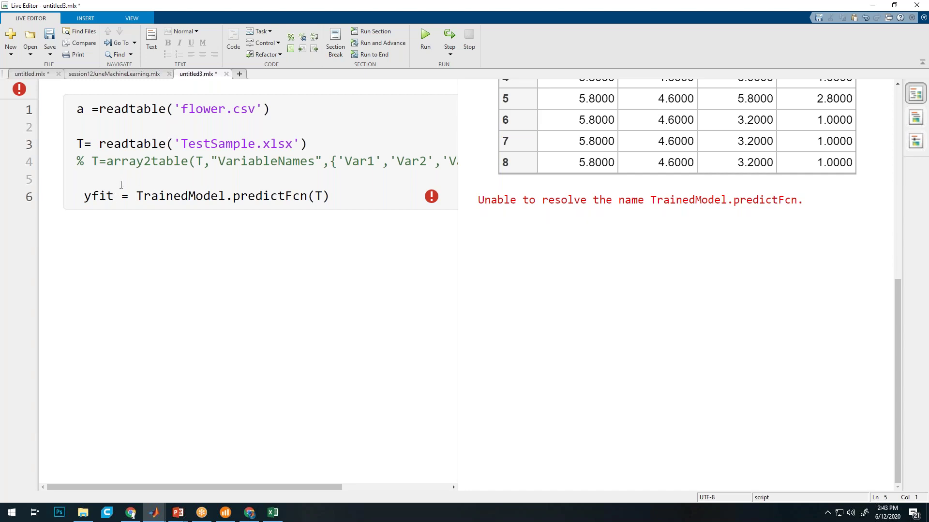
{"action": "type", "text": "load"}
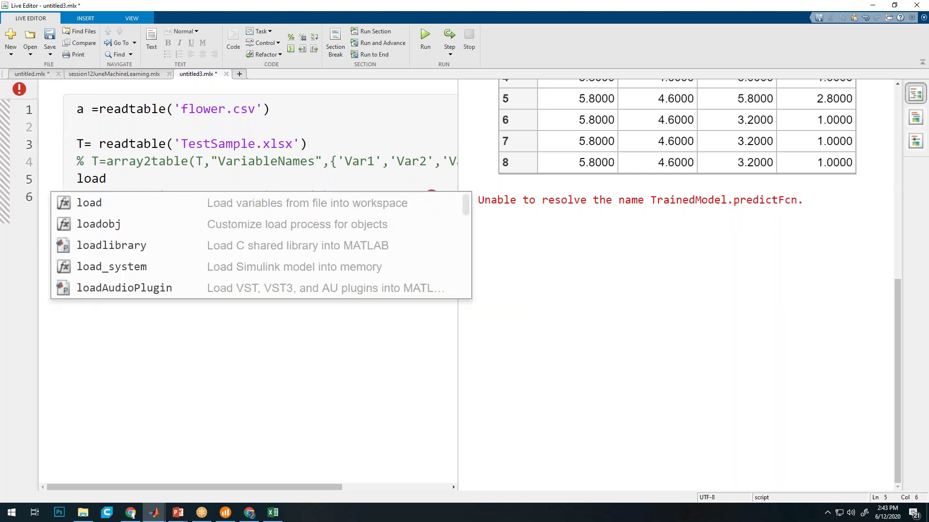
{"action": "key", "text": "Escape"}
{"action": "left_click_drag", "start_coordinate": [226, 195], "coordinate": [135, 198]}
{"action": "key", "text": "ctrl+c"}
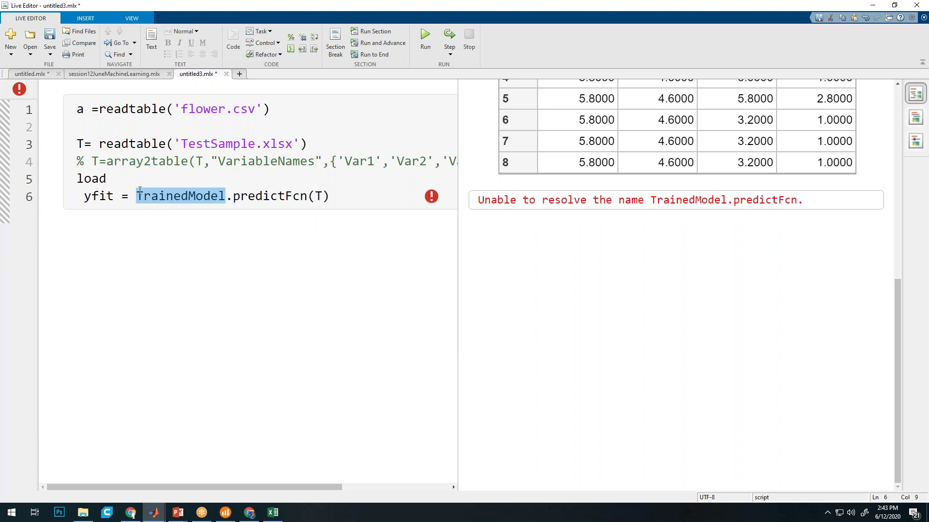
{"action": "left_click", "coordinate": [131, 179]}
{"action": "key", "text": "ctrl+v"}
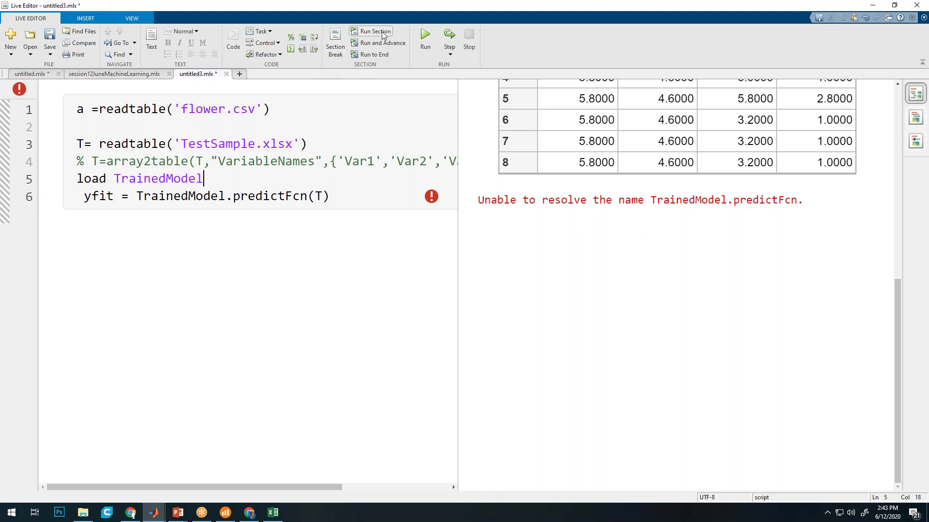
{"action": "left_click", "coordinate": [363, 55]}
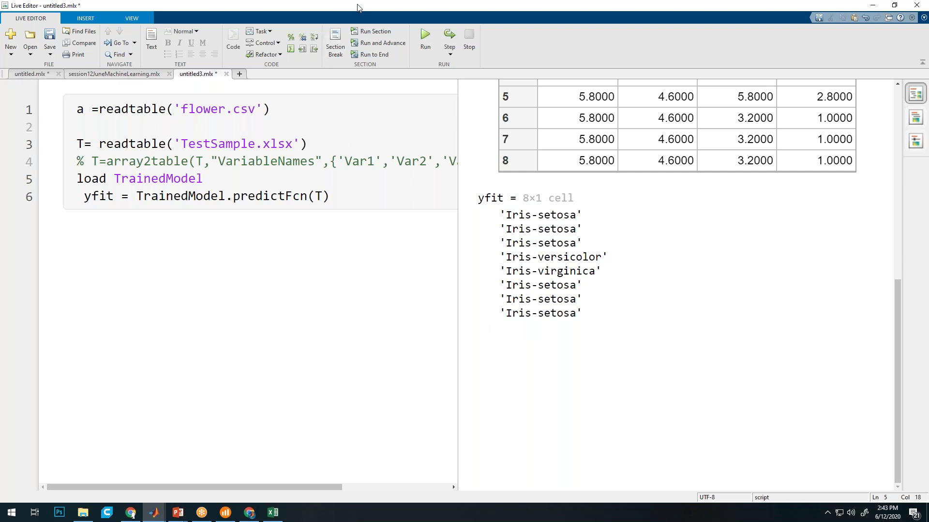
Place the main MATLAB window and the Live Editor side by side and show TrainedModel.mat in the widened Current Folder list
{"action": "left_click_drag", "start_coordinate": [358, 7], "coordinate": [927, 193]}
{"action": "left_click", "coordinate": [101, 94]}
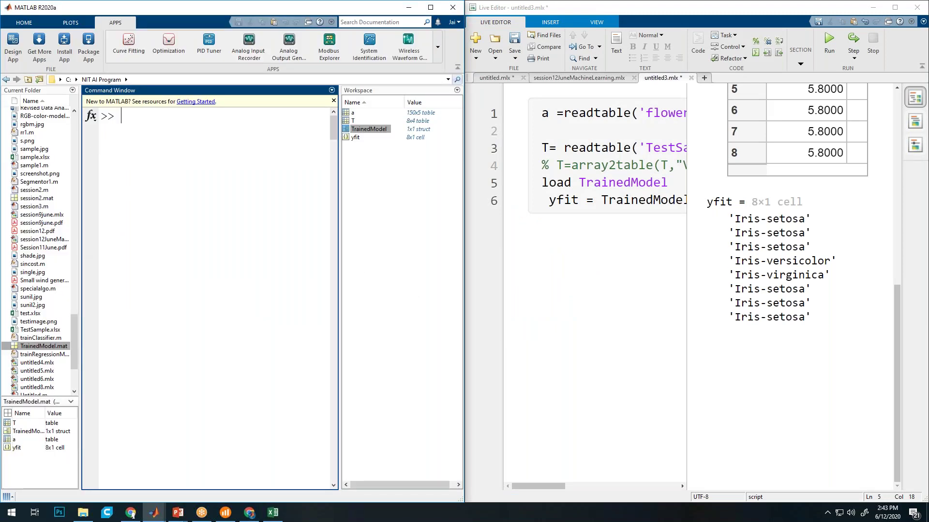
{"action": "left_click_drag", "start_coordinate": [80, 244], "coordinate": [154, 243]}
{"action": "left_click_drag", "start_coordinate": [147, 318], "coordinate": [149, 349]}
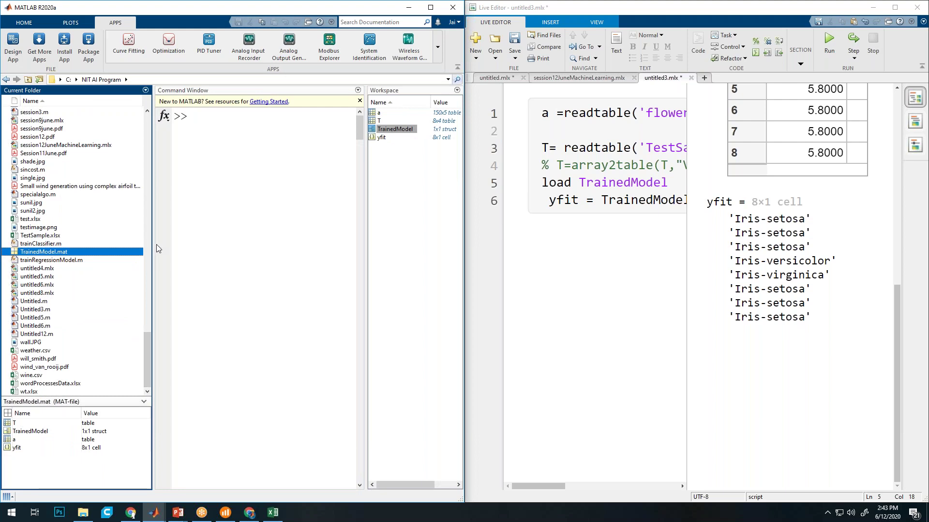
{"action": "left_click_drag", "start_coordinate": [153, 246], "coordinate": [126, 248]}
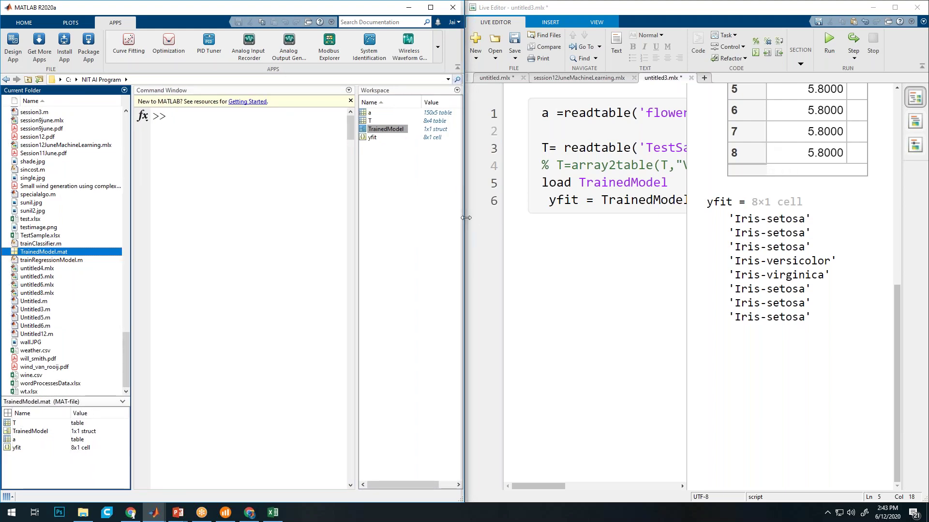
Enlarge the Live Editor window beside the main window and widen its code area to show the whole yfit line
{"action": "left_click_drag", "start_coordinate": [466, 218], "coordinate": [366, 218]}
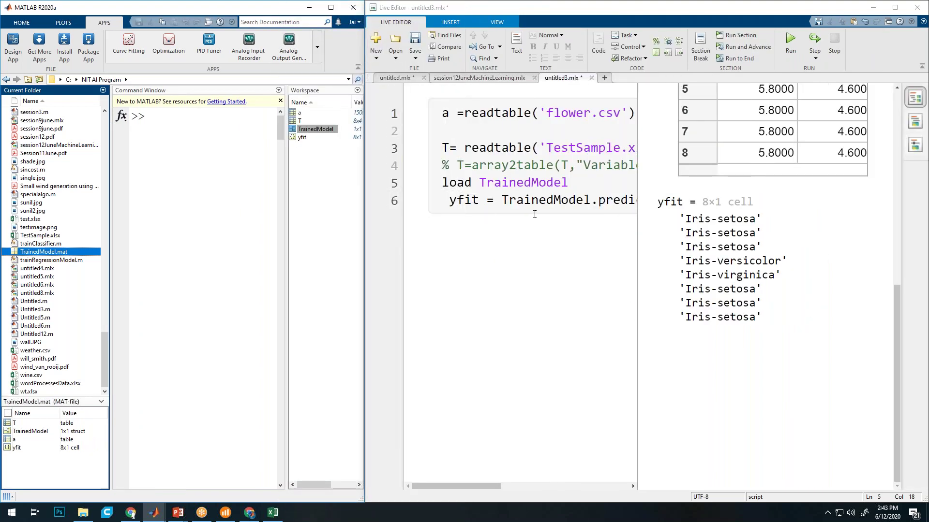
{"action": "left_click_drag", "start_coordinate": [366, 238], "coordinate": [340, 235]}
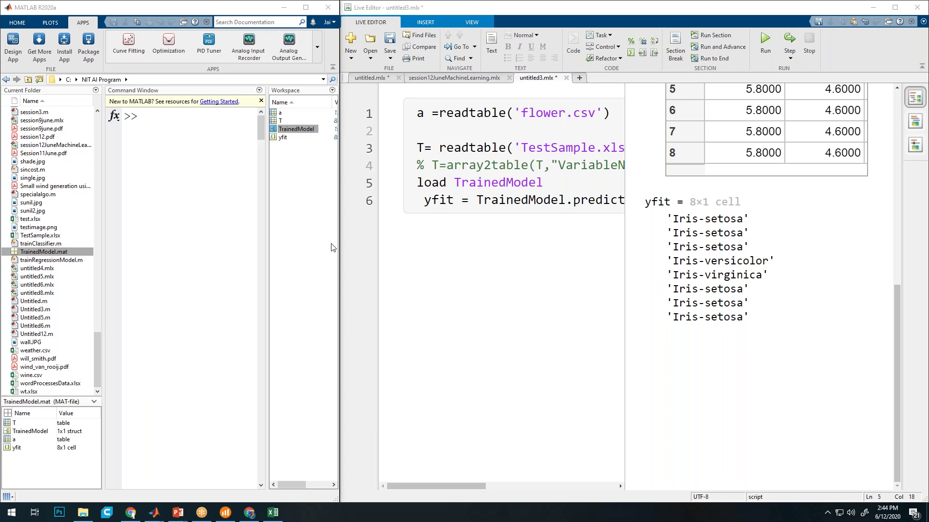
{"action": "left_click_drag", "start_coordinate": [338, 241], "coordinate": [316, 233]}
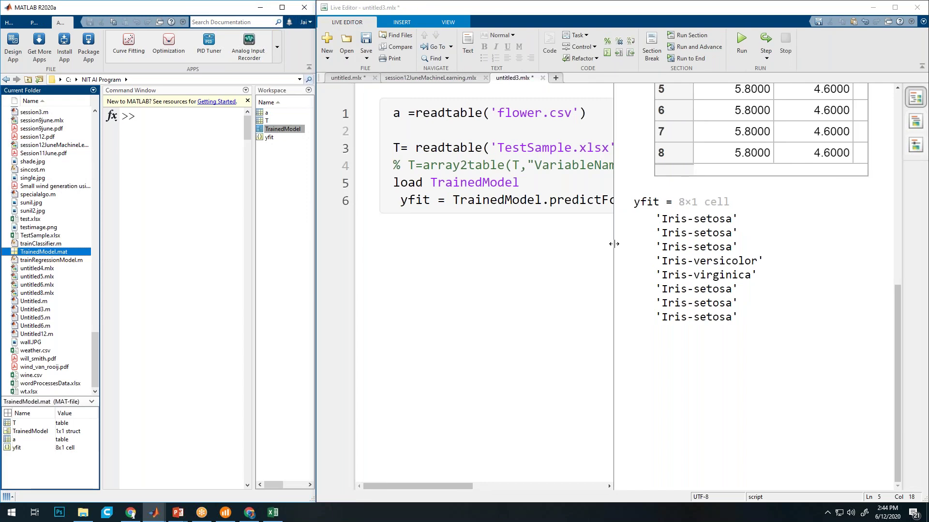
{"action": "left_click_drag", "start_coordinate": [614, 244], "coordinate": [670, 234]}
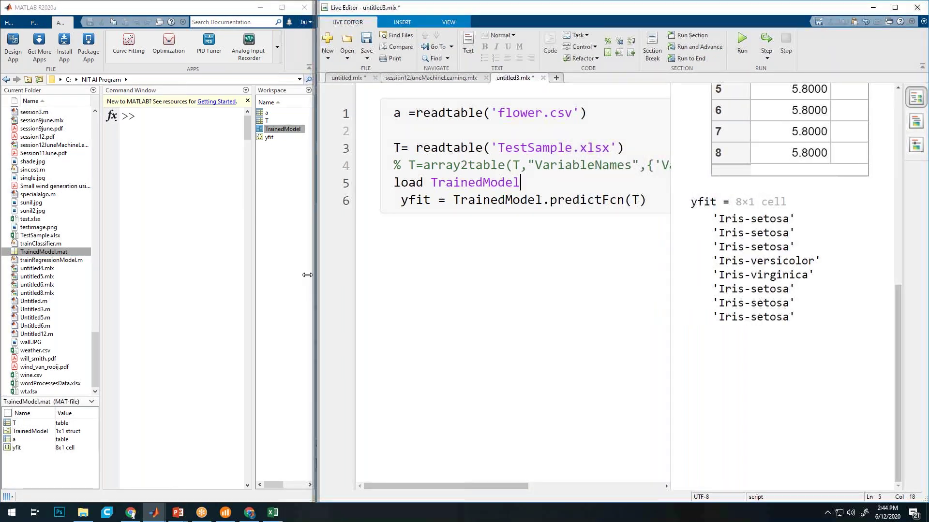
{"action": "left_click_drag", "start_coordinate": [308, 274], "coordinate": [220, 275]}
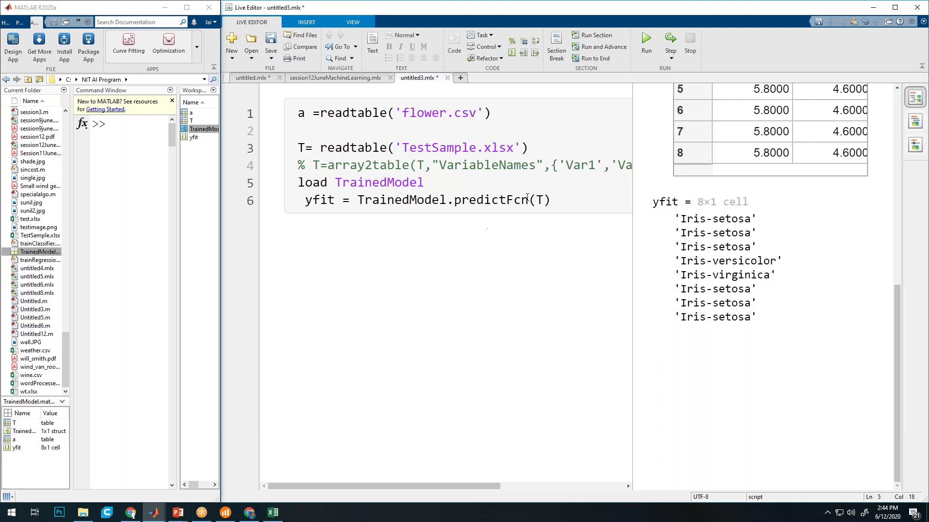
{"action": "mouse_move", "coordinate": [528, 198]}
{"action": "mouse_move", "coordinate": [421, 177]}
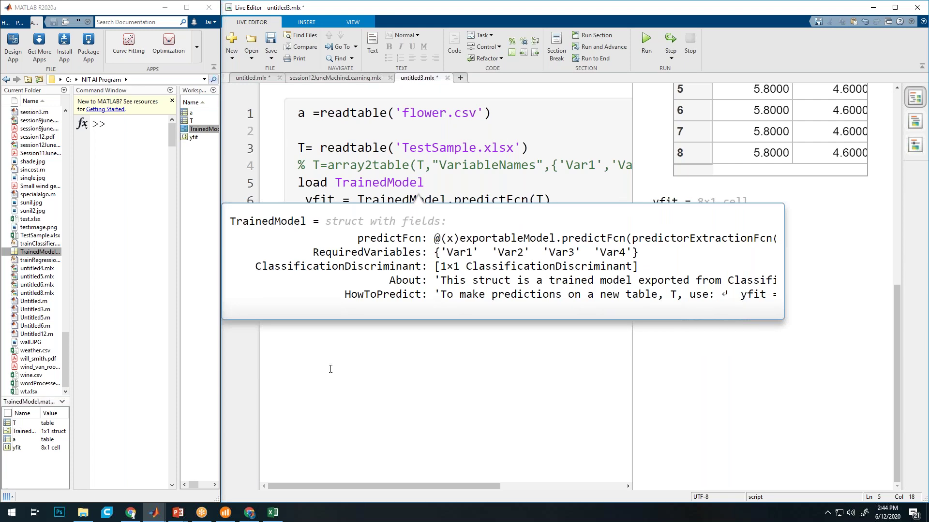
Switch to the Classification Learner window, generate the training function for the Linear Discriminant model and detach the editor window from its docked position
{"action": "mouse_move", "coordinate": [153, 512]}
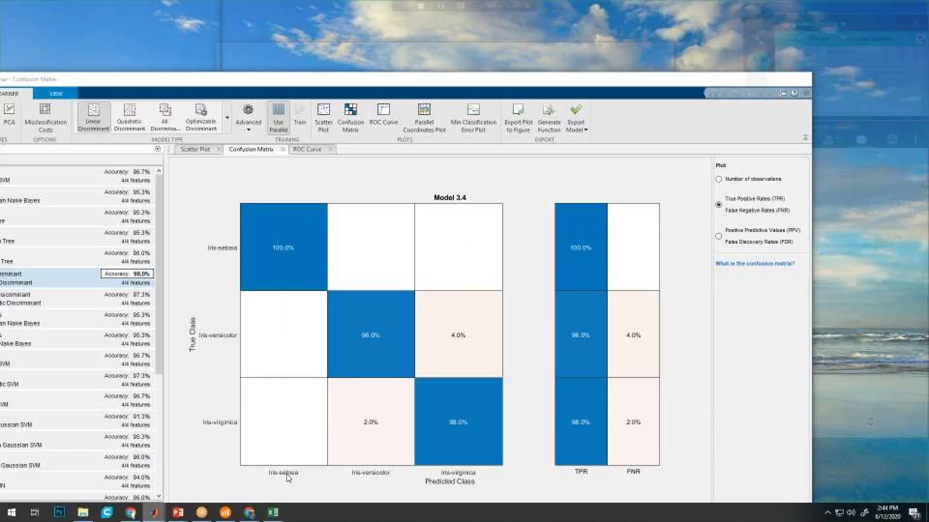
{"action": "left_click", "coordinate": [287, 477]}
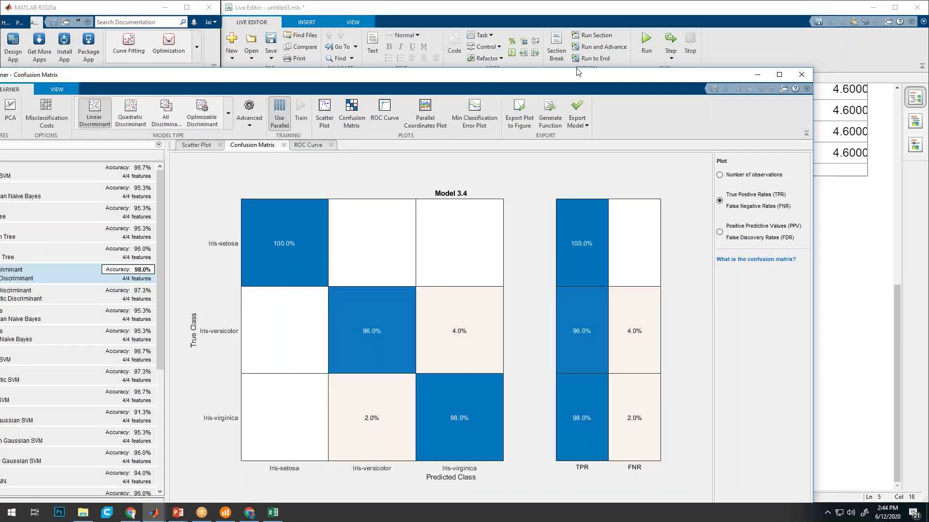
{"action": "left_click_drag", "start_coordinate": [578, 72], "coordinate": [566, 26]}
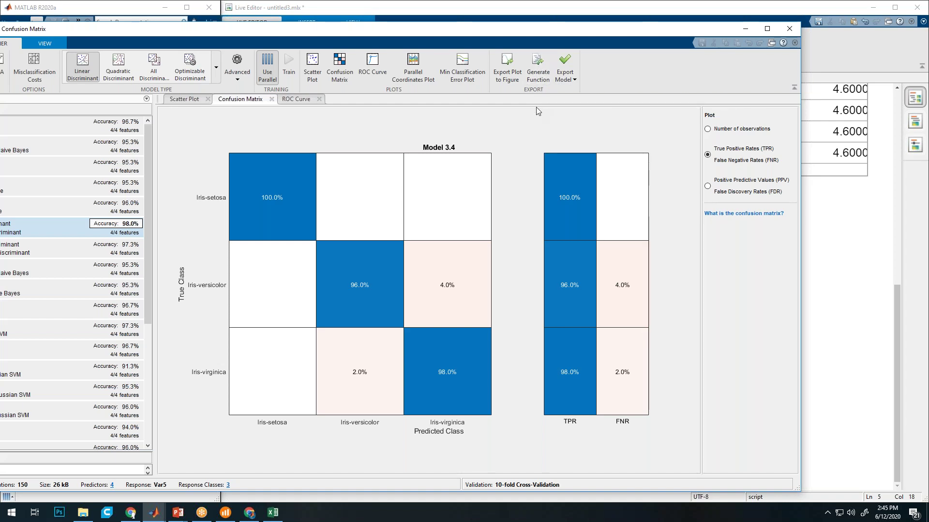
{"action": "key", "text": "alt+Tab"}
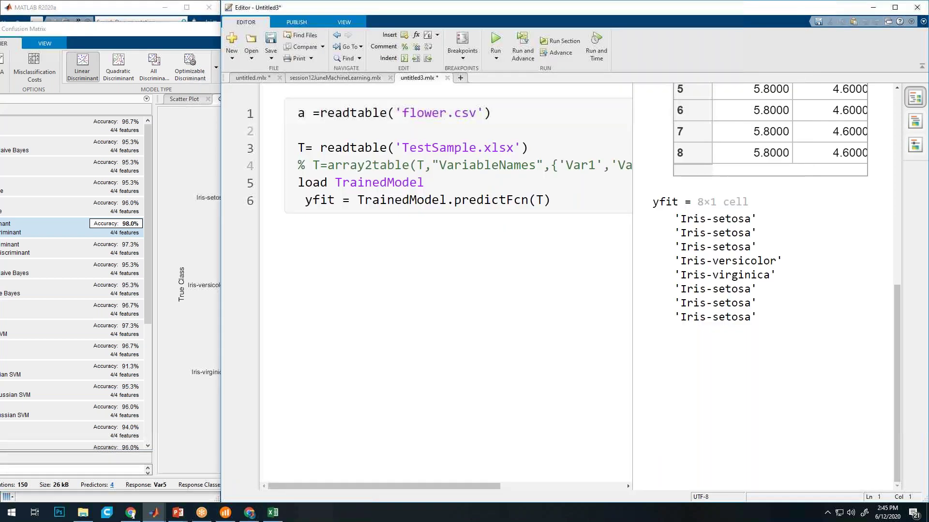
{"action": "left_click_drag", "start_coordinate": [617, 15], "coordinate": [428, 15]}
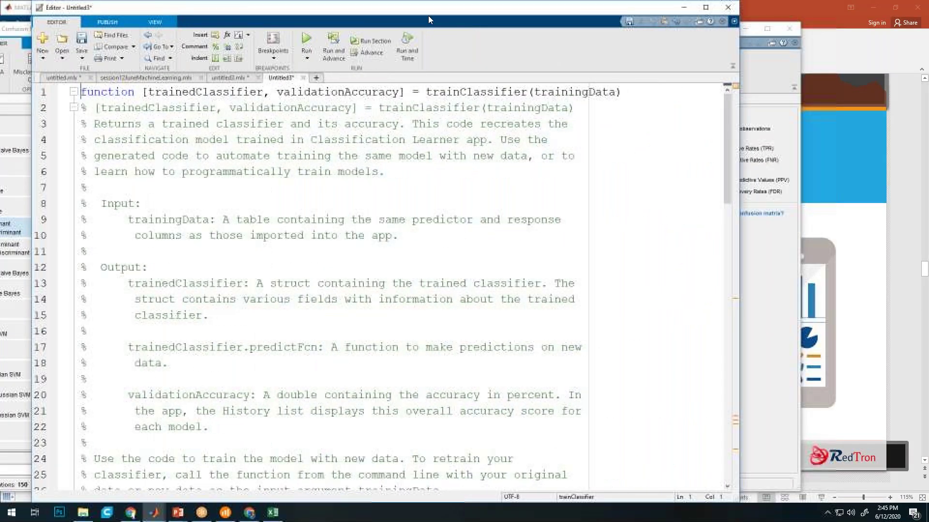
Rename the generated function from trainClassifier to TrainClassifierModel in its declaration on line 1
{"action": "left_click_drag", "start_coordinate": [527, 93], "coordinate": [425, 92]}
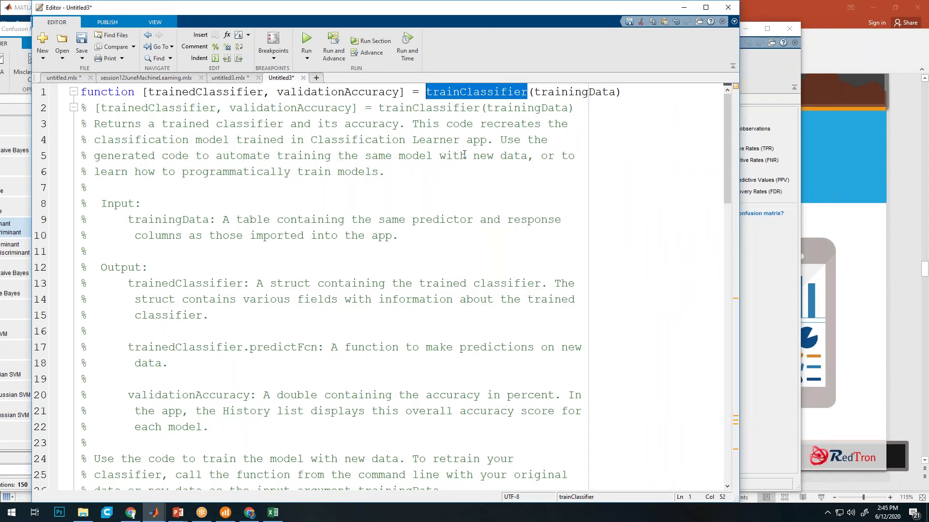
{"action": "type", "text": "Train"}
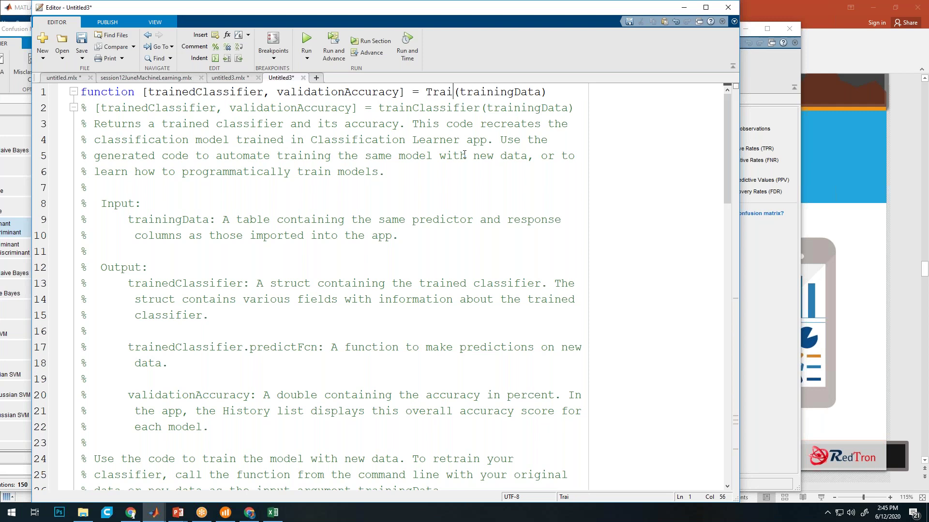
{"action": "type", "text": "Classifier"}
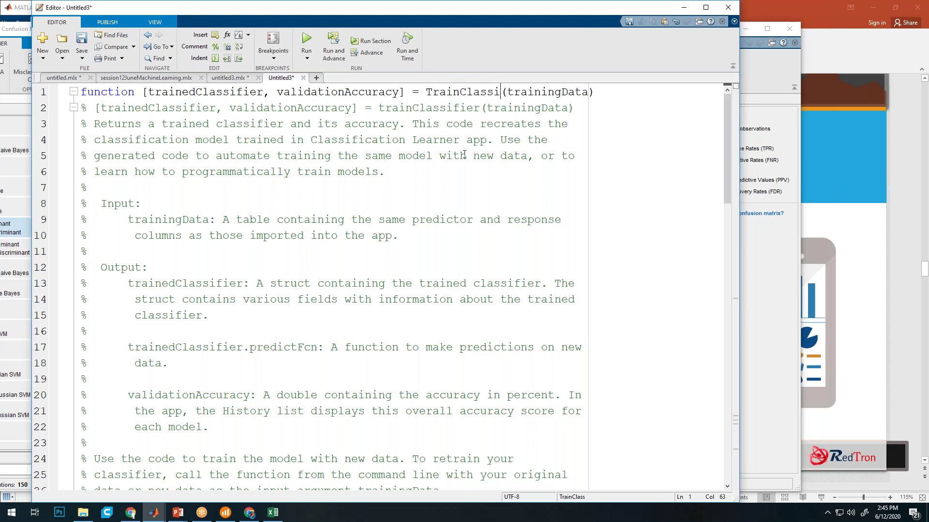
{"action": "type", "text": "Model"}
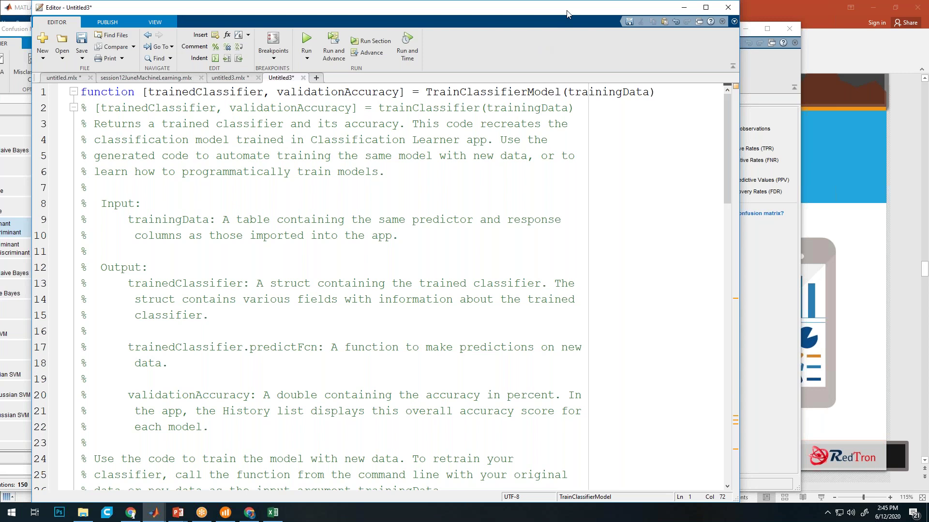
Reposition the editor window and review the generated function's code for training, prediction and cross-validation
{"action": "left_click_drag", "start_coordinate": [569, 17], "coordinate": [640, 30]}
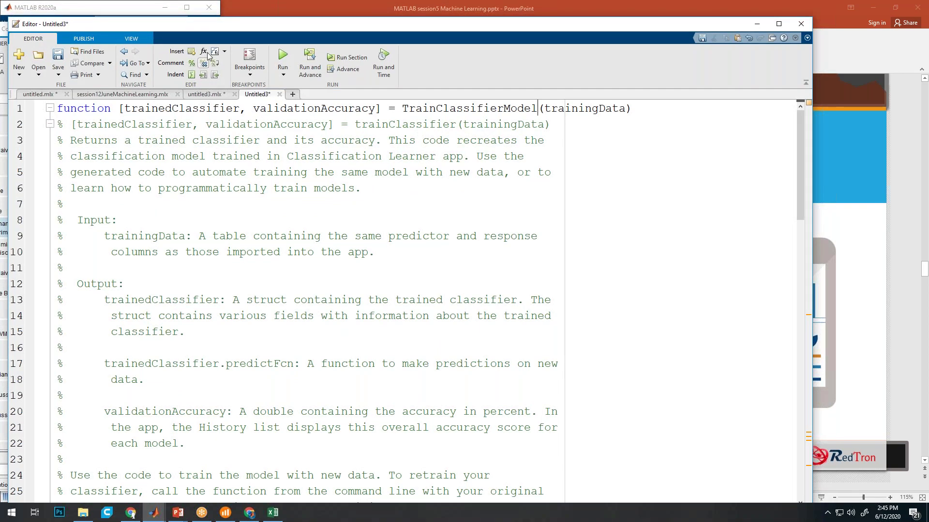
{"action": "left_click_drag", "start_coordinate": [265, 21], "coordinate": [287, 36]}
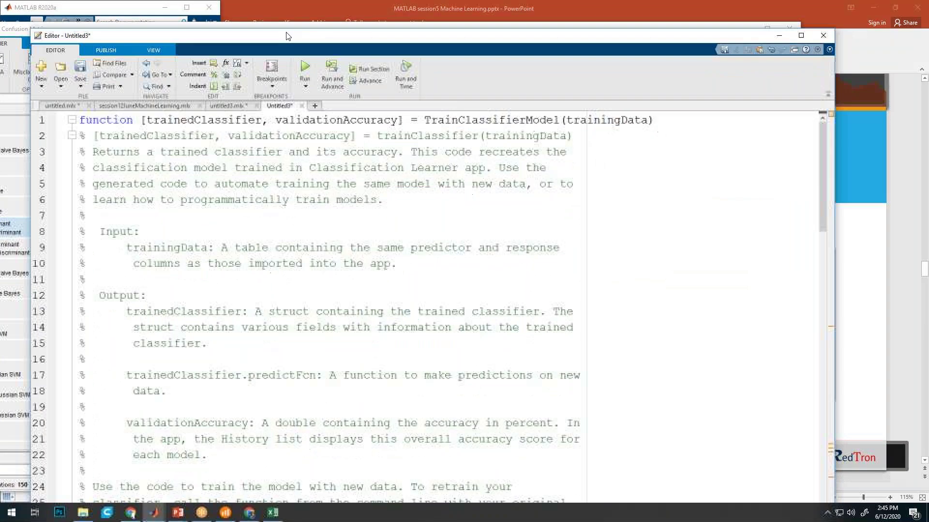
{"action": "scroll", "coordinate": [322, 201], "scroll_direction": "down", "scroll_amount": 1}
{"action": "scroll", "coordinate": [322, 201], "scroll_direction": "down", "scroll_amount": 20}
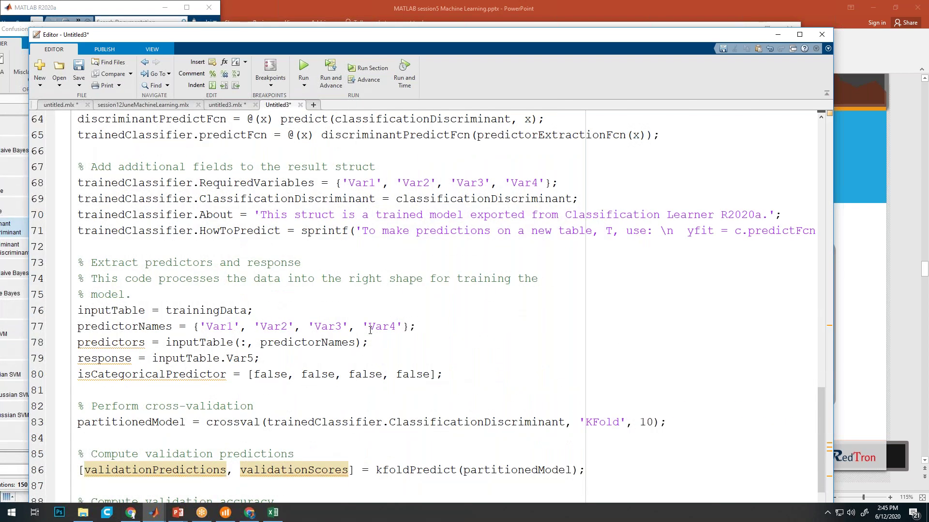
{"action": "scroll", "coordinate": [415, 316], "scroll_direction": "up", "scroll_amount": 6}
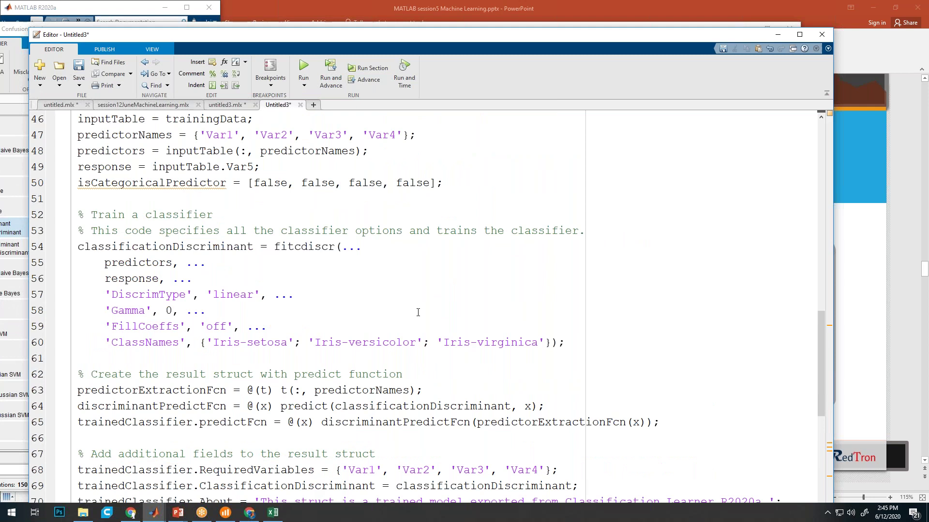
{"action": "scroll", "coordinate": [418, 312], "scroll_direction": "up", "scroll_amount": 15}
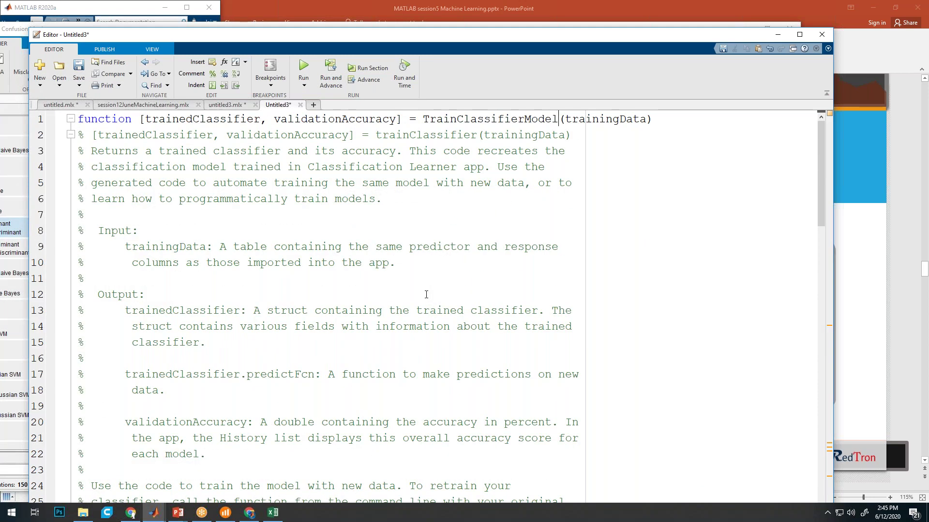
Review the generated function's predictor extraction, classifier training and prediction code, down to the 10-fold cross-validation call and validation accuracy lines
{"action": "scroll", "coordinate": [426, 295], "scroll_direction": "down", "scroll_amount": 12}
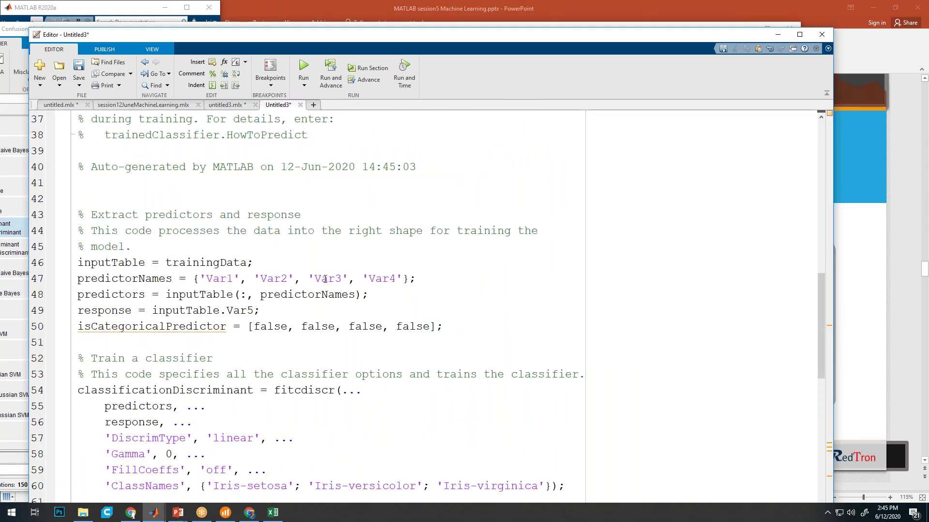
{"action": "scroll", "coordinate": [326, 336], "scroll_direction": "down", "scroll_amount": 6}
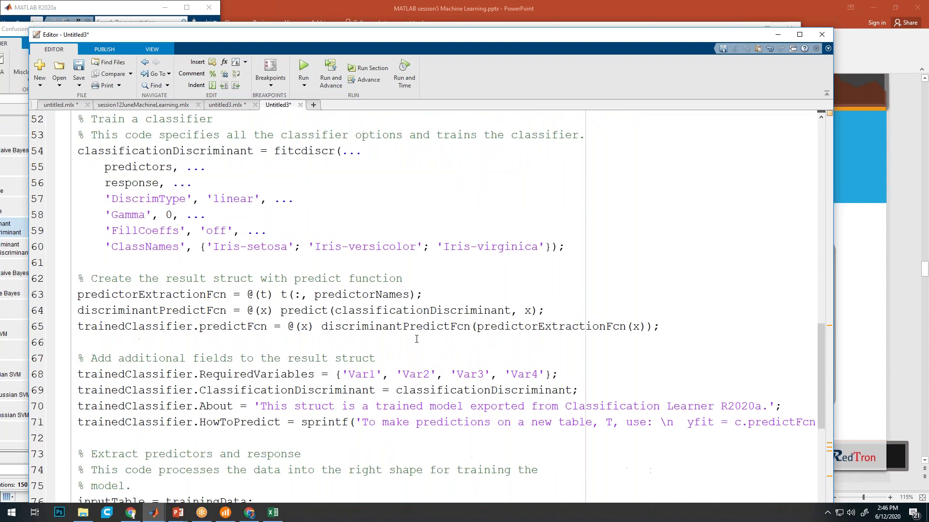
{"action": "scroll", "coordinate": [469, 370], "scroll_direction": "down", "scroll_amount": 4}
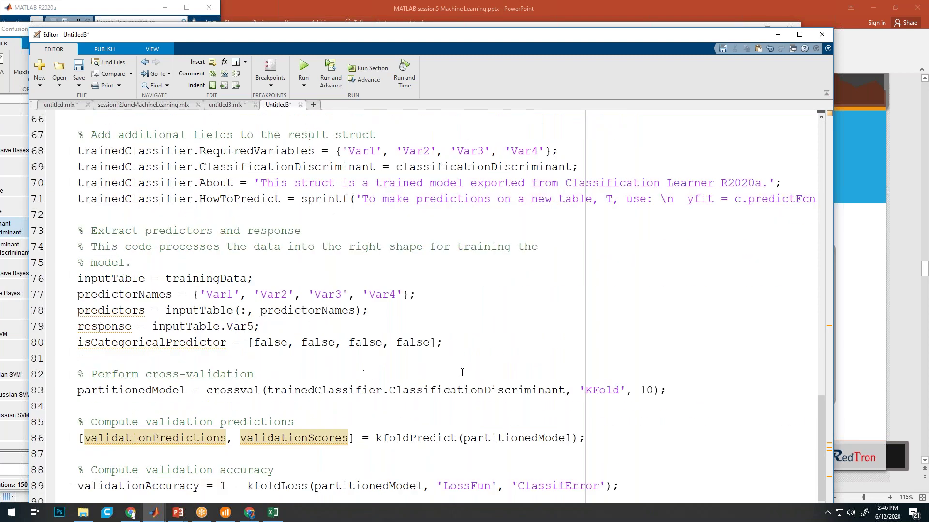
{"action": "left_click_drag", "start_coordinate": [653, 391], "coordinate": [389, 390]}
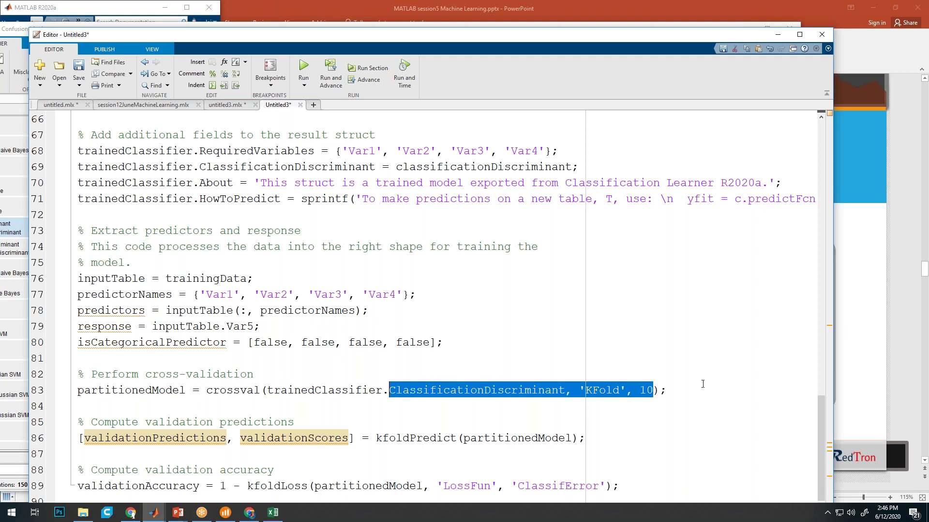
{"action": "left_click", "coordinate": [669, 390]}
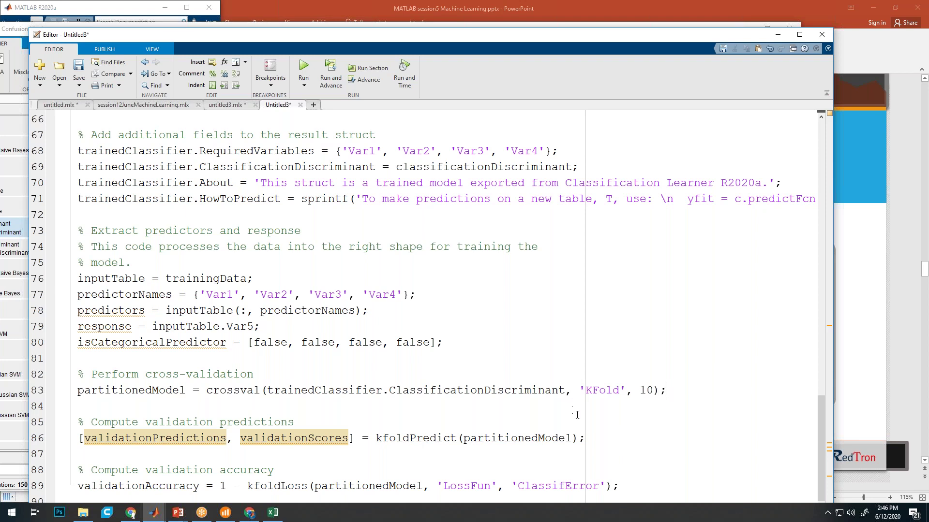
{"action": "left_click", "coordinate": [598, 421]}
Save the generated function as TrainClassifierModel.m in the NIT AI Program folder
{"action": "left_click_drag", "start_coordinate": [596, 39], "coordinate": [562, 69]}
{"action": "scroll", "coordinate": [479, 274], "scroll_direction": "up", "scroll_amount": 20}
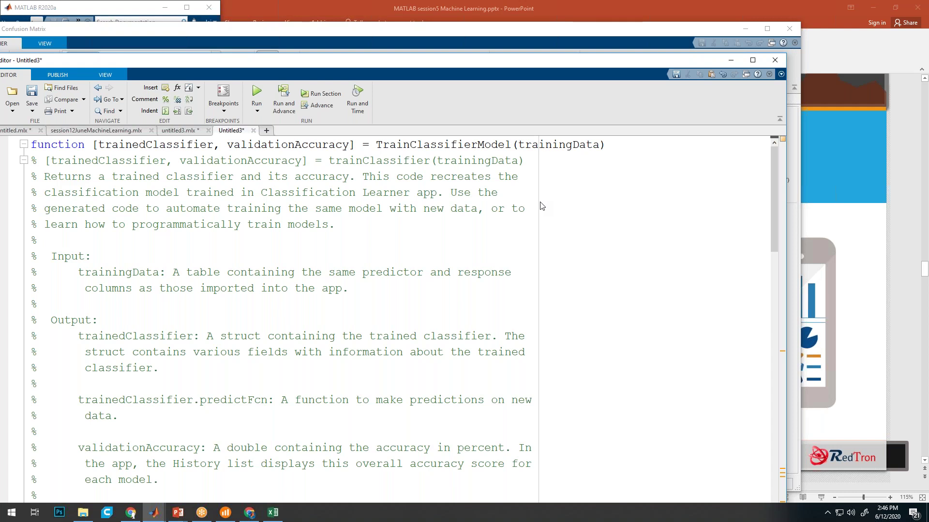
{"action": "key", "text": "ctrl+s"}
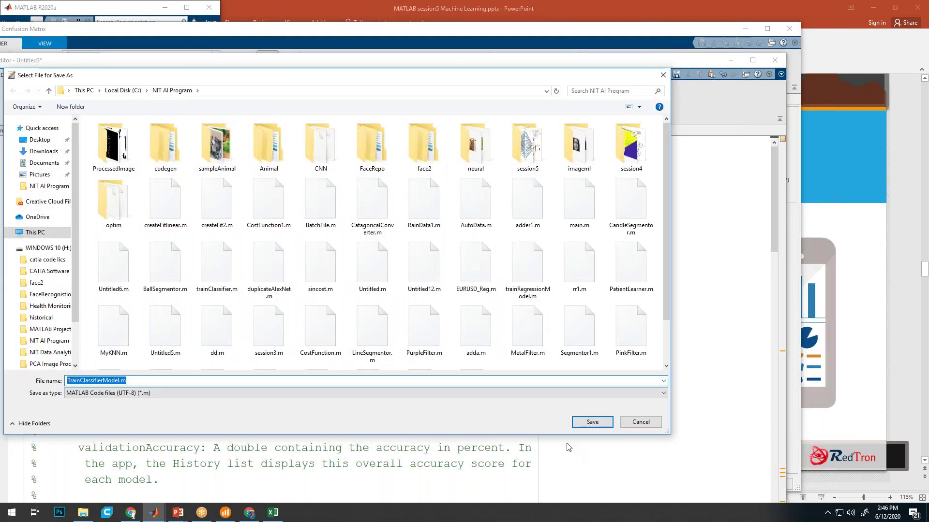
{"action": "left_click", "coordinate": [590, 423]}
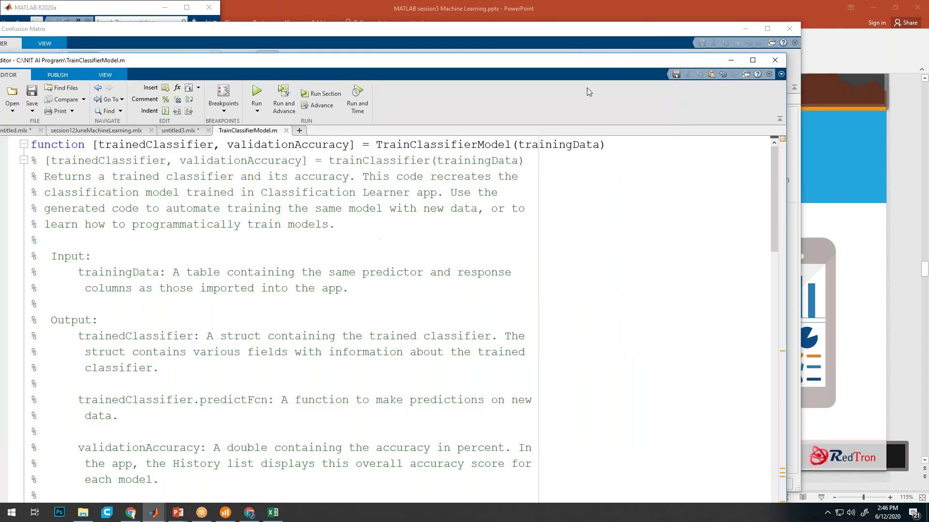
Copy the output list and TrainClassifierModel(trainingData) call from the function declaration on line 1, leaving out the function keyword
{"action": "left_click_drag", "start_coordinate": [621, 65], "coordinate": [456, 81]}
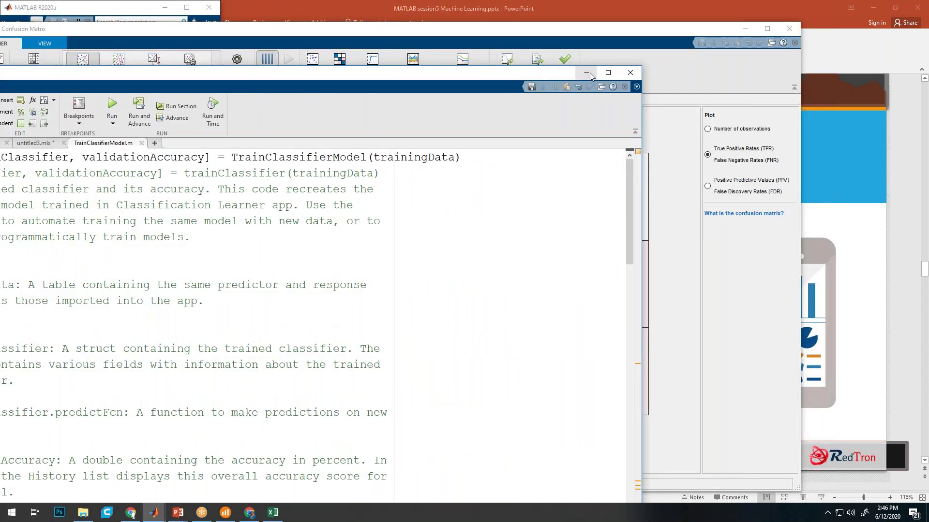
{"action": "left_click_drag", "start_coordinate": [461, 157], "coordinate": [10, 155]}
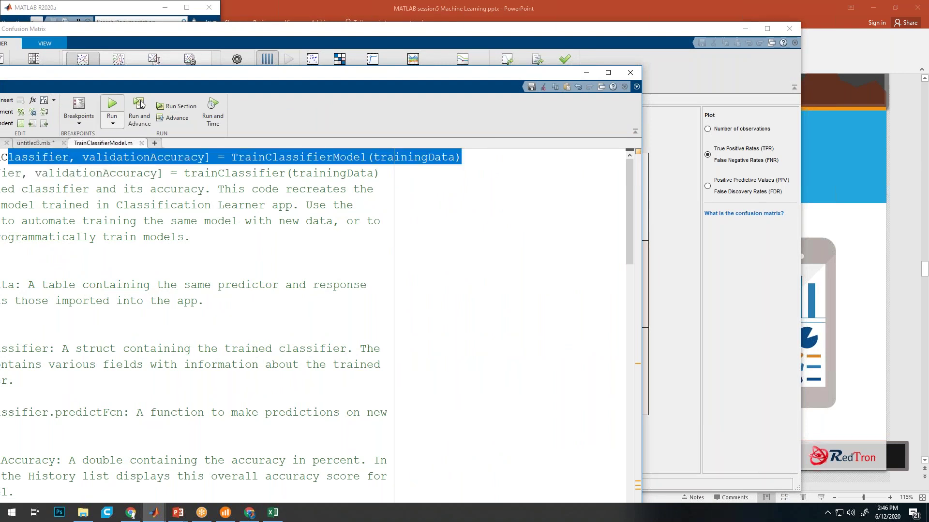
{"action": "left_click_drag", "start_coordinate": [338, 72], "coordinate": [474, 71]}
{"action": "left_click_drag", "start_coordinate": [598, 156], "coordinate": [82, 156]}
{"action": "key", "text": "ctrl+c"}
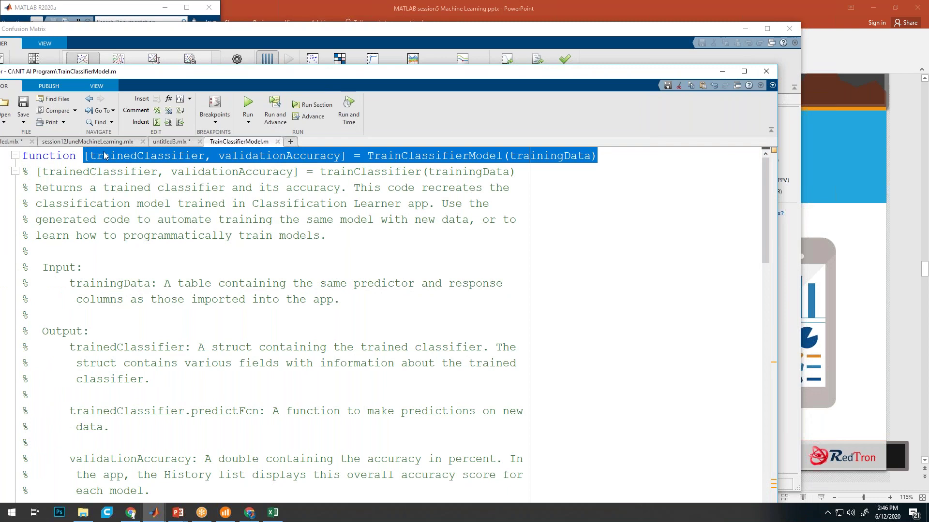
Bring the editor window back to the front, maximize it and switch to the untitled3.mlx live script
{"action": "left_click_drag", "start_coordinate": [573, 77], "coordinate": [437, 80]}
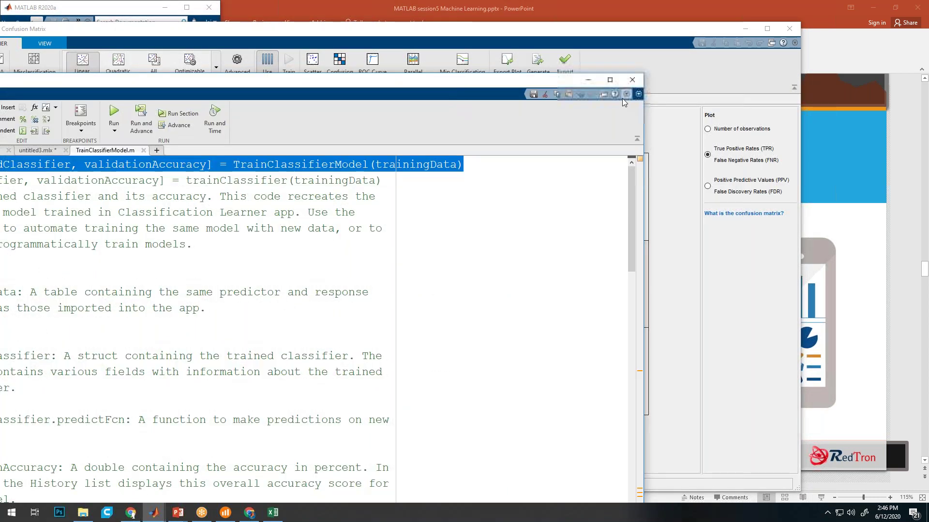
{"action": "left_click", "coordinate": [584, 77]}
{"action": "left_click", "coordinate": [155, 513]}
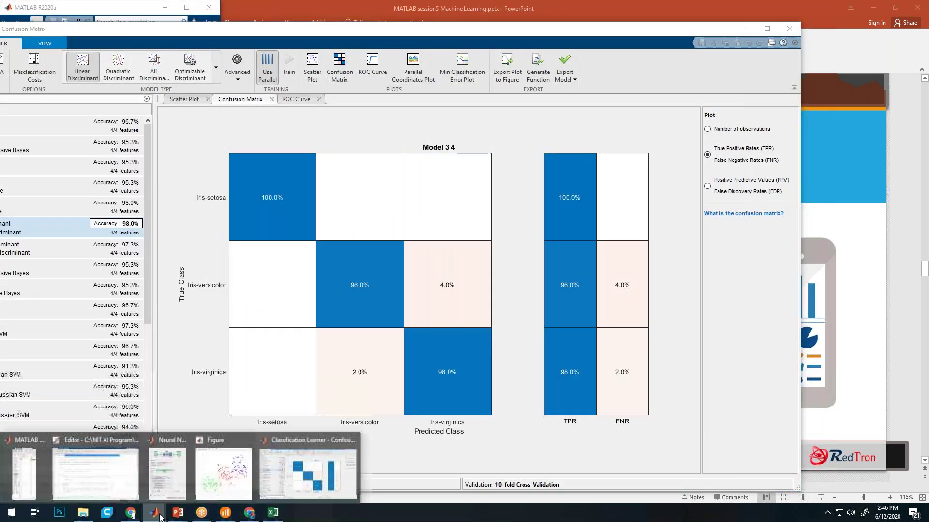
{"action": "left_click", "coordinate": [116, 476]}
{"action": "double_click", "coordinate": [608, 77]}
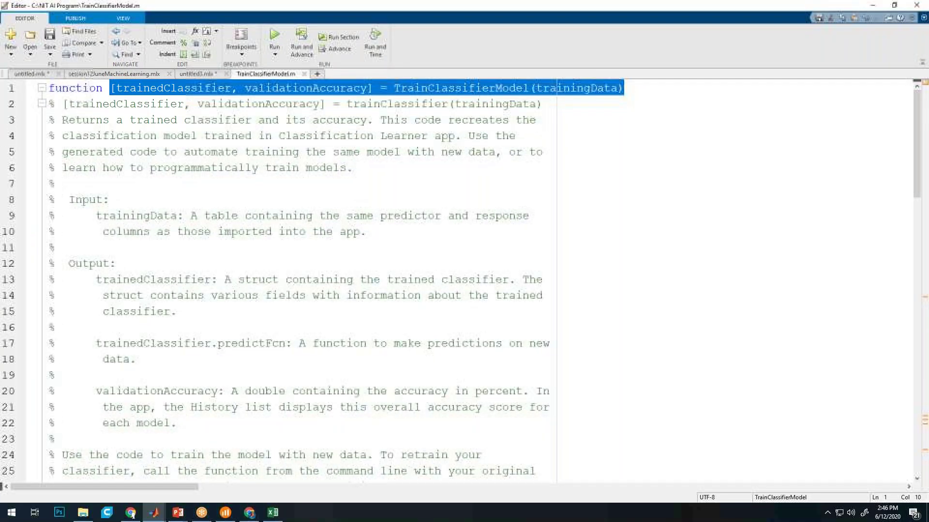
{"action": "left_click", "coordinate": [202, 78]}
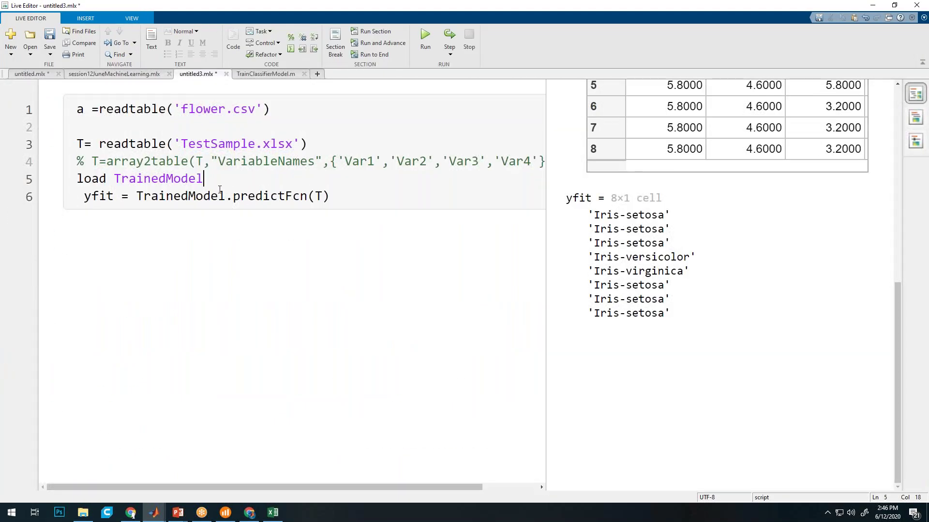
Replace the load TrainedModel line with the copied TrainClassifierModel call and widen the code area to show the whole line
{"action": "left_click_drag", "start_coordinate": [209, 179], "coordinate": [77, 180]}
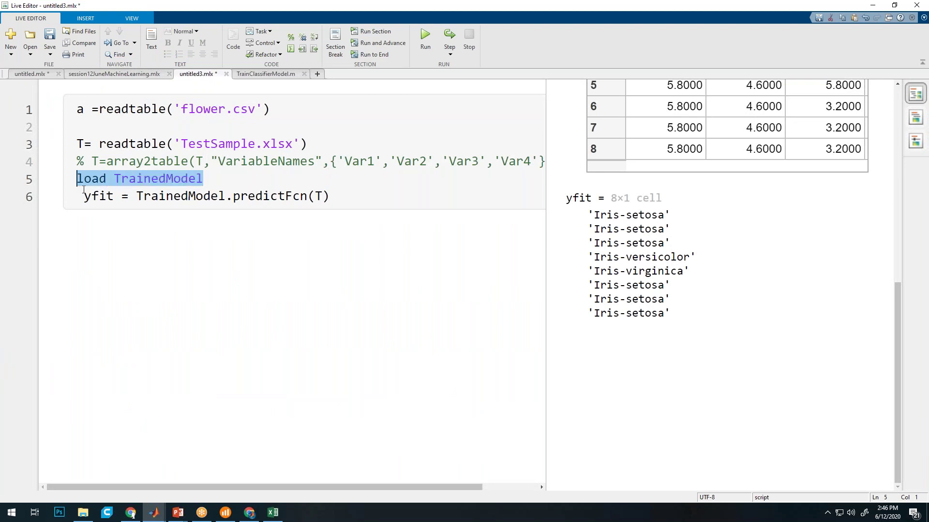
{"action": "key", "text": "BackSpace"}
{"action": "key", "text": "ctrl+v"}
{"action": "left_click_drag", "start_coordinate": [312, 486], "coordinate": [160, 486]}
{"action": "left_click_drag", "start_coordinate": [546, 238], "coordinate": [661, 230]}
{"action": "left_click", "coordinate": [464, 196]}
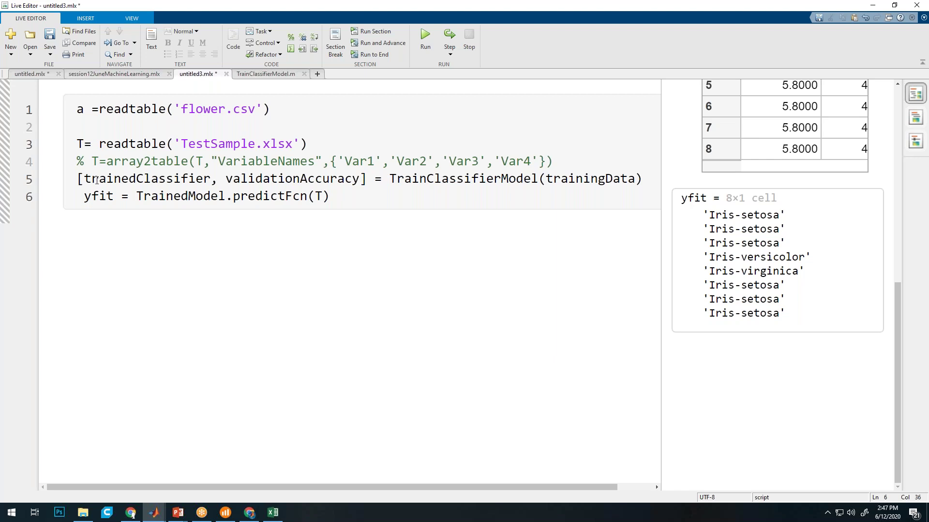
Replace TrainedModel with trainedClassifier in the yfit prediction line and run the live script
{"action": "left_click_drag", "start_coordinate": [86, 178], "coordinate": [210, 183]}
{"action": "key", "text": "ctrl+c"}
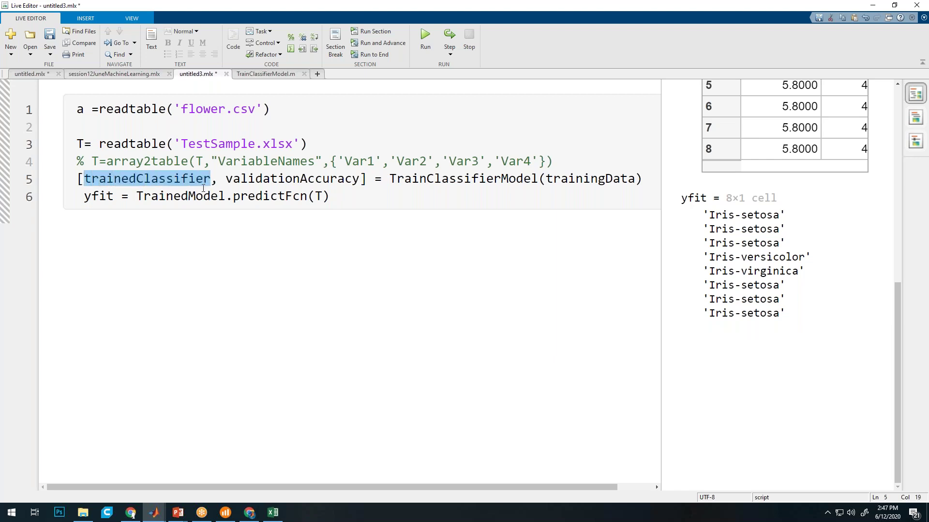
{"action": "mouse_move", "coordinate": [226, 198]}
{"action": "left_click_drag", "start_coordinate": [225, 197], "coordinate": [139, 199]}
{"action": "key", "text": "ctrl+v"}
{"action": "key", "text": "Left"}
{"action": "key", "text": "Left"}
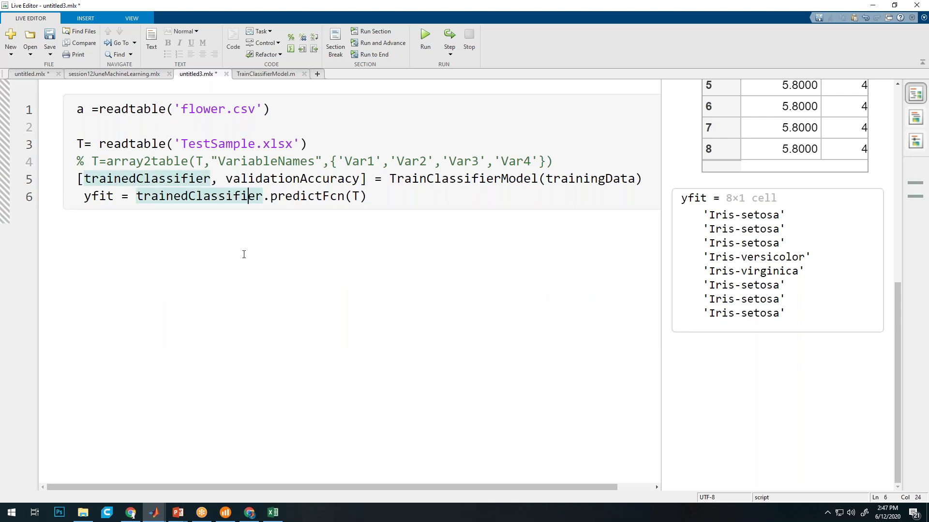
{"action": "key", "text": "End"}
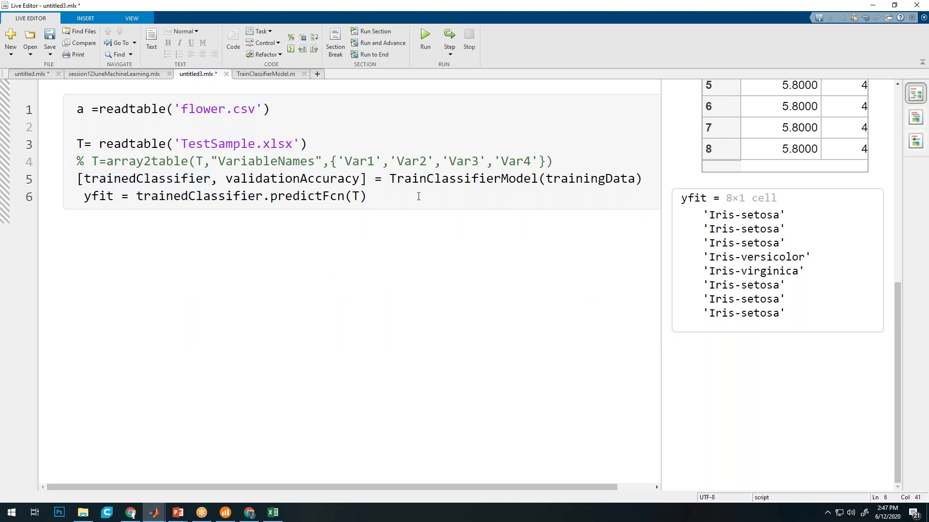
{"action": "left_click", "coordinate": [425, 39]}
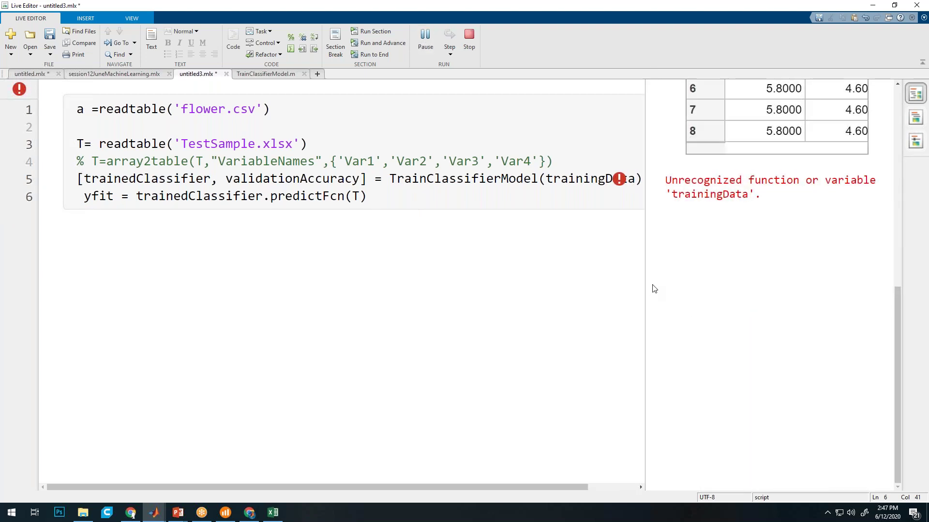
Rename the variable a to trainingData in the flower.csv readtable line and run the live script again
{"action": "left_click_drag", "start_coordinate": [646, 280], "coordinate": [673, 245]}
{"action": "left_click_drag", "start_coordinate": [635, 181], "coordinate": [535, 180]}
{"action": "key", "text": "ctrl+c"}
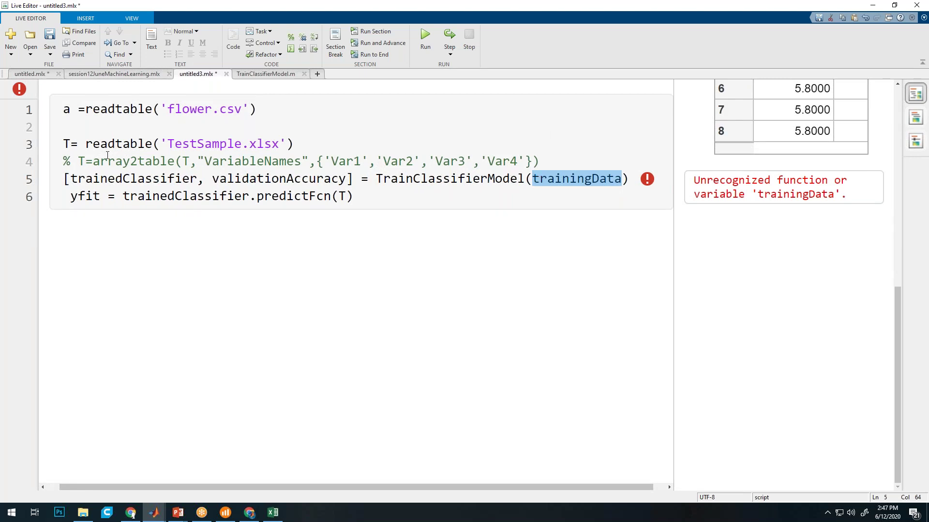
{"action": "double_click", "coordinate": [66, 109]}
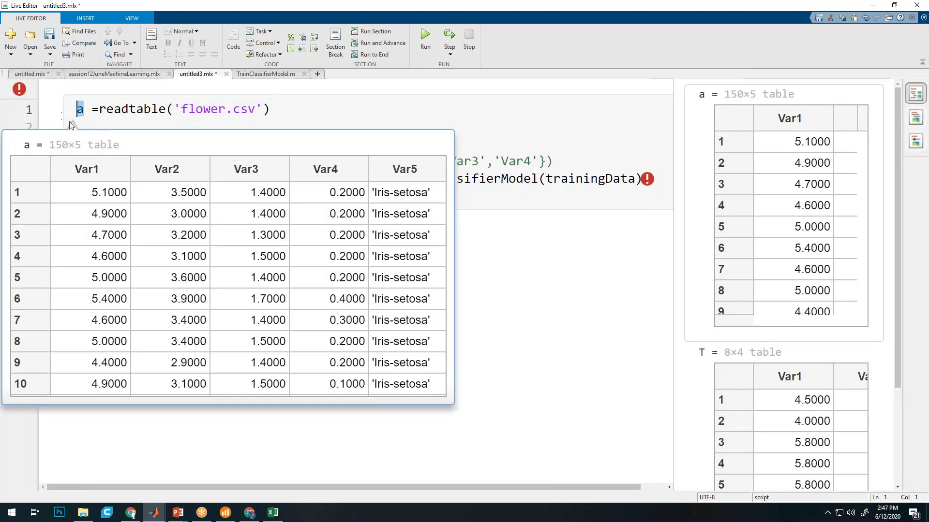
{"action": "key", "text": "ctrl+v"}
{"action": "left_click", "coordinate": [321, 143]}
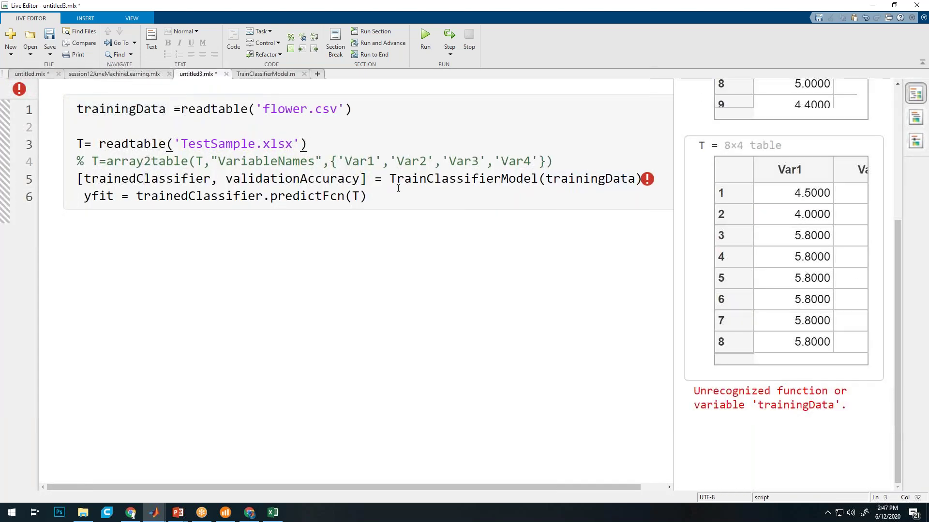
{"action": "left_click", "coordinate": [425, 36]}
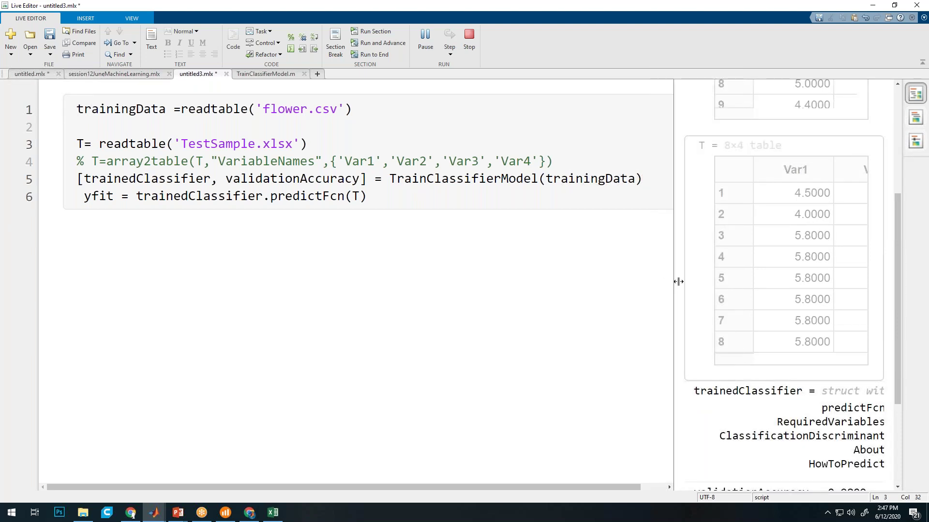
Examine the trained classifier, validation accuracy and yfit predictions in the output, and compare them with the TestSample.xlsx input line
{"action": "left_click_drag", "start_coordinate": [668, 278], "coordinate": [451, 263]}
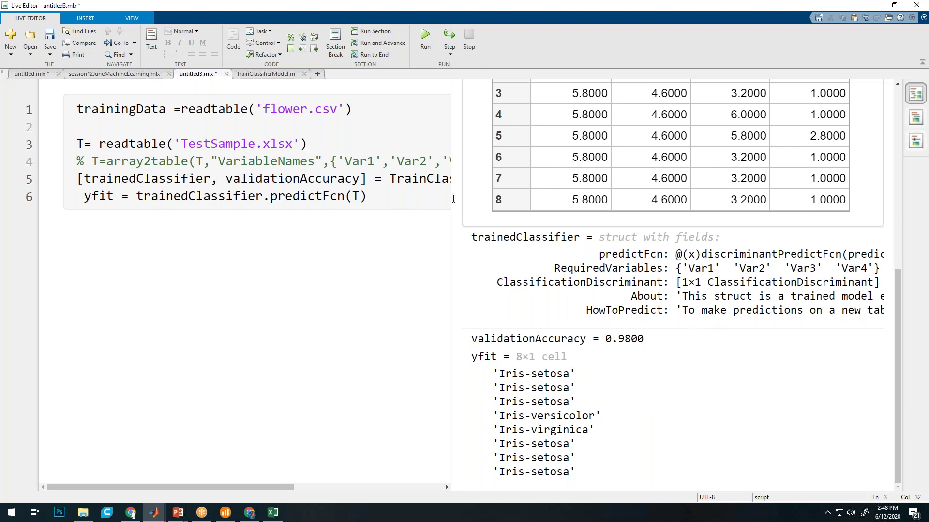
{"action": "left_click_drag", "start_coordinate": [452, 196], "coordinate": [621, 197]}
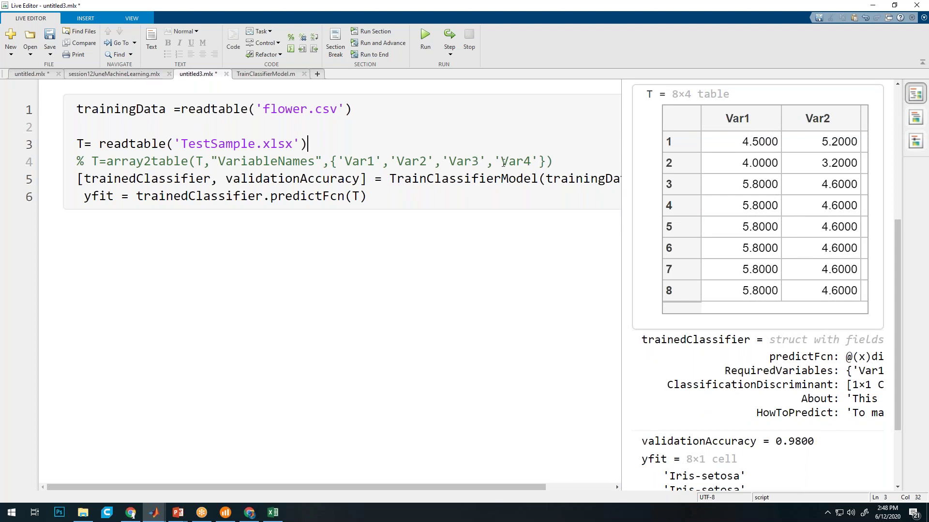
{"action": "left_click_drag", "start_coordinate": [77, 144], "coordinate": [324, 145]}
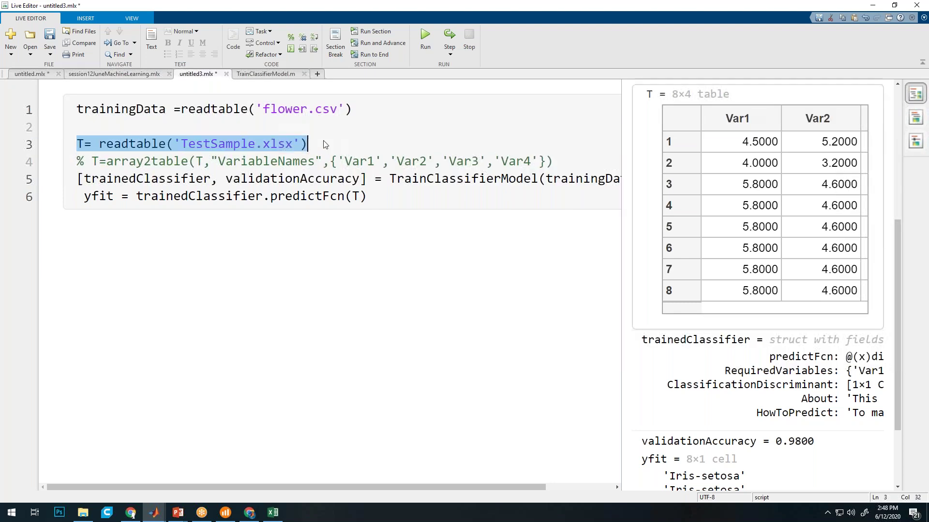
{"action": "mouse_move", "coordinate": [337, 196]}
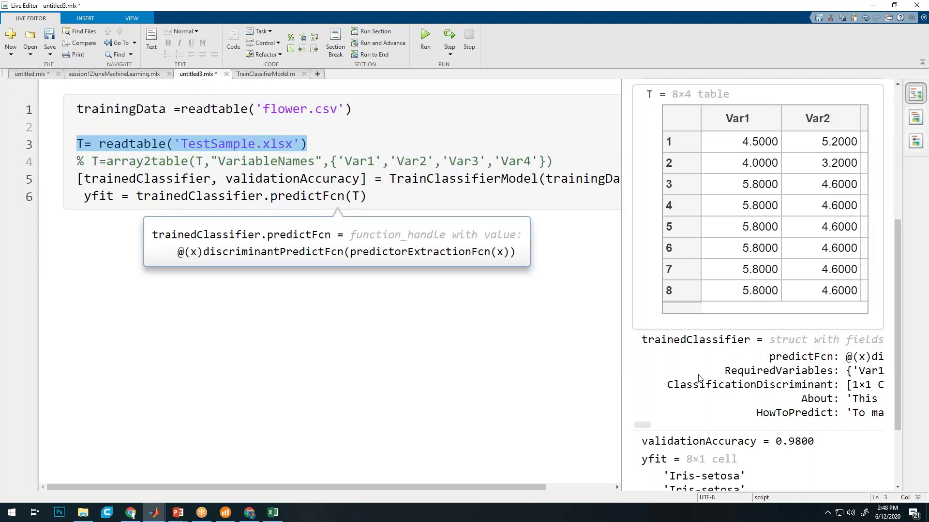
{"action": "scroll", "coordinate": [699, 378], "scroll_direction": "down", "scroll_amount": 3}
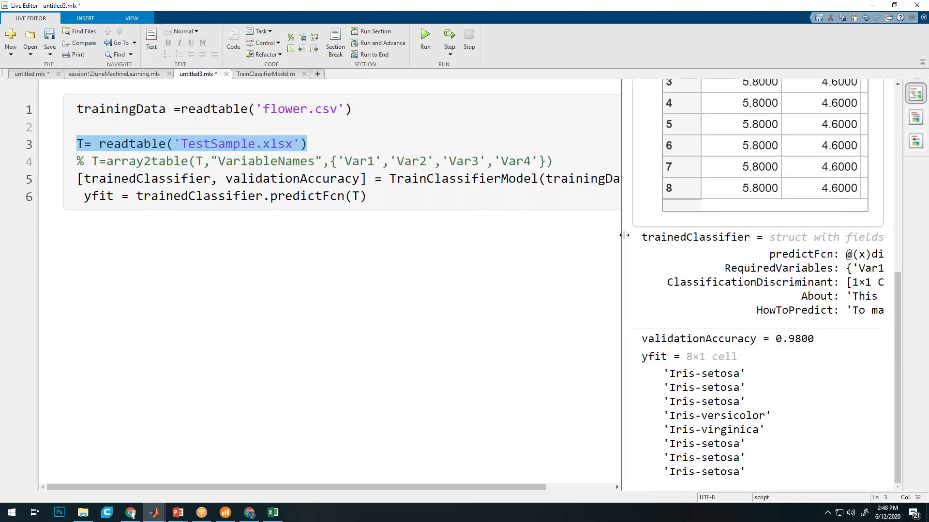
{"action": "left_click_drag", "start_coordinate": [624, 233], "coordinate": [635, 232]}
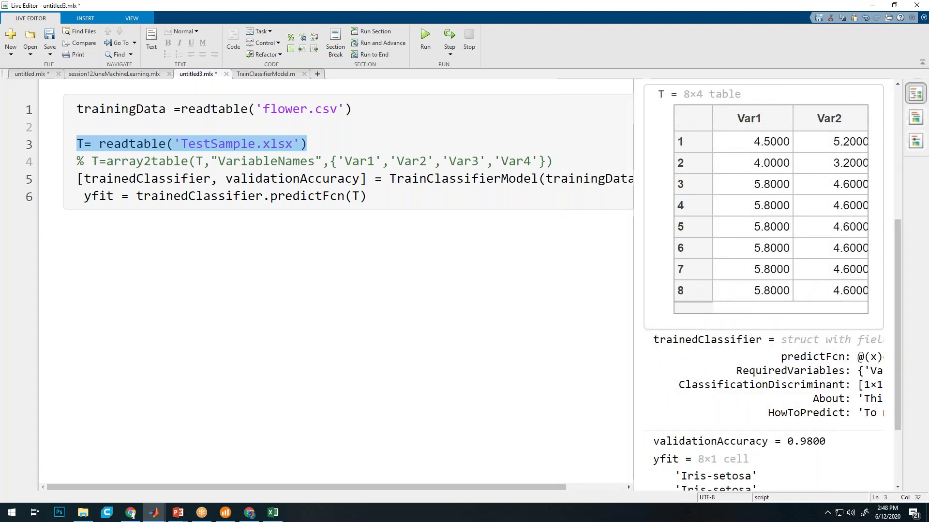
Switch to the main MATLAB window and maximize it
{"action": "mouse_move", "coordinate": [153, 512]}
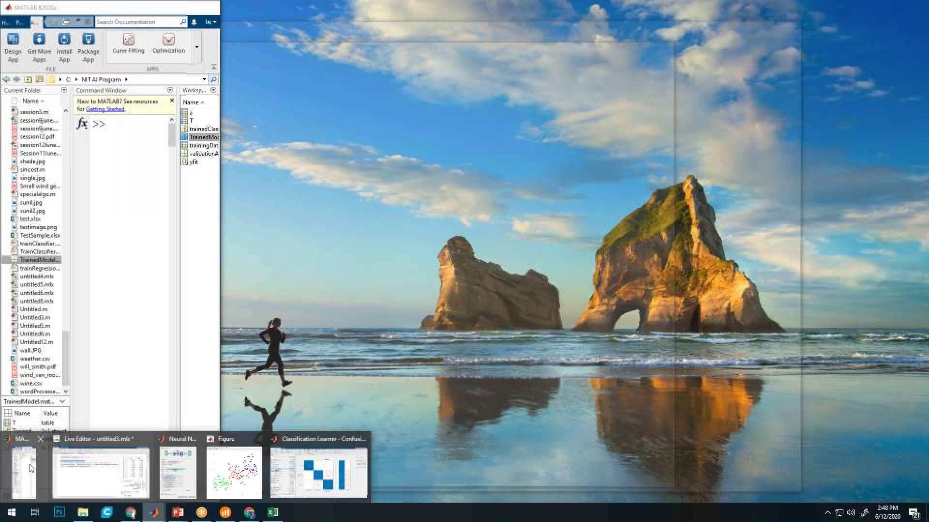
{"action": "left_click", "coordinate": [30, 468]}
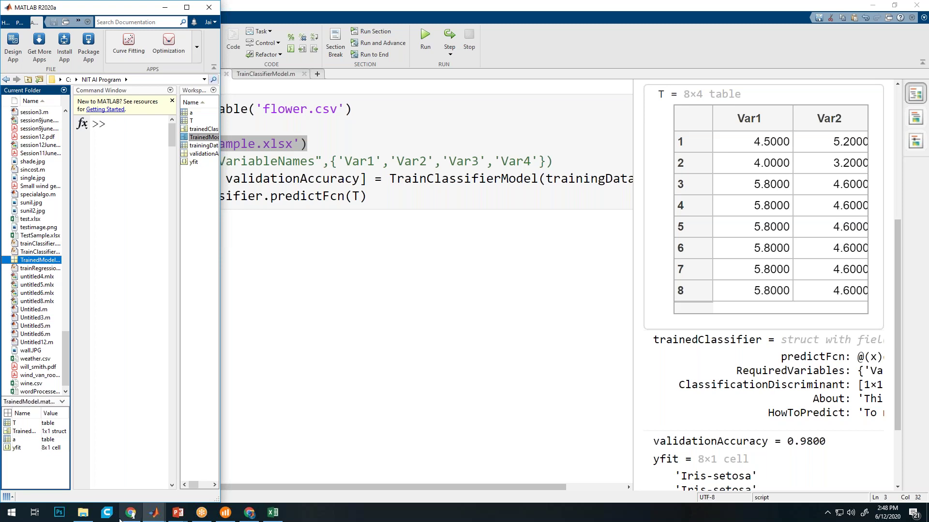
{"action": "left_click", "coordinate": [187, 8]}
Insert a section break after the yfit prediction line in untitled3.mlx
{"action": "left_click", "coordinate": [369, 192]}
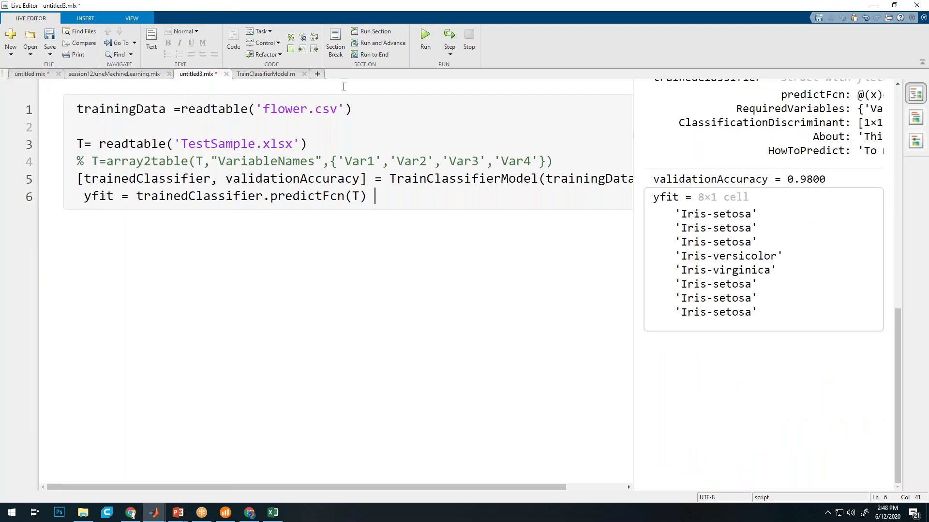
{"action": "left_click", "coordinate": [335, 41]}
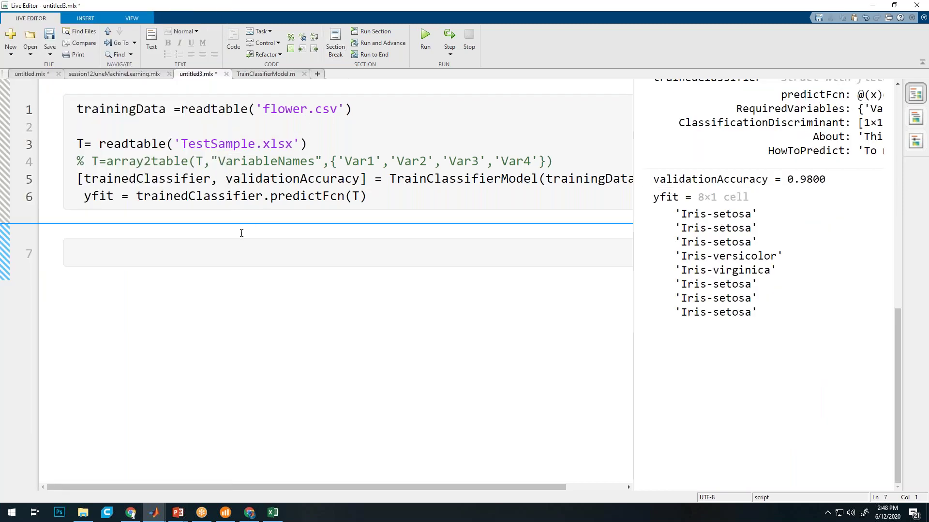
Add the text line "case 2" to the new section and insert an empty code block below it
{"action": "type", "text": "ca"}
{"action": "key", "text": "BackSpace"}
{"action": "key", "text": "BackSpace"}
{"action": "left_click", "coordinate": [151, 41]}
{"action": "type", "text": "case 2"}
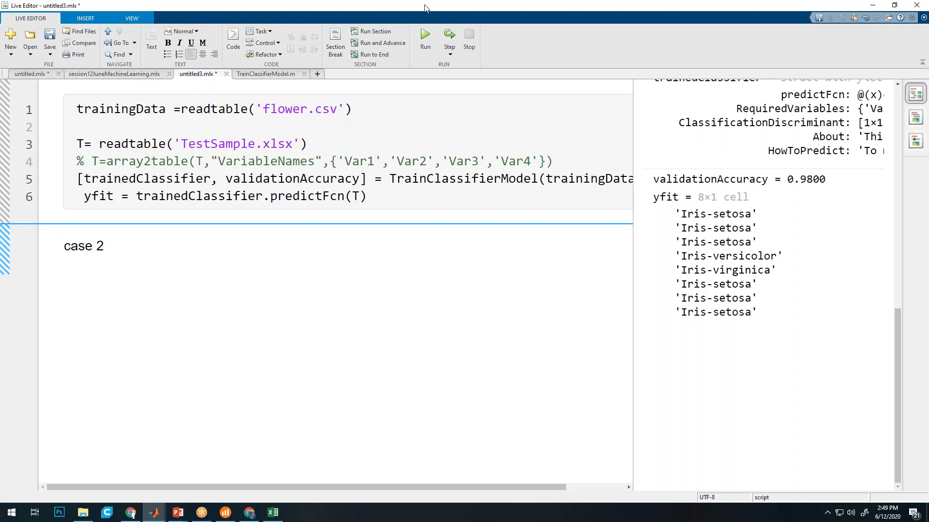
{"action": "left_click", "coordinate": [233, 41]}
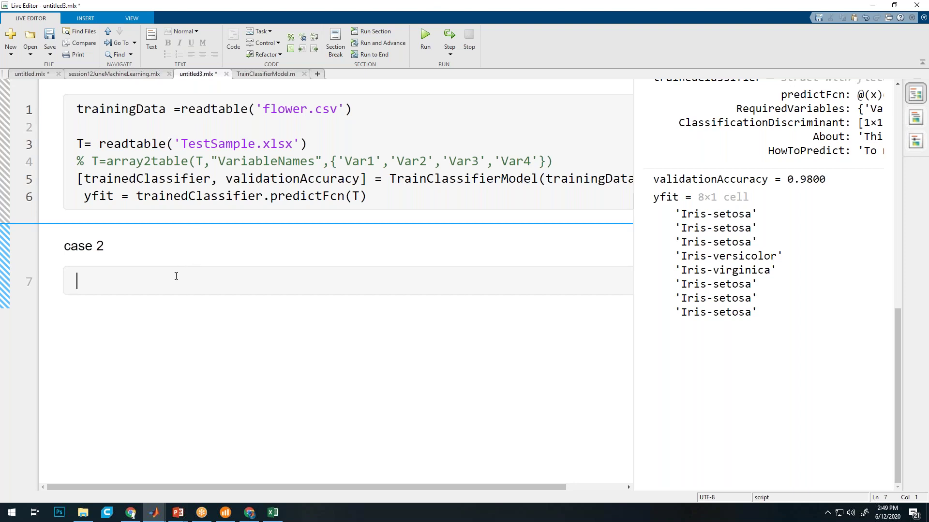
Write data = readtable('pidd.xlsx') in the code block under case 2 and run it
{"action": "type", "text": "data ="}
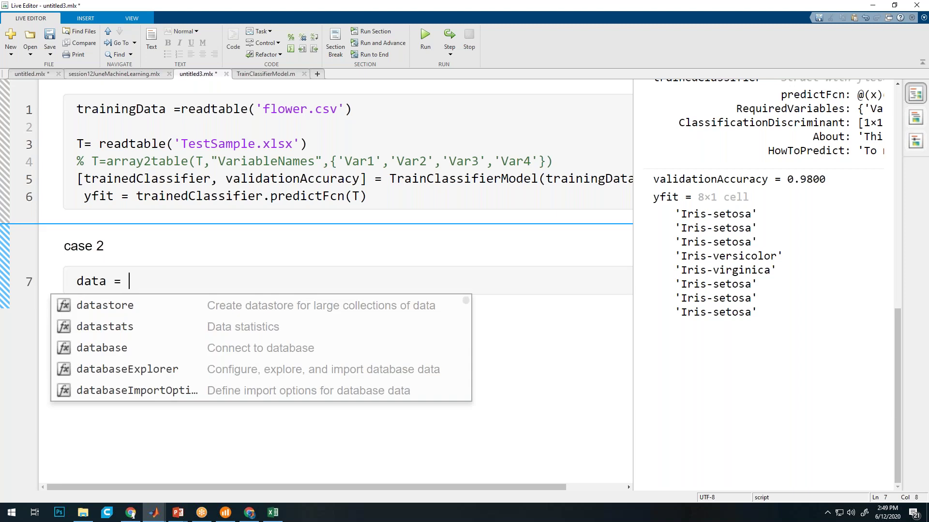
{"action": "key", "text": "Escape"}
{"action": "type", "text": "rea"}
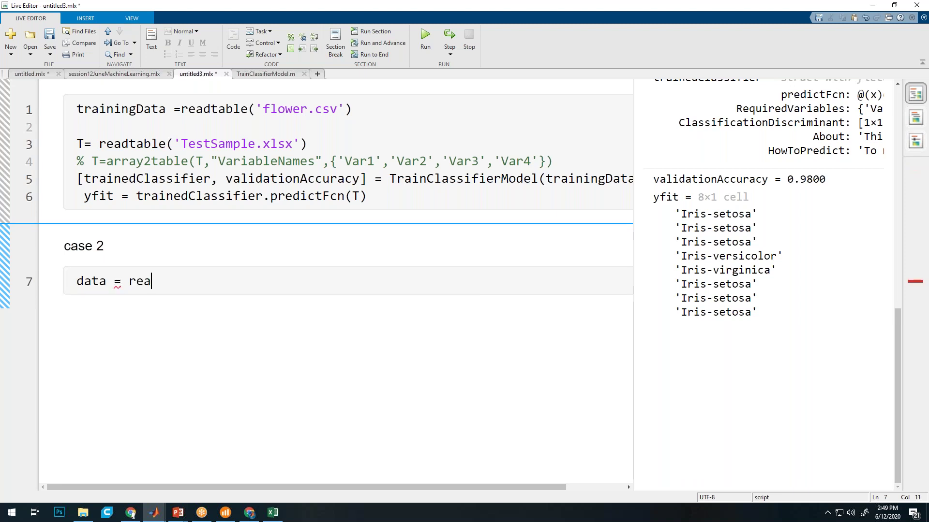
{"action": "type", "text": "dtable("}
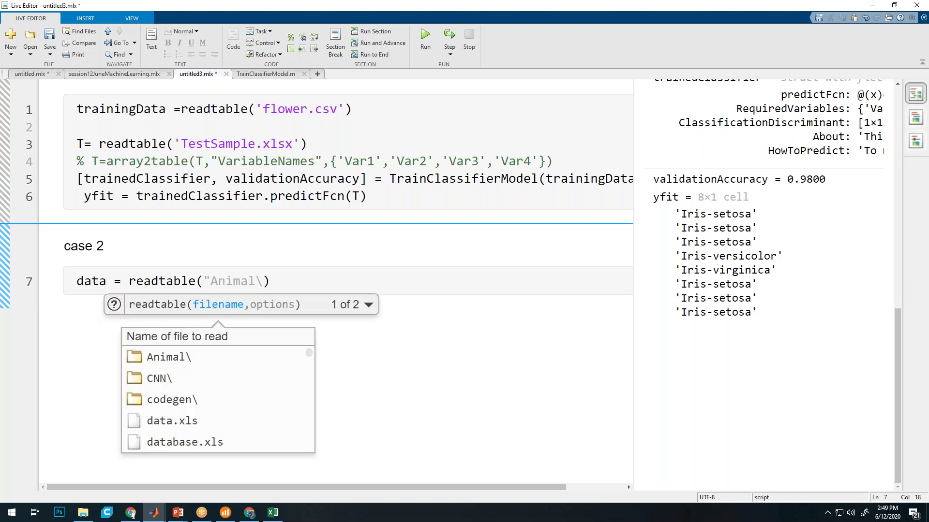
{"action": "type", "text": "'p"}
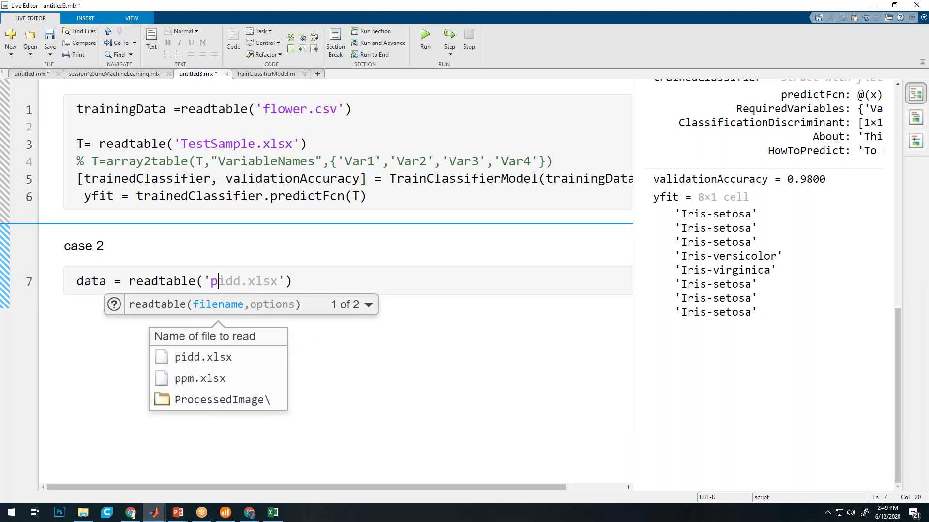
{"action": "key", "text": "Down"}
{"action": "key", "text": "Tab"}
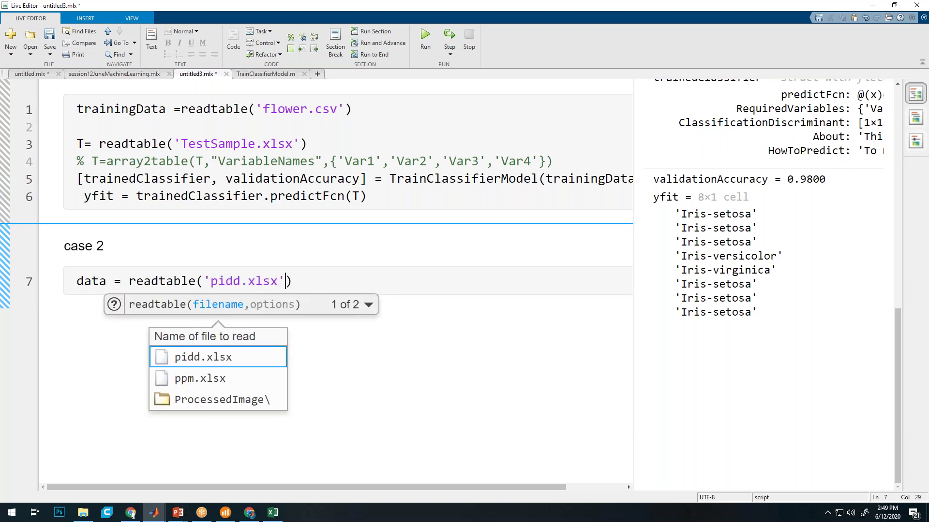
{"action": "type", "text": ")"}
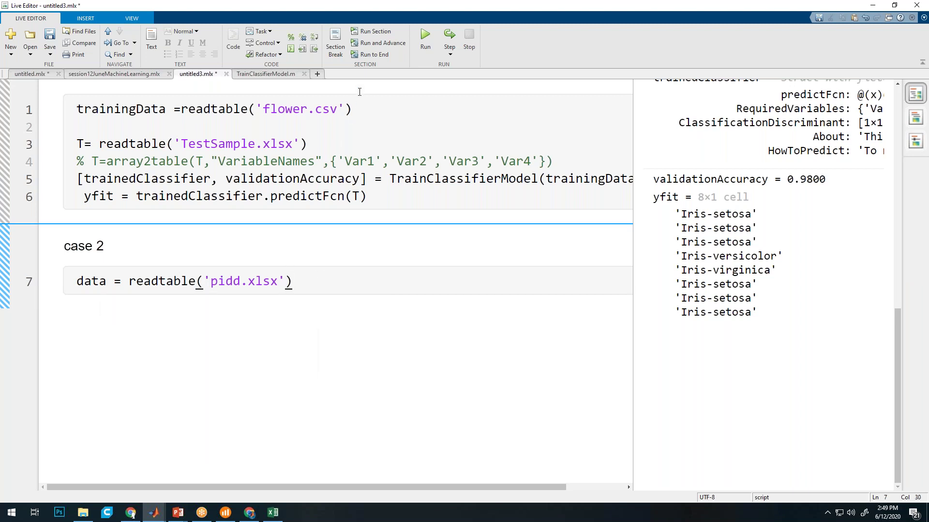
{"action": "left_click", "coordinate": [421, 39]}
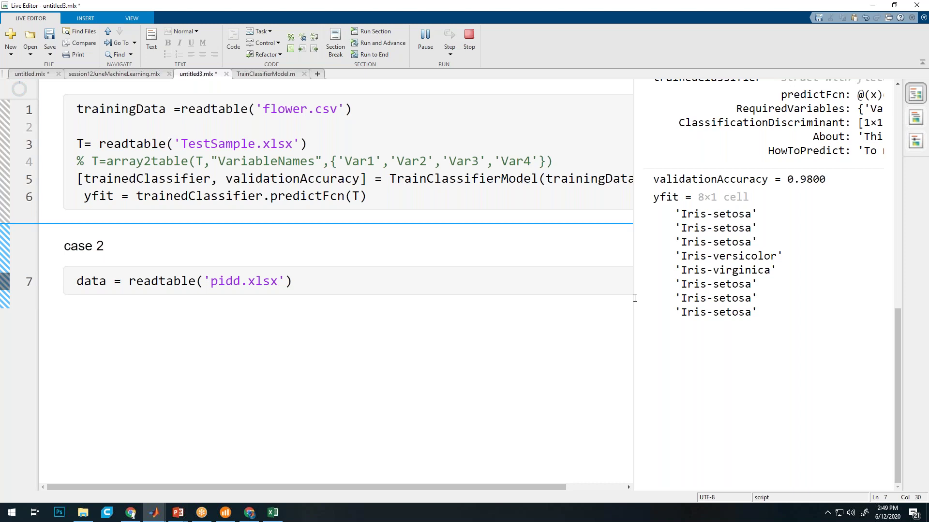
Widen the output area and examine columns Var1 to Var9 of the data table
{"action": "left_click_drag", "start_coordinate": [632, 288], "coordinate": [382, 250]}
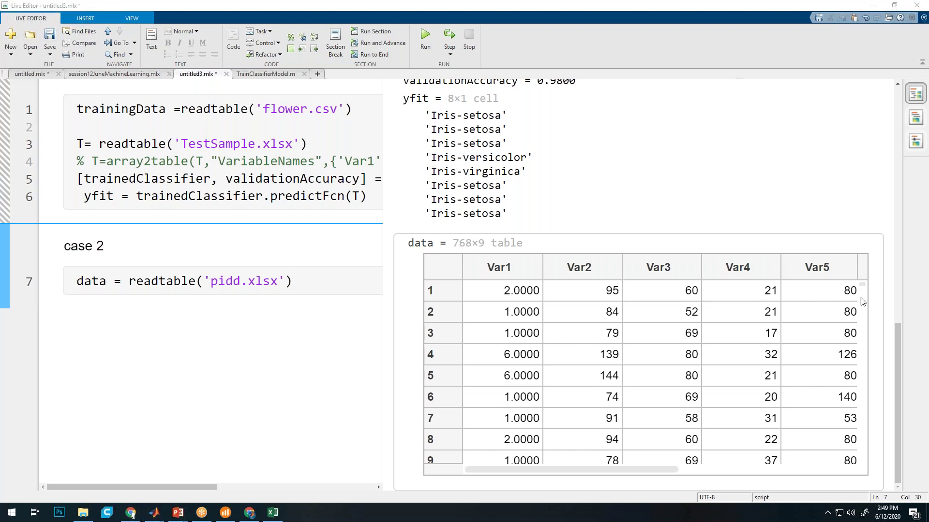
{"action": "left_click_drag", "start_coordinate": [594, 467], "coordinate": [834, 454]}
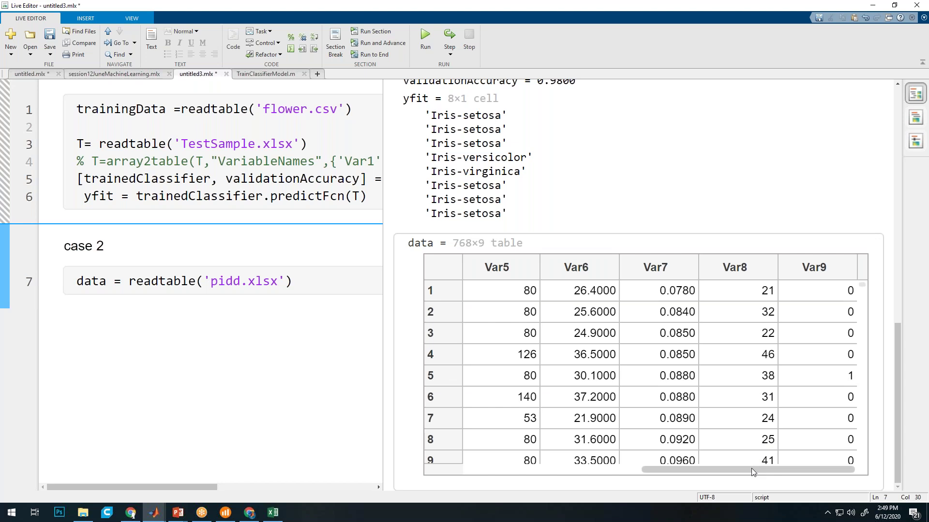
{"action": "left_click_drag", "start_coordinate": [750, 469], "coordinate": [573, 469]}
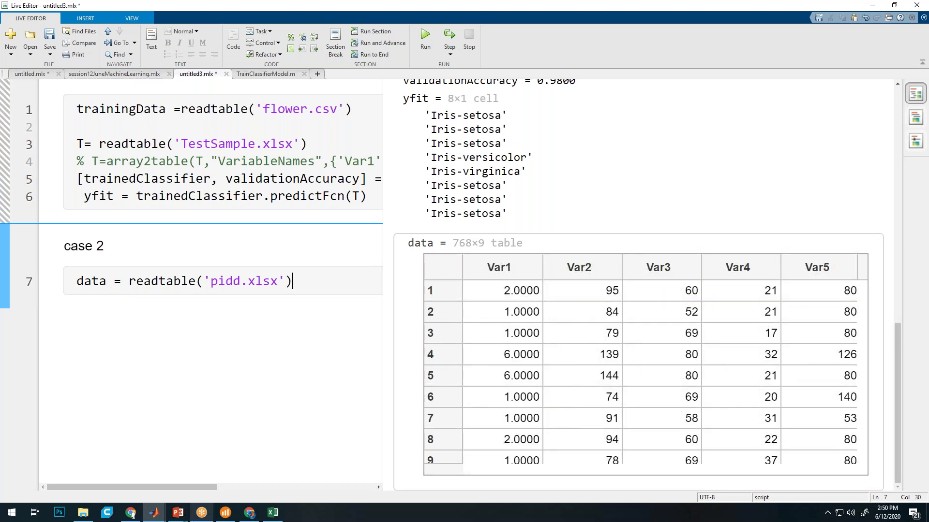
Close the Classification Learner session with the iris confusion matrix, discarding its models
{"action": "mouse_move", "coordinate": [160, 514]}
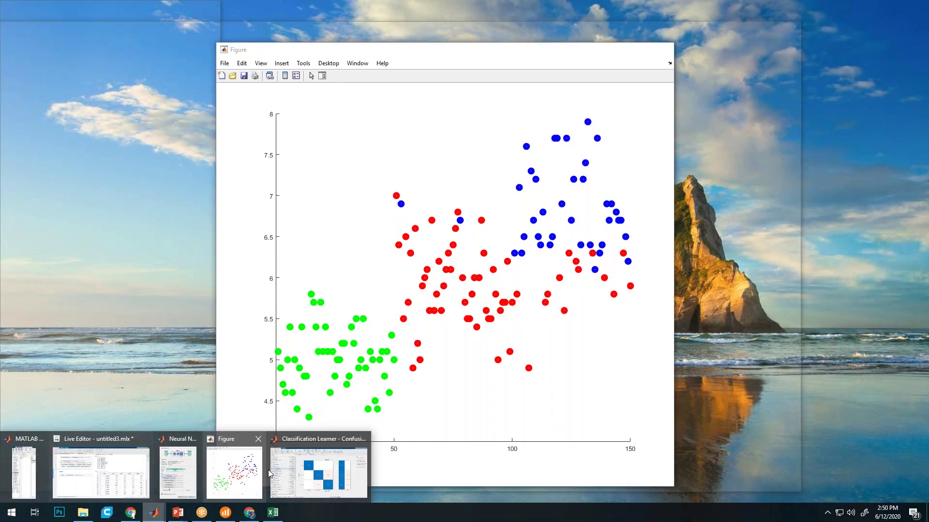
{"action": "left_click", "coordinate": [273, 472]}
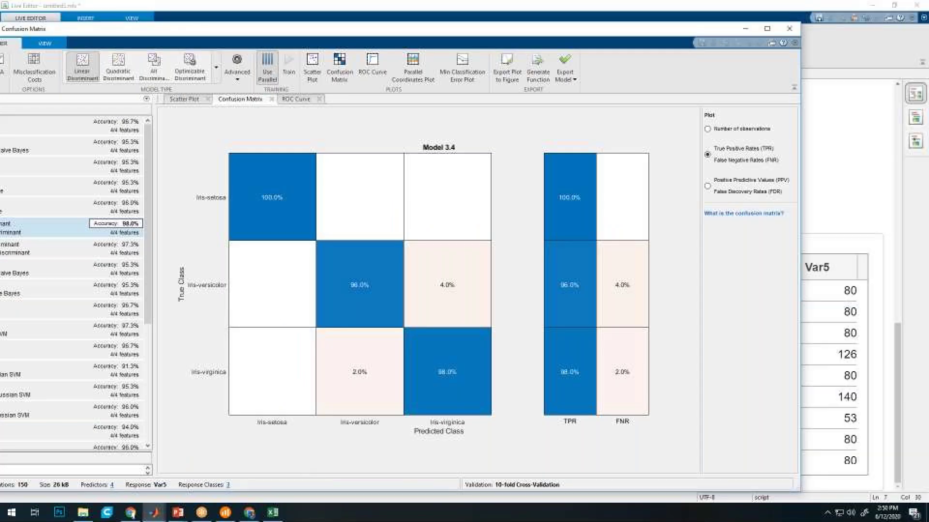
{"action": "left_click_drag", "start_coordinate": [628, 79], "coordinate": [628, 81]}
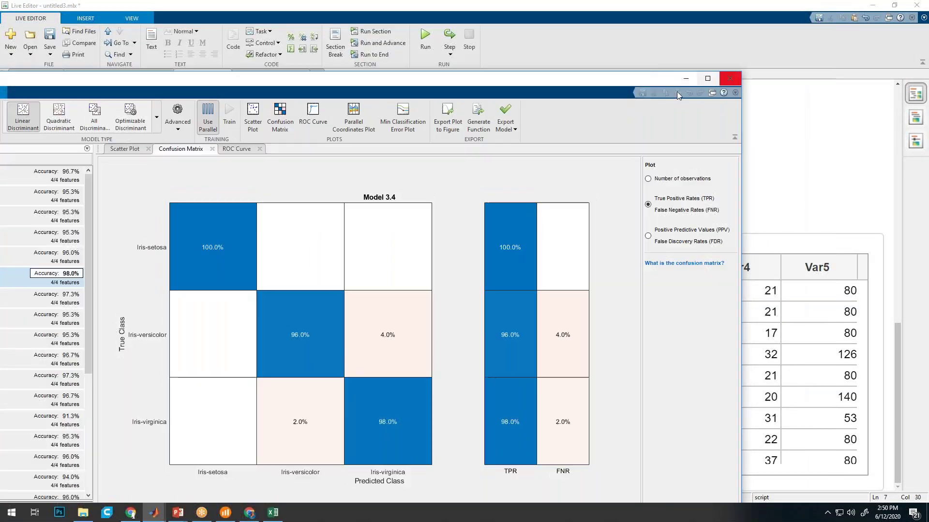
{"action": "left_click", "coordinate": [730, 78]}
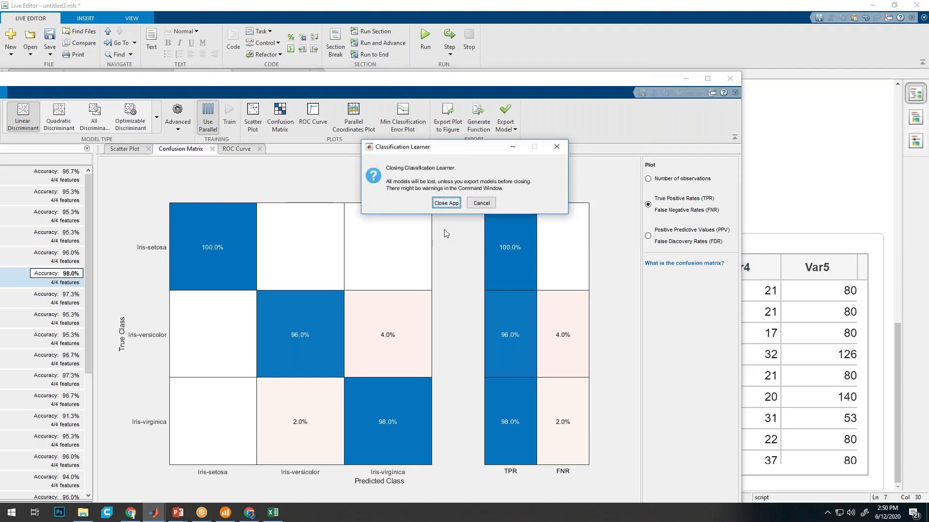
{"action": "key", "text": "Return"}
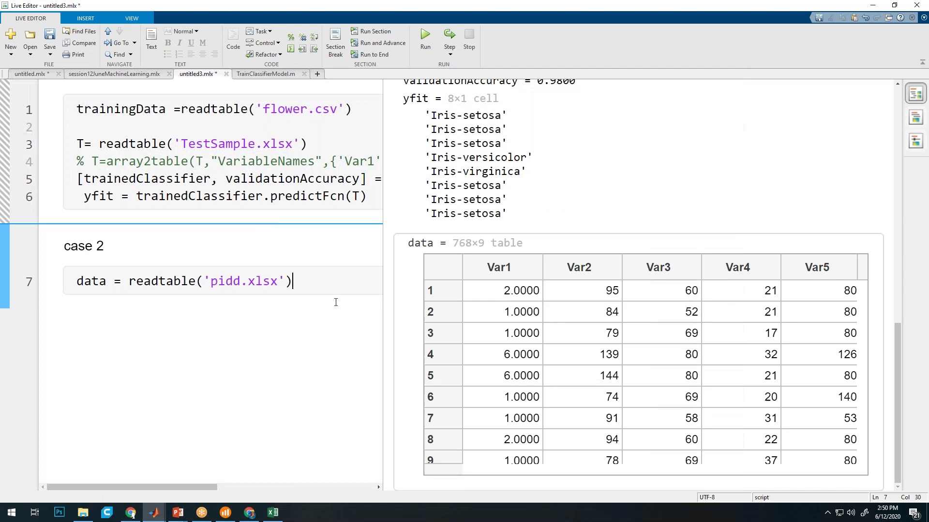
{"action": "key", "text": "Return"}
{"action": "type", "text": "cl"}
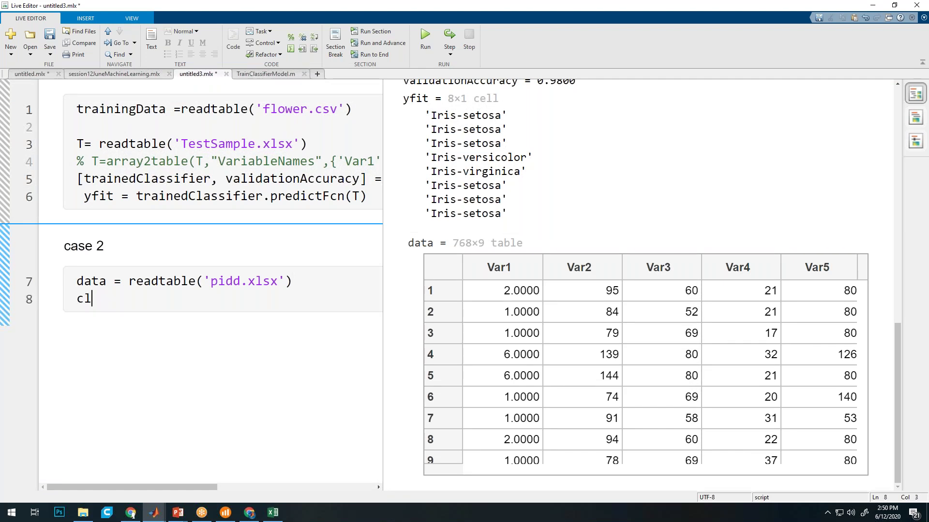
{"action": "type", "text": "ass"}
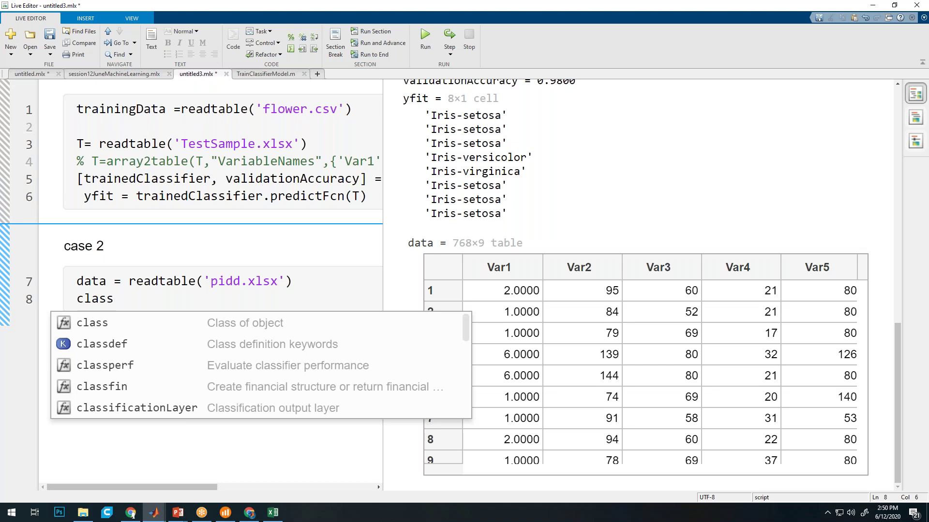
{"action": "type", "text": "fi"}
{"action": "key", "text": "BackSpace"}
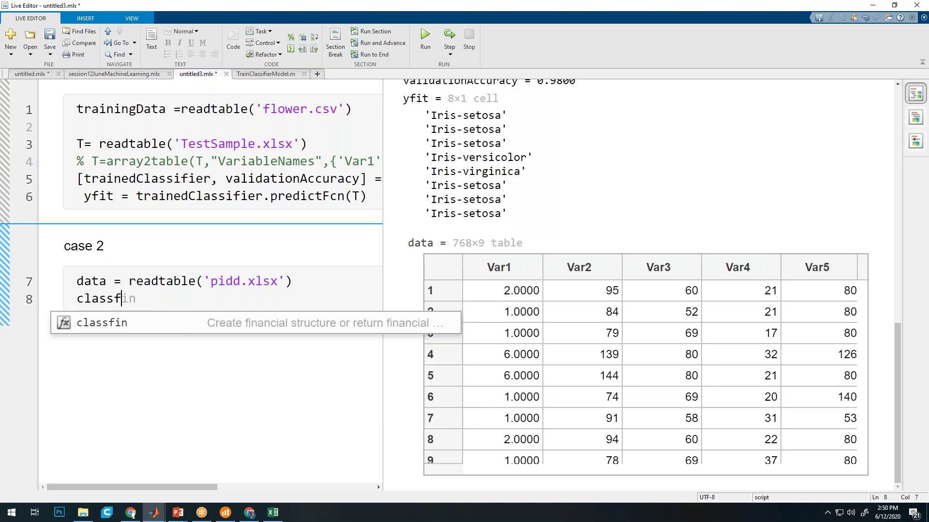
{"action": "type", "text": "icatio"}
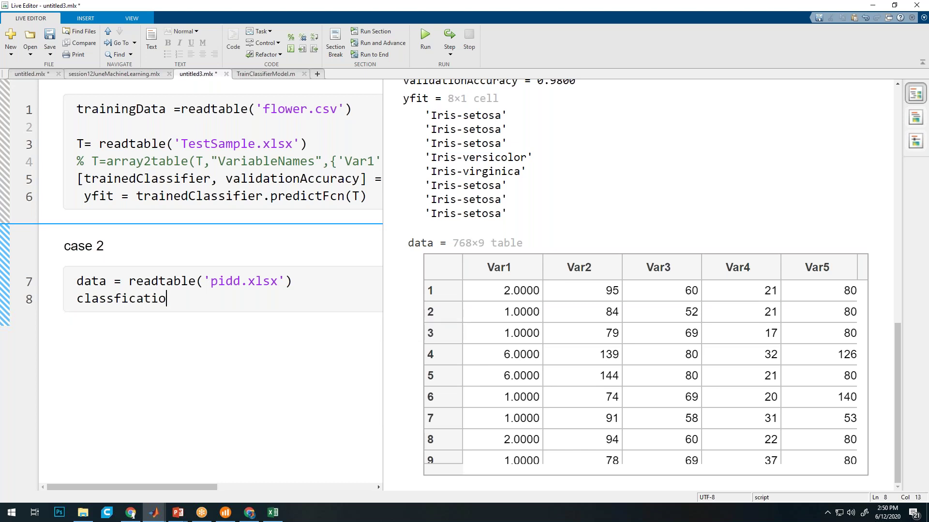
{"action": "type", "text": "n"}
{"action": "type", "text": "a"}
{"action": "key", "text": "BackSpace"}
{"action": "key", "text": "BackSpace"}
{"action": "key", "text": "BackSpace"}
{"action": "key", "text": "BackSpace"}
{"action": "key", "text": "BackSpace"}
{"action": "key", "text": "BackSpace"}
{"action": "key", "text": "BackSpace"}
{"action": "key", "text": "BackSpace"}
{"action": "key", "text": "BackSpace"}
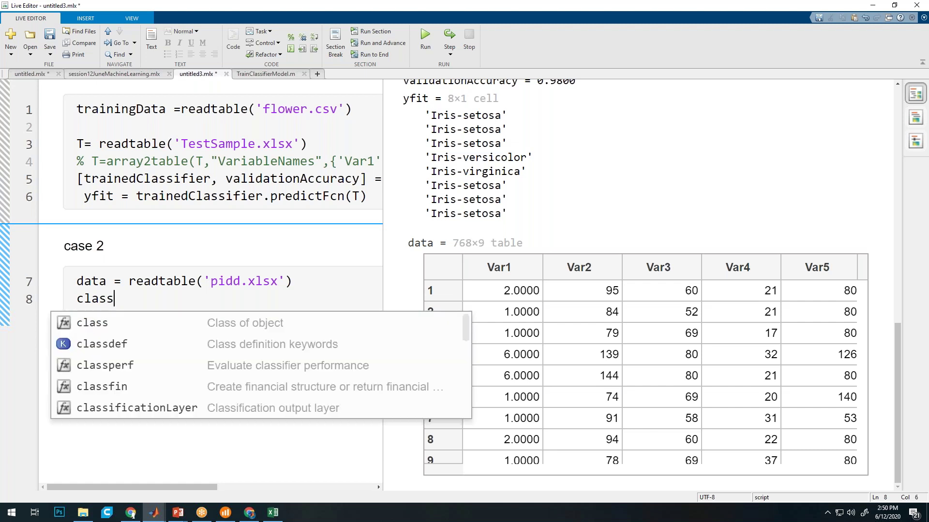
{"action": "key", "text": "BackSpace"}
{"action": "key", "text": "BackSpace"}
{"action": "key", "text": "BackSpace"}
{"action": "key", "text": "BackSpace"}
{"action": "key", "text": "BackSpace"}
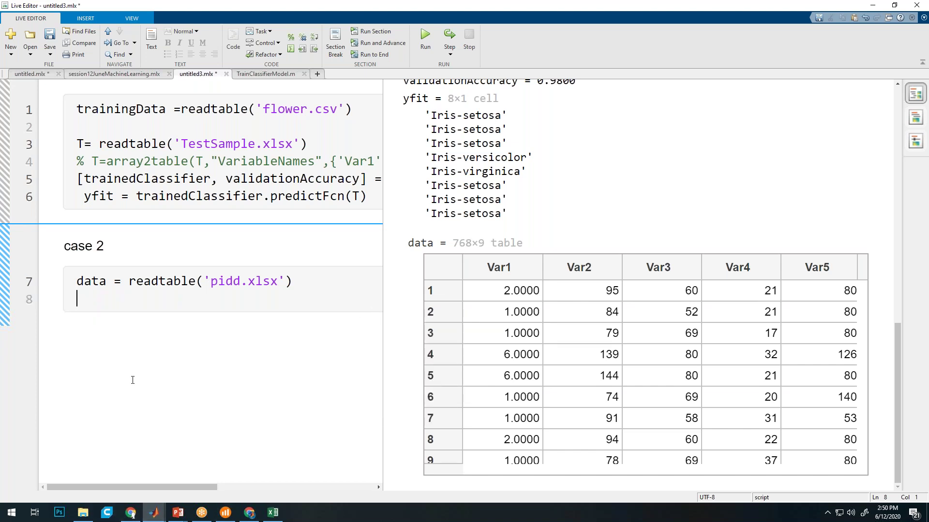
Shrink the live script window and launch the Classification Learner app from the main MATLAB window
{"action": "key", "text": "super+Down"}
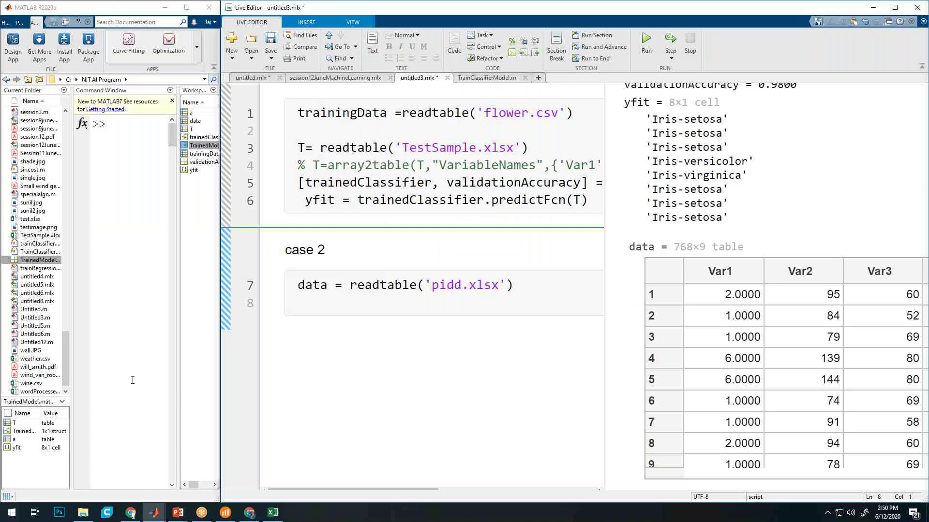
{"action": "left_click", "coordinate": [197, 48]}
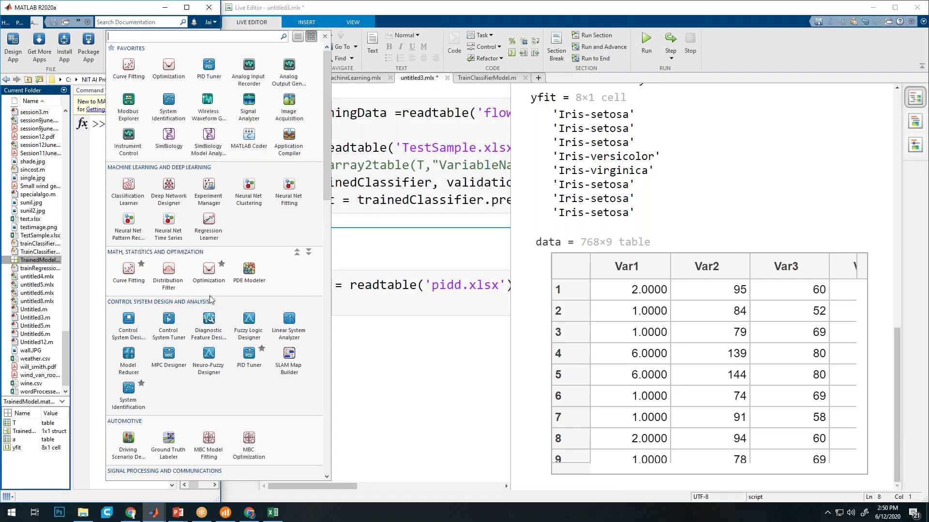
{"action": "scroll", "coordinate": [167, 271], "scroll_direction": "down", "scroll_amount": 2}
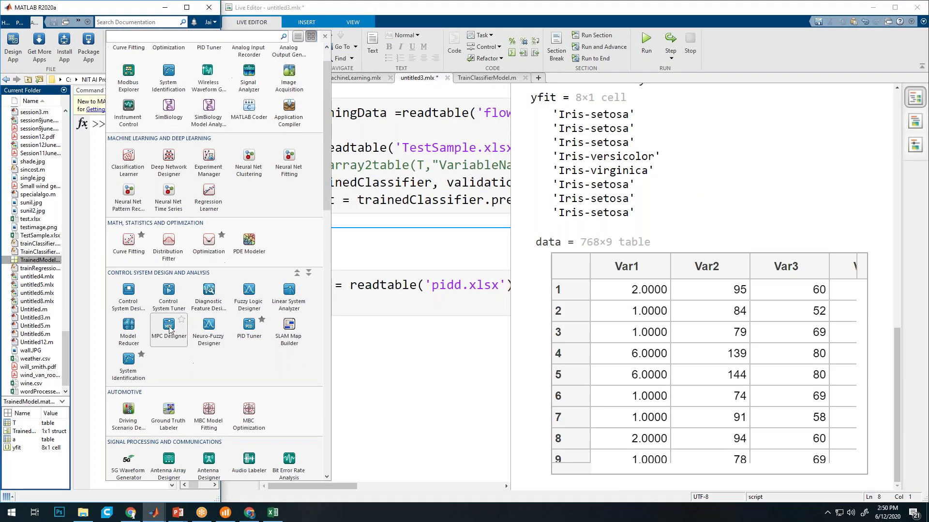
{"action": "scroll", "coordinate": [162, 217], "scroll_direction": "up", "scroll_amount": 1}
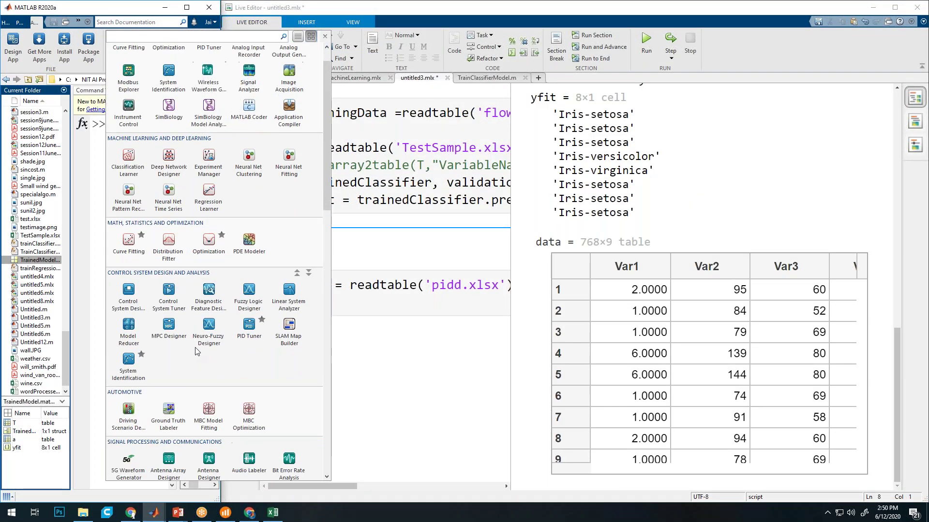
{"action": "left_click", "coordinate": [129, 156]}
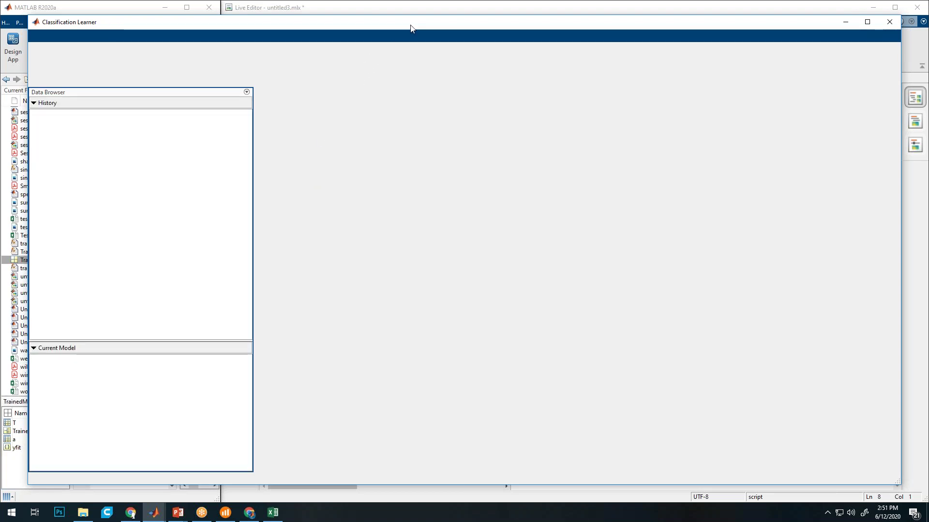
Start a new Classification Learner session from the workspace and open the list of data set variables
{"action": "left_click_drag", "start_coordinate": [411, 28], "coordinate": [611, 62]}
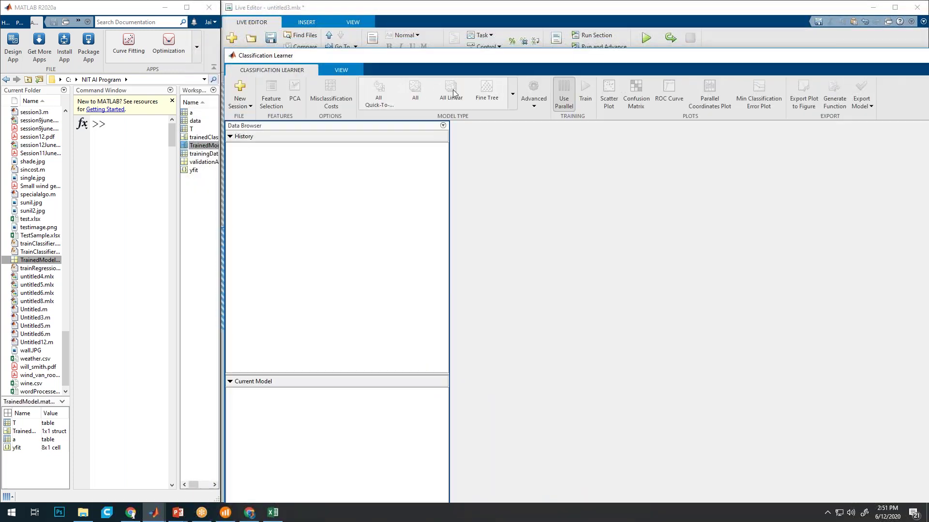
{"action": "left_click", "coordinate": [246, 103]}
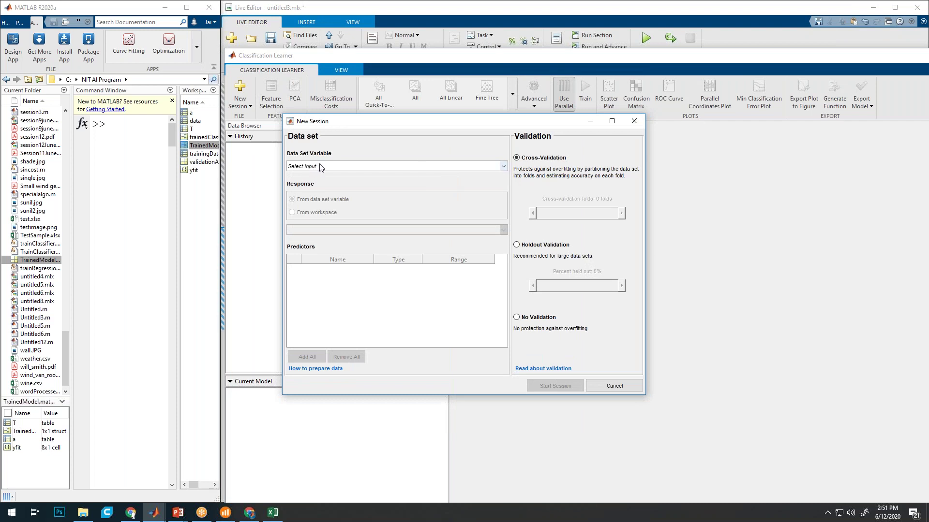
{"action": "left_click", "coordinate": [319, 166]}
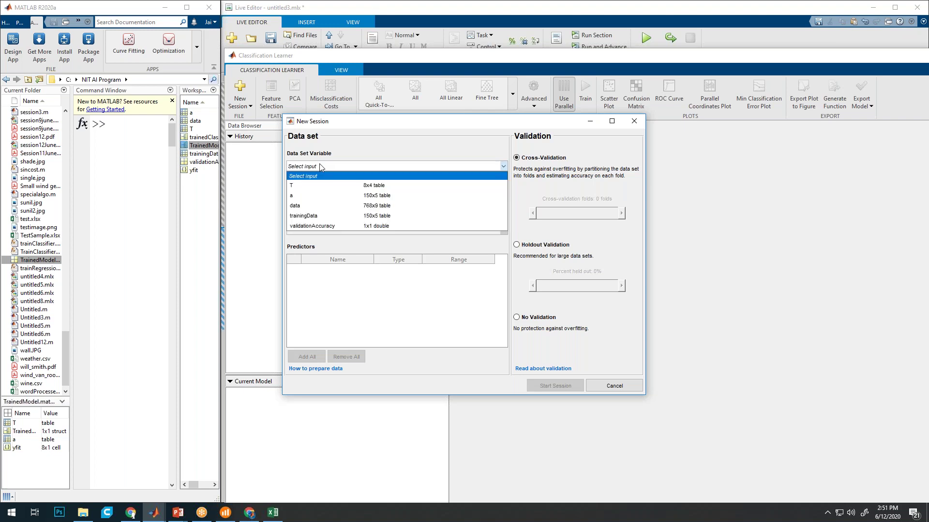
Start a session on the data table with holdout validation at 20%, and maximize the Classification Learner window
{"action": "left_click", "coordinate": [312, 205]}
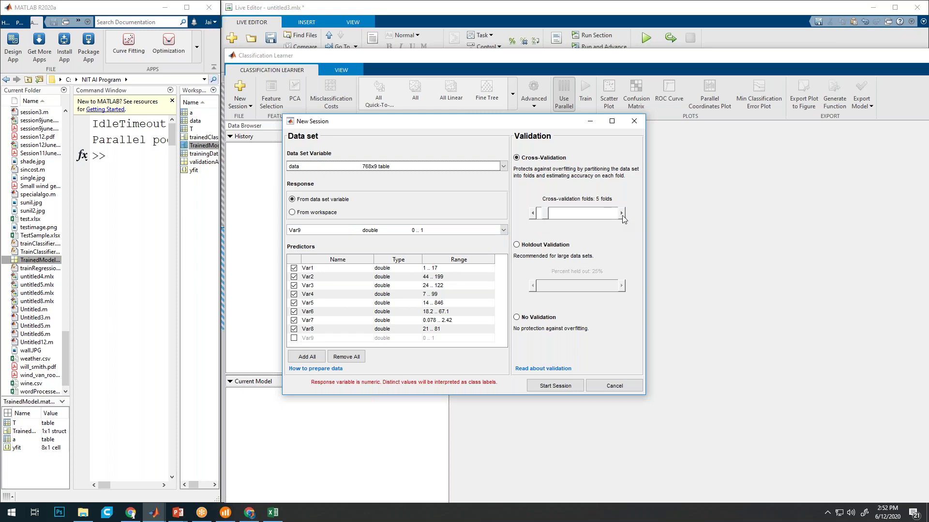
{"action": "left_click", "coordinate": [529, 246]}
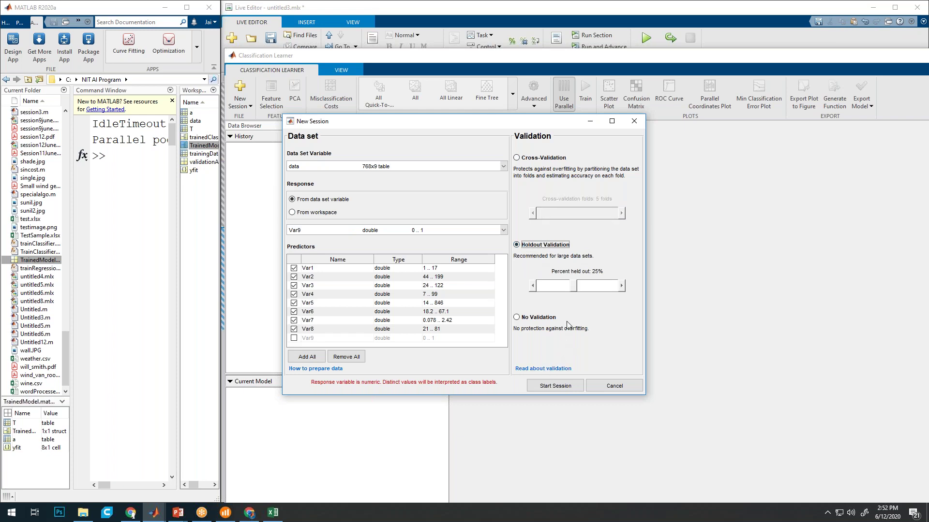
{"action": "left_click_drag", "start_coordinate": [574, 291], "coordinate": [553, 288]}
{"action": "left_click_drag", "start_coordinate": [557, 289], "coordinate": [568, 291]}
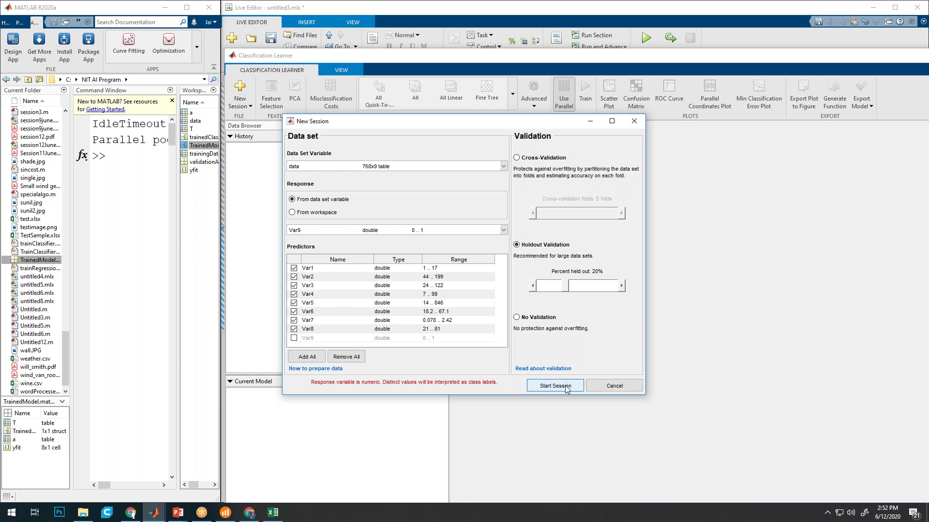
{"action": "left_click", "coordinate": [535, 385]}
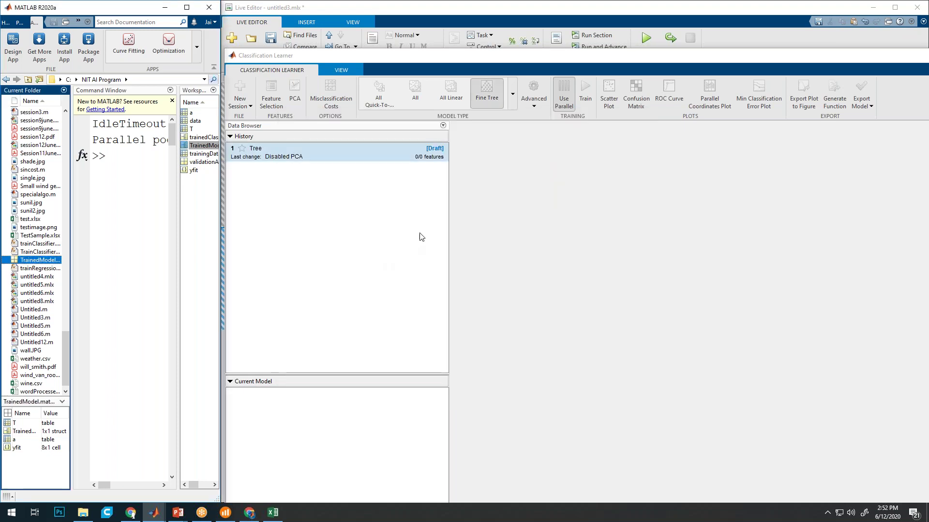
{"action": "left_click_drag", "start_coordinate": [616, 59], "coordinate": [416, 45]}
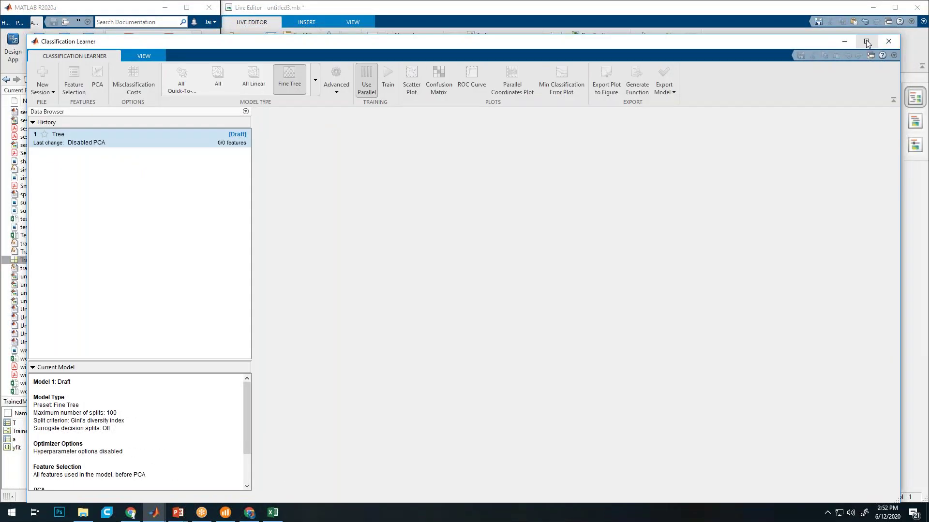
{"action": "left_click", "coordinate": [866, 40]}
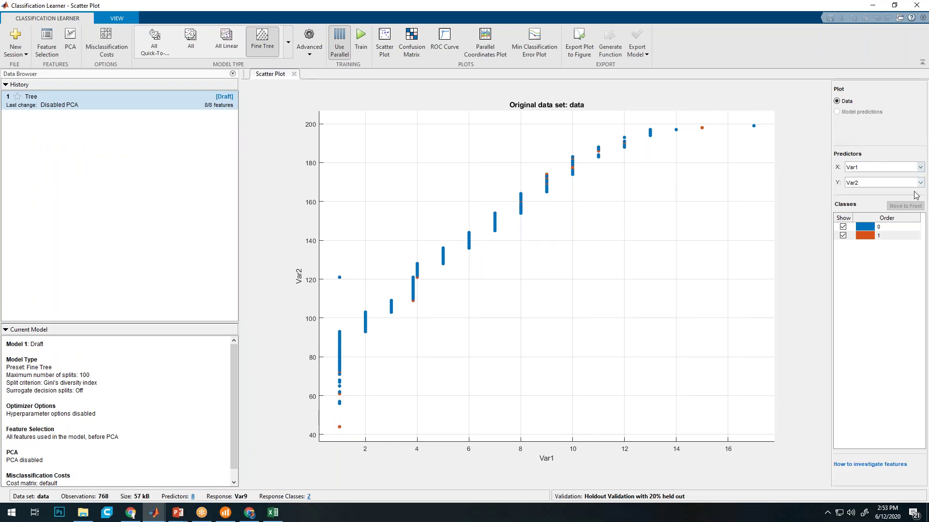
Compare predictors in the scatter plot by setting X to Var2, Var3, Var5, Var6, Var7 and finally Var8 against Var2
{"action": "left_click", "coordinate": [920, 168]}
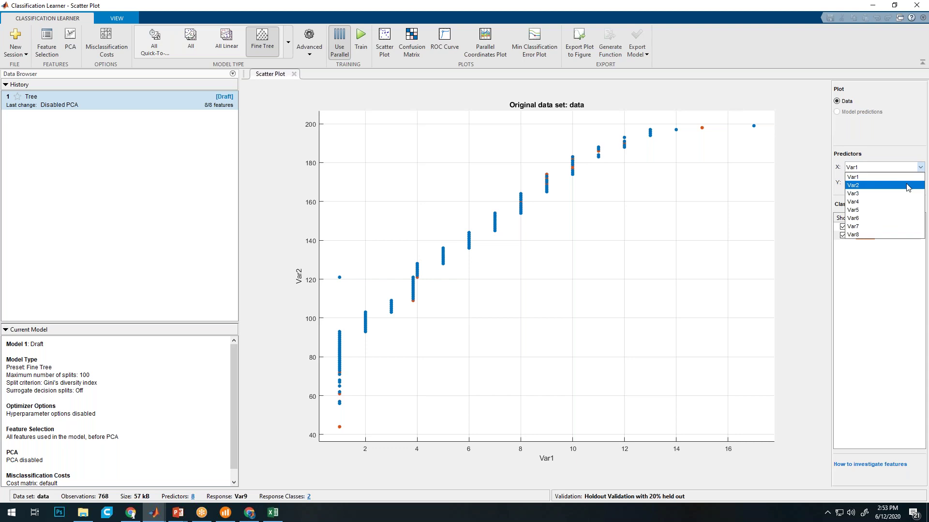
{"action": "left_click", "coordinate": [908, 188]}
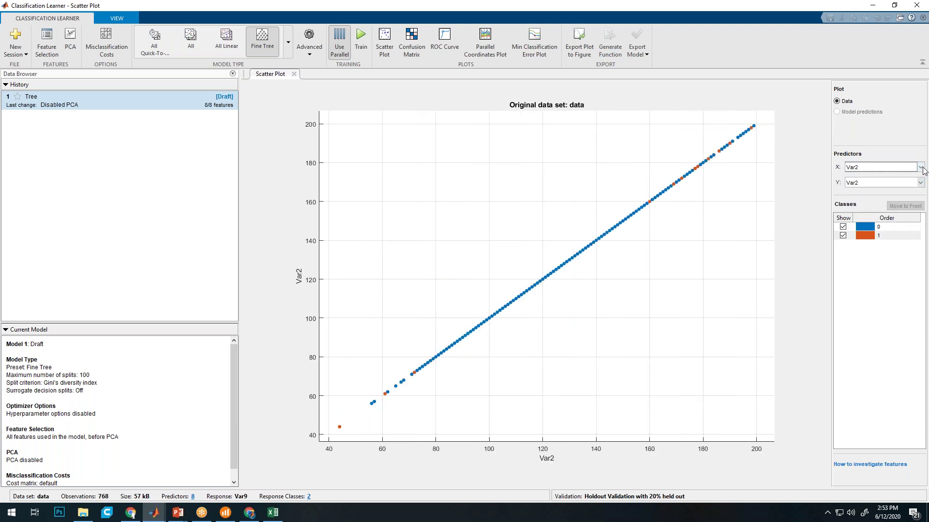
{"action": "left_click", "coordinate": [920, 168]}
{"action": "left_click", "coordinate": [902, 201]}
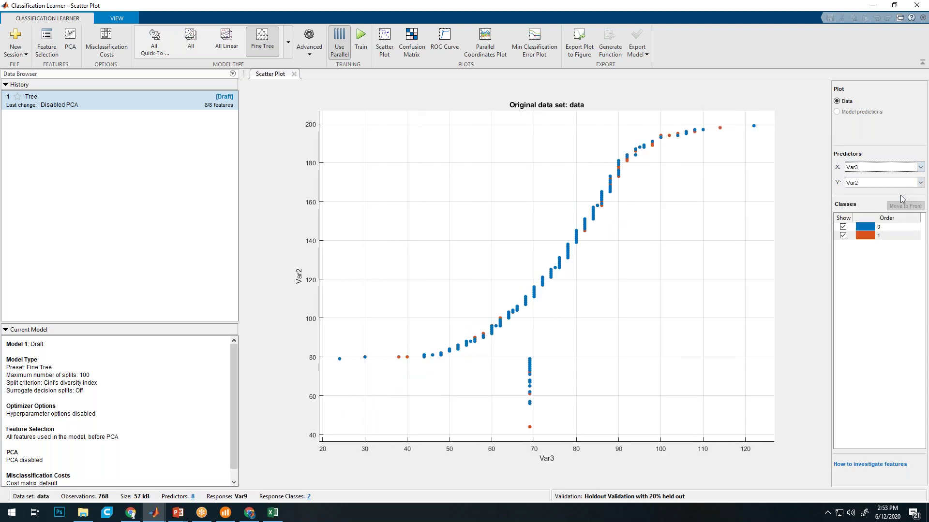
{"action": "left_click", "coordinate": [920, 167]}
{"action": "left_click", "coordinate": [898, 210]}
{"action": "left_click", "coordinate": [919, 170]}
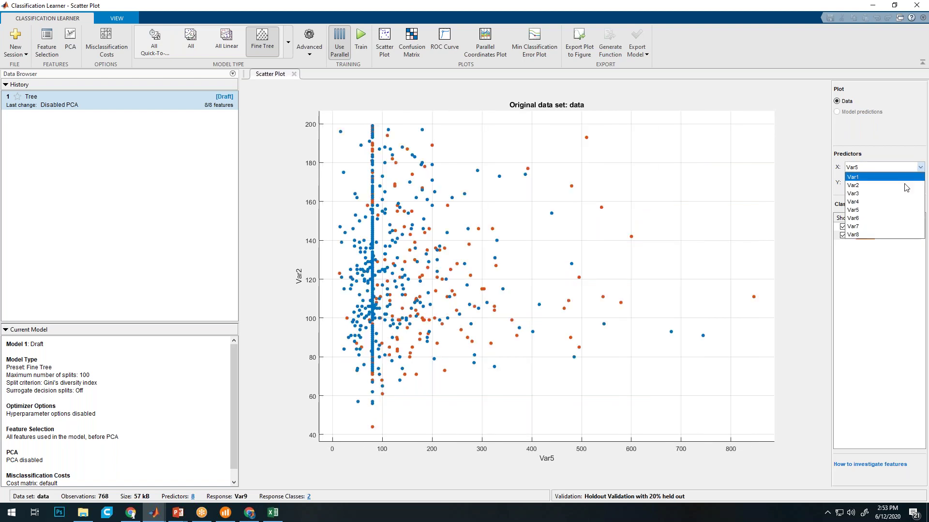
{"action": "left_click", "coordinate": [897, 218]}
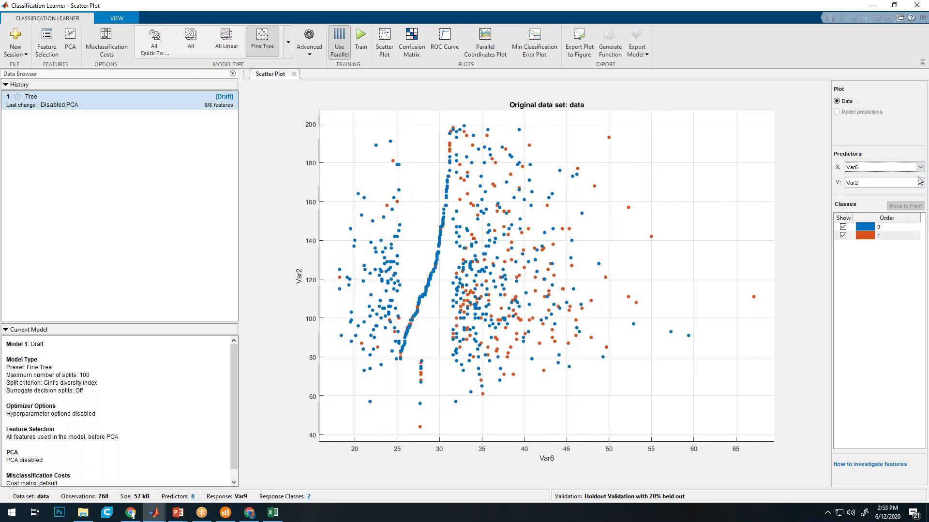
{"action": "left_click", "coordinate": [920, 167]}
{"action": "left_click", "coordinate": [894, 227]}
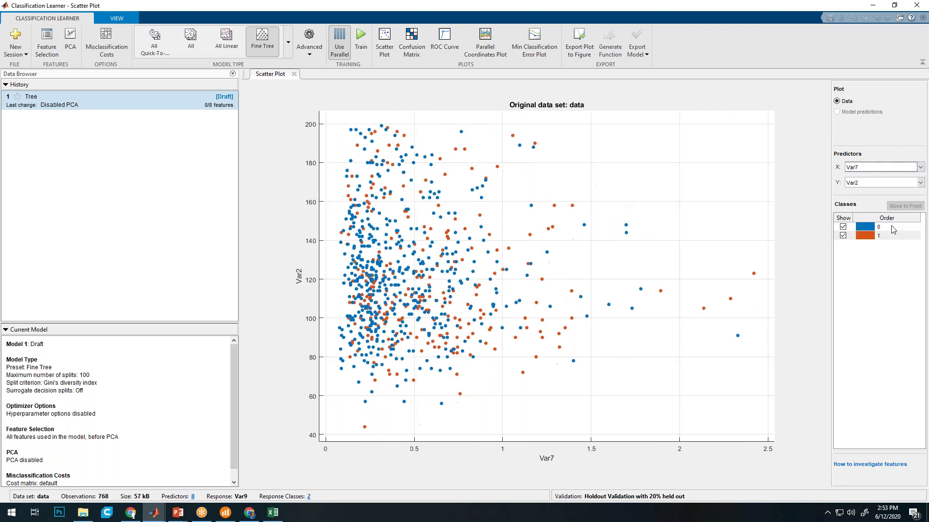
{"action": "left_click", "coordinate": [920, 167]}
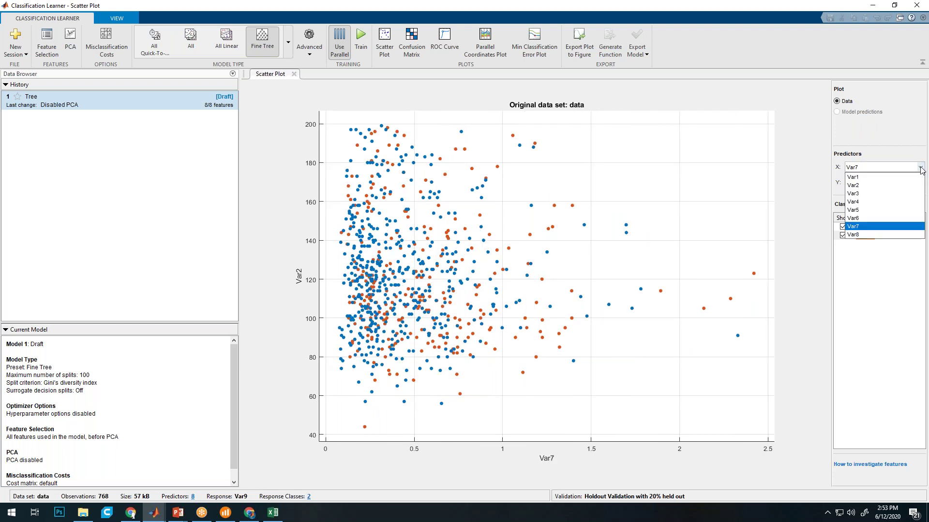
{"action": "left_click", "coordinate": [901, 235]}
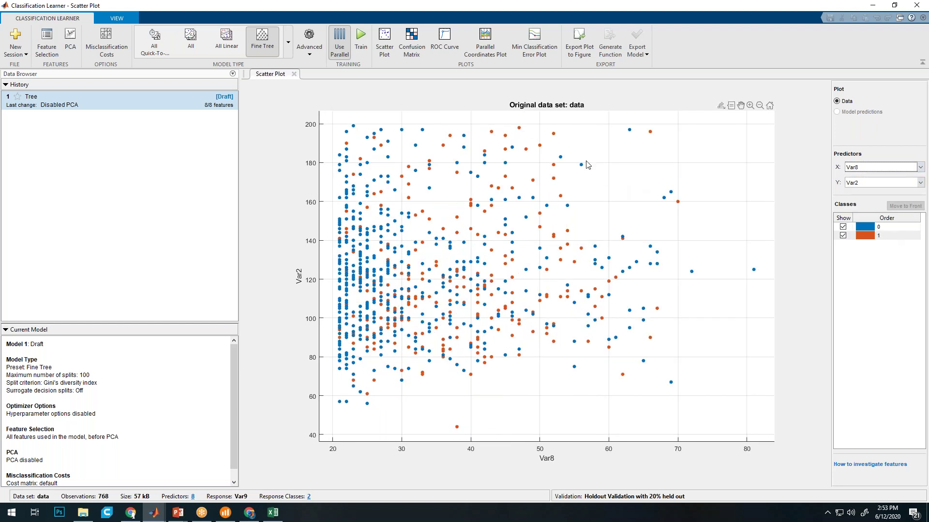
Train all classifier types on the data set in parallel and enlarge the model history list
{"action": "left_click", "coordinate": [289, 43]}
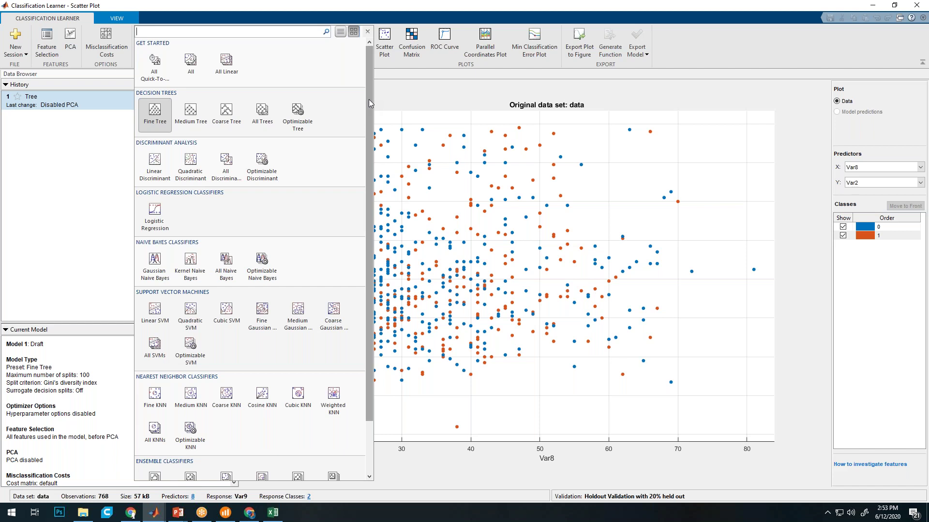
{"action": "left_click", "coordinate": [191, 62]}
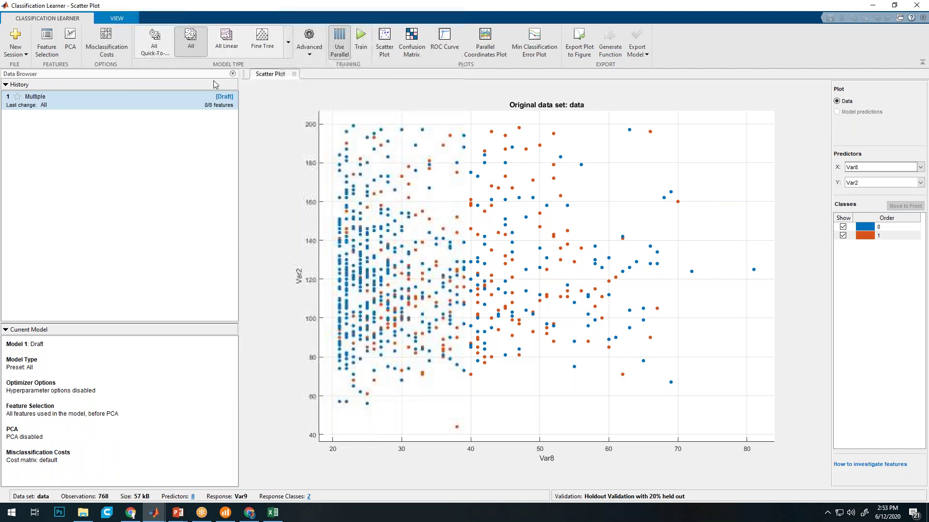
{"action": "left_click", "coordinate": [361, 42]}
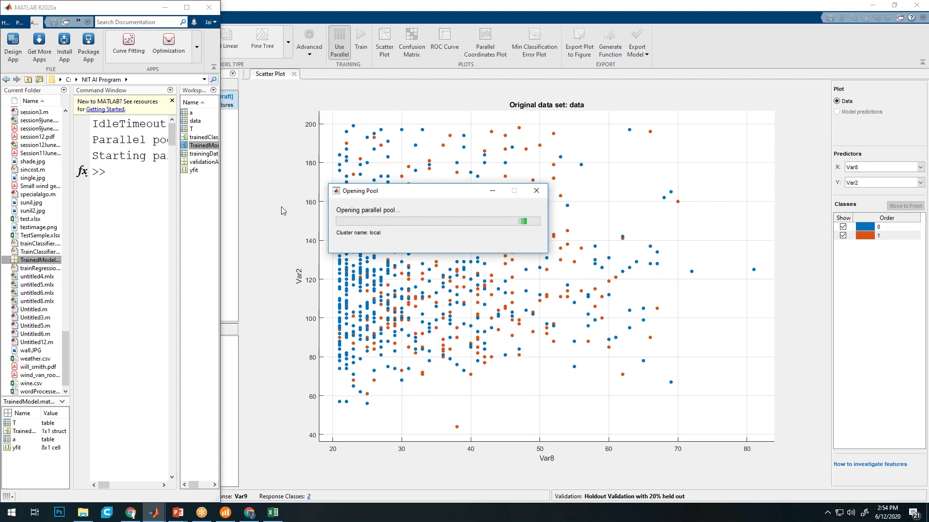
{"action": "left_click", "coordinate": [751, 21]}
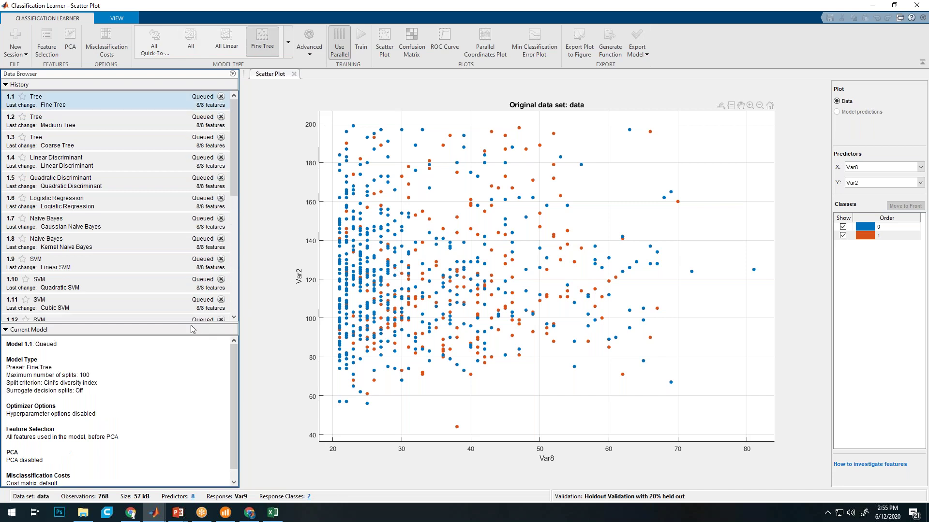
{"action": "left_click_drag", "start_coordinate": [186, 323], "coordinate": [188, 448]}
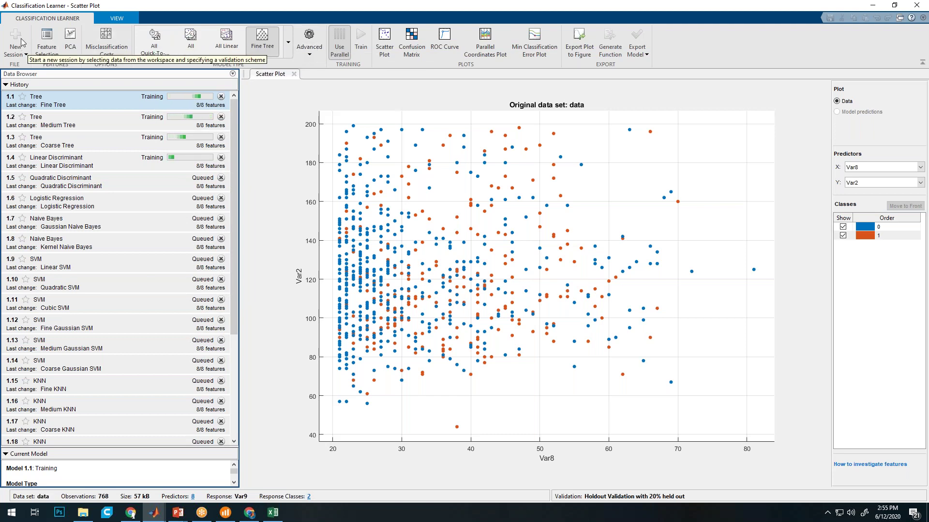
{"action": "left_click", "coordinate": [289, 42]}
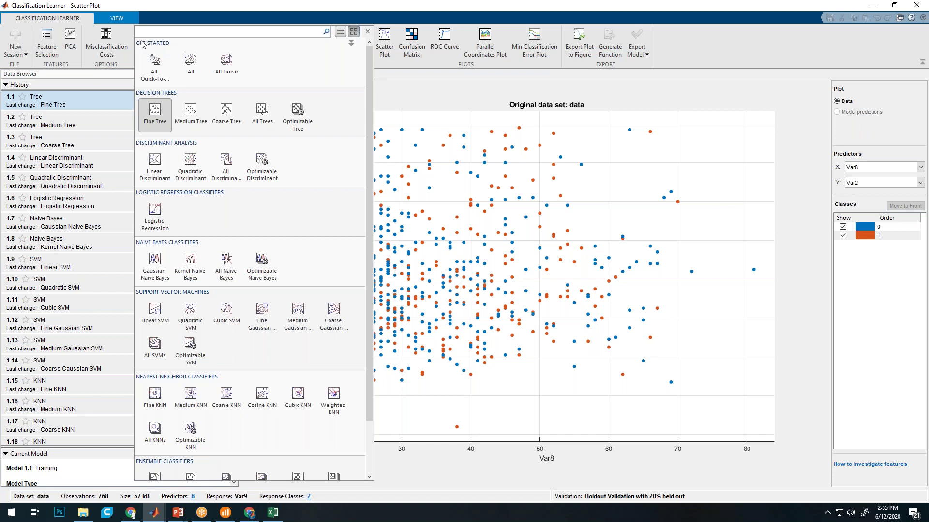
{"action": "left_click", "coordinate": [150, 55]}
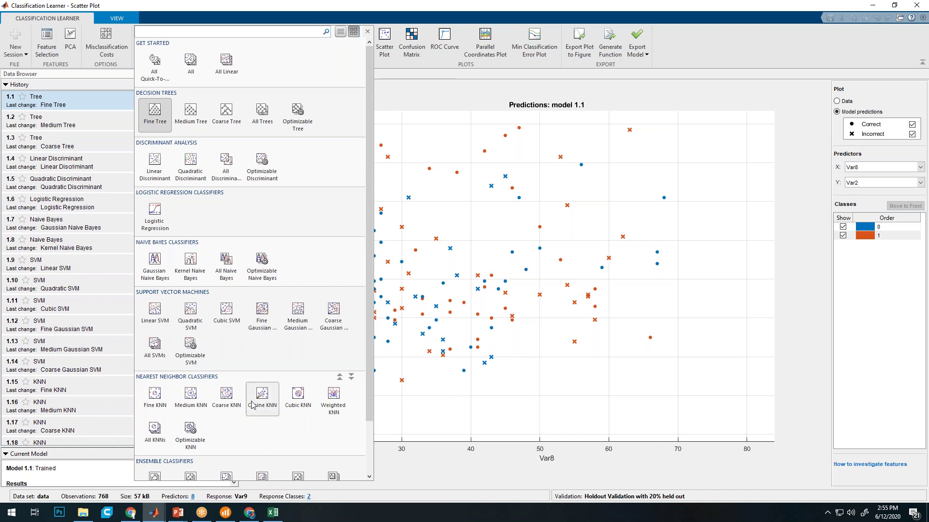
{"action": "scroll", "coordinate": [284, 430], "scroll_direction": "down", "scroll_amount": 3}
{"action": "scroll", "coordinate": [296, 392], "scroll_direction": "up", "scroll_amount": 3}
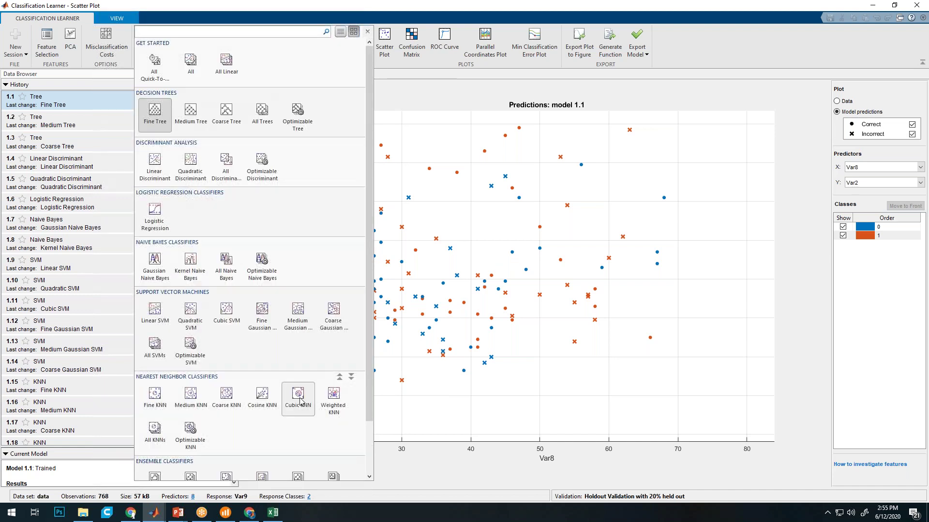
{"action": "left_click", "coordinate": [391, 70]}
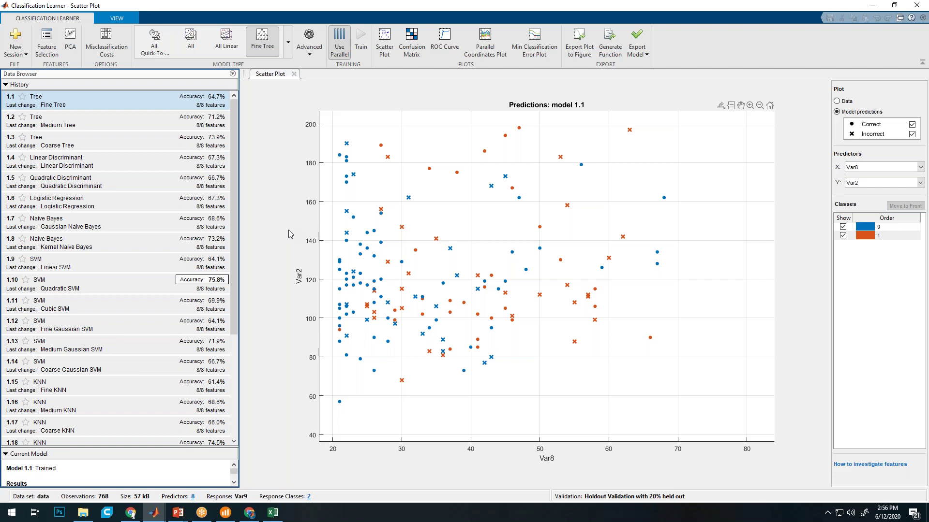
Review the trained models' accuracies and show the Quadratic SVM's confusion matrix as true positive and false negative rates
{"action": "scroll", "coordinate": [225, 203], "scroll_direction": "down", "scroll_amount": 3}
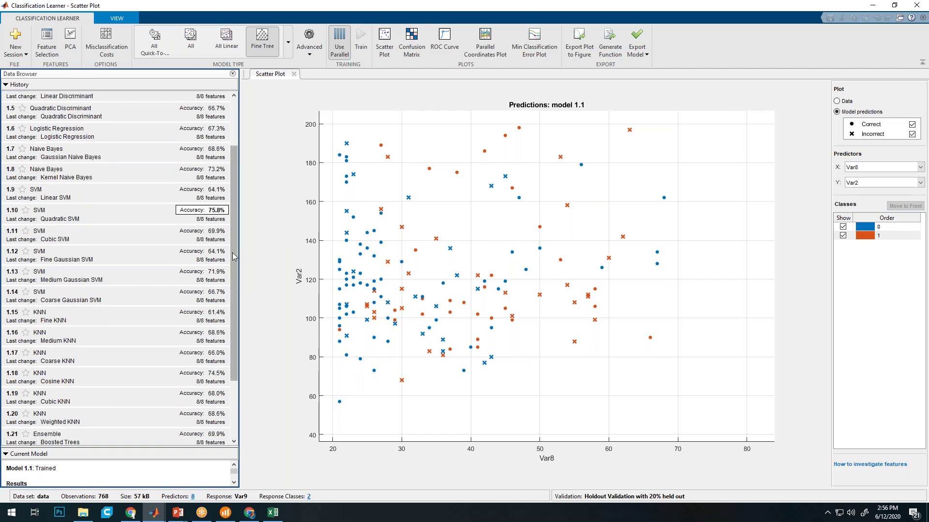
{"action": "scroll", "coordinate": [241, 341], "scroll_direction": "down", "scroll_amount": 4}
{"action": "scroll", "coordinate": [242, 341], "scroll_direction": "up", "scroll_amount": 8}
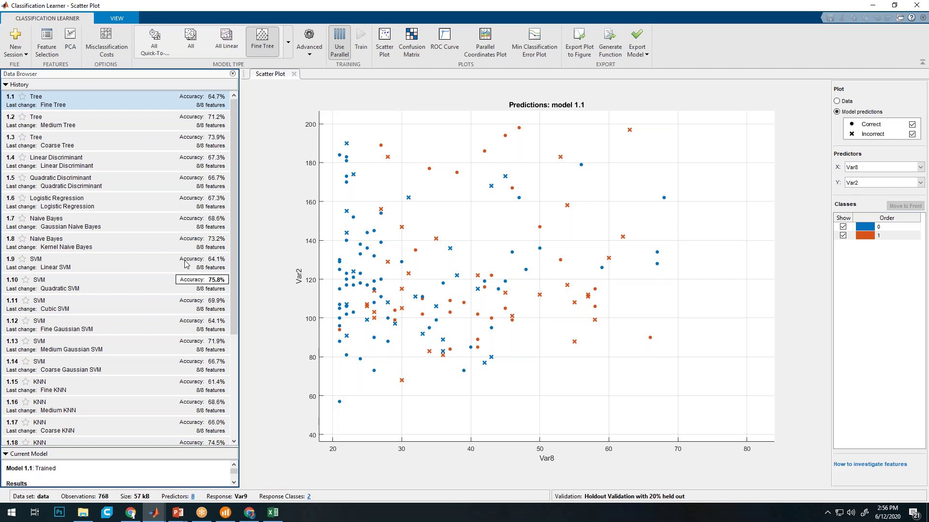
{"action": "left_click", "coordinate": [171, 281]}
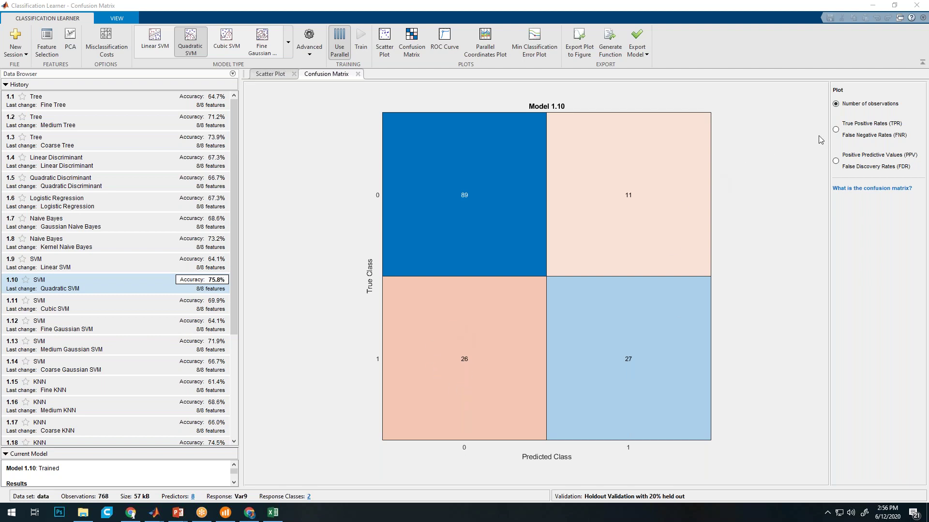
{"action": "left_click", "coordinate": [837, 130]}
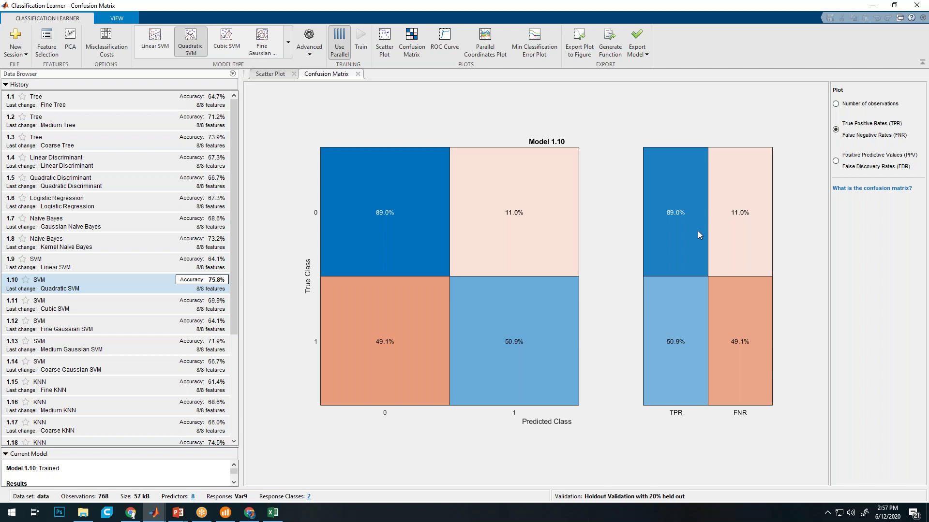
Check the advanced options of the Quadratic SVM model, including its kernel function and box constraint level
{"action": "left_click", "coordinate": [315, 53]}
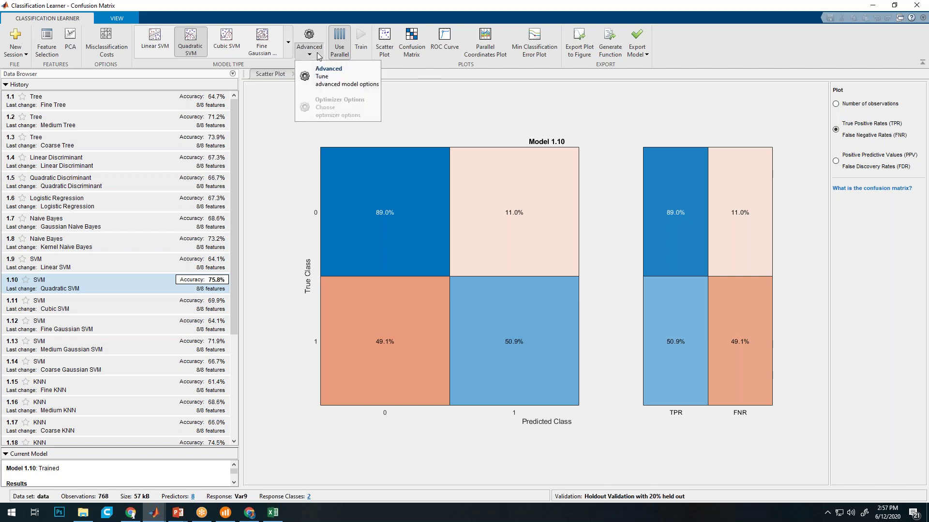
{"action": "left_click", "coordinate": [346, 77]}
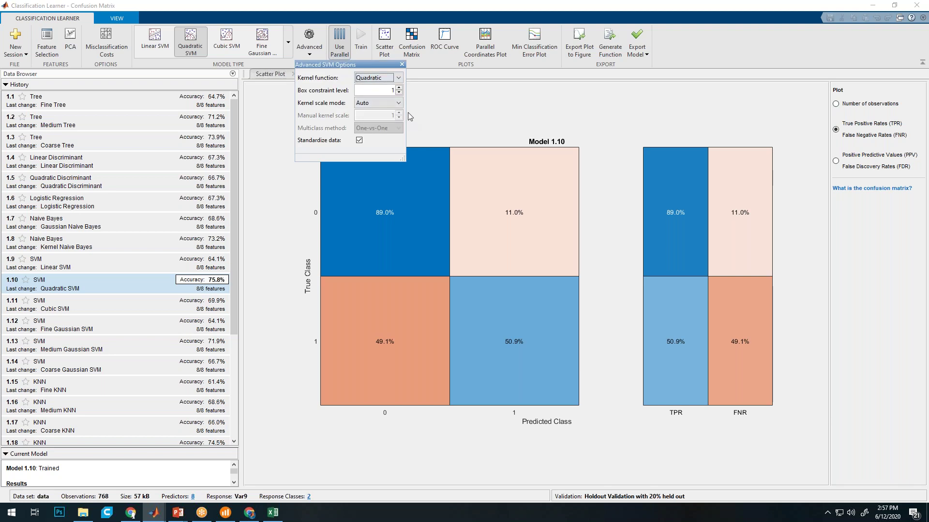
{"action": "left_click", "coordinate": [402, 65]}
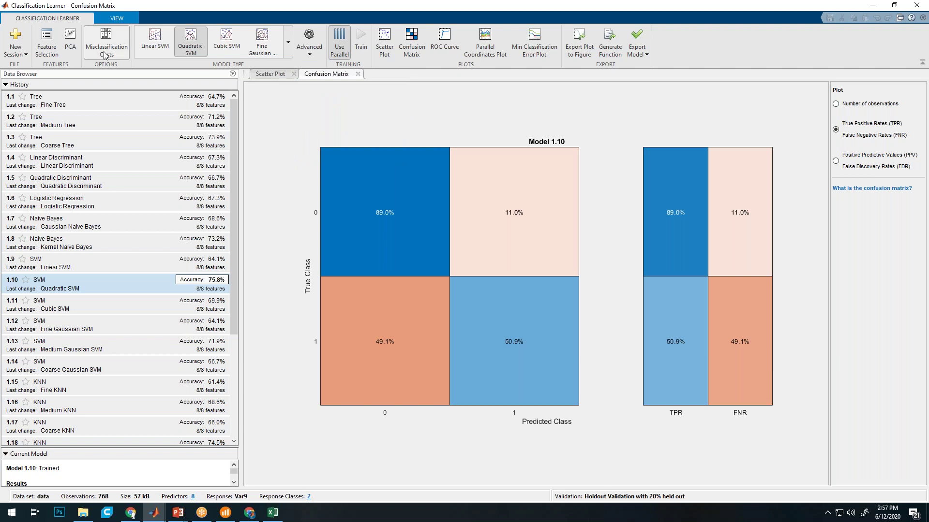
Enable PCA with 95% explained variance and train a new Quadratic SVM model with it
{"action": "left_click", "coordinate": [71, 37]}
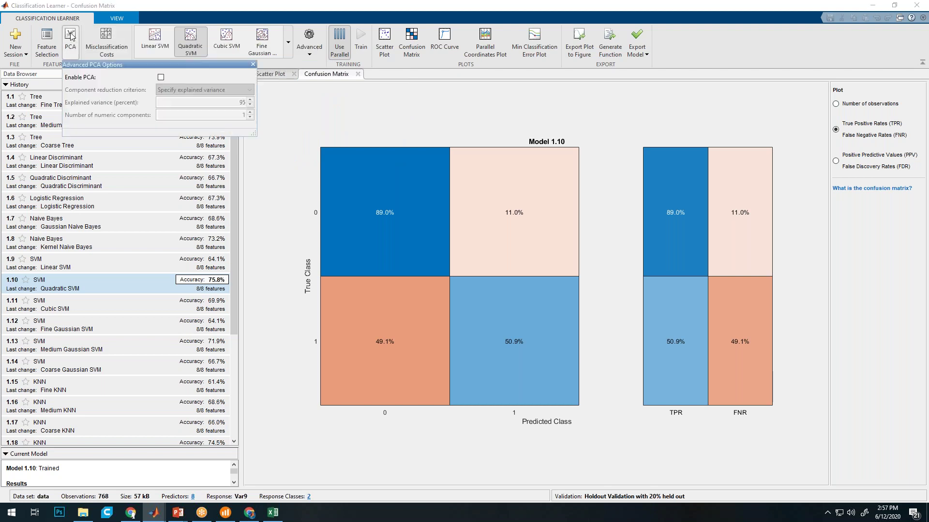
{"action": "left_click", "coordinate": [162, 77]}
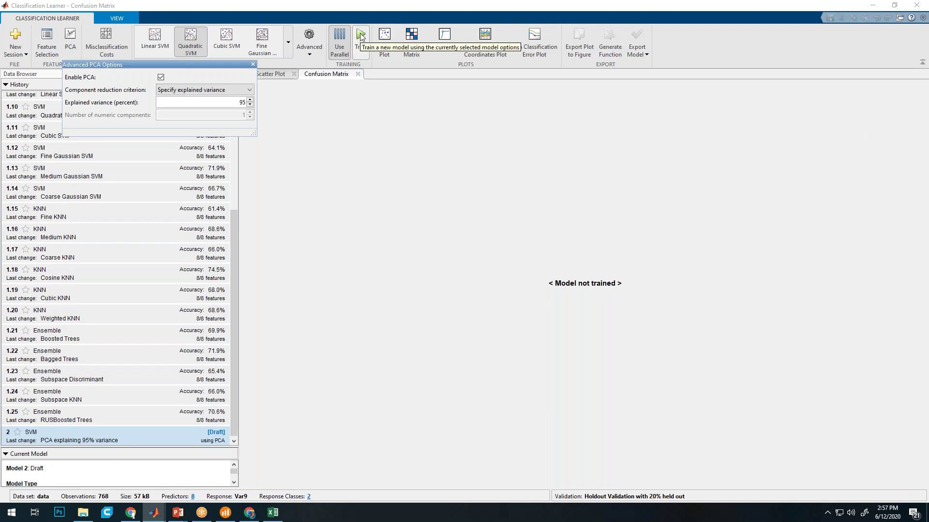
{"action": "left_click", "coordinate": [360, 37]}
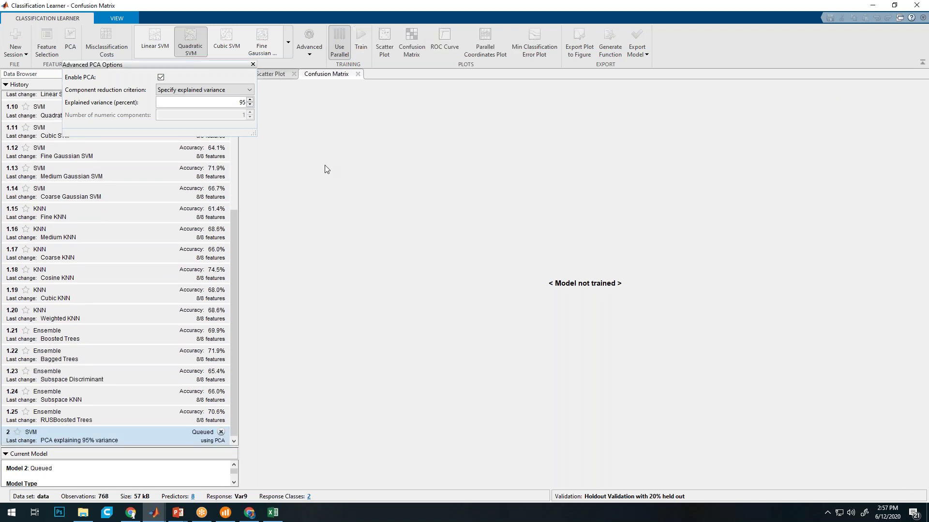
{"action": "left_click", "coordinate": [253, 64]}
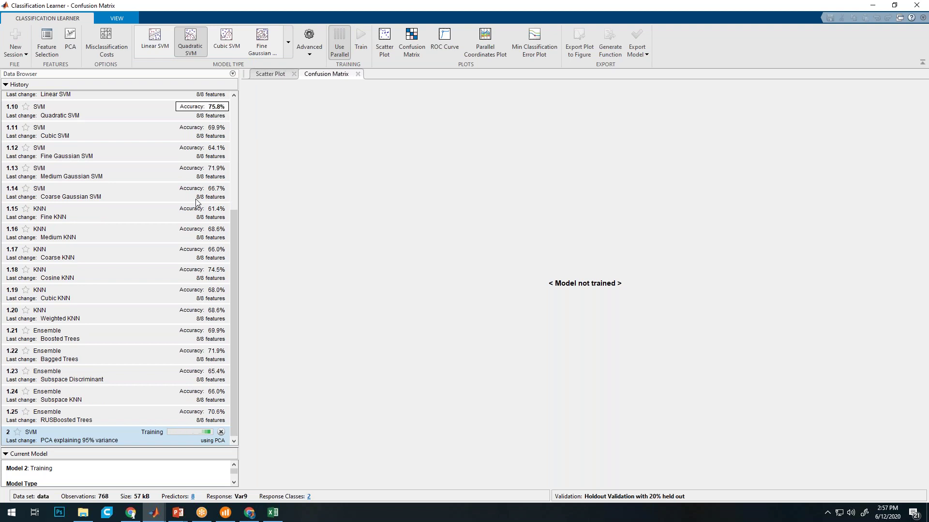
{"action": "scroll", "coordinate": [126, 320], "scroll_direction": "down", "scroll_amount": 1}
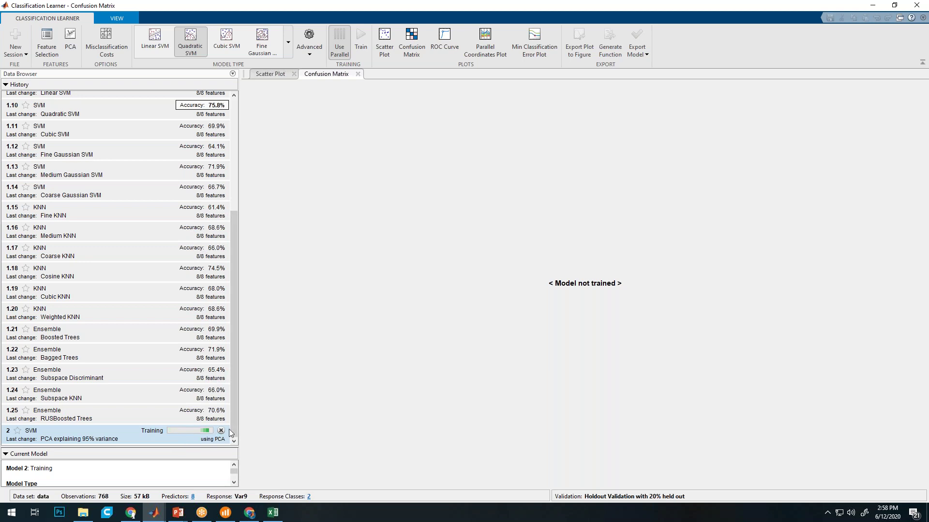
Enlarge the model history list and select the original Quadratic SVM model 1.10 to compare its confusion matrix with the PCA model's
{"action": "left_click_drag", "start_coordinate": [240, 406], "coordinate": [343, 404]}
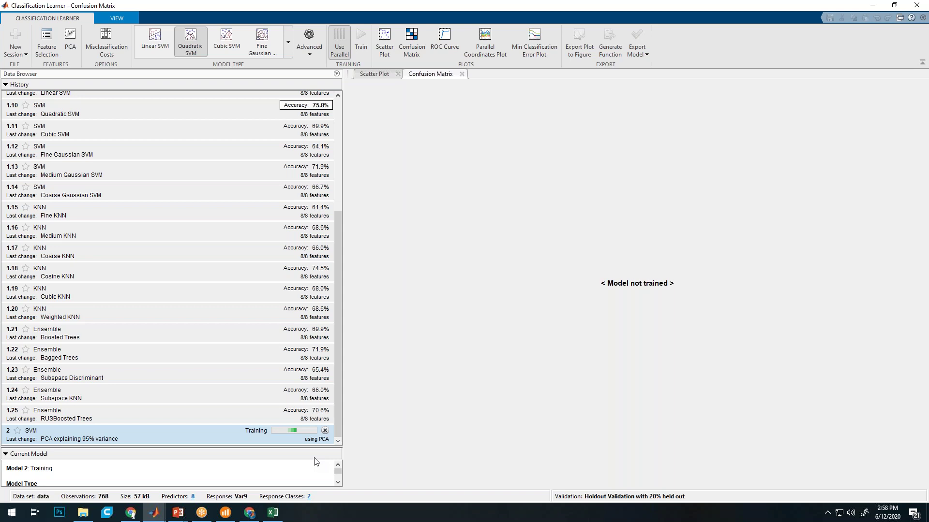
{"action": "mouse_move", "coordinate": [223, 447]}
{"action": "left_mouse_down"}
{"action": "mouse_move", "coordinate": [218, 429]}
{"action": "mouse_move", "coordinate": [217, 461]}
{"action": "left_mouse_up"}
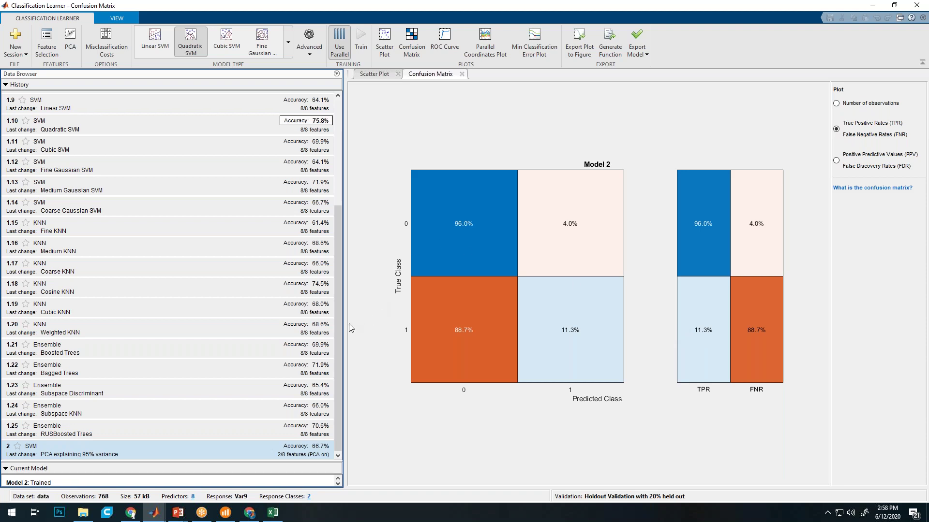
{"action": "left_click", "coordinate": [248, 122]}
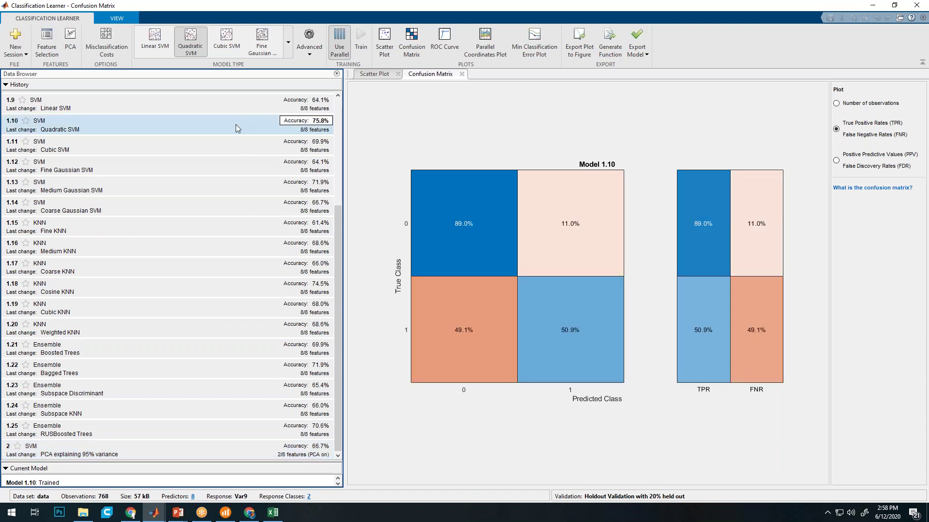
{"action": "scroll", "coordinate": [341, 310], "scroll_direction": "down", "scroll_amount": 1}
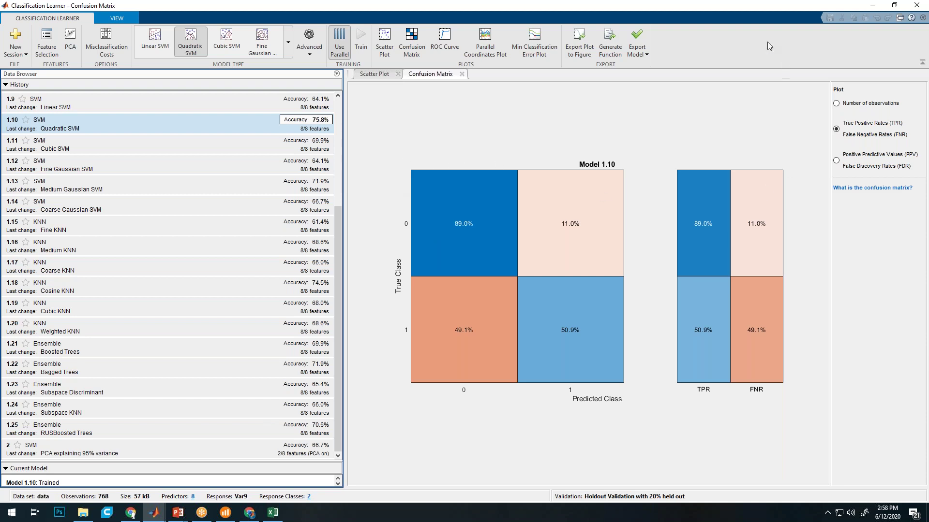
Export the selected Quadratic SVM model with its training data to the workspace as cancerModel
{"action": "left_click", "coordinate": [638, 55]}
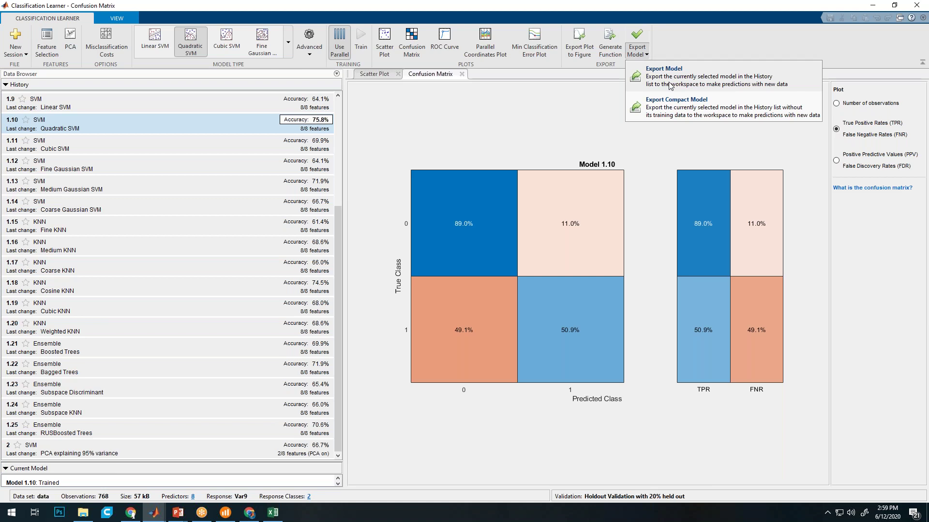
{"action": "left_click", "coordinate": [670, 85]}
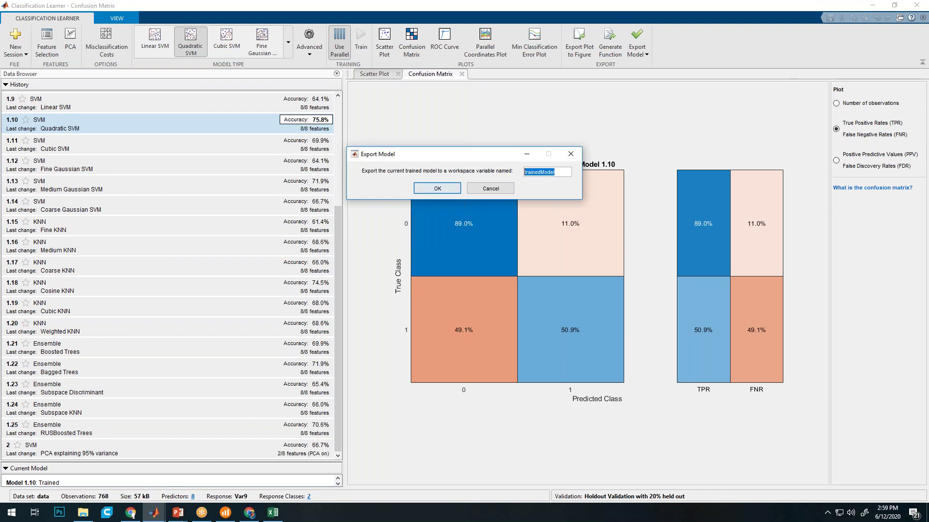
{"action": "type", "text": "cancerModel"}
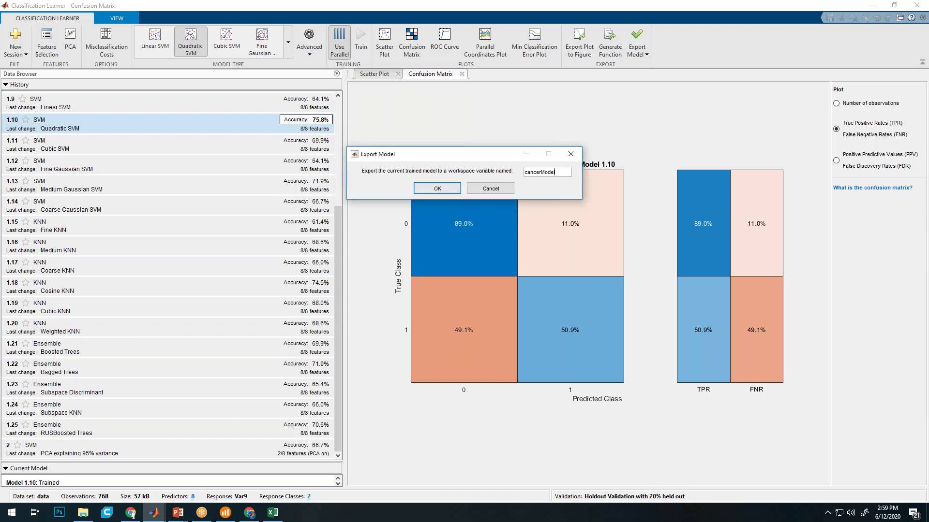
{"action": "left_click", "coordinate": [441, 188]}
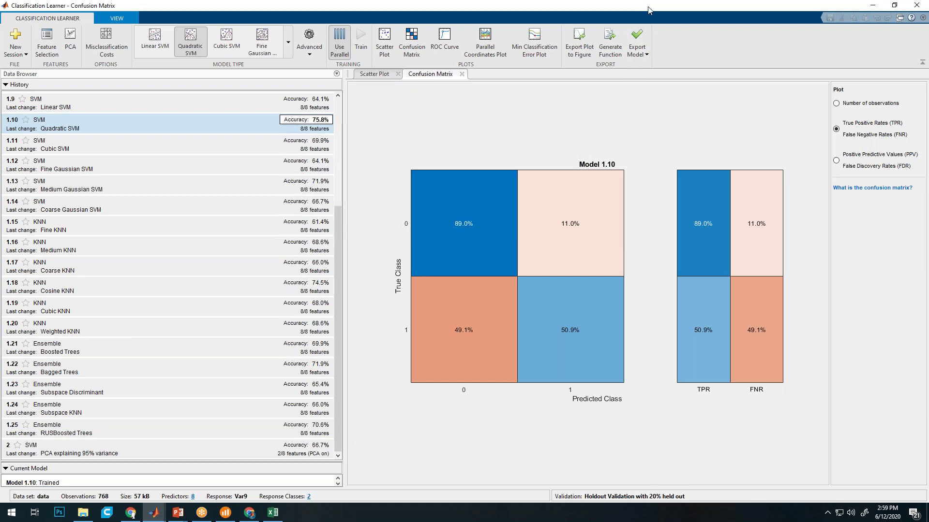
Minimize Classification Learner, then enlarge the main MATLAB window and widen its Command Window and Workspace areas
{"action": "double_click", "coordinate": [633, 10]}
{"action": "left_click_drag", "start_coordinate": [634, 10], "coordinate": [567, 43]}
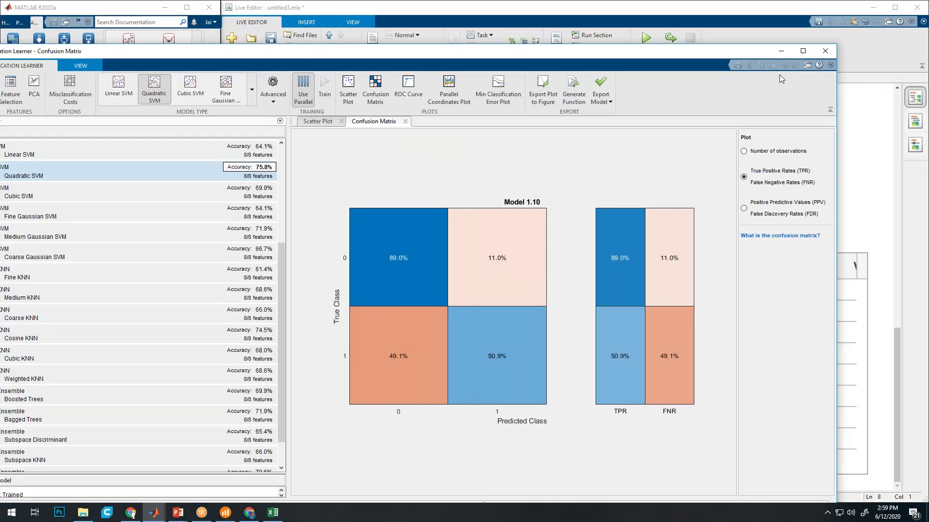
{"action": "left_click", "coordinate": [782, 55]}
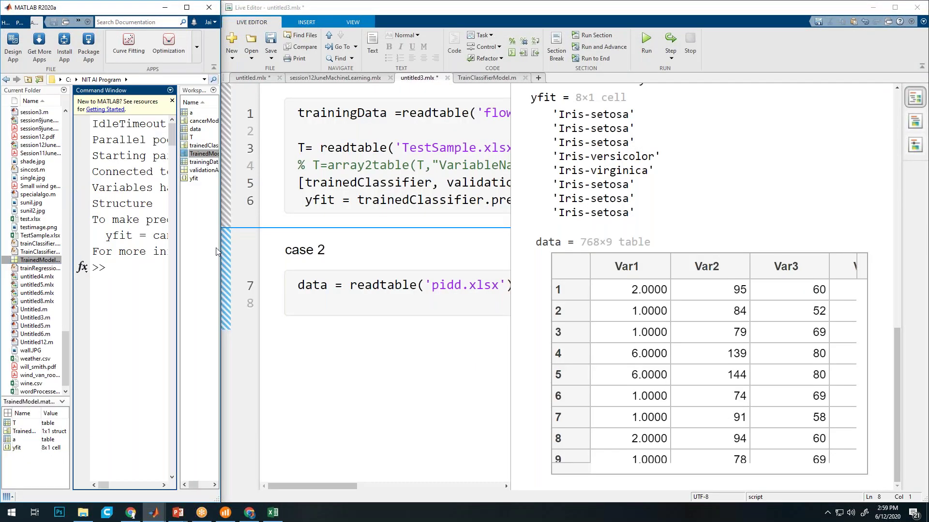
{"action": "left_click_drag", "start_coordinate": [222, 250], "coordinate": [548, 237]}
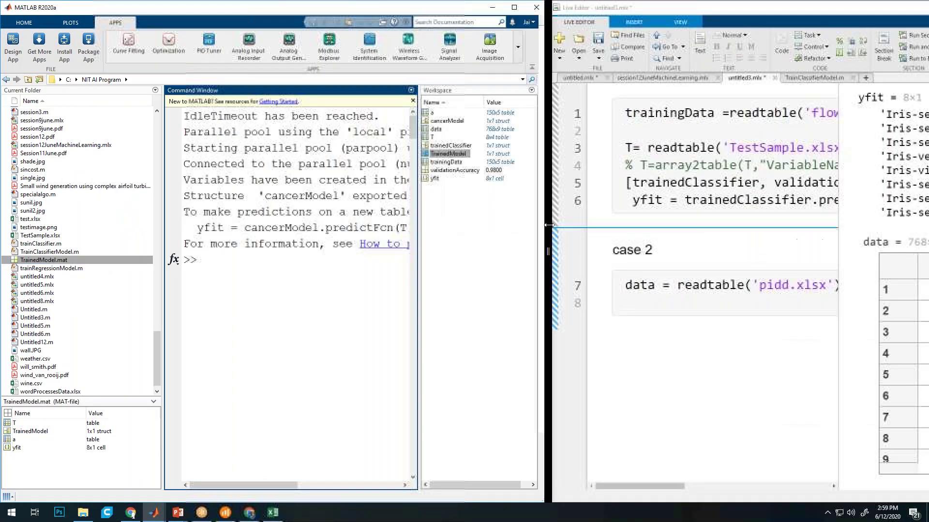
{"action": "left_click_drag", "start_coordinate": [425, 235], "coordinate": [375, 234]}
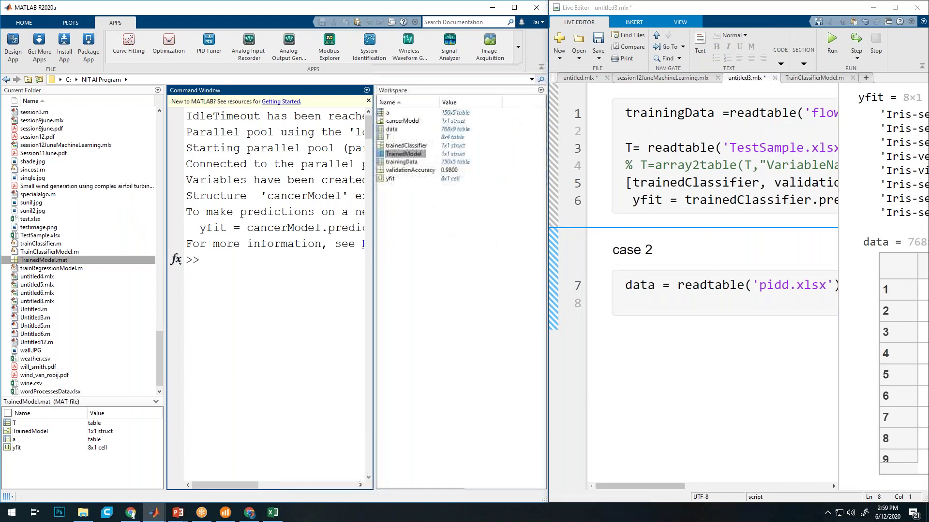
{"action": "left_click_drag", "start_coordinate": [141, 257], "coordinate": [95, 256]}
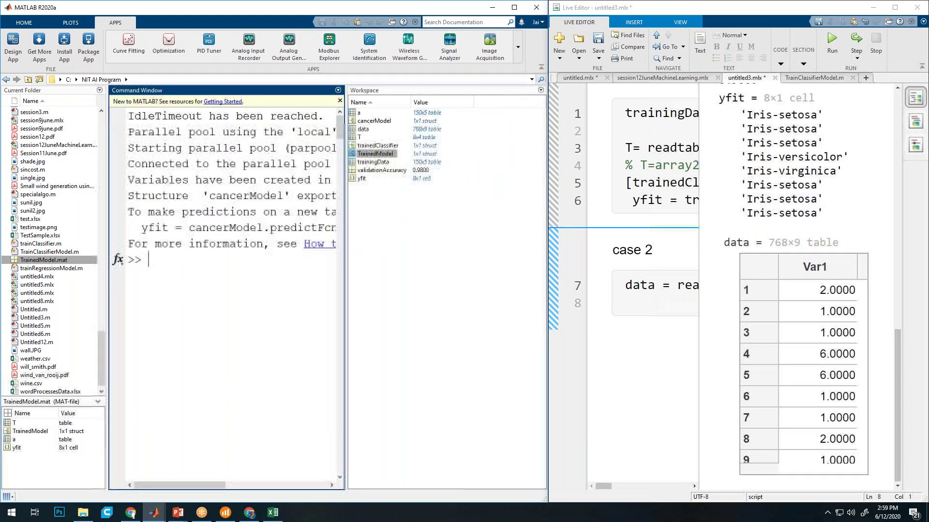
{"action": "left_click_drag", "start_coordinate": [329, 264], "coordinate": [398, 264]}
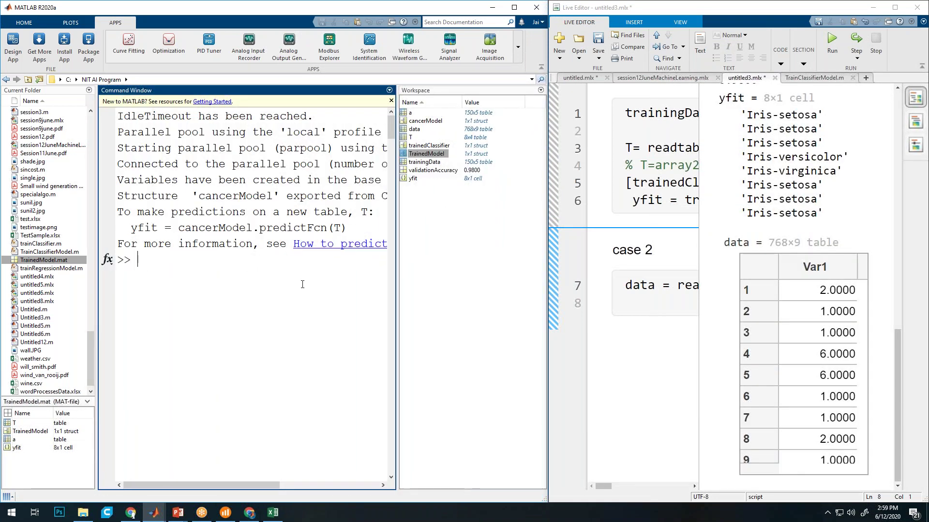
Save the workspace to a MAT-file with the command save cancerModel
{"action": "left_click", "coordinate": [416, 122]}
{"action": "left_click", "coordinate": [231, 273]}
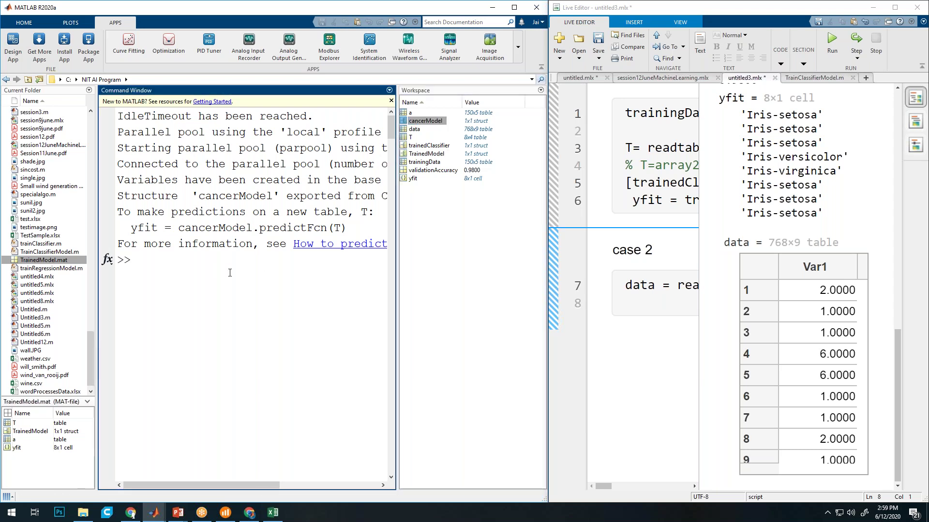
{"action": "type", "text": "save cancerModel"}
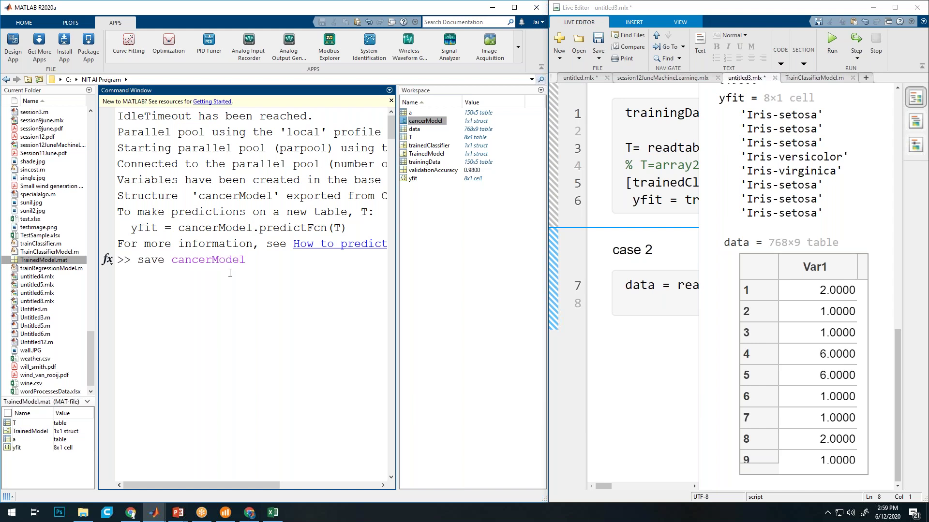
{"action": "key", "text": "Return"}
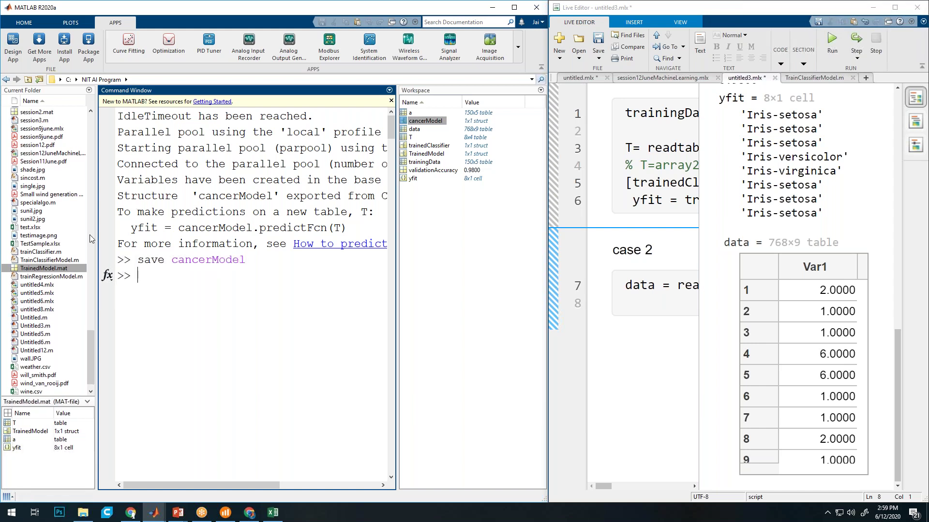
Find cancerModel.mat in the current folder and preview the variables it contains
{"action": "left_click_drag", "start_coordinate": [94, 338], "coordinate": [94, 292]}
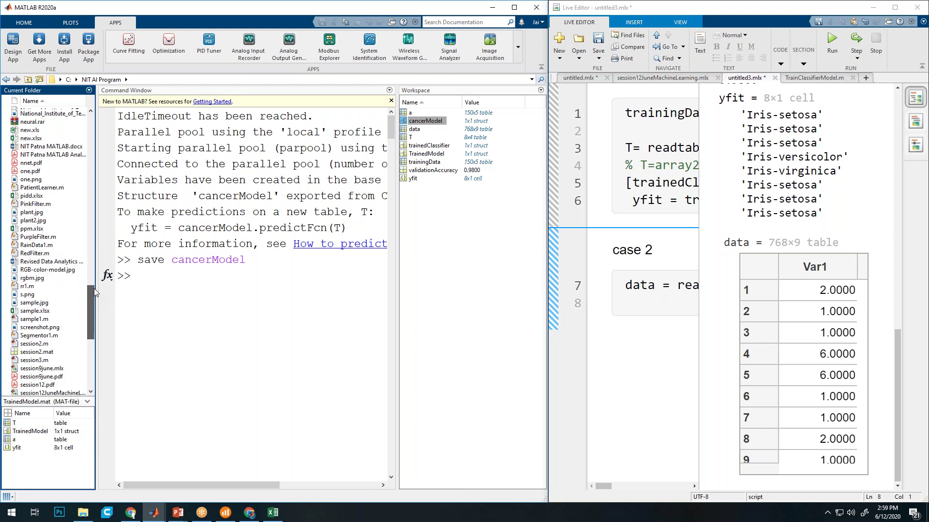
{"action": "scroll", "coordinate": [92, 239], "scroll_direction": "up", "scroll_amount": 10}
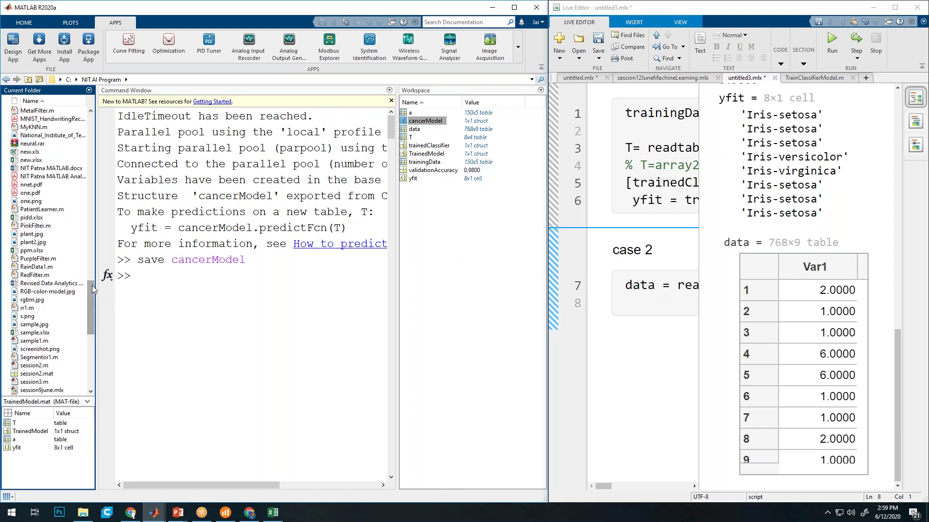
{"action": "scroll", "coordinate": [93, 223], "scroll_direction": "up", "scroll_amount": 15}
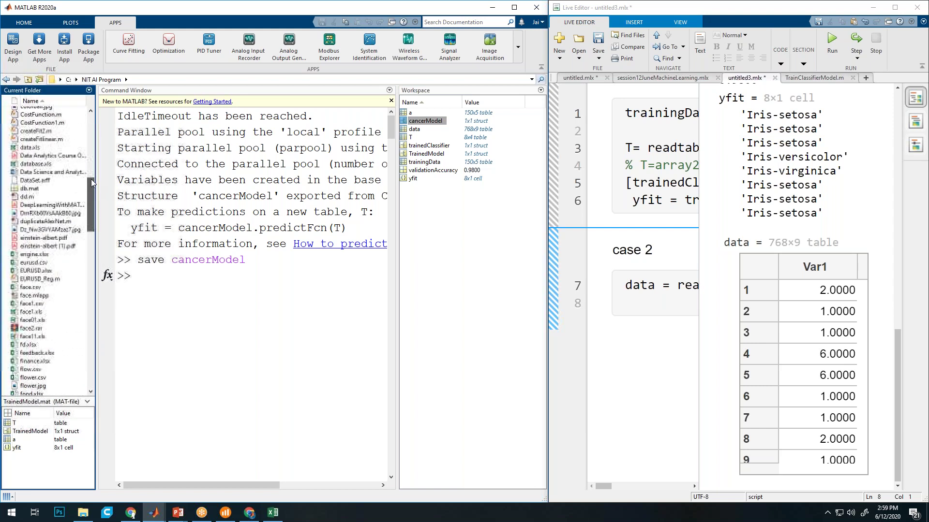
{"action": "scroll", "coordinate": [92, 167], "scroll_direction": "up", "scroll_amount": 2}
{"action": "left_click", "coordinate": [39, 152]}
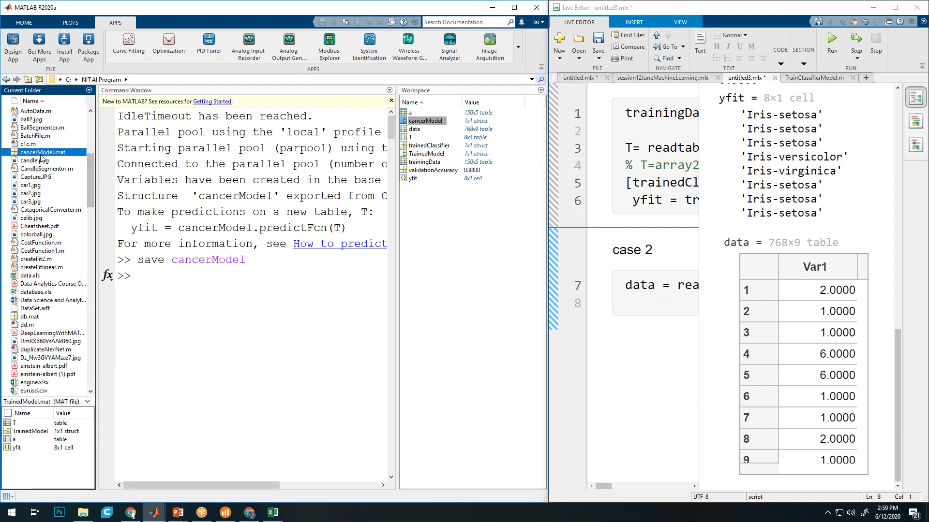
Load the saved file into the workspace with the command load cancerModel
{"action": "left_click", "coordinate": [147, 278]}
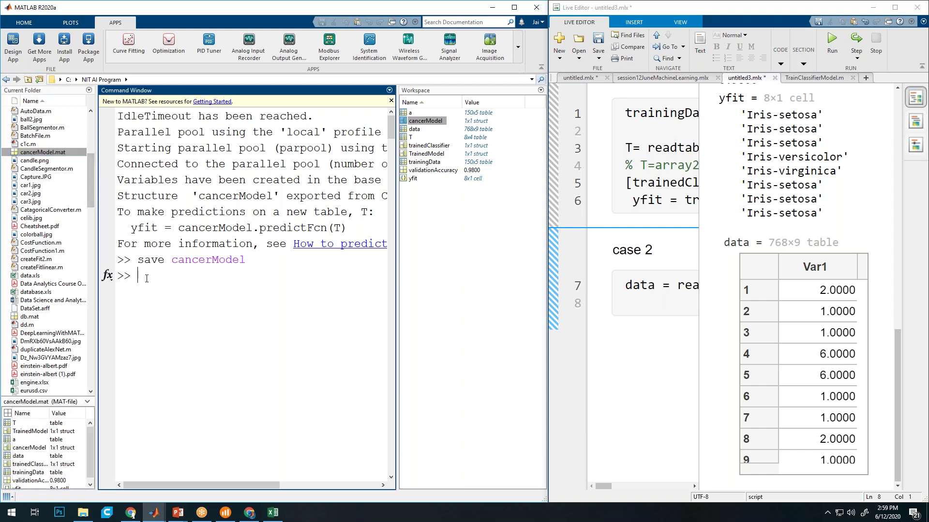
{"action": "type", "text": "load ca"}
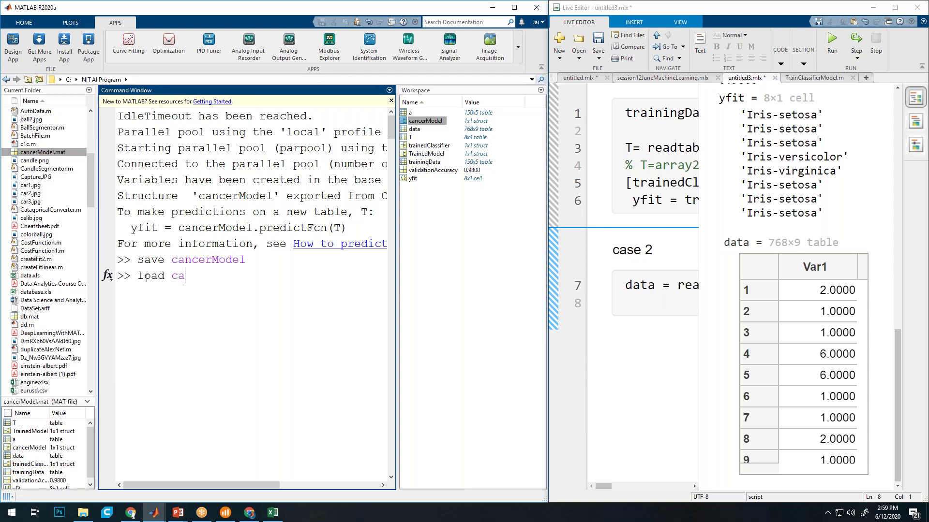
{"action": "type", "text": "ncerModel"}
{"action": "key", "text": "Return"}
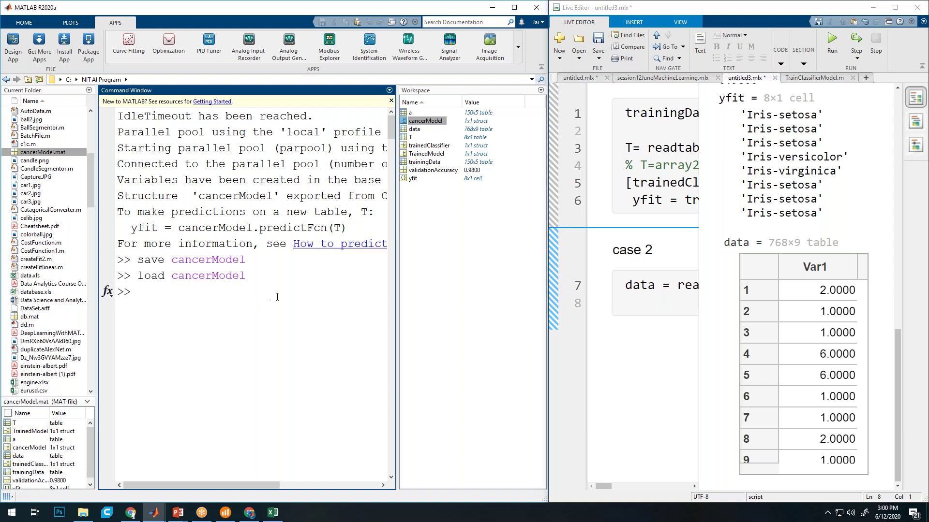
Clear all workspace variables and restore them by running load cancerModel again
{"action": "type", "text": "clc"}
{"action": "key", "text": "BackSpace"}
{"action": "key", "text": "BackSpace"}
{"action": "key", "text": "BackSpace"}
{"action": "type", "text": "clear"}
{"action": "key", "text": "Return"}
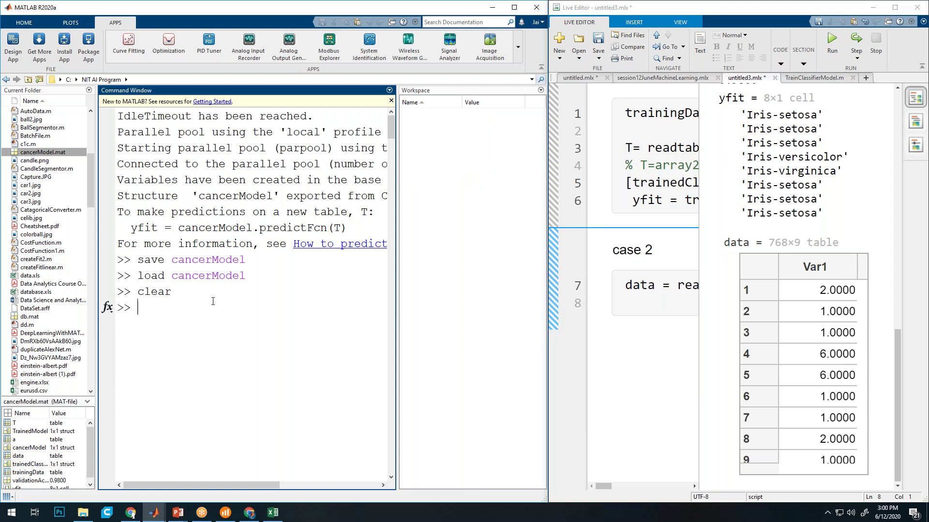
{"action": "key", "text": "Up"}
{"action": "key", "text": "Up"}
{"action": "key", "text": "Return"}
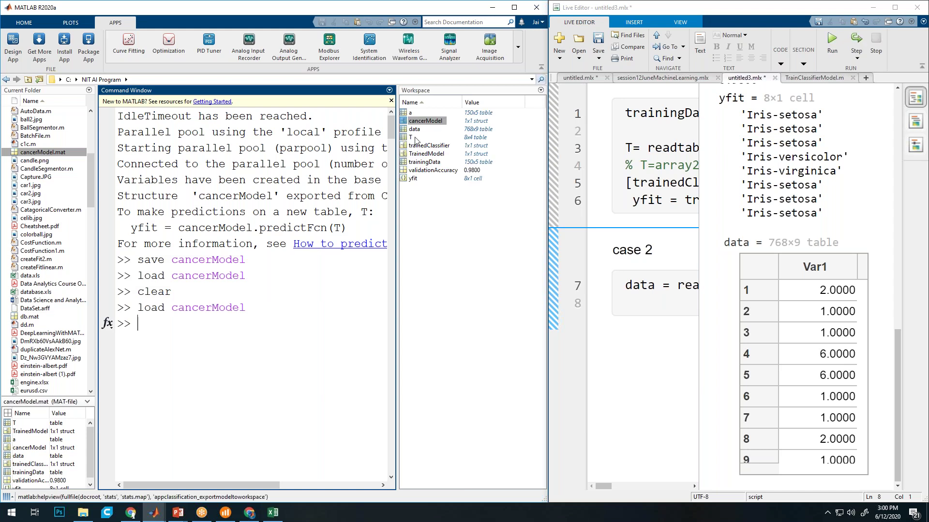
{"action": "left_click", "coordinate": [419, 122]}
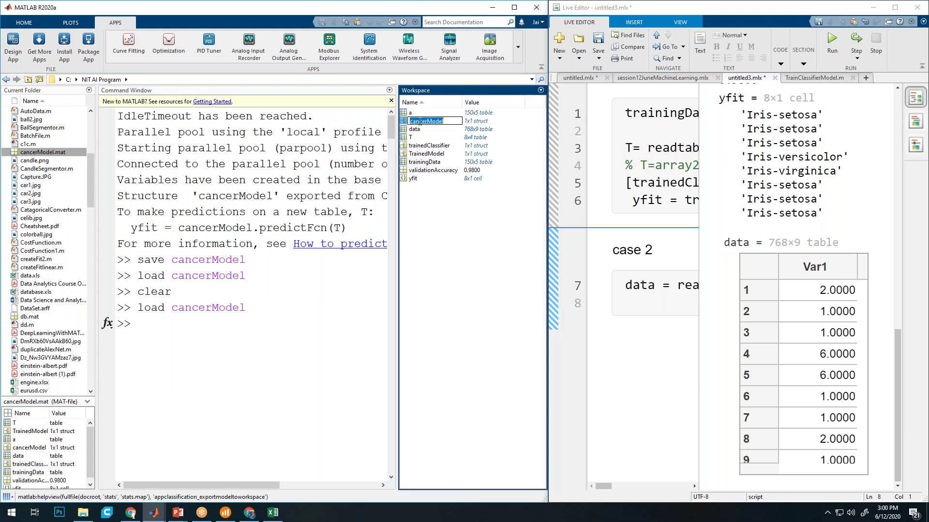
{"action": "key", "text": "Return"}
{"action": "left_click", "coordinate": [276, 346]}
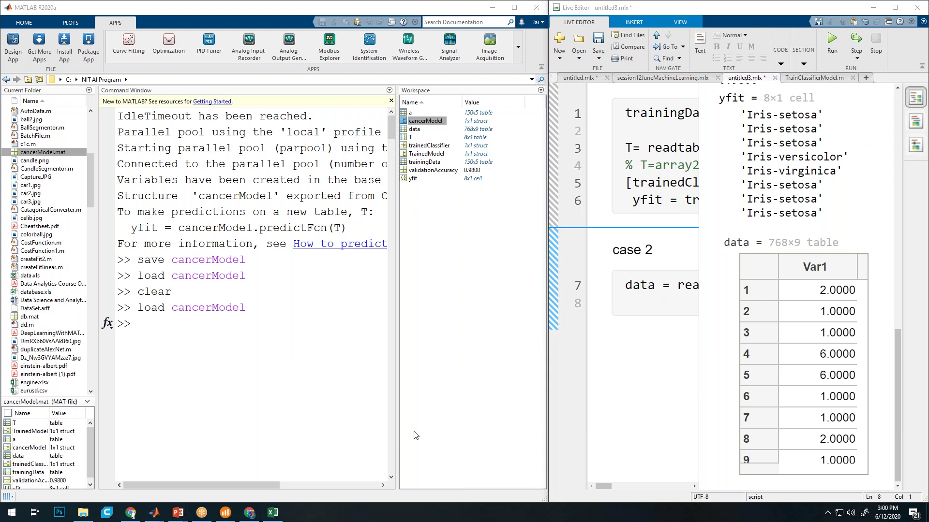
{"action": "left_click", "coordinate": [185, 336]}
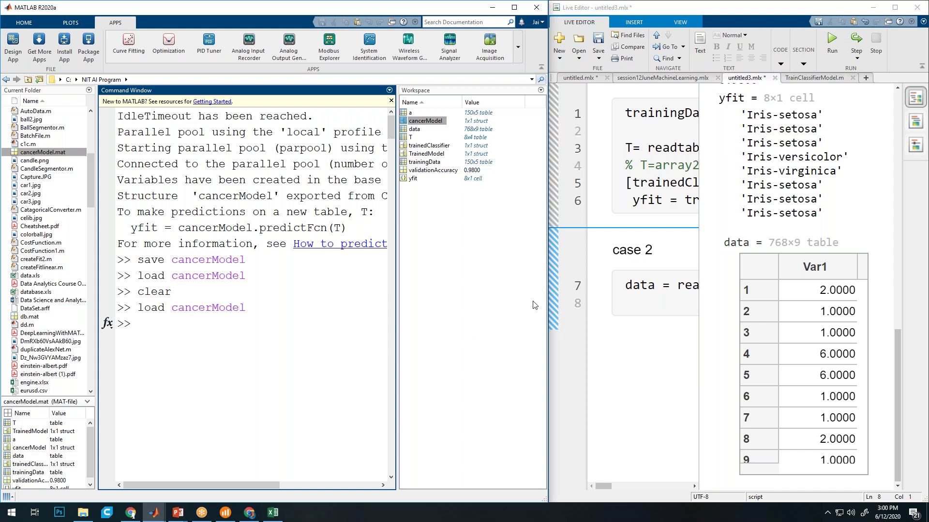
Copy yfit = cancerModel.predictFcn(T) from the command output into line 8 of the live script, under case 2, with the editor maximized
{"action": "left_click_drag", "start_coordinate": [546, 299], "coordinate": [398, 290]}
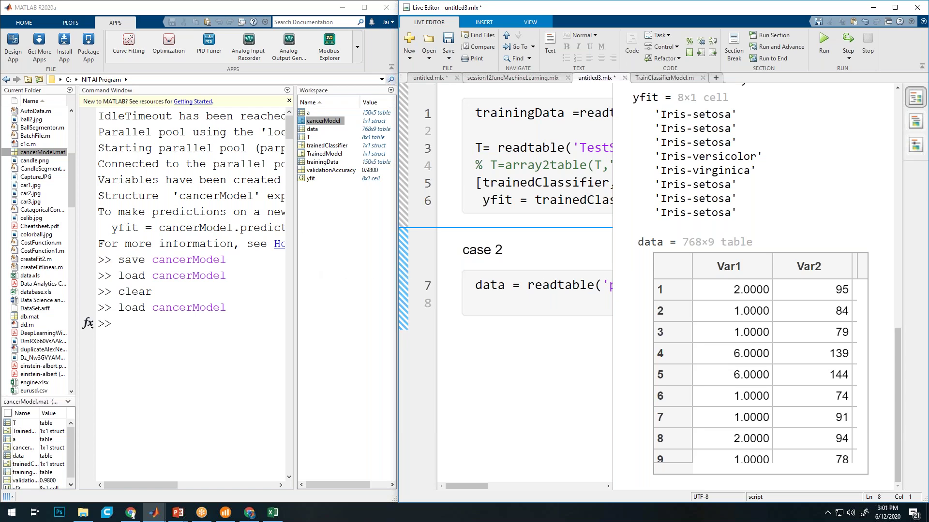
{"action": "left_click_drag", "start_coordinate": [399, 230], "coordinate": [555, 229]}
{"action": "left_click_drag", "start_coordinate": [358, 228], "coordinate": [135, 227]}
{"action": "key", "text": "ctrl+c"}
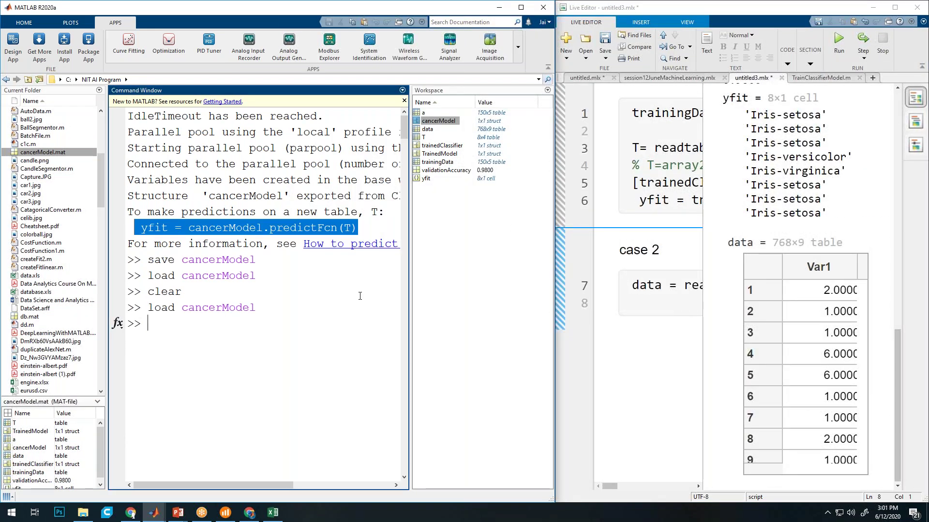
{"action": "left_click_drag", "start_coordinate": [555, 271], "coordinate": [386, 253]}
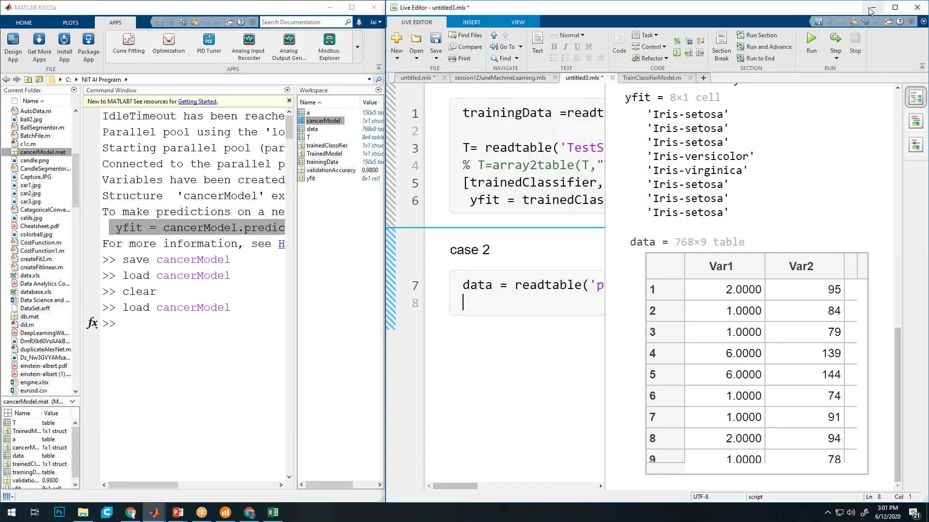
{"action": "left_click", "coordinate": [894, 8]}
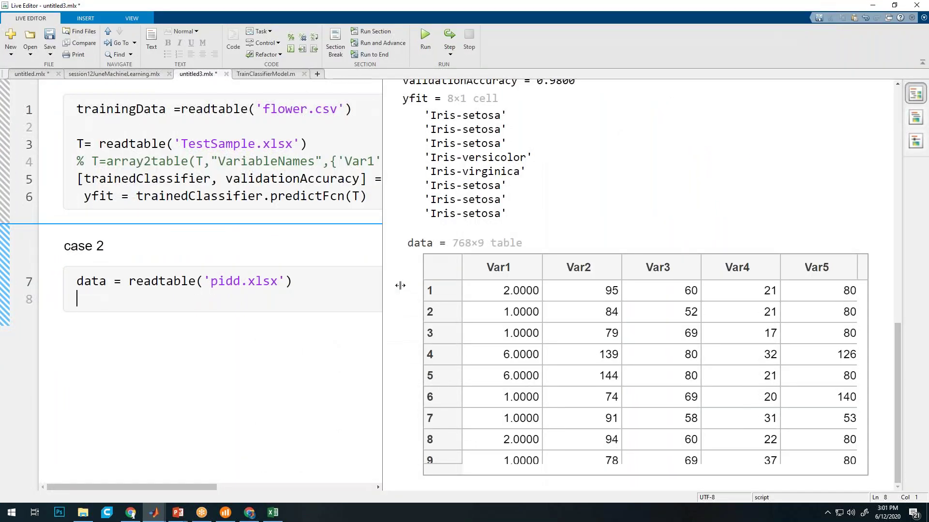
{"action": "key", "text": "ctrl+v"}
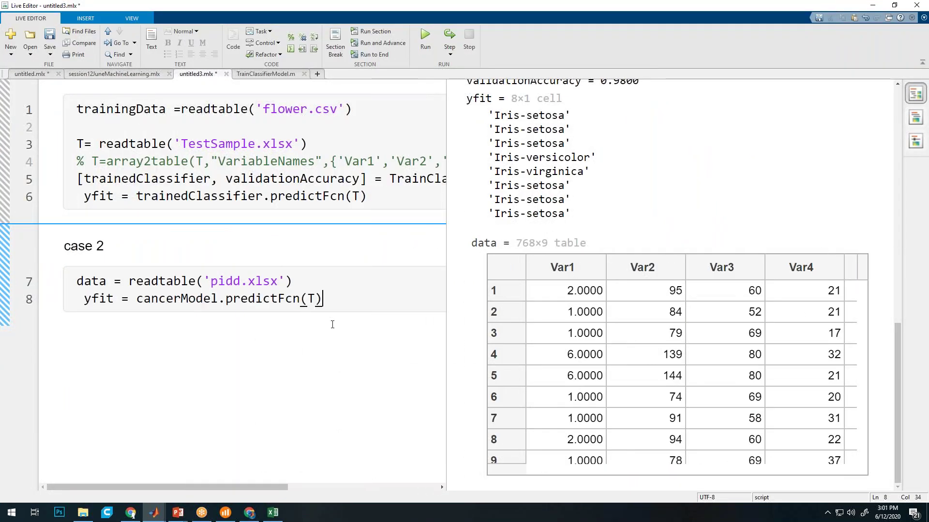
{"action": "key", "text": "Up"}
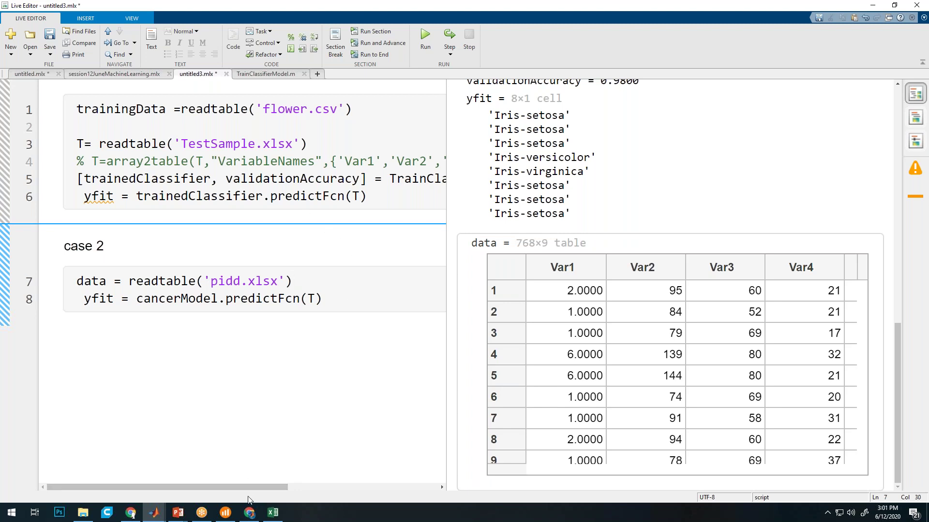
Compare the TestSample.xlsx worksheet with the columns of the data output table, through to Var9
{"action": "left_click", "coordinate": [273, 513]}
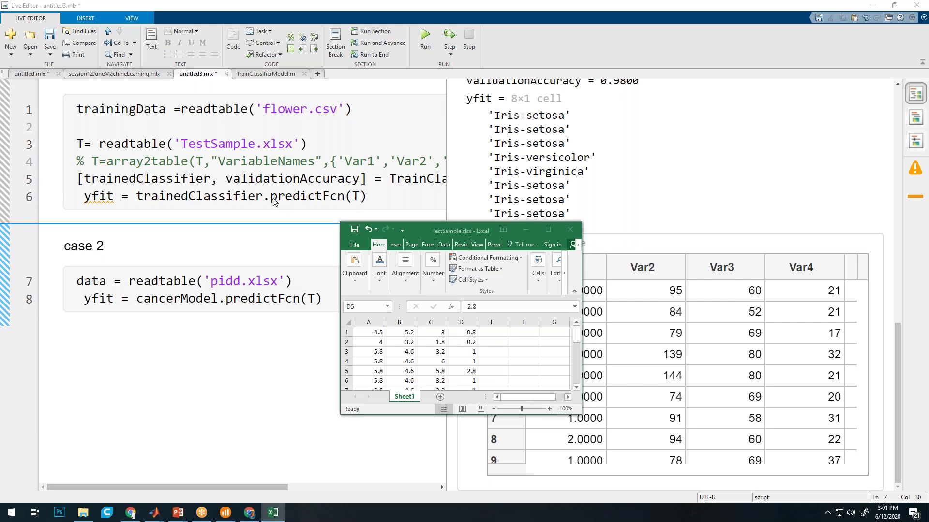
{"action": "left_click_drag", "start_coordinate": [416, 231], "coordinate": [233, 198]}
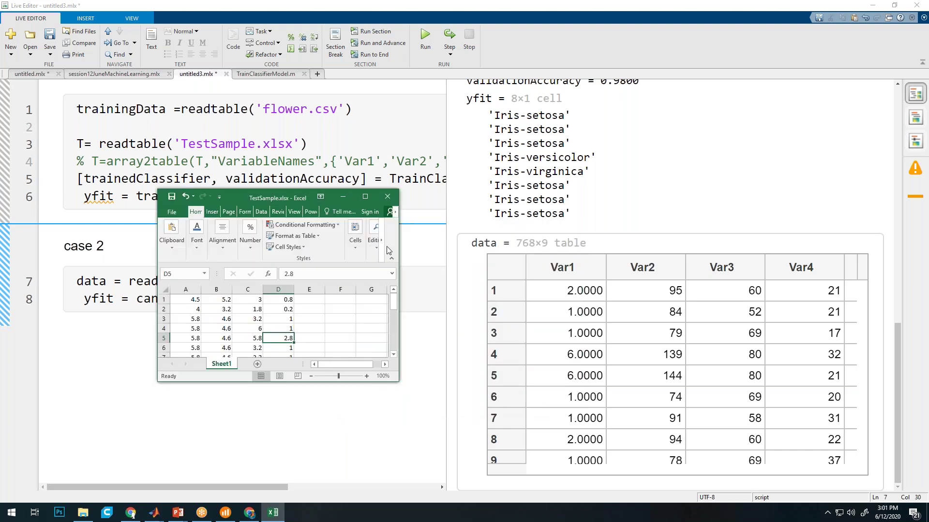
{"action": "left_click", "coordinate": [571, 301]}
{"action": "left_click_drag", "start_coordinate": [564, 293], "coordinate": [738, 297]}
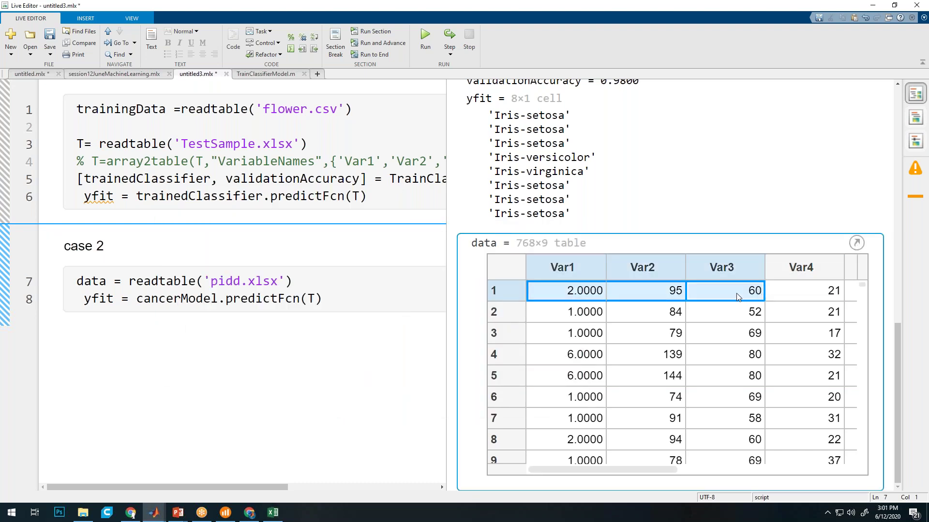
{"action": "left_click", "coordinate": [549, 487]}
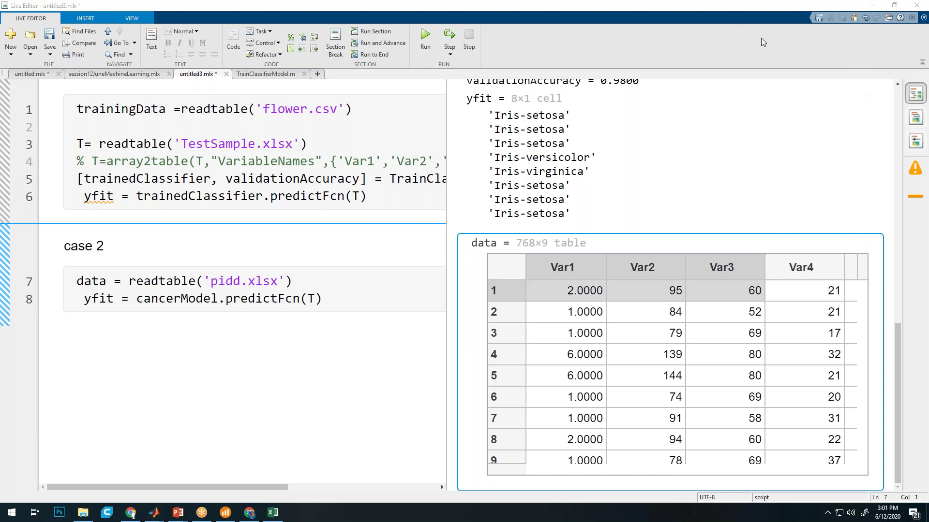
{"action": "left_click_drag", "start_coordinate": [623, 469], "coordinate": [833, 470]}
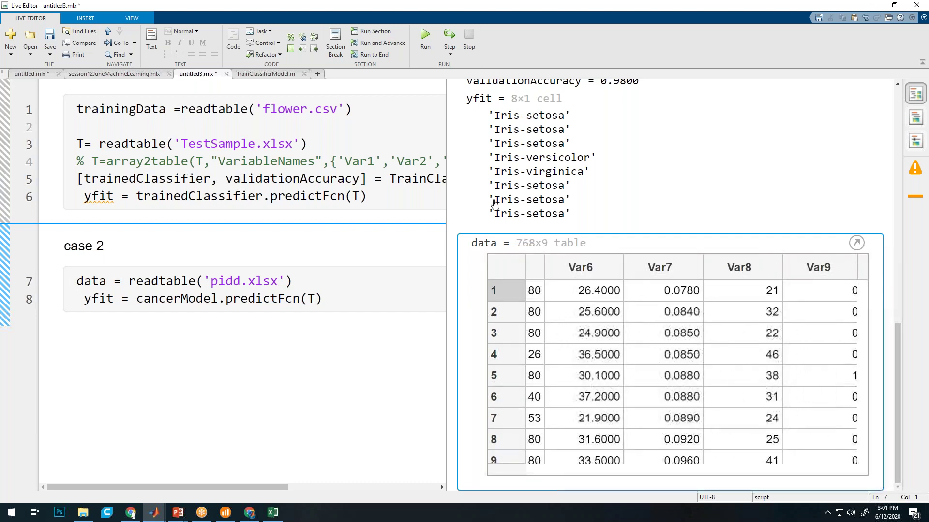
Widen the code pane and review the flower classifier code and the case 2 code alongside their outputs
{"action": "left_click_drag", "start_coordinate": [446, 196], "coordinate": [701, 198]}
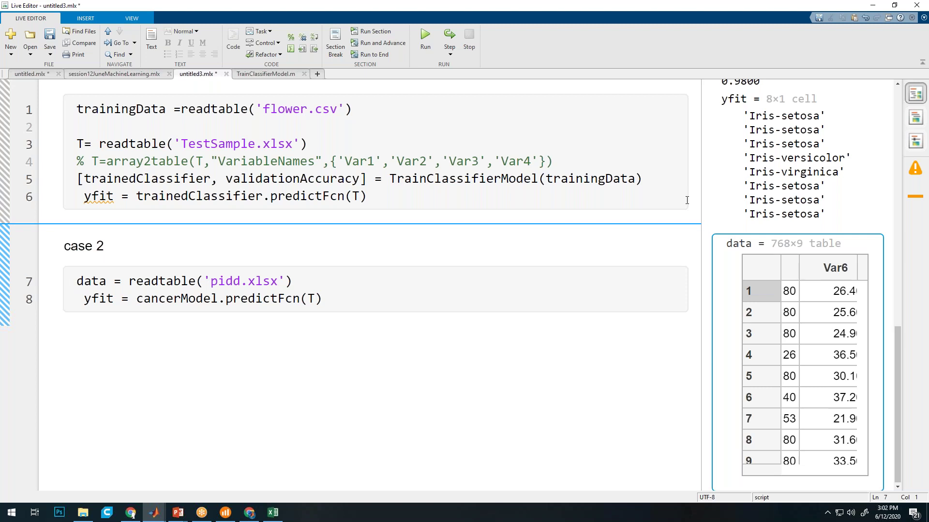
{"action": "left_click_drag", "start_coordinate": [369, 196], "coordinate": [54, 95]}
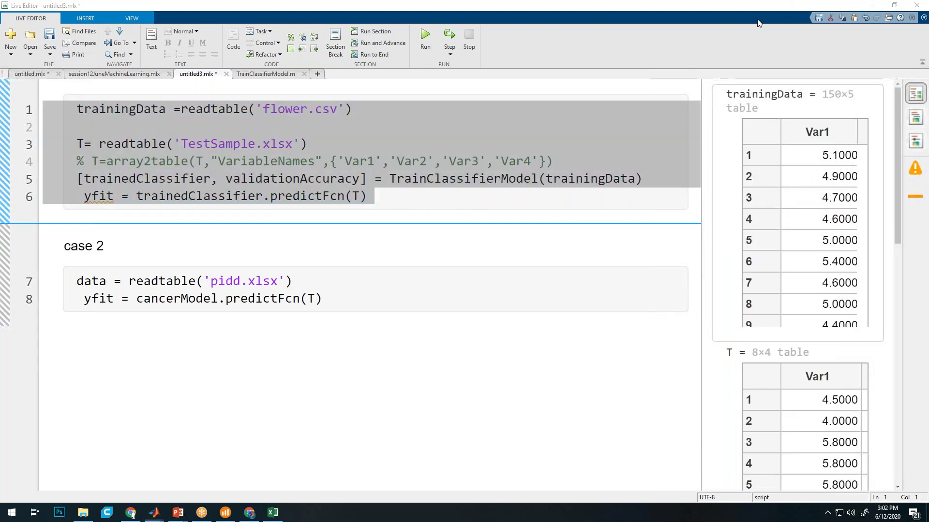
{"action": "left_click", "coordinate": [340, 160]}
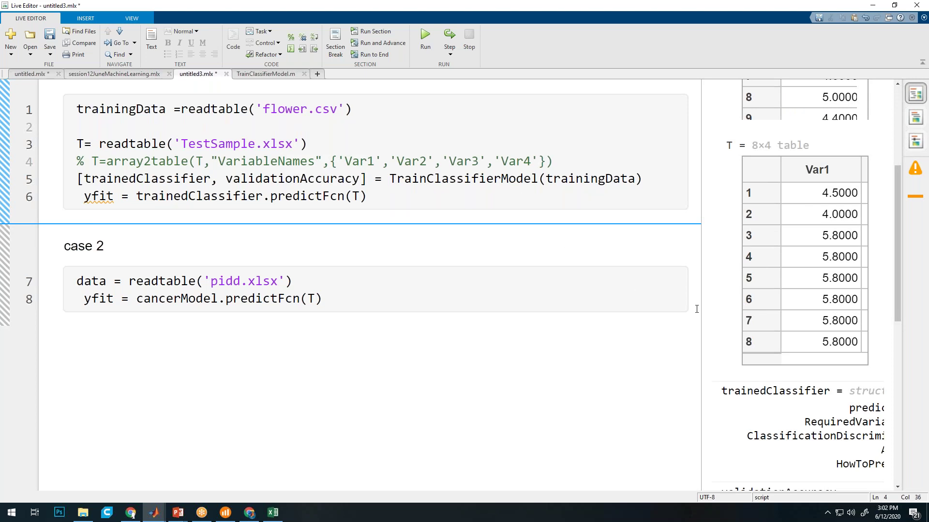
{"action": "left_click_drag", "start_coordinate": [353, 300], "coordinate": [73, 282]}
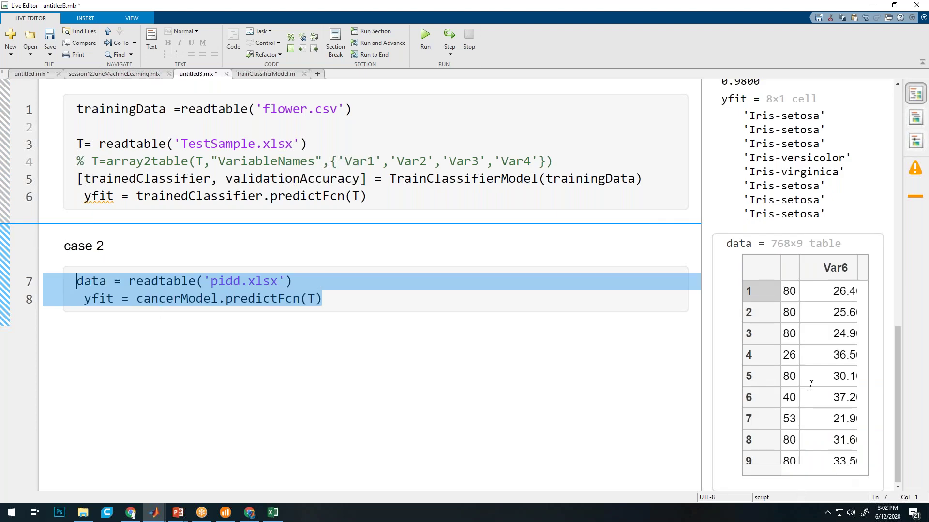
{"action": "key", "text": "alt+Tab"}
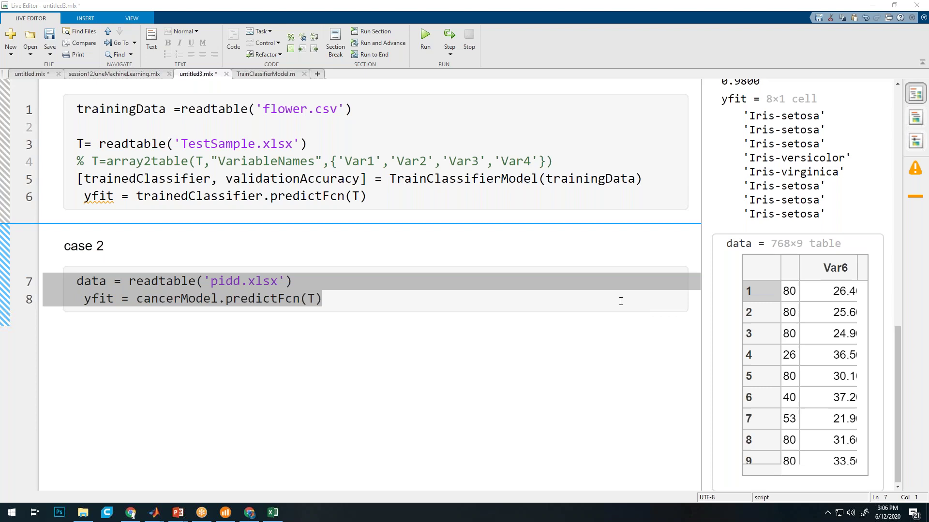
Remove the leading space before yfit on line 8 and widen the output pane
{"action": "left_click", "coordinate": [351, 303]}
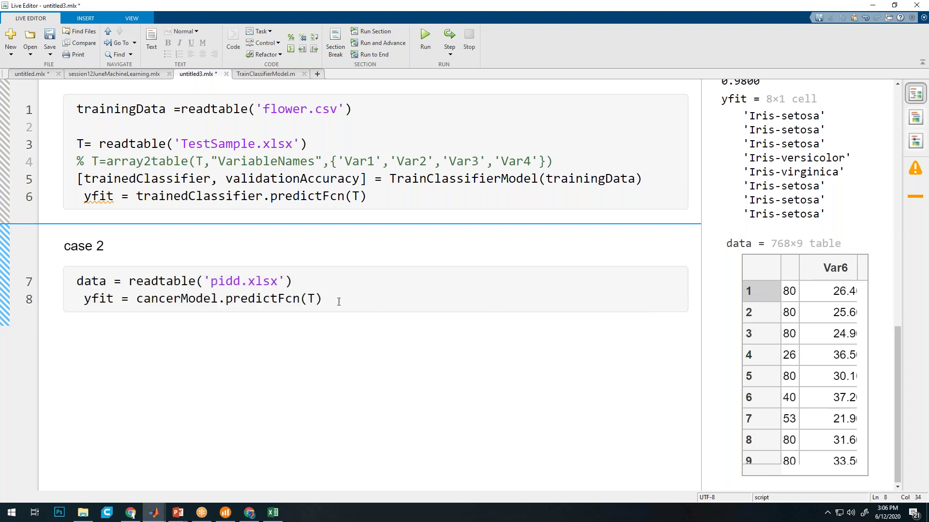
{"action": "left_click", "coordinate": [74, 299]}
{"action": "key", "text": "Delete"}
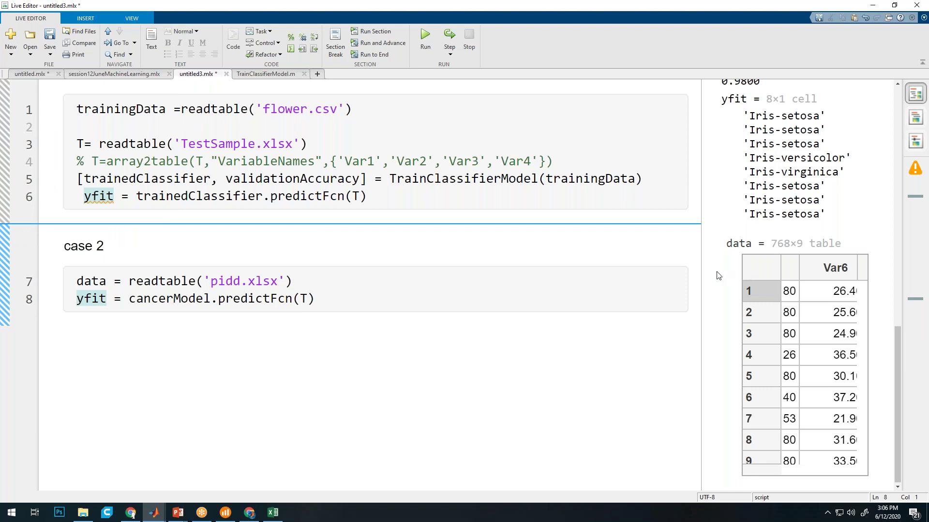
{"action": "left_click_drag", "start_coordinate": [699, 264], "coordinate": [607, 255]}
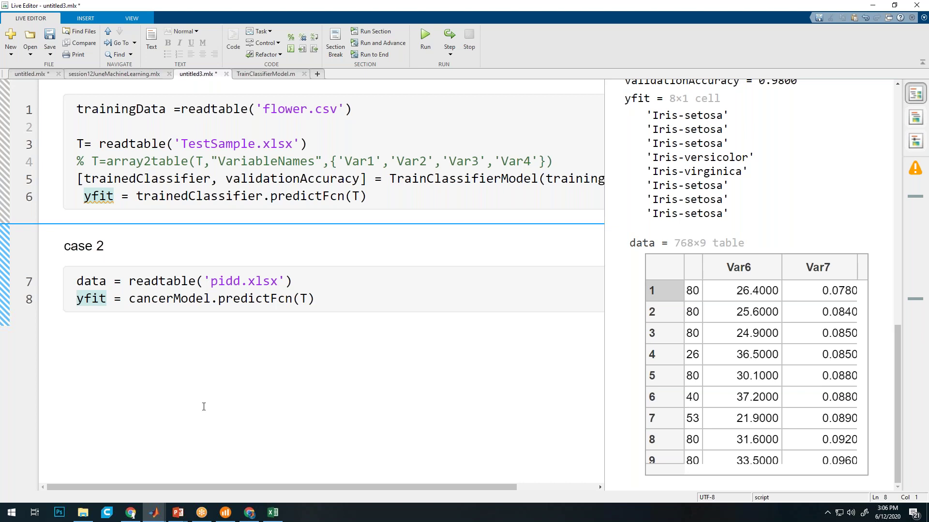
{"action": "left_click", "coordinate": [132, 515]}
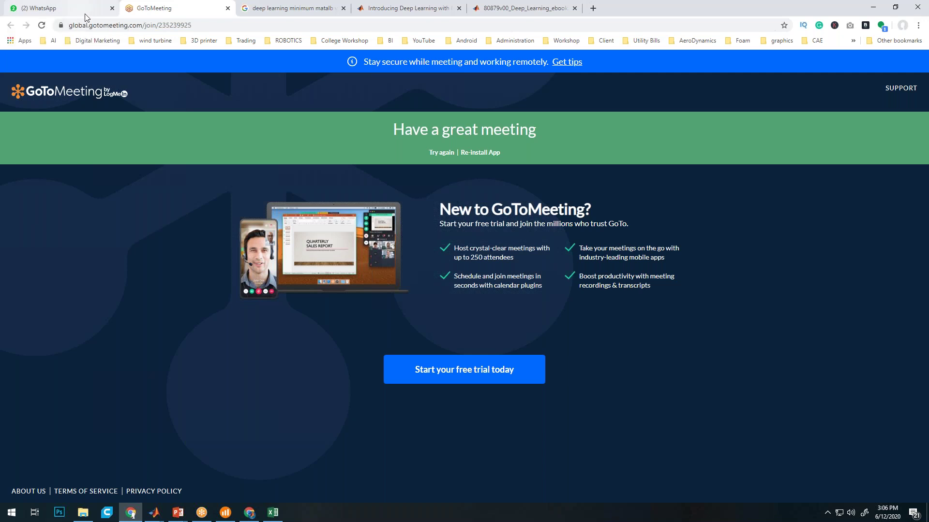
{"action": "left_click", "coordinate": [85, 15]}
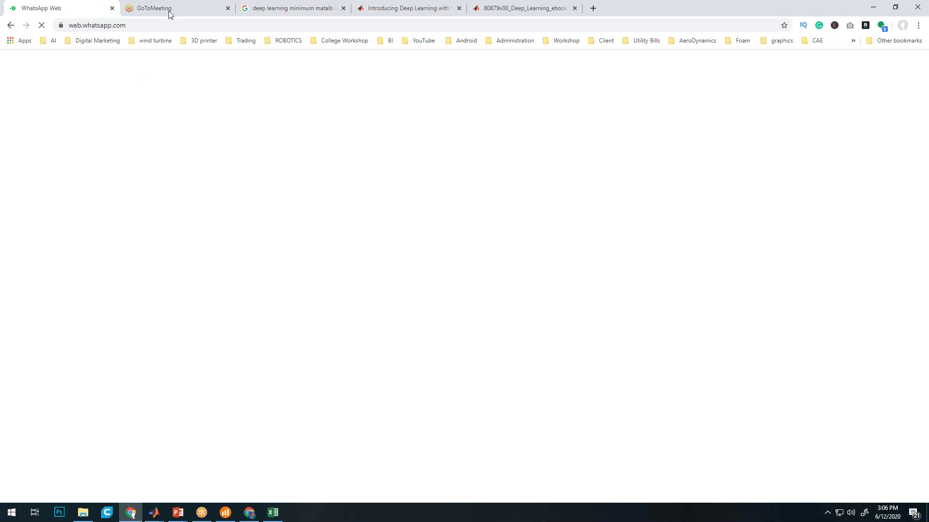
{"action": "left_click", "coordinate": [169, 11]}
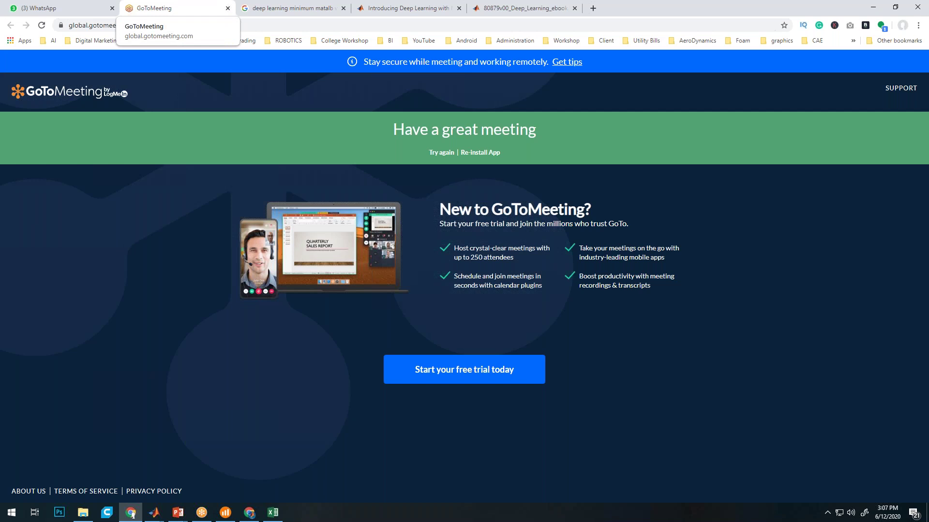
{"action": "left_click", "coordinate": [131, 516]}
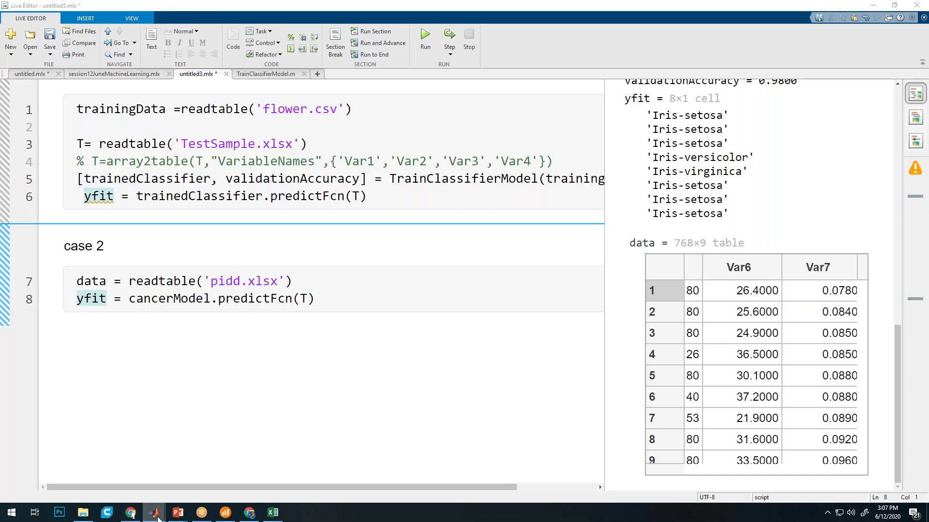
Close the Neural Network Training and Figure windows and bring Classification Learner forward with its whole model history in view
{"action": "mouse_move", "coordinate": [153, 517]}
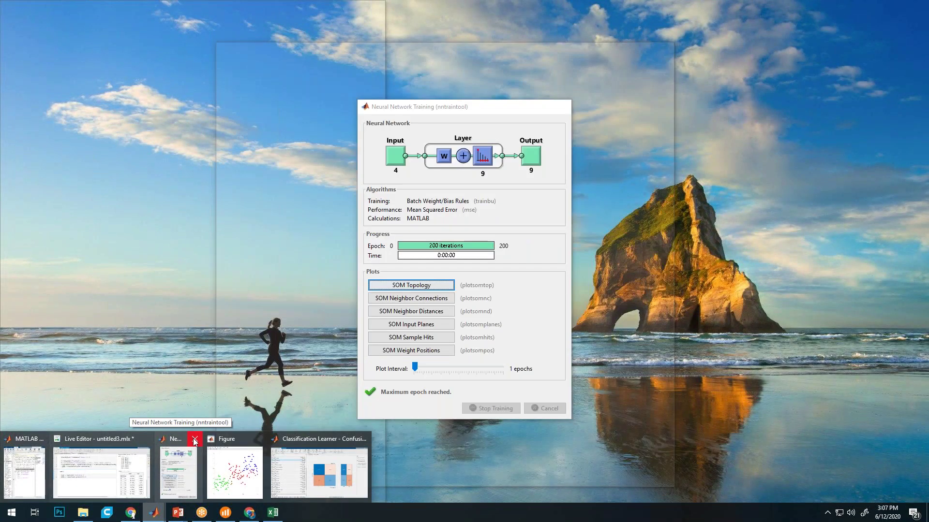
{"action": "left_click", "coordinate": [194, 438]}
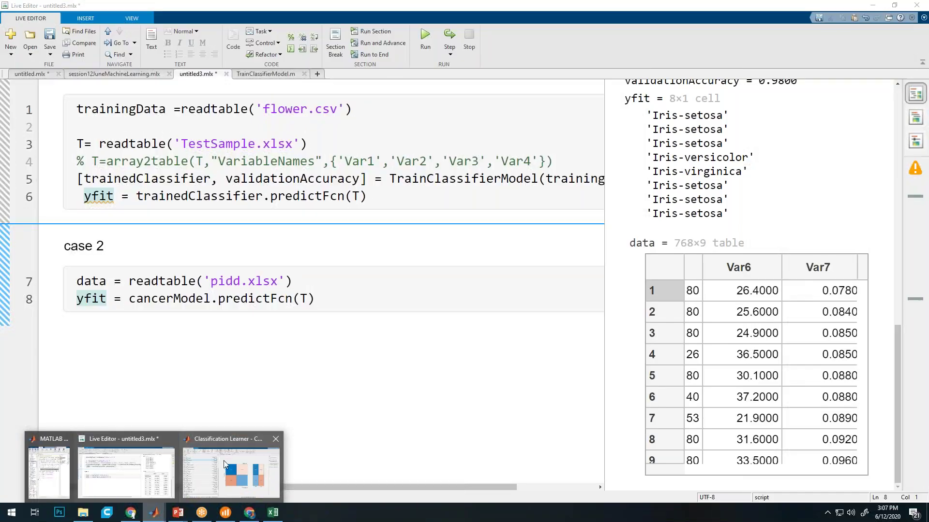
{"action": "left_click", "coordinate": [224, 460]}
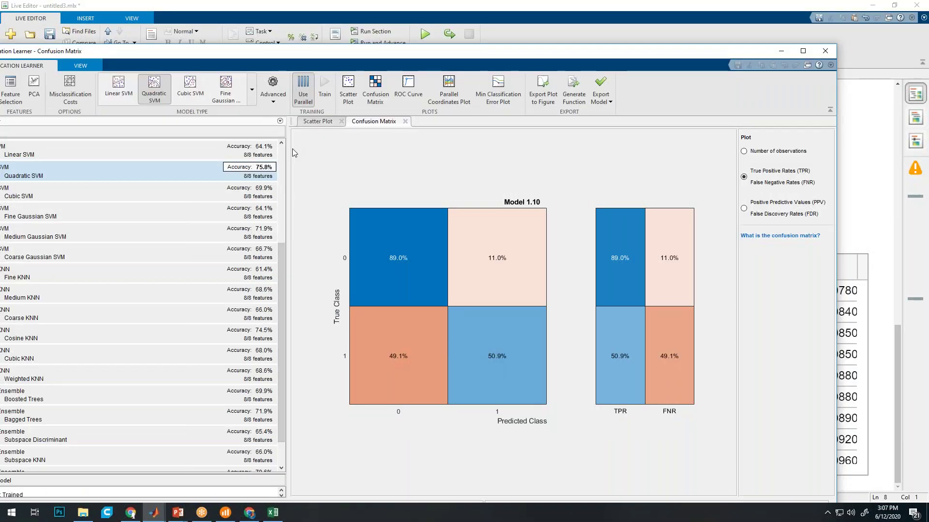
{"action": "mouse_move", "coordinate": [281, 265]}
{"action": "left_mouse_down"}
{"action": "mouse_move", "coordinate": [283, 163]}
{"action": "mouse_move", "coordinate": [281, 276]}
{"action": "left_mouse_up"}
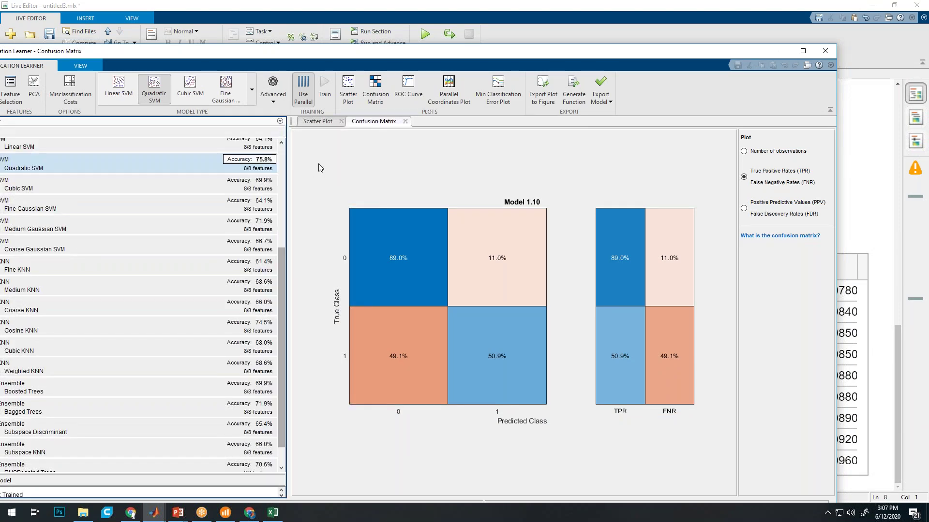
{"action": "left_click_drag", "start_coordinate": [211, 54], "coordinate": [354, 54]}
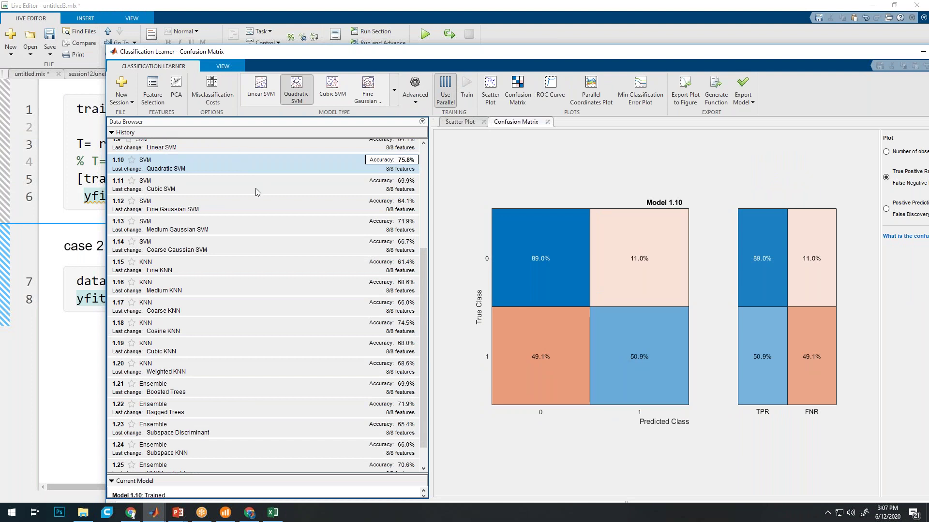
Start a new Classification Learner session on the data table with response Var9 and holdout validation at 20% held out
{"action": "key", "text": "ctrl+n"}
{"action": "left_click", "coordinate": [446, 198]}
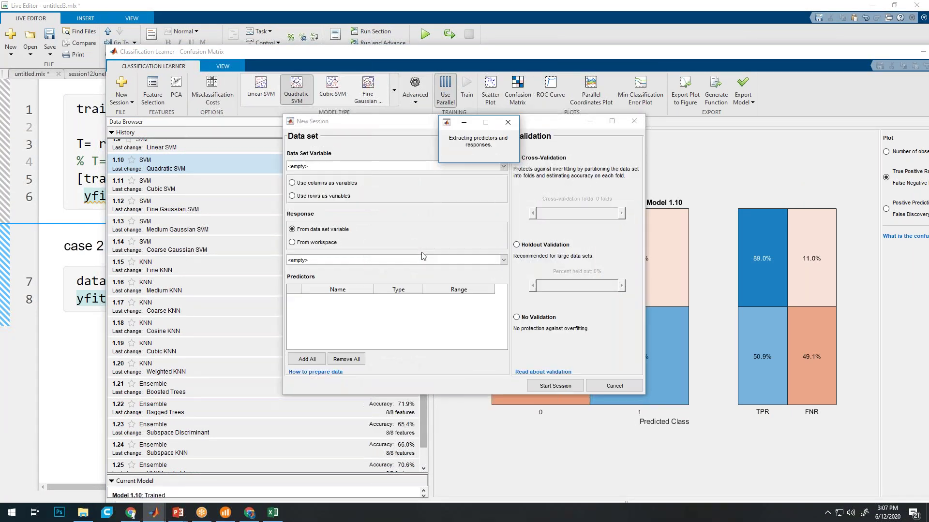
{"action": "left_click", "coordinate": [433, 166]}
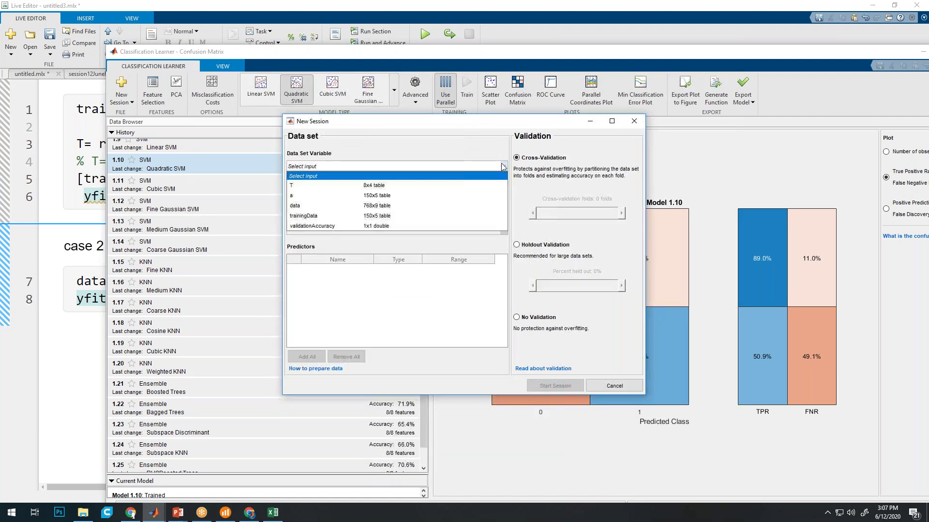
{"action": "left_click", "coordinate": [434, 205]}
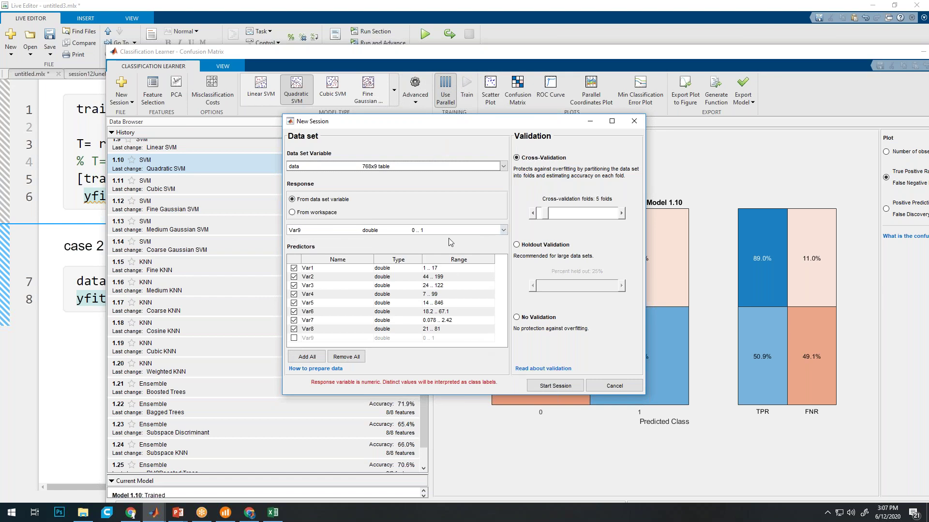
{"action": "left_click", "coordinate": [524, 246]}
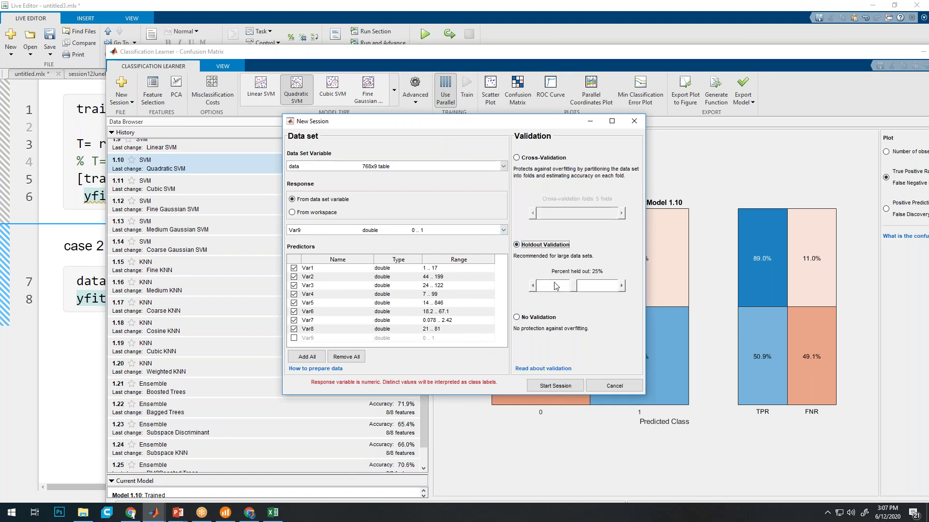
{"action": "mouse_move", "coordinate": [568, 289]}
{"action": "left_mouse_down"}
{"action": "mouse_move", "coordinate": [554, 289]}
{"action": "mouse_move", "coordinate": [567, 288]}
{"action": "left_mouse_up"}
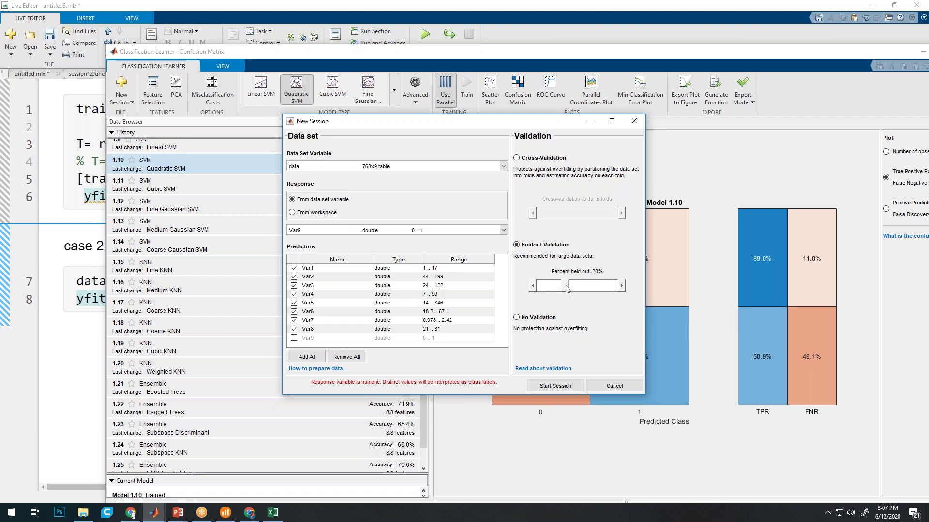
{"action": "left_click", "coordinate": [555, 386]}
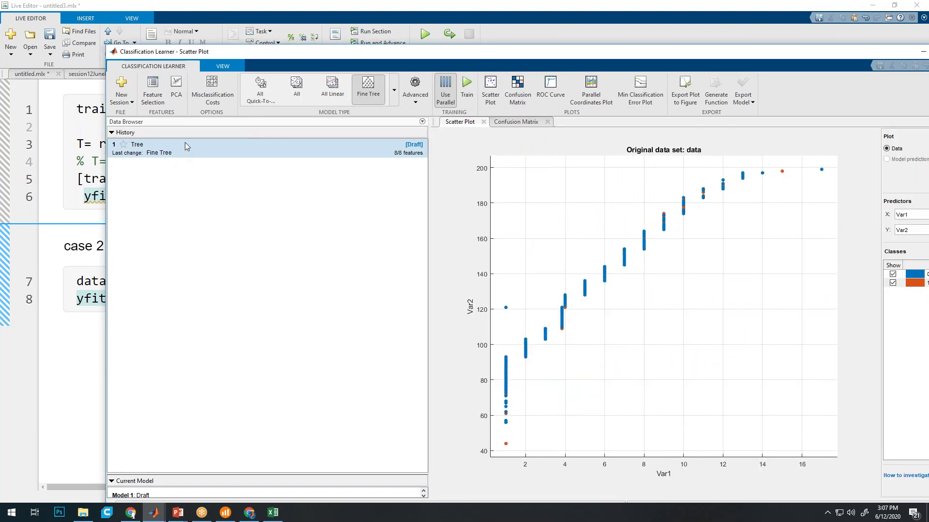
Enable PCA for the draft model, using the explained variance criterion at 95 percent
{"action": "left_click", "coordinate": [179, 92]}
{"action": "left_click", "coordinate": [267, 126]}
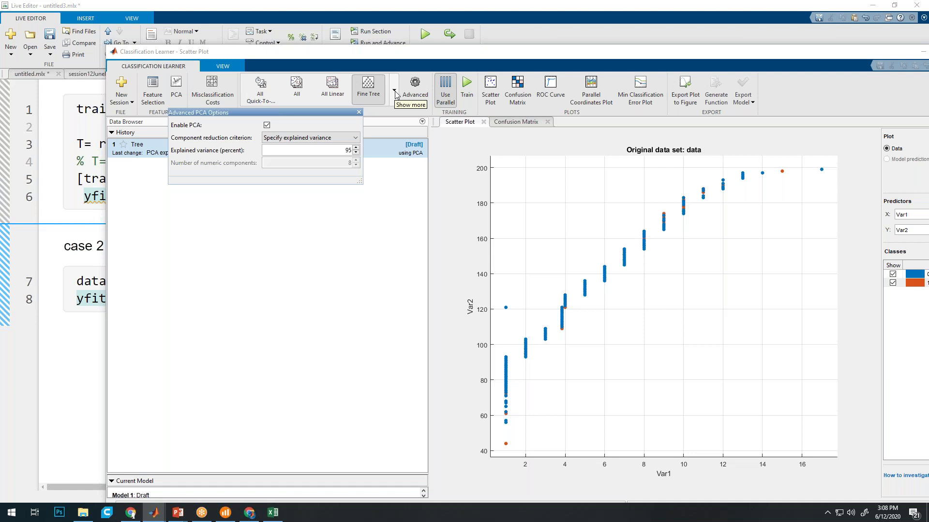
{"action": "left_click", "coordinate": [391, 127]}
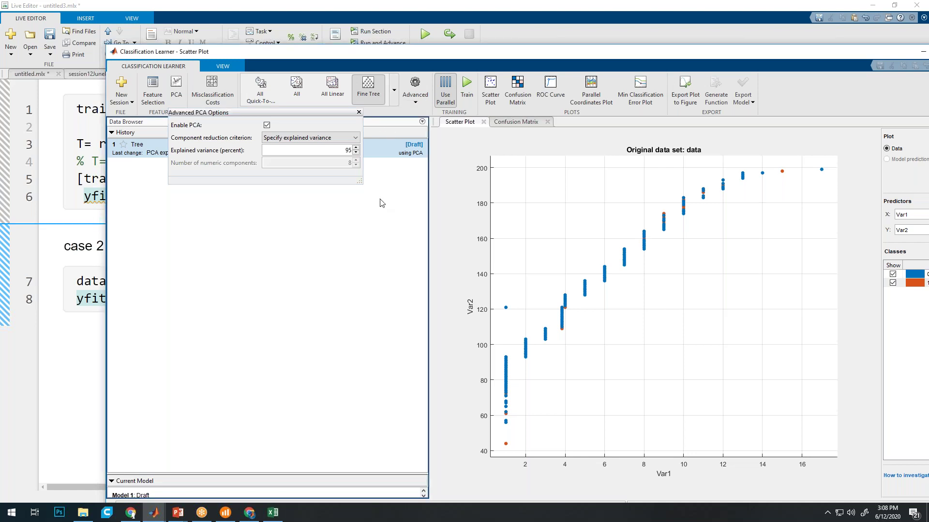
{"action": "left_click", "coordinate": [358, 112]}
{"action": "left_click", "coordinate": [178, 96]}
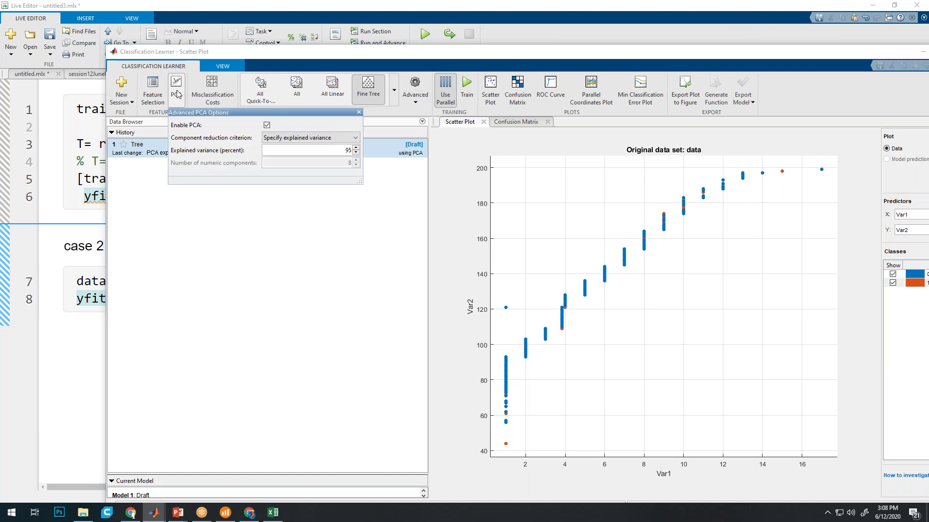
{"action": "left_click", "coordinate": [358, 112]}
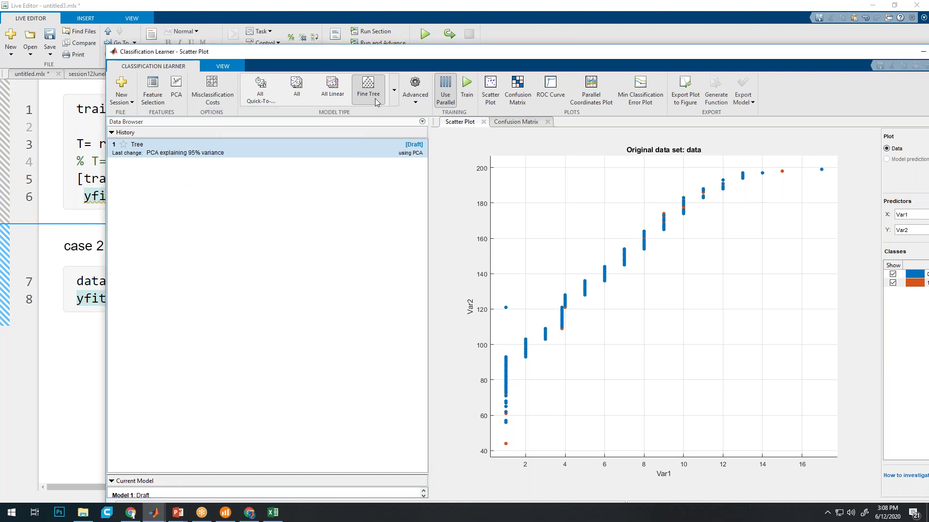
Set the model type to All and train all the classifiers with PCA
{"action": "left_click", "coordinate": [394, 90]}
{"action": "left_click", "coordinate": [296, 111]}
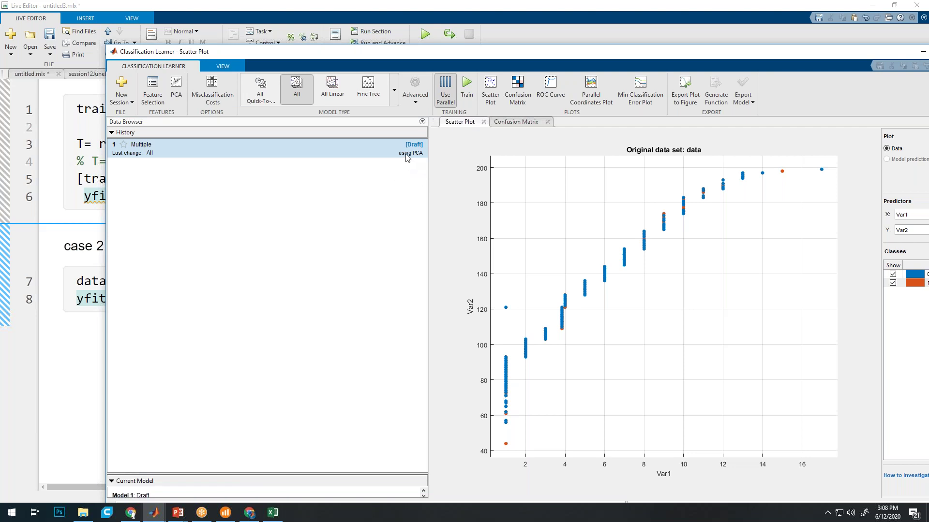
{"action": "left_click_drag", "start_coordinate": [428, 158], "coordinate": [390, 157]}
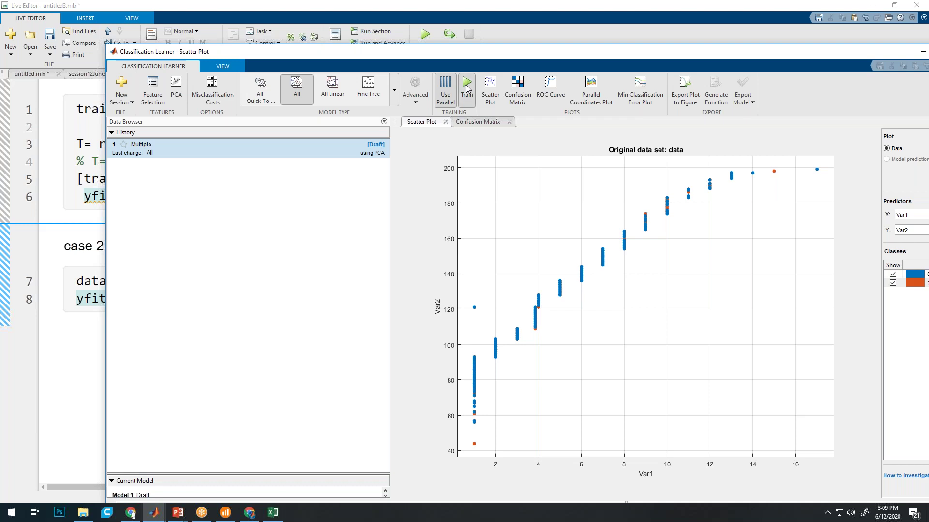
{"action": "left_click", "coordinate": [467, 87]}
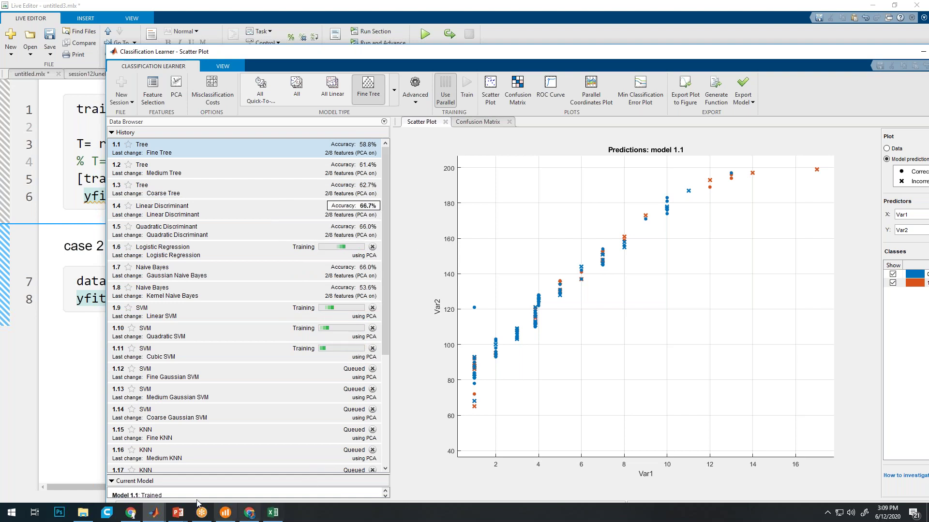
Bring Classification Learner forward and review the accuracies of the PCA-trained models in the history
{"action": "mouse_move", "coordinate": [154, 513]}
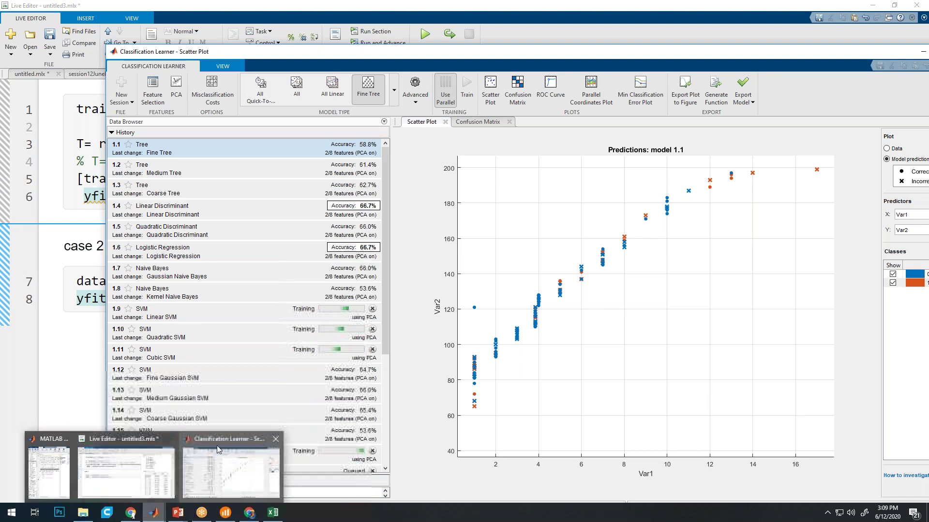
{"action": "left_click", "coordinate": [207, 456]}
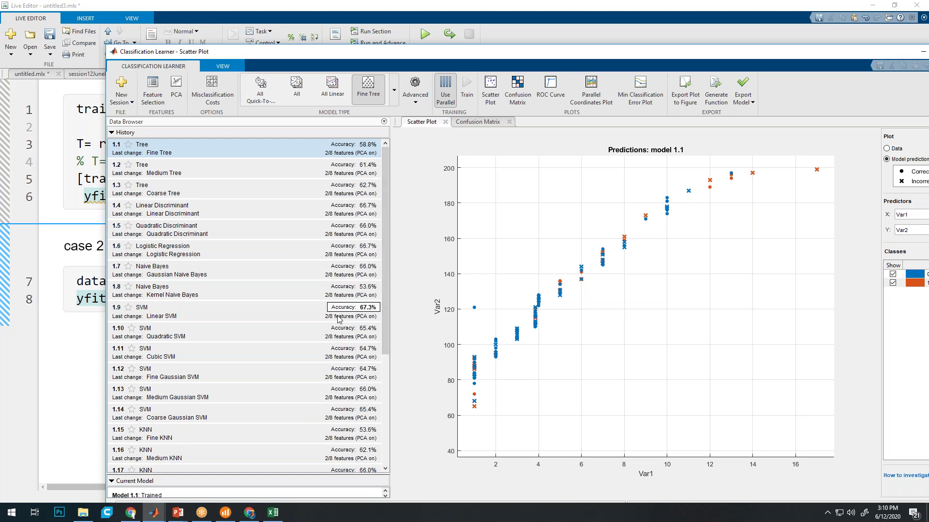
{"action": "left_click_drag", "start_coordinate": [385, 298], "coordinate": [387, 353]}
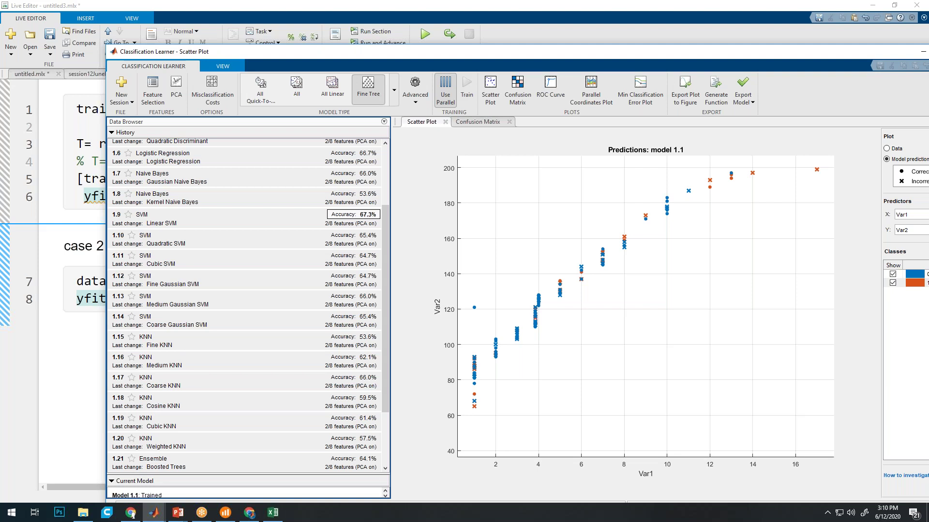
{"action": "left_click_drag", "start_coordinate": [391, 193], "coordinate": [396, 193]}
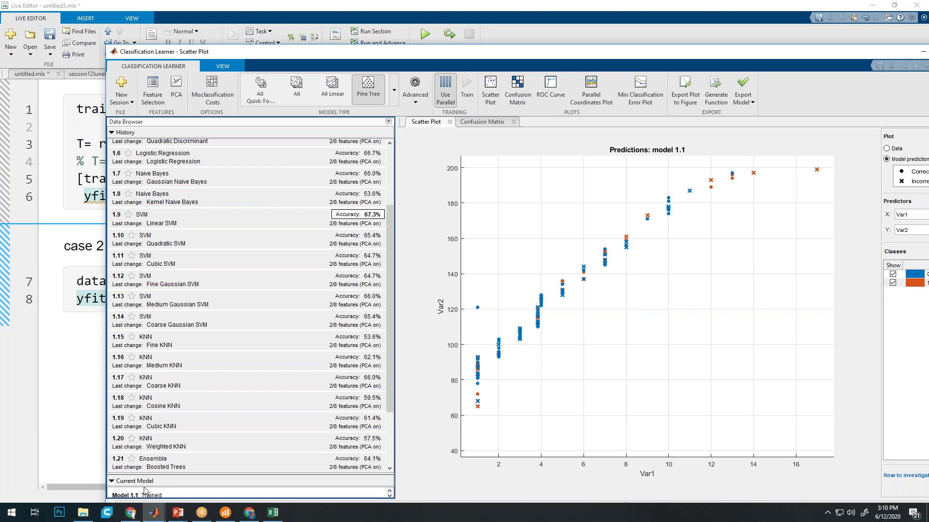
Switch to a blank Paint canvas and maximize its window
{"action": "left_click", "coordinate": [12, 514]}
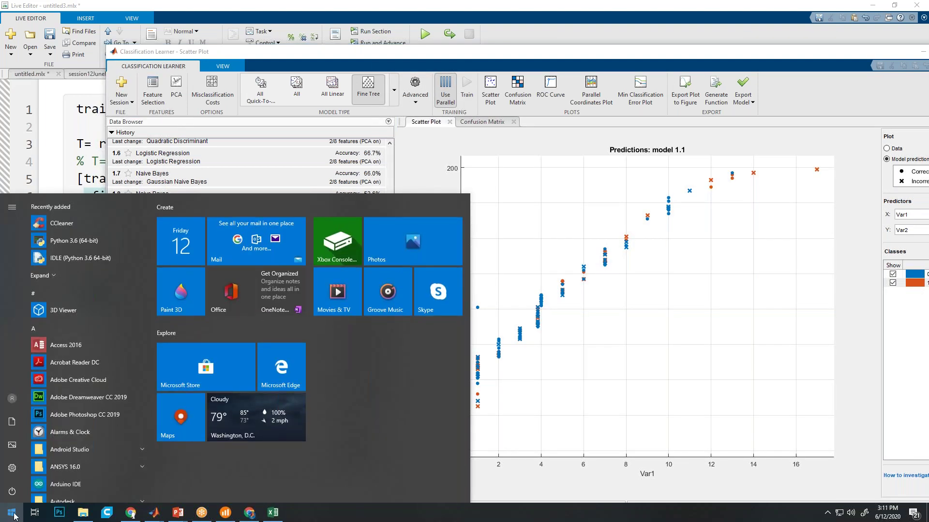
{"action": "left_click", "coordinate": [12, 513]}
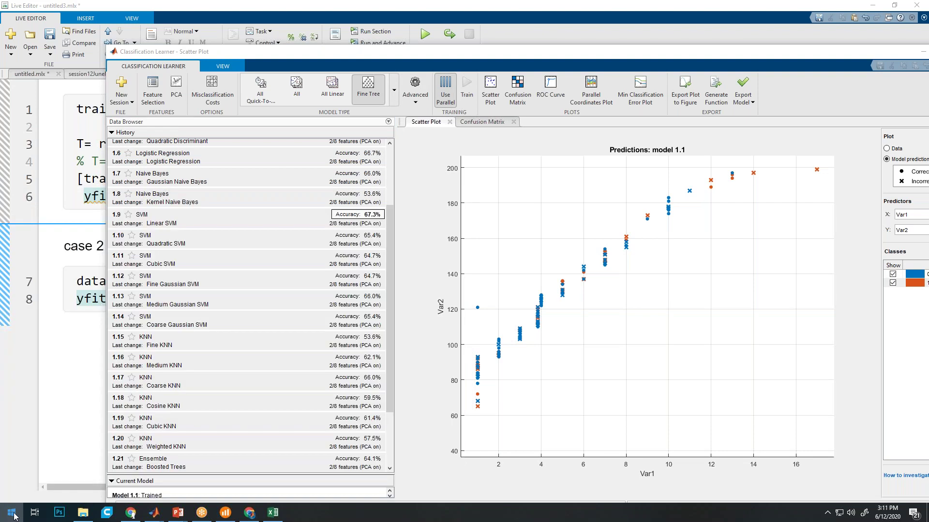
{"action": "left_click", "coordinate": [12, 514]}
{"action": "type", "text": "paint"}
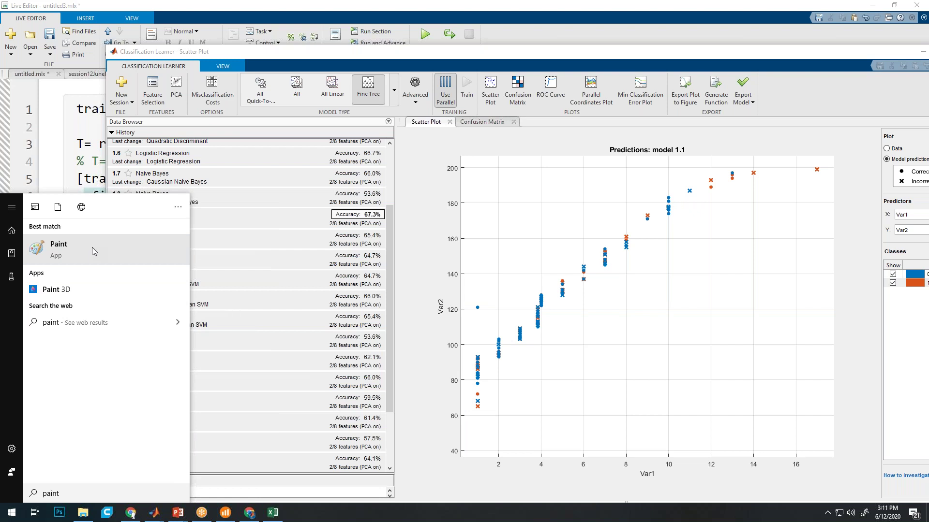
{"action": "left_click", "coordinate": [120, 255]}
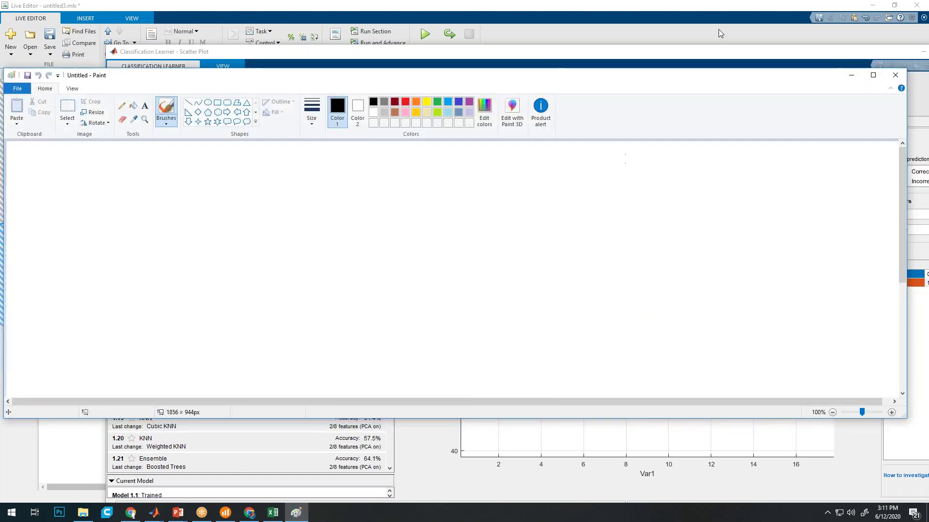
{"action": "left_click", "coordinate": [655, 50]}
{"action": "left_click_drag", "start_coordinate": [655, 51], "coordinate": [499, 40]}
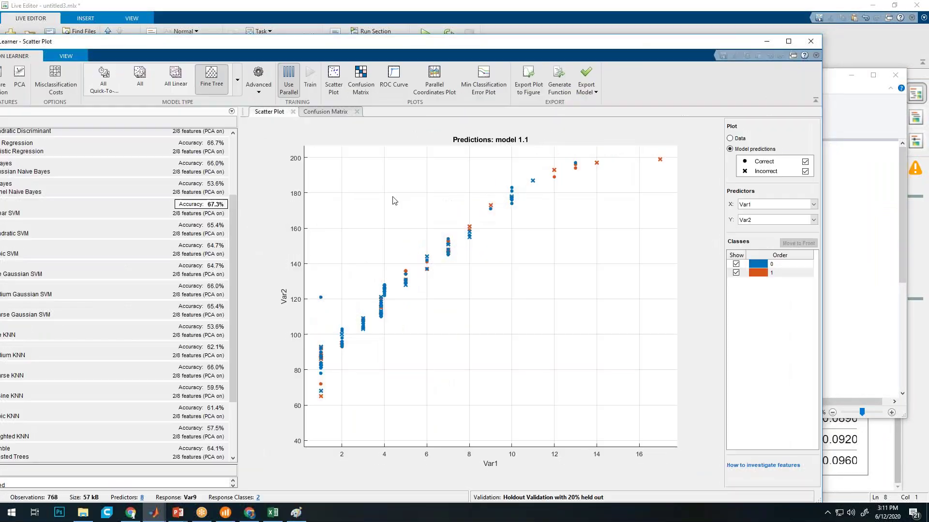
{"action": "left_click", "coordinate": [297, 513]}
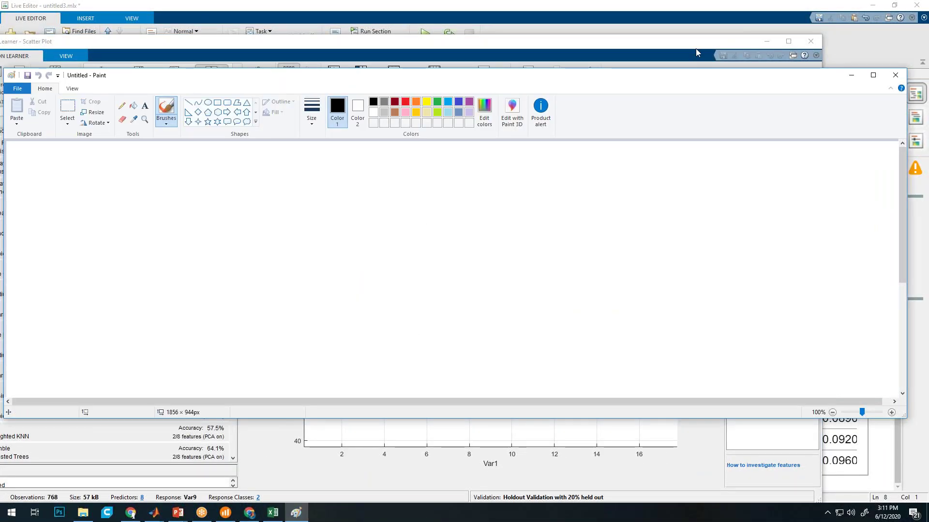
{"action": "mouse_move", "coordinate": [665, 88]}
{"action": "left_mouse_down"}
{"action": "mouse_move", "coordinate": [441, 112]}
{"action": "mouse_move", "coordinate": [607, 104]}
{"action": "left_mouse_up"}
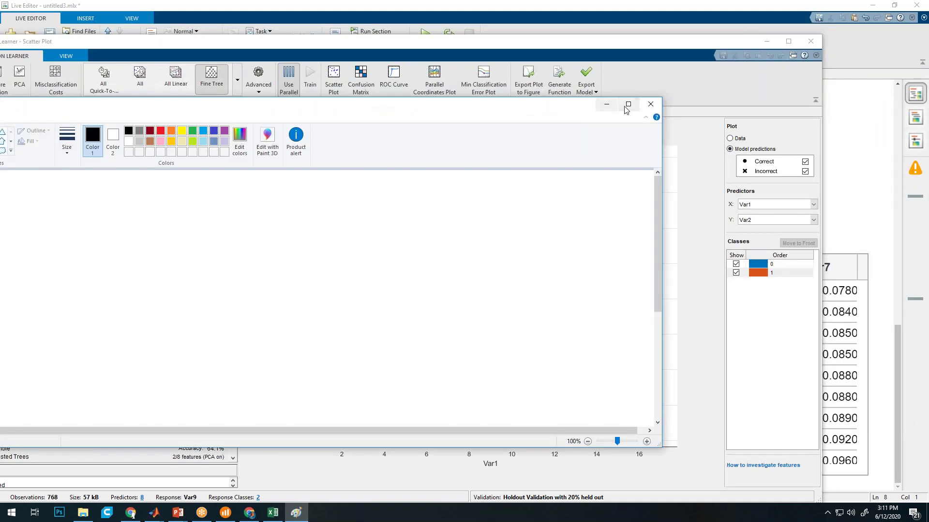
{"action": "double_click", "coordinate": [624, 99]}
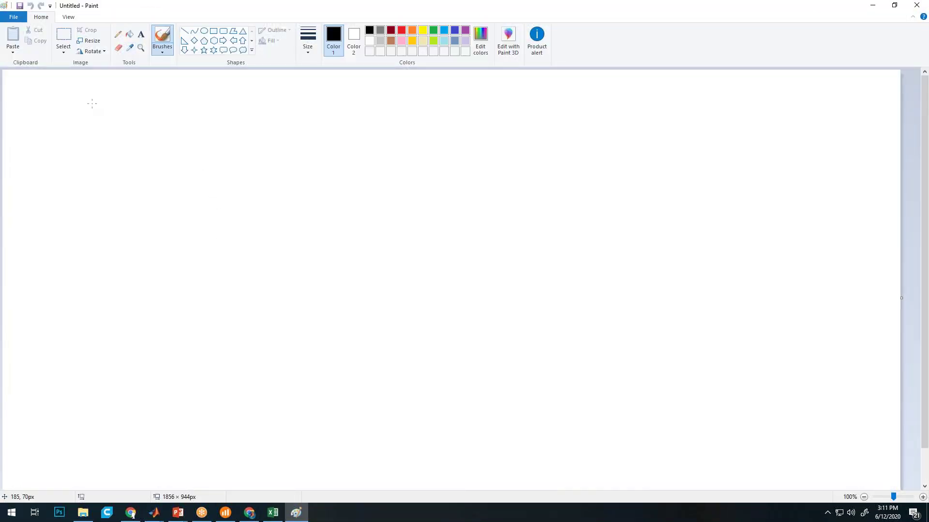
Handwrite the heading "Images" on the canvas with "Einsteen" as the first entry beneath it
{"action": "mouse_move", "coordinate": [94, 97]}
{"action": "left_mouse_down"}
{"action": "mouse_move", "coordinate": [115, 90]}
{"action": "mouse_move", "coordinate": [106, 118]}
{"action": "left_mouse_up"}
{"action": "mouse_move", "coordinate": [102, 118]}
{"action": "left_mouse_down"}
{"action": "mouse_move", "coordinate": [150, 93]}
{"action": "mouse_move", "coordinate": [156, 115]}
{"action": "mouse_move", "coordinate": [181, 94]}
{"action": "left_mouse_up"}
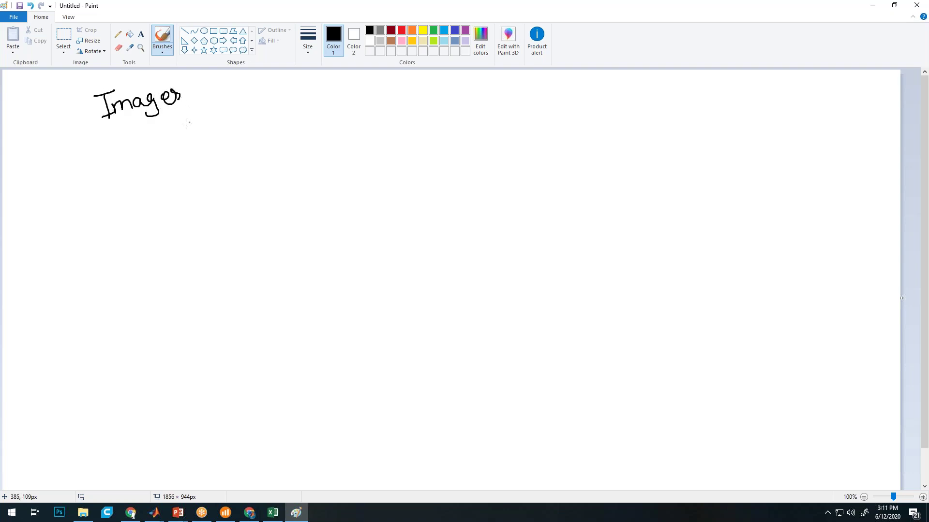
{"action": "mouse_move", "coordinate": [167, 128]}
{"action": "left_mouse_down"}
{"action": "mouse_move", "coordinate": [165, 142]}
{"action": "mouse_move", "coordinate": [180, 148]}
{"action": "left_mouse_up"}
{"action": "left_click_drag", "start_coordinate": [164, 140], "coordinate": [180, 130]}
{"action": "mouse_move", "coordinate": [184, 135]}
{"action": "left_mouse_down"}
{"action": "mouse_move", "coordinate": [185, 145]}
{"action": "mouse_move", "coordinate": [199, 135]}
{"action": "left_mouse_up"}
{"action": "mouse_move", "coordinate": [207, 133]}
{"action": "left_mouse_down"}
{"action": "mouse_move", "coordinate": [201, 141]}
{"action": "mouse_move", "coordinate": [213, 142]}
{"action": "left_mouse_up"}
{"action": "left_click_drag", "start_coordinate": [210, 134], "coordinate": [244, 140]}
{"action": "left_click_drag", "start_coordinate": [244, 140], "coordinate": [255, 138]}
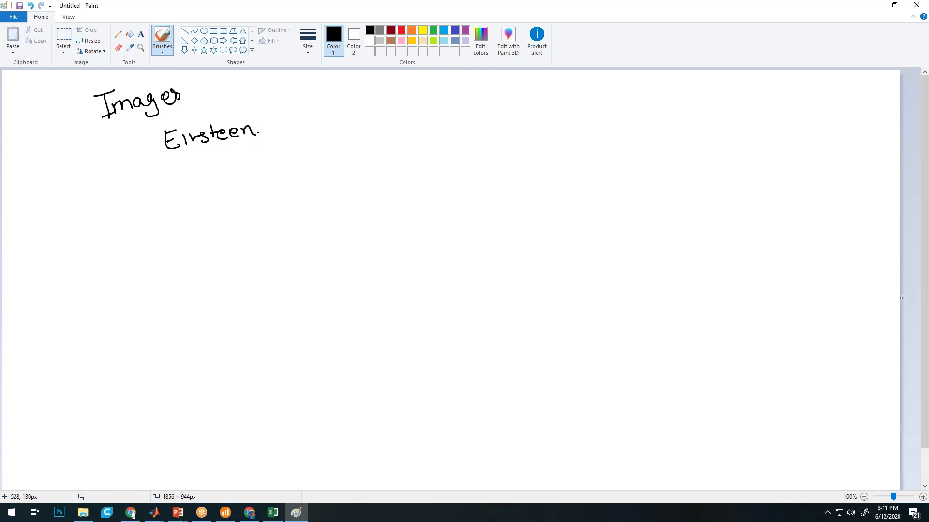
Handwrite two more names below the first entry and note the number 4 beside each of the three names
{"action": "left_click_drag", "start_coordinate": [186, 169], "coordinate": [190, 191]}
{"action": "left_click_drag", "start_coordinate": [185, 170], "coordinate": [204, 188]}
{"action": "mouse_move", "coordinate": [213, 177]}
{"action": "left_mouse_down"}
{"action": "mouse_move", "coordinate": [215, 188]}
{"action": "mouse_move", "coordinate": [244, 185]}
{"action": "left_mouse_up"}
{"action": "mouse_move", "coordinate": [211, 223]}
{"action": "left_mouse_down"}
{"action": "mouse_move", "coordinate": [204, 251]}
{"action": "mouse_move", "coordinate": [269, 233]}
{"action": "left_mouse_up"}
{"action": "mouse_move", "coordinate": [262, 128]}
{"action": "left_mouse_down"}
{"action": "mouse_move", "coordinate": [286, 124]}
{"action": "mouse_move", "coordinate": [286, 136]}
{"action": "mouse_move", "coordinate": [316, 122]}
{"action": "left_mouse_up"}
{"action": "left_click_drag", "start_coordinate": [318, 110], "coordinate": [321, 130]}
{"action": "left_click_drag", "start_coordinate": [275, 173], "coordinate": [315, 165]}
{"action": "left_click_drag", "start_coordinate": [316, 155], "coordinate": [318, 173]}
{"action": "left_click_drag", "start_coordinate": [295, 220], "coordinate": [330, 213]}
{"action": "left_click_drag", "start_coordinate": [333, 203], "coordinate": [339, 218]}
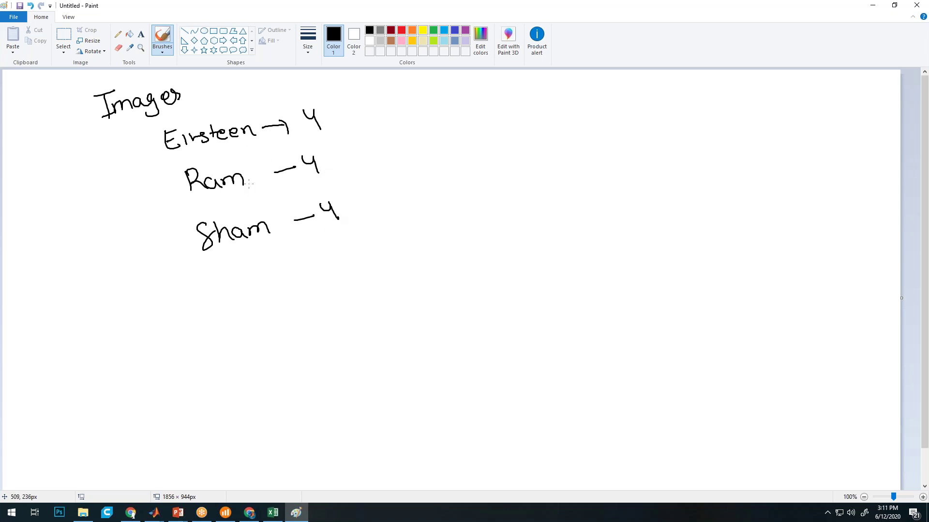
Mark each of the three names with a dash before it and a tick above it
{"action": "left_click_drag", "start_coordinate": [108, 151], "coordinate": [132, 145]}
{"action": "left_click_drag", "start_coordinate": [124, 199], "coordinate": [155, 192]}
{"action": "left_click_drag", "start_coordinate": [161, 263], "coordinate": [181, 254]}
{"action": "left_click_drag", "start_coordinate": [185, 114], "coordinate": [212, 111]}
{"action": "left_click_drag", "start_coordinate": [212, 161], "coordinate": [234, 160]}
{"action": "left_click_drag", "start_coordinate": [235, 211], "coordinate": [258, 207]}
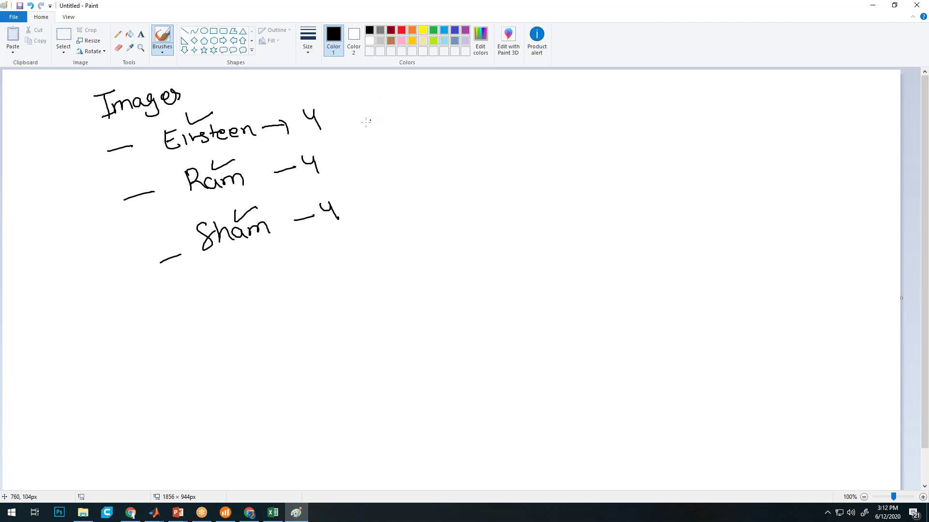
Sketch a framed face beside the first entry, label its sides 1000 and 1000, and add an empty frame below
{"action": "mouse_move", "coordinate": [348, 116]}
{"action": "left_mouse_down"}
{"action": "mouse_move", "coordinate": [380, 113]}
{"action": "mouse_move", "coordinate": [409, 138]}
{"action": "left_mouse_up"}
{"action": "mouse_move", "coordinate": [399, 91]}
{"action": "left_mouse_down"}
{"action": "mouse_move", "coordinate": [467, 86]}
{"action": "mouse_move", "coordinate": [472, 122]}
{"action": "mouse_move", "coordinate": [415, 139]}
{"action": "left_mouse_up"}
{"action": "mouse_move", "coordinate": [435, 97]}
{"action": "left_mouse_down"}
{"action": "mouse_move", "coordinate": [430, 134]}
{"action": "mouse_move", "coordinate": [451, 129]}
{"action": "mouse_move", "coordinate": [446, 97]}
{"action": "mouse_move", "coordinate": [448, 114]}
{"action": "mouse_move", "coordinate": [418, 107]}
{"action": "mouse_move", "coordinate": [426, 113]}
{"action": "left_mouse_up"}
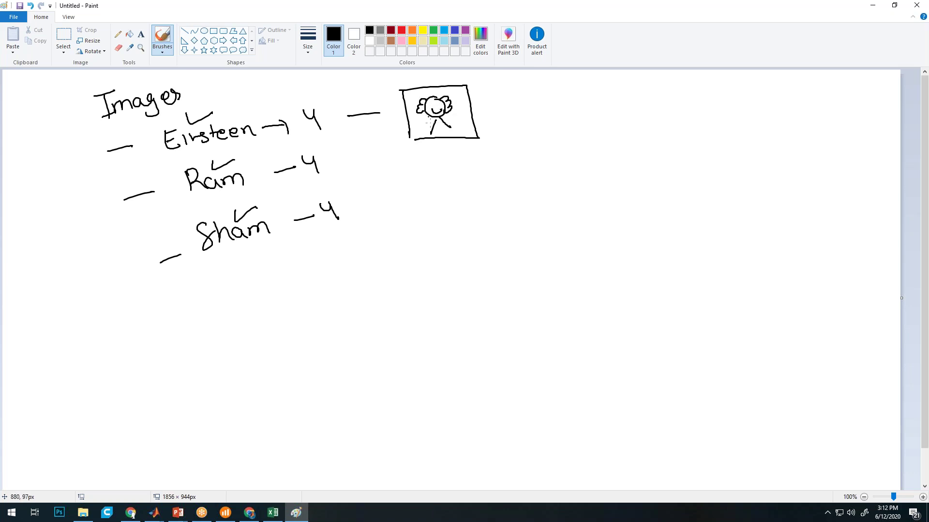
{"action": "left_click_drag", "start_coordinate": [424, 155], "coordinate": [428, 180]}
{"action": "mouse_move", "coordinate": [423, 153]}
{"action": "left_mouse_down"}
{"action": "mouse_move", "coordinate": [470, 148]}
{"action": "mouse_move", "coordinate": [477, 180]}
{"action": "mouse_move", "coordinate": [435, 180]}
{"action": "left_mouse_up"}
{"action": "mouse_move", "coordinate": [407, 77]}
{"action": "left_mouse_down"}
{"action": "mouse_move", "coordinate": [409, 89]}
{"action": "mouse_move", "coordinate": [432, 80]}
{"action": "mouse_move", "coordinate": [473, 104]}
{"action": "left_mouse_up"}
{"action": "left_click_drag", "start_coordinate": [480, 95], "coordinate": [500, 98]}
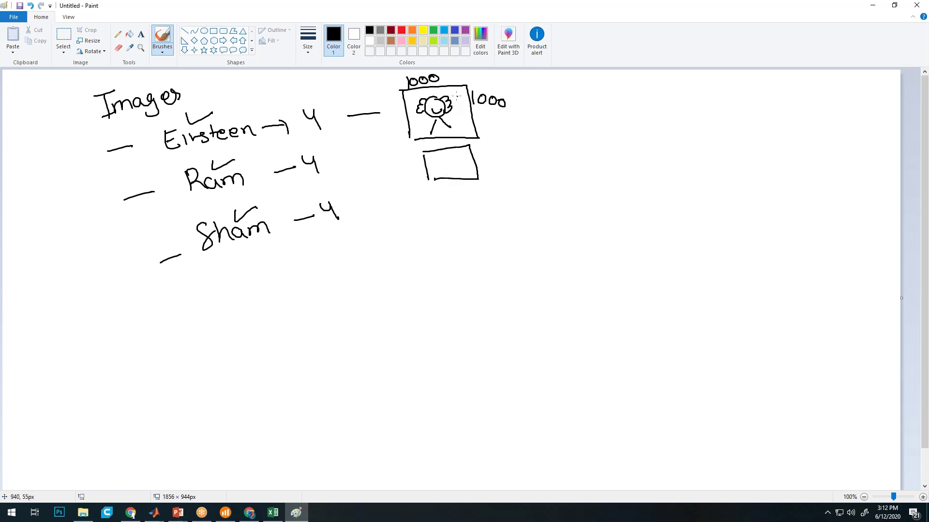
Draw an arrow from the framed face and handwrite "R C" and "1x10^6" after it
{"action": "left_click_drag", "start_coordinate": [526, 114], "coordinate": [551, 113]}
{"action": "mouse_move", "coordinate": [542, 109]}
{"action": "left_mouse_down"}
{"action": "mouse_move", "coordinate": [554, 112]}
{"action": "mouse_move", "coordinate": [552, 125]}
{"action": "left_mouse_up"}
{"action": "mouse_move", "coordinate": [564, 90]}
{"action": "left_mouse_down"}
{"action": "mouse_move", "coordinate": [578, 110]}
{"action": "mouse_move", "coordinate": [602, 107]}
{"action": "mouse_move", "coordinate": [557, 106]}
{"action": "left_mouse_up"}
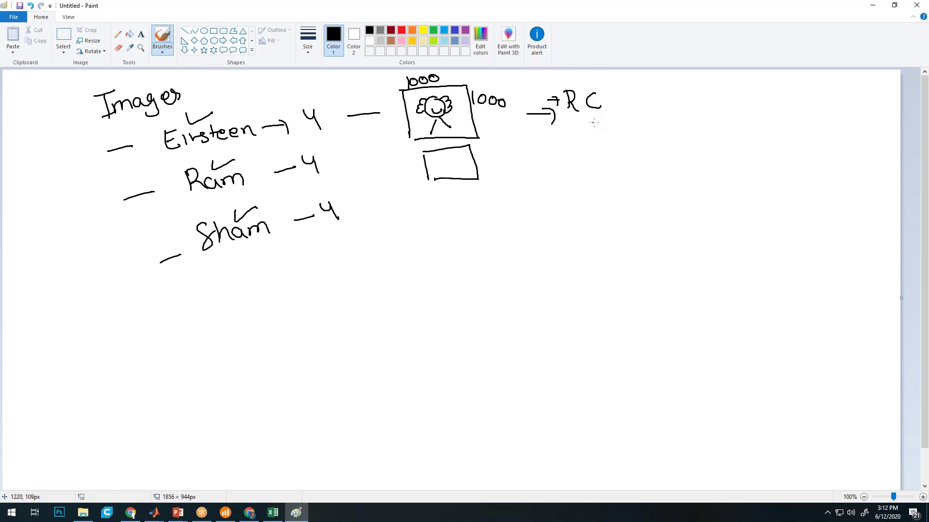
{"action": "mouse_move", "coordinate": [620, 104]}
{"action": "left_mouse_down"}
{"action": "mouse_move", "coordinate": [620, 122]}
{"action": "mouse_move", "coordinate": [643, 122]}
{"action": "left_mouse_up"}
{"action": "left_click_drag", "start_coordinate": [656, 108], "coordinate": [648, 103]}
{"action": "left_click_drag", "start_coordinate": [671, 93], "coordinate": [668, 102]}
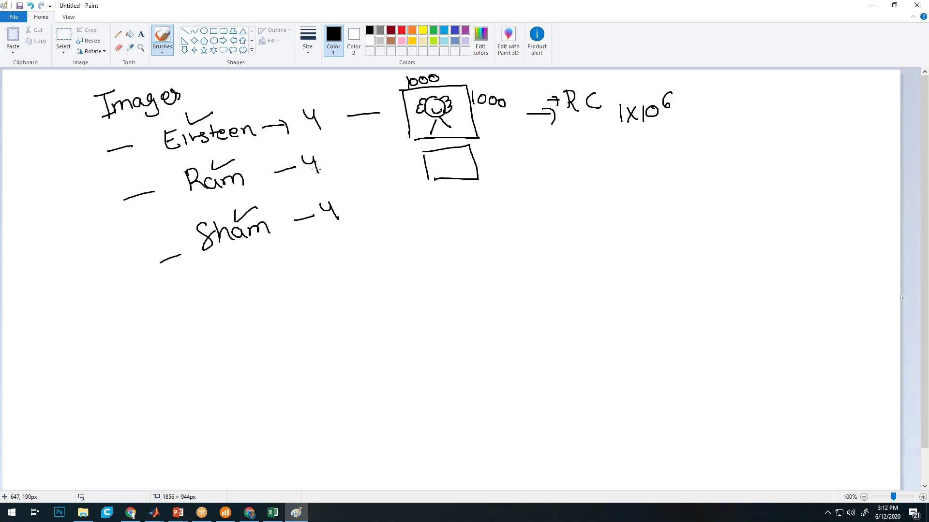
Handwrite "12 obse" in the middle of the canvas and an underlined 12 above it
{"action": "left_click_drag", "start_coordinate": [478, 241], "coordinate": [483, 265]}
{"action": "mouse_move", "coordinate": [489, 245]}
{"action": "left_mouse_down"}
{"action": "mouse_move", "coordinate": [520, 261]}
{"action": "mouse_move", "coordinate": [536, 253]}
{"action": "mouse_move", "coordinate": [537, 235]}
{"action": "mouse_move", "coordinate": [545, 250]}
{"action": "mouse_move", "coordinate": [574, 248]}
{"action": "left_mouse_up"}
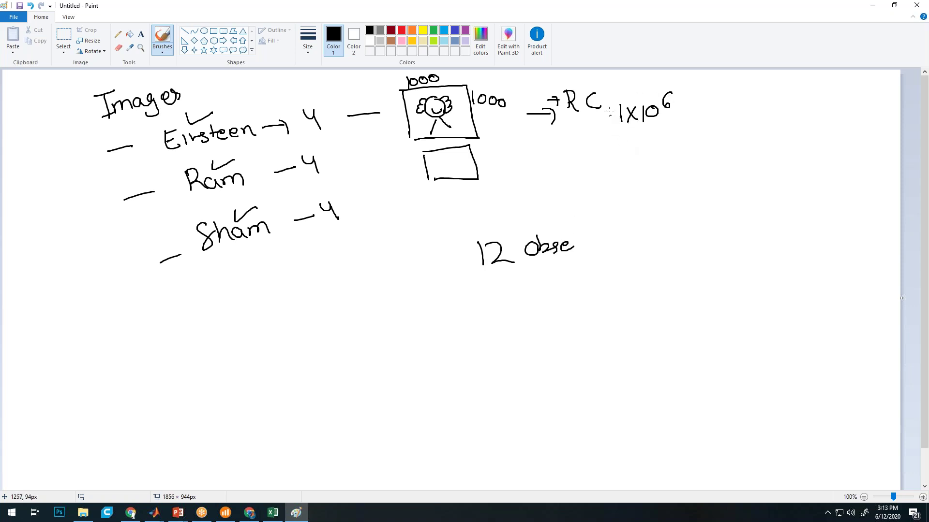
{"action": "left_click_drag", "start_coordinate": [612, 79], "coordinate": [612, 92]}
{"action": "left_click_drag", "start_coordinate": [617, 84], "coordinate": [620, 83]}
{"action": "mouse_move", "coordinate": [557, 157]}
{"action": "left_mouse_down"}
{"action": "mouse_move", "coordinate": [577, 169]}
{"action": "mouse_move", "coordinate": [556, 177]}
{"action": "left_mouse_up"}
{"action": "mouse_move", "coordinate": [563, 160]}
{"action": "left_mouse_down"}
{"action": "mouse_move", "coordinate": [567, 175]}
{"action": "mouse_move", "coordinate": [587, 172]}
{"action": "left_mouse_up"}
{"action": "left_click_drag", "start_coordinate": [544, 187], "coordinate": [595, 180]}
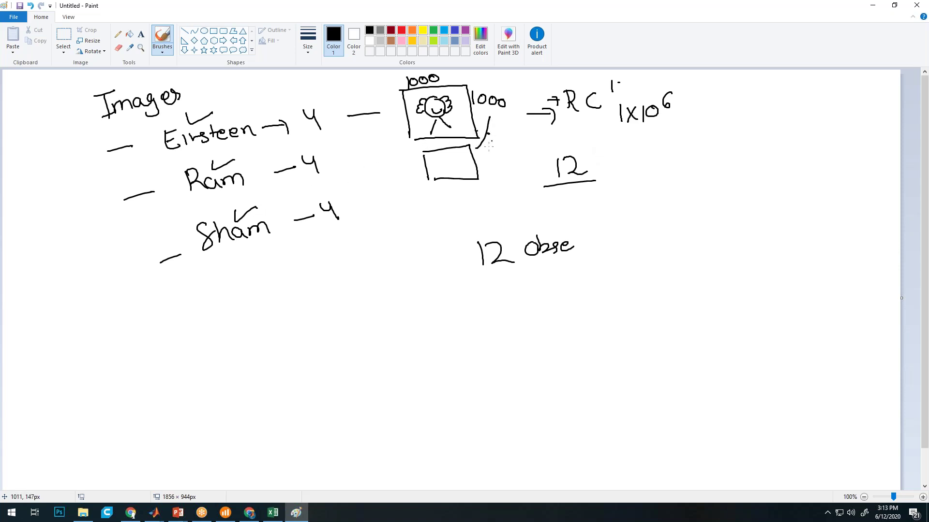
Sketch a pair of crossing axes below the notes, and clear the entire canvas
{"action": "left_click_drag", "start_coordinate": [378, 241], "coordinate": [392, 434]}
{"action": "left_click_drag", "start_coordinate": [243, 346], "coordinate": [677, 322]}
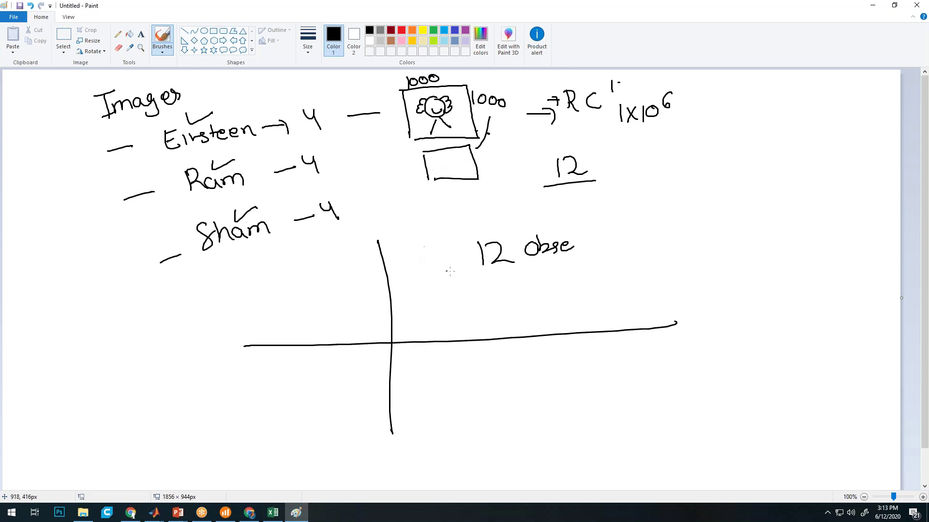
{"action": "key", "text": "ctrl+a"}
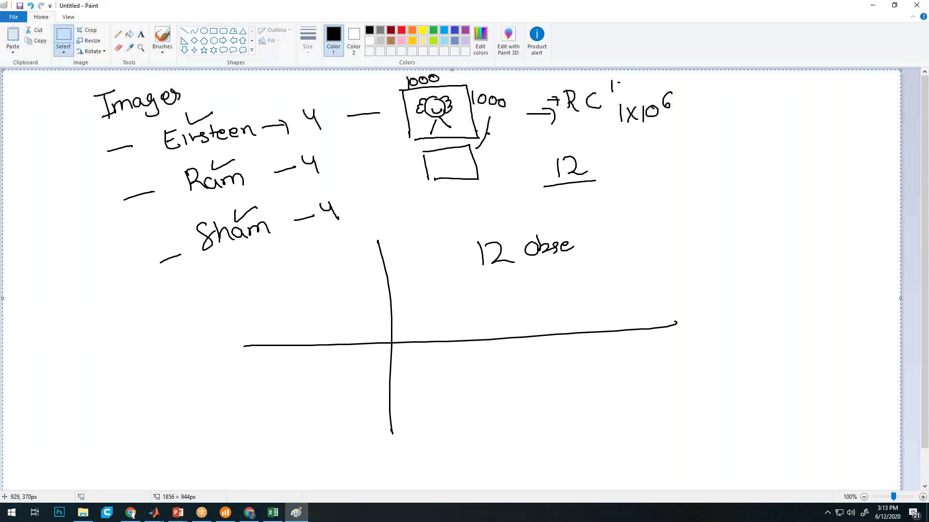
{"action": "key", "text": "Delete"}
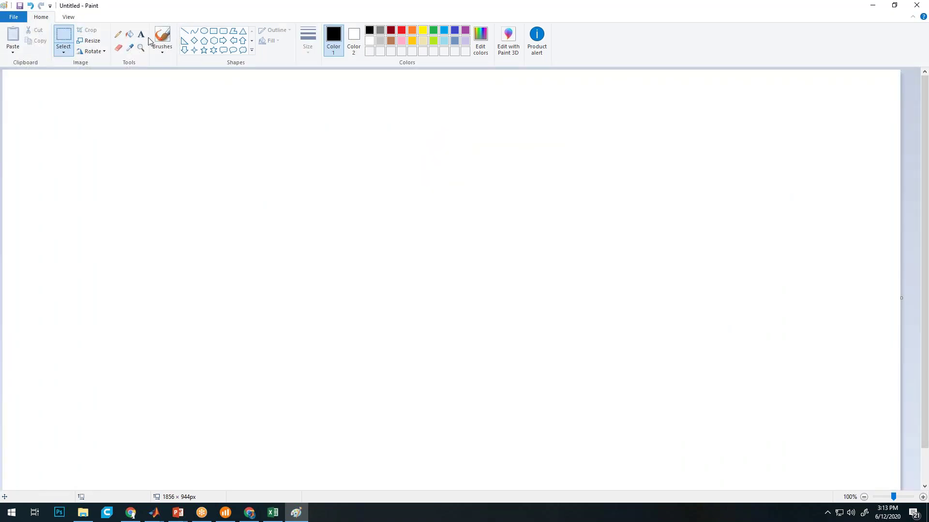
Draw a vertical and a horizontal axis crossing each other with the Pencil at its thickest line size
{"action": "left_click", "coordinate": [118, 34]}
{"action": "left_click", "coordinate": [308, 47]}
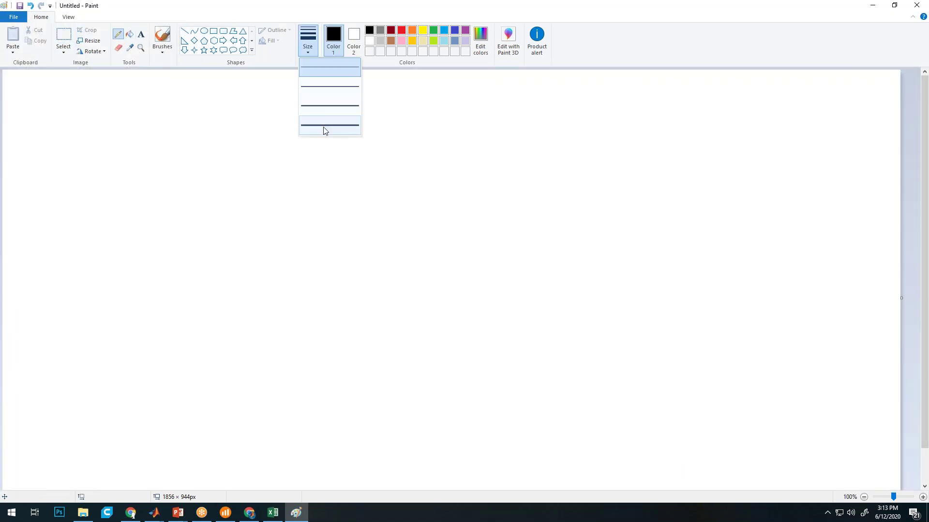
{"action": "left_click", "coordinate": [323, 126]}
{"action": "left_click_drag", "start_coordinate": [293, 113], "coordinate": [312, 393]}
{"action": "left_click_drag", "start_coordinate": [128, 271], "coordinate": [624, 264]}
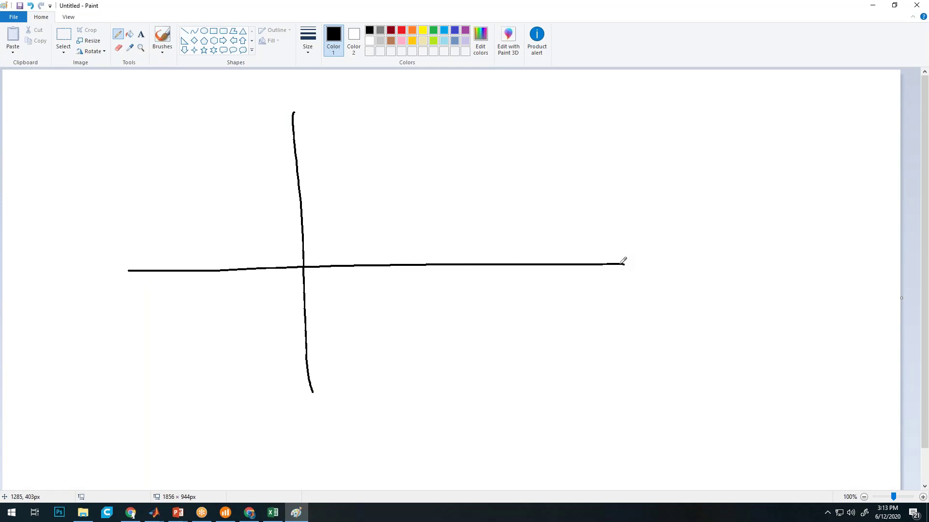
Scatter six X marks as data points in the upper-right quadrant of the axes
{"action": "mouse_move", "coordinate": [362, 146]}
{"action": "left_mouse_down"}
{"action": "mouse_move", "coordinate": [382, 154]}
{"action": "mouse_move", "coordinate": [366, 164]}
{"action": "left_mouse_up"}
{"action": "mouse_move", "coordinate": [457, 133]}
{"action": "left_mouse_down"}
{"action": "mouse_move", "coordinate": [478, 152]}
{"action": "mouse_move", "coordinate": [462, 158]}
{"action": "left_mouse_up"}
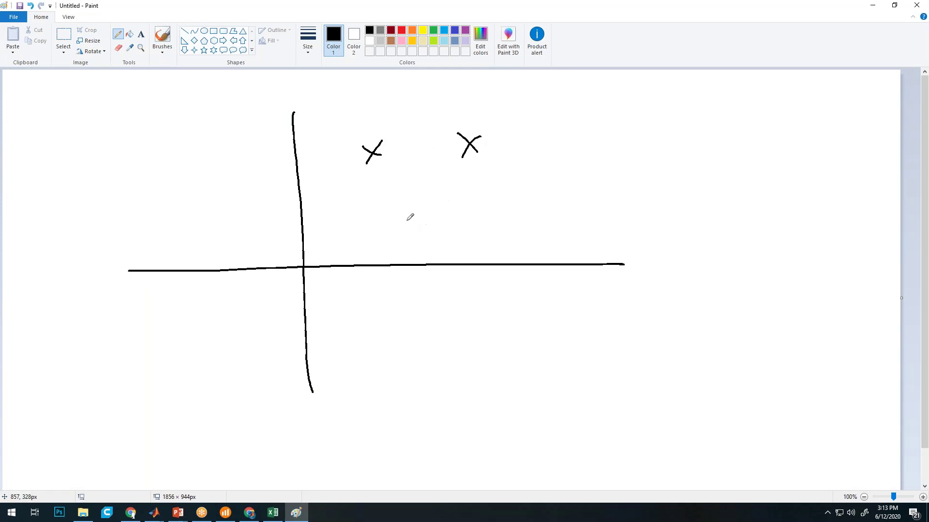
{"action": "left_click_drag", "start_coordinate": [403, 214], "coordinate": [425, 231]}
{"action": "left_click_drag", "start_coordinate": [426, 212], "coordinate": [403, 242]}
{"action": "left_click_drag", "start_coordinate": [505, 218], "coordinate": [521, 232]}
{"action": "left_click_drag", "start_coordinate": [518, 218], "coordinate": [505, 240]}
{"action": "mouse_move", "coordinate": [537, 212]}
{"action": "left_mouse_down"}
{"action": "mouse_move", "coordinate": [563, 214]}
{"action": "mouse_move", "coordinate": [545, 230]}
{"action": "left_mouse_up"}
{"action": "mouse_move", "coordinate": [585, 179]}
{"action": "left_mouse_down"}
{"action": "mouse_move", "coordinate": [608, 193]}
{"action": "mouse_move", "coordinate": [580, 200]}
{"action": "left_mouse_up"}
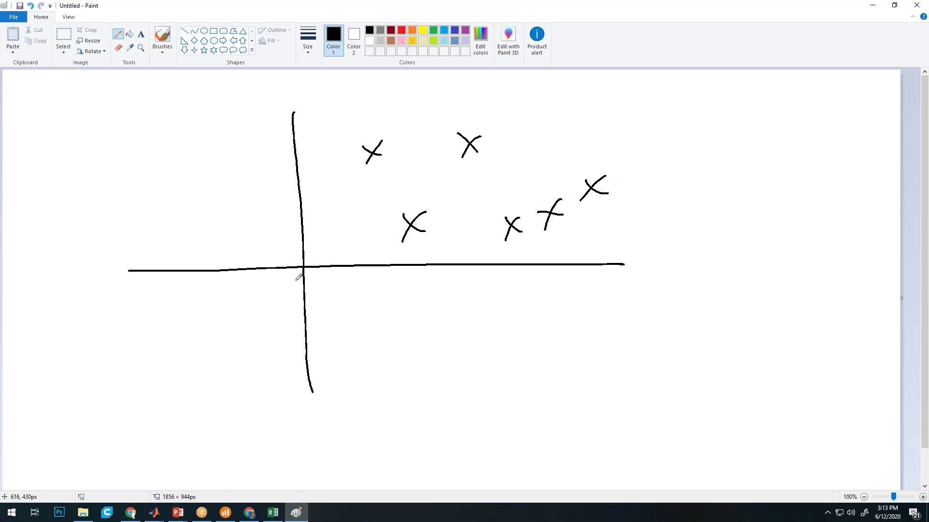
{"action": "mouse_move", "coordinate": [256, 302]}
{"action": "left_mouse_down"}
{"action": "mouse_move", "coordinate": [356, 233]}
{"action": "mouse_move", "coordinate": [710, 97]}
{"action": "left_mouse_up"}
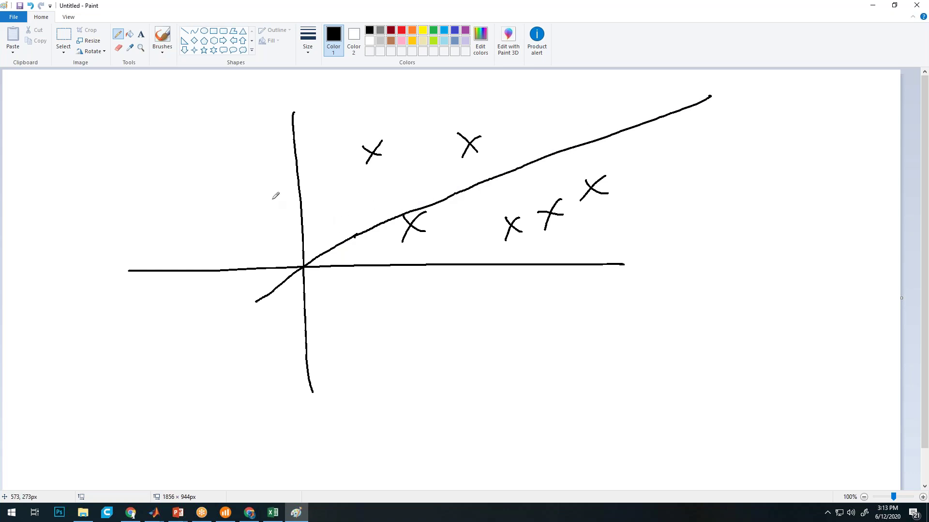
{"action": "left_click_drag", "start_coordinate": [202, 152], "coordinate": [306, 262]}
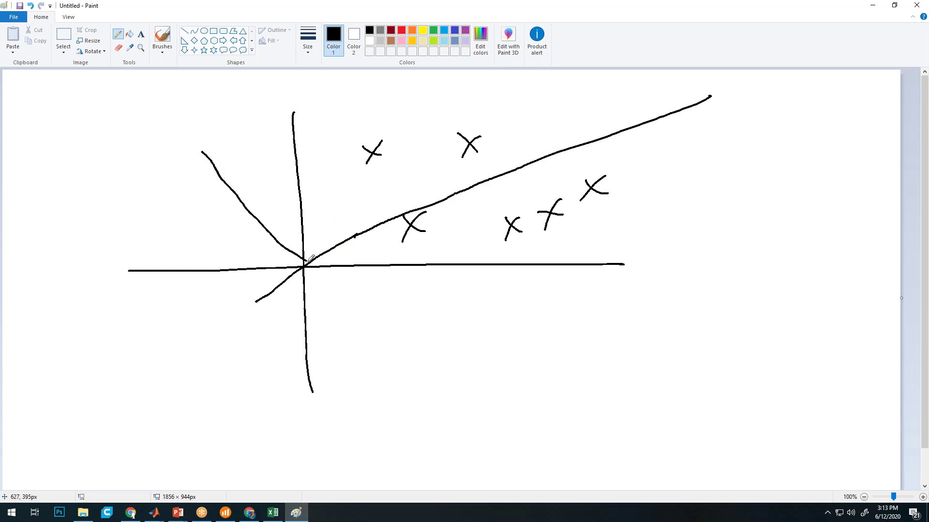
{"action": "left_click", "coordinate": [307, 264]}
{"action": "key", "text": "ctrl+z"}
{"action": "key", "text": "ctrl+z"}
{"action": "key", "text": "ctrl+z"}
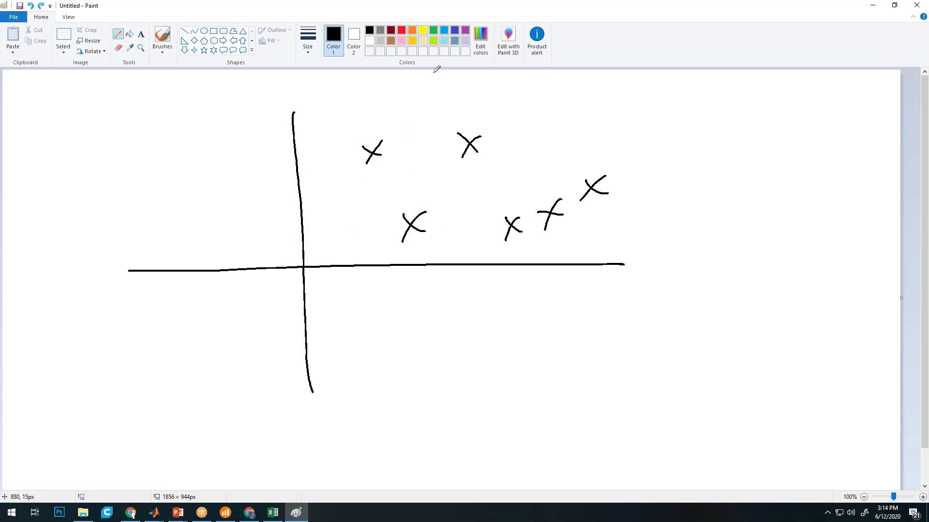
Draw a straight diagonal line rising across the axes between the X marks, and colour it dark red
{"action": "left_click", "coordinate": [434, 32]}
{"action": "mouse_move", "coordinate": [212, 340]}
{"action": "left_mouse_down"}
{"action": "mouse_move", "coordinate": [256, 292]}
{"action": "mouse_move", "coordinate": [309, 257]}
{"action": "mouse_move", "coordinate": [491, 164]}
{"action": "mouse_move", "coordinate": [609, 88]}
{"action": "left_mouse_up"}
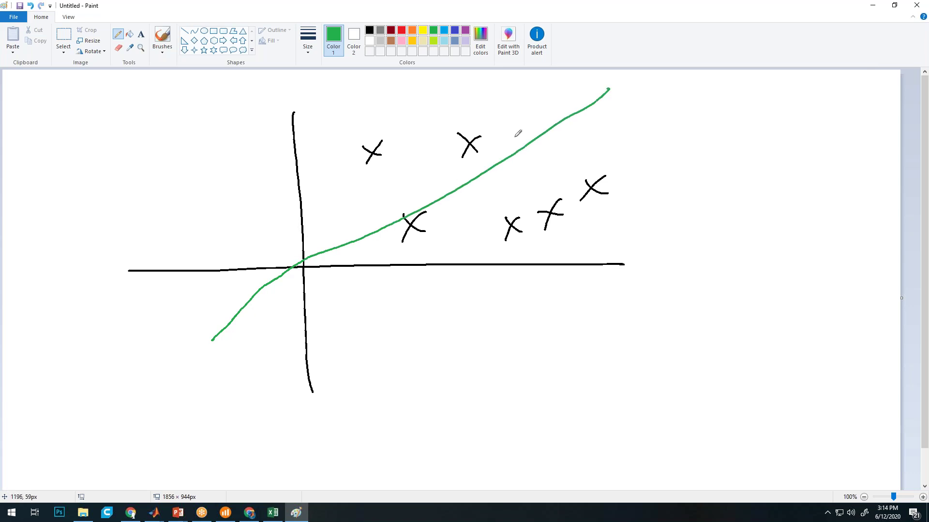
{"action": "key", "text": "ctrl+z"}
{"action": "left_click", "coordinate": [184, 31]}
{"action": "left_click_drag", "start_coordinate": [163, 360], "coordinate": [718, 83]}
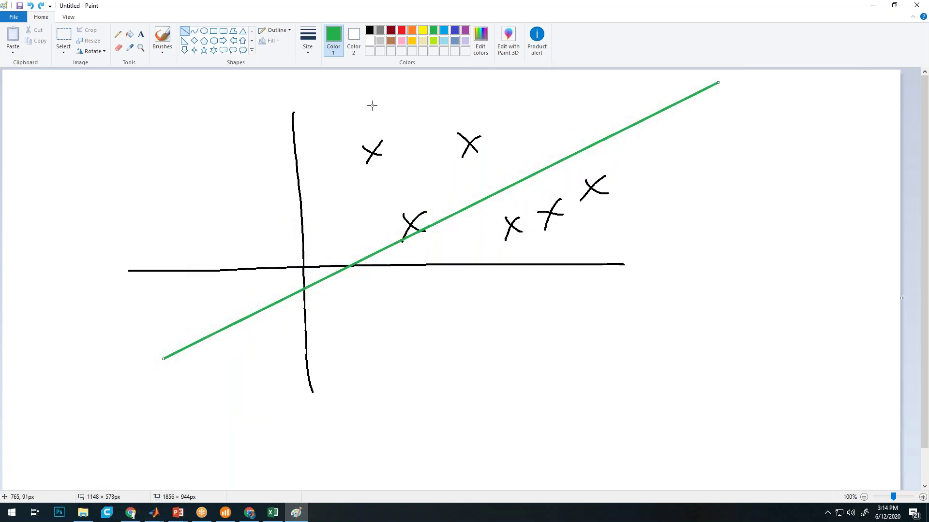
{"action": "left_click", "coordinate": [390, 31]}
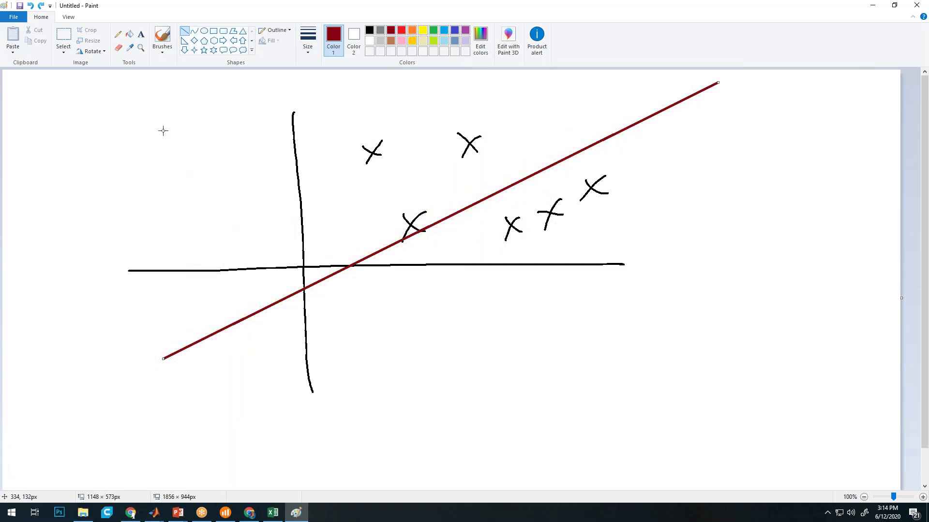
Draw a second straight dark red line falling steeply from the upper-left quadrant through the crossing point of the axes
{"action": "left_click_drag", "start_coordinate": [163, 98], "coordinate": [357, 327]}
{"action": "left_click_drag", "start_coordinate": [320, 280], "coordinate": [306, 268]}
{"action": "left_click", "coordinate": [340, 271]}
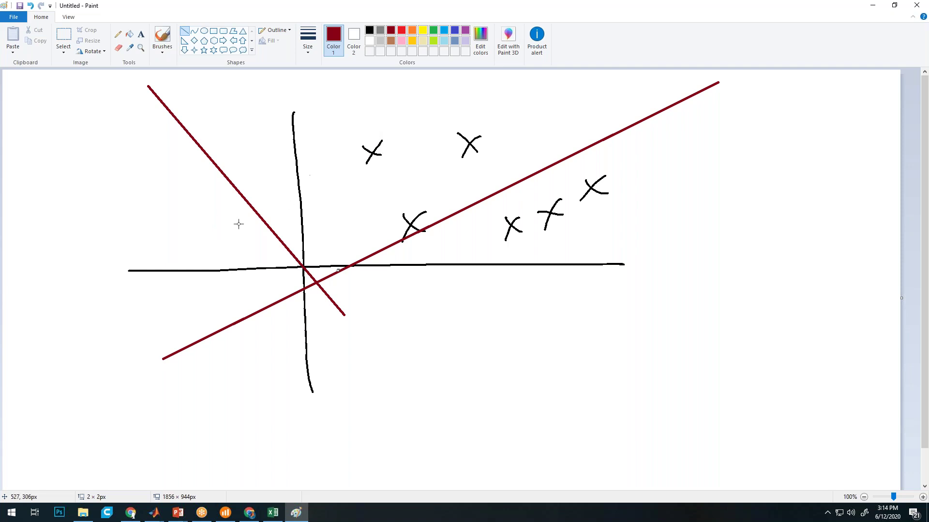
Mark two black X projections close together on the falling red line in the upper-left quadrant, finishing with the Pencil
{"action": "left_click", "coordinate": [369, 30]}
{"action": "mouse_move", "coordinate": [244, 212]}
{"action": "left_mouse_down"}
{"action": "mouse_move", "coordinate": [268, 209]}
{"action": "mouse_move", "coordinate": [254, 226]}
{"action": "left_mouse_up"}
{"action": "left_click", "coordinate": [118, 34]}
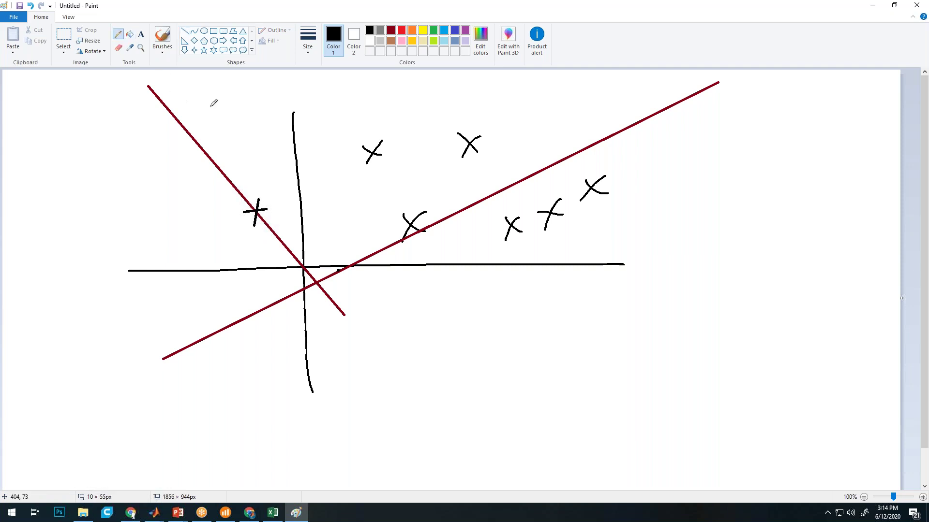
{"action": "mouse_move", "coordinate": [258, 224]}
{"action": "left_mouse_down"}
{"action": "mouse_move", "coordinate": [277, 223]}
{"action": "mouse_move", "coordinate": [265, 239]}
{"action": "left_mouse_up"}
Draw dashed projection lines from the two uppermost data points to the two X marks on the falling red line
{"action": "left_click_drag", "start_coordinate": [370, 157], "coordinate": [348, 168]}
{"action": "left_click_drag", "start_coordinate": [337, 177], "coordinate": [333, 180]}
{"action": "left_click_drag", "start_coordinate": [324, 182], "coordinate": [318, 185]}
{"action": "left_click_drag", "start_coordinate": [313, 185], "coordinate": [287, 202]}
{"action": "left_click_drag", "start_coordinate": [446, 151], "coordinate": [442, 153]}
{"action": "left_click_drag", "start_coordinate": [405, 165], "coordinate": [396, 168]}
{"action": "left_click_drag", "start_coordinate": [367, 179], "coordinate": [312, 208]}
{"action": "left_click_drag", "start_coordinate": [297, 216], "coordinate": [289, 221]}
Draw a dashed projection from the lower-left data point to the falling red line, and mark three Xs along the line's lower end
{"action": "left_click_drag", "start_coordinate": [403, 225], "coordinate": [396, 229]}
{"action": "left_click_drag", "start_coordinate": [378, 237], "coordinate": [341, 250]}
{"action": "left_click_drag", "start_coordinate": [325, 257], "coordinate": [325, 259]}
{"action": "left_click_drag", "start_coordinate": [318, 265], "coordinate": [309, 277]}
{"action": "mouse_move", "coordinate": [307, 262]}
{"action": "left_mouse_down"}
{"action": "mouse_move", "coordinate": [319, 288]}
{"action": "mouse_move", "coordinate": [338, 291]}
{"action": "mouse_move", "coordinate": [320, 310]}
{"action": "left_mouse_up"}
{"action": "mouse_move", "coordinate": [327, 306]}
{"action": "left_mouse_down"}
{"action": "mouse_move", "coordinate": [345, 310]}
{"action": "mouse_move", "coordinate": [337, 325]}
{"action": "left_mouse_up"}
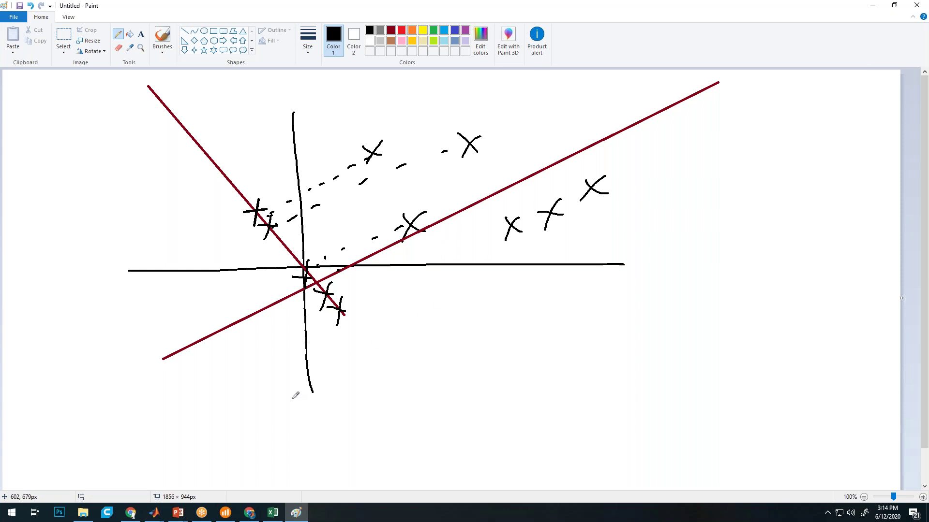
Draw a black line below and roughly parallel to the rising red line, with a curved arrow pointing from the red line to it
{"action": "left_click", "coordinate": [377, 245]}
{"action": "left_click_drag", "start_coordinate": [446, 356], "coordinate": [452, 353]}
{"action": "mouse_move", "coordinate": [316, 413]}
{"action": "left_mouse_down"}
{"action": "mouse_move", "coordinate": [370, 393]}
{"action": "mouse_move", "coordinate": [600, 255]}
{"action": "mouse_move", "coordinate": [752, 180]}
{"action": "left_mouse_up"}
{"action": "mouse_move", "coordinate": [641, 132]}
{"action": "left_mouse_down"}
{"action": "mouse_move", "coordinate": [668, 180]}
{"action": "mouse_move", "coordinate": [682, 175]}
{"action": "left_mouse_up"}
Mark five X projections along the black parallel line, with a few dots leading down to the lower pair
{"action": "mouse_move", "coordinate": [424, 339]}
{"action": "left_mouse_down"}
{"action": "mouse_move", "coordinate": [455, 354]}
{"action": "mouse_move", "coordinate": [440, 365]}
{"action": "left_mouse_up"}
{"action": "left_click", "coordinate": [378, 163]}
{"action": "left_click", "coordinate": [433, 282]}
{"action": "left_click", "coordinate": [448, 299]}
{"action": "left_click", "coordinate": [456, 317]}
{"action": "mouse_move", "coordinate": [450, 328]}
{"action": "left_mouse_down"}
{"action": "mouse_move", "coordinate": [478, 334]}
{"action": "mouse_move", "coordinate": [467, 341]}
{"action": "left_mouse_up"}
{"action": "mouse_move", "coordinate": [527, 281]}
{"action": "left_mouse_down"}
{"action": "mouse_move", "coordinate": [552, 292]}
{"action": "mouse_move", "coordinate": [541, 304]}
{"action": "left_mouse_up"}
{"action": "mouse_move", "coordinate": [561, 261]}
{"action": "left_mouse_down"}
{"action": "mouse_move", "coordinate": [582, 266]}
{"action": "mouse_move", "coordinate": [575, 288]}
{"action": "left_mouse_up"}
{"action": "mouse_move", "coordinate": [598, 245]}
{"action": "left_mouse_down"}
{"action": "mouse_move", "coordinate": [620, 255]}
{"action": "mouse_move", "coordinate": [607, 263]}
{"action": "left_mouse_up"}
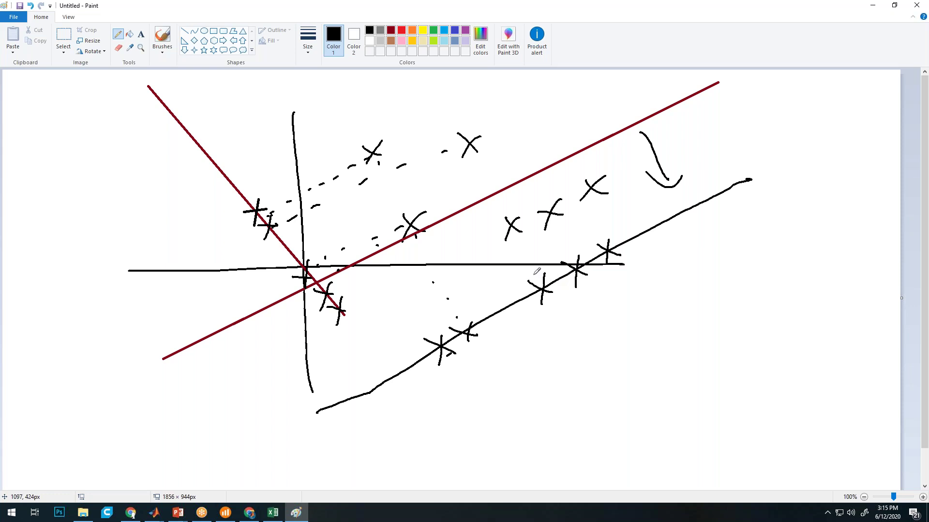
Circle the two groups of X marks on the falling red line, and add an arrowhead to the rising red line's upper end
{"action": "mouse_move", "coordinate": [264, 193]}
{"action": "left_mouse_down"}
{"action": "mouse_move", "coordinate": [249, 245]}
{"action": "mouse_move", "coordinate": [251, 194]}
{"action": "left_mouse_up"}
{"action": "mouse_move", "coordinate": [304, 267]}
{"action": "left_mouse_down"}
{"action": "mouse_move", "coordinate": [298, 270]}
{"action": "mouse_move", "coordinate": [308, 267]}
{"action": "left_mouse_up"}
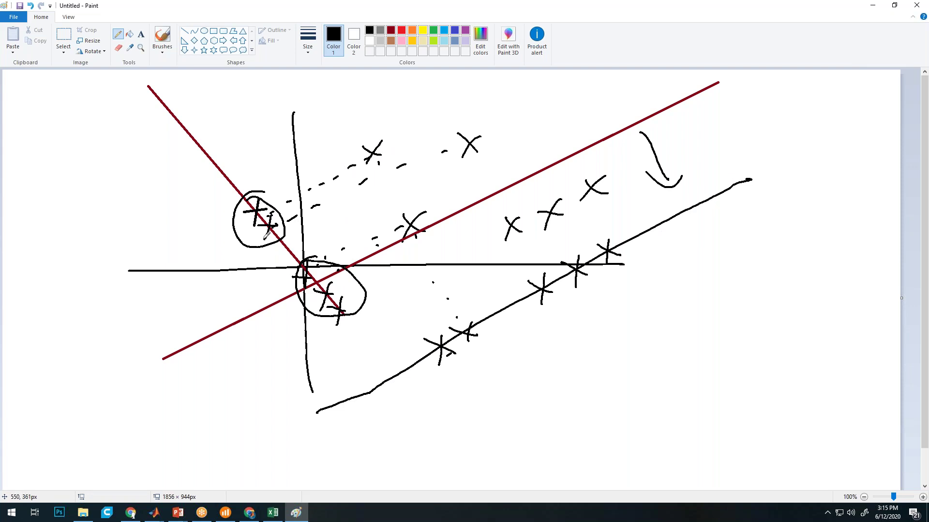
{"action": "left_click_drag", "start_coordinate": [700, 82], "coordinate": [716, 94]}
Draw a dotted line running down across the black parallel line, and circle the two groups of X marks on that line
{"action": "left_click", "coordinate": [487, 262]}
{"action": "left_click", "coordinate": [493, 275]}
{"action": "left_click", "coordinate": [511, 297]}
{"action": "left_click", "coordinate": [521, 308]}
{"action": "left_click", "coordinate": [522, 313]}
{"action": "left_click", "coordinate": [528, 325]}
{"action": "left_click", "coordinate": [547, 348]}
{"action": "left_click", "coordinate": [556, 363]}
{"action": "left_click", "coordinate": [561, 376]}
{"action": "left_click", "coordinate": [566, 384]}
{"action": "mouse_move", "coordinate": [560, 248]}
{"action": "left_mouse_down"}
{"action": "mouse_move", "coordinate": [522, 277]}
{"action": "mouse_move", "coordinate": [598, 302]}
{"action": "mouse_move", "coordinate": [633, 235]}
{"action": "mouse_move", "coordinate": [573, 230]}
{"action": "mouse_move", "coordinate": [528, 257]}
{"action": "left_mouse_up"}
{"action": "mouse_move", "coordinate": [489, 305]}
{"action": "left_mouse_down"}
{"action": "mouse_move", "coordinate": [411, 365]}
{"action": "mouse_move", "coordinate": [493, 326]}
{"action": "mouse_move", "coordinate": [447, 301]}
{"action": "left_mouse_up"}
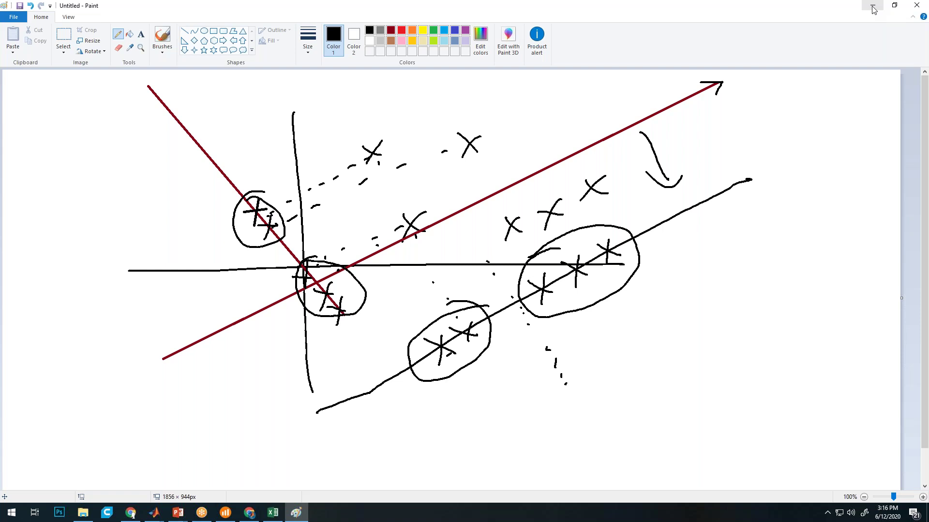
Switch back to Classification Learner, move its window so the feature tools are accessible, and open the advanced PCA options
{"action": "left_click", "coordinate": [873, 10]}
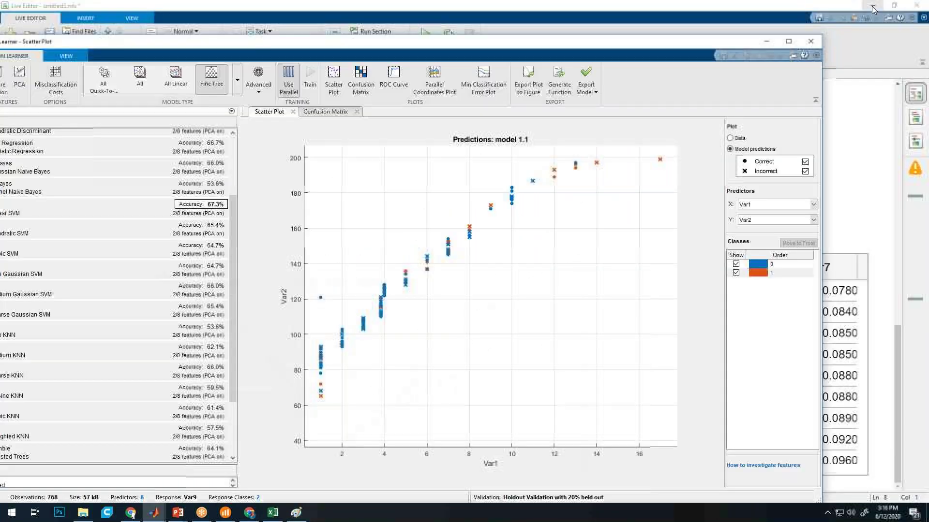
{"action": "left_click_drag", "start_coordinate": [656, 41], "coordinate": [656, 28]}
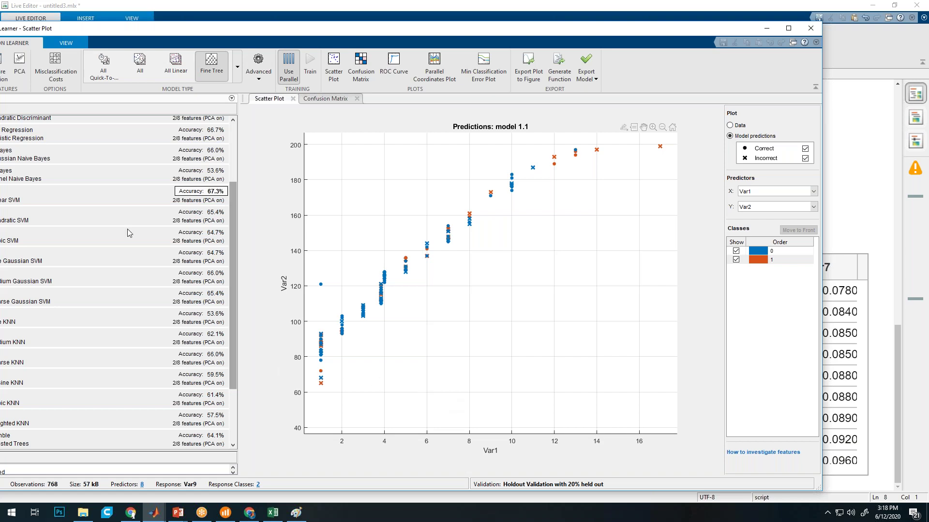
{"action": "left_click_drag", "start_coordinate": [279, 28], "coordinate": [301, 21]}
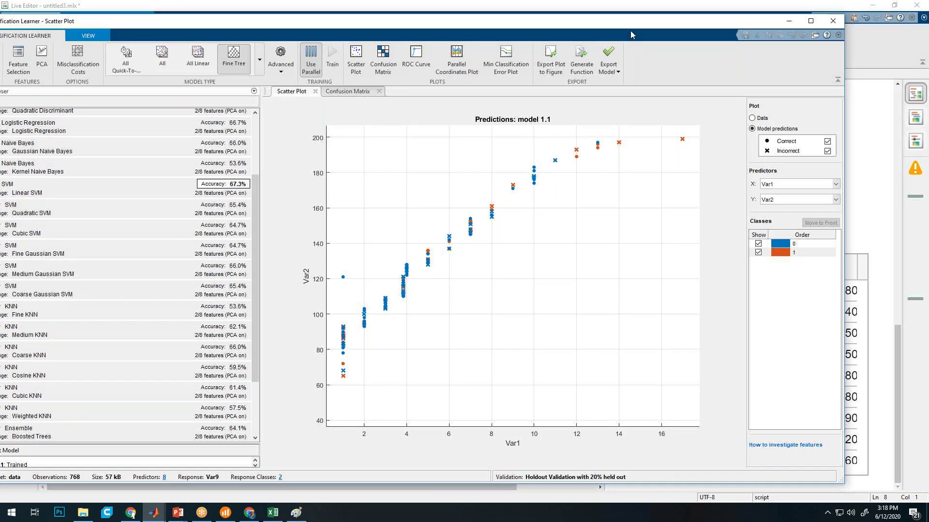
{"action": "left_click_drag", "start_coordinate": [624, 23], "coordinate": [629, 14]}
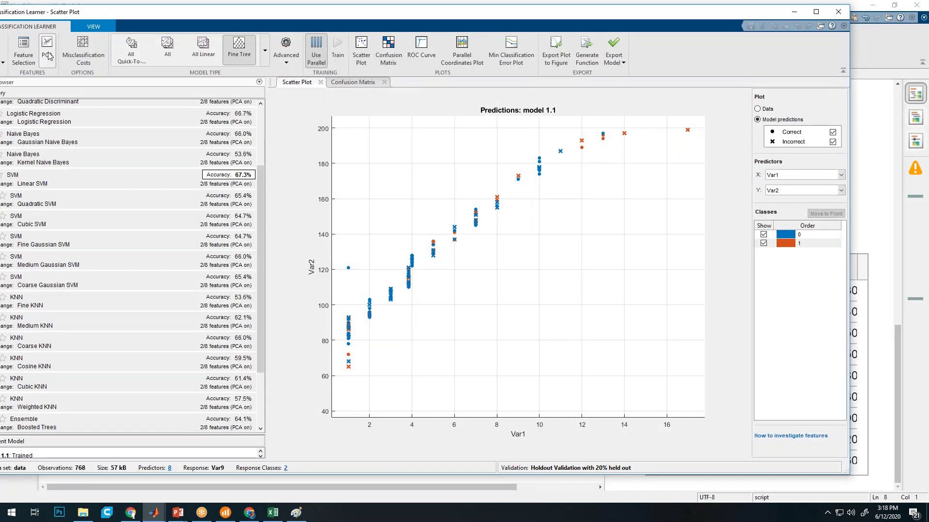
{"action": "left_click", "coordinate": [48, 53]}
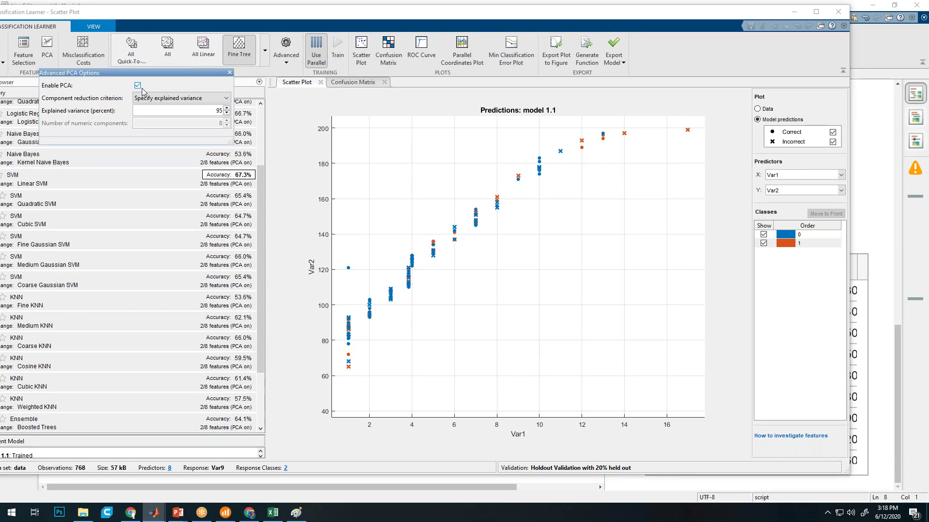
{"action": "left_click", "coordinate": [589, 58]}
{"action": "left_click", "coordinate": [86, 519]}
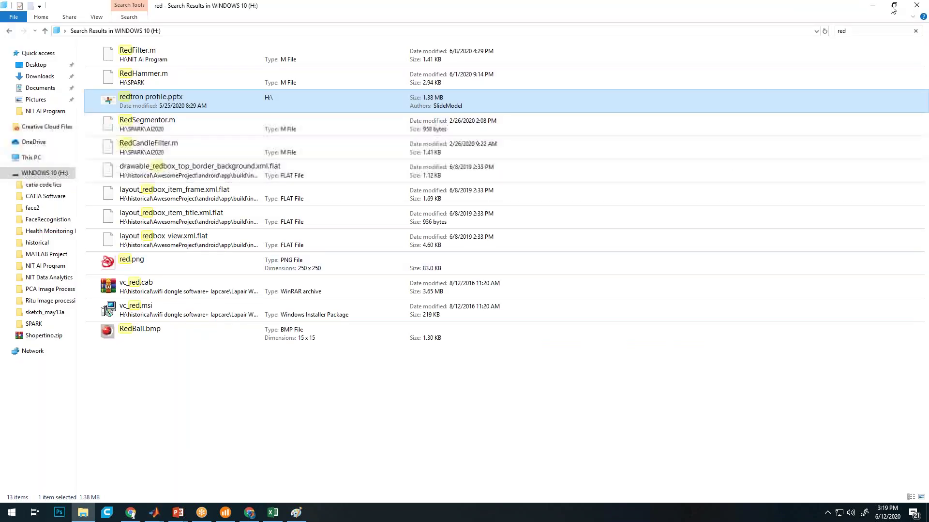
{"action": "left_click", "coordinate": [873, 9]}
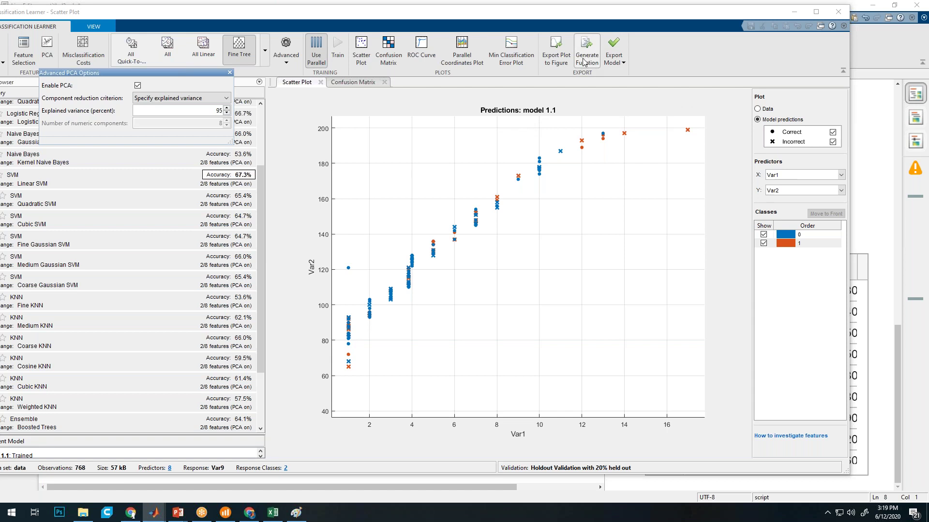
Generate the training function for the Linear SVM model, and review its PCA and classifier training code
{"action": "left_click", "coordinate": [53, 184]}
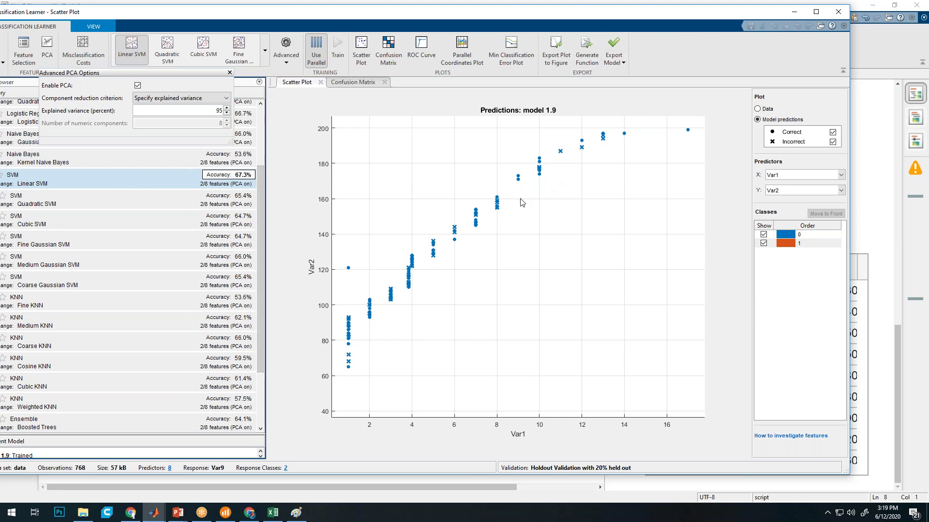
{"action": "scroll", "coordinate": [533, 223], "scroll_direction": "down", "scroll_amount": 8}
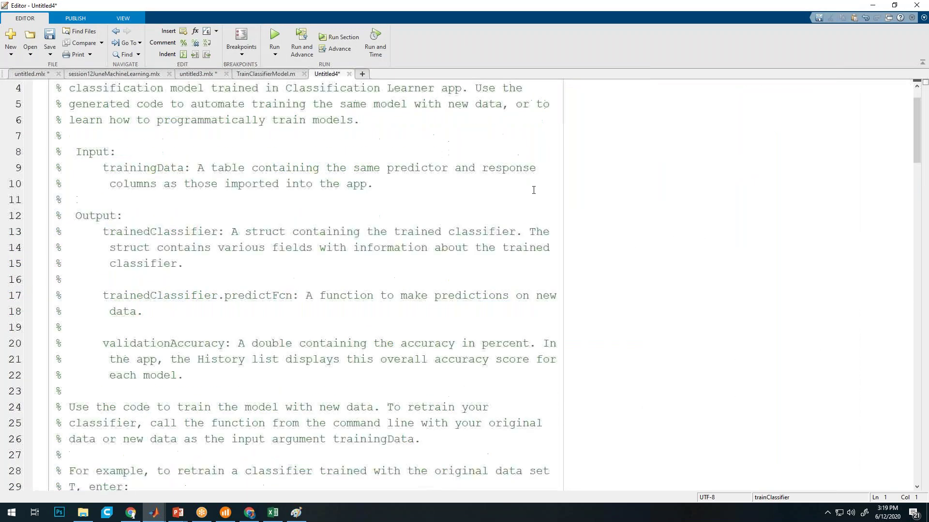
{"action": "scroll", "coordinate": [532, 223], "scroll_direction": "down", "scroll_amount": 3}
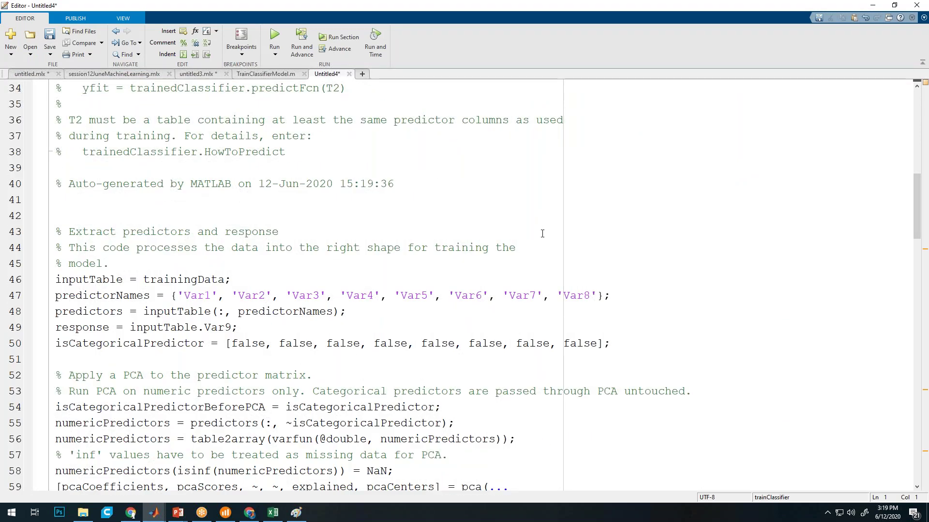
{"action": "scroll", "coordinate": [542, 234], "scroll_direction": "down", "scroll_amount": 6}
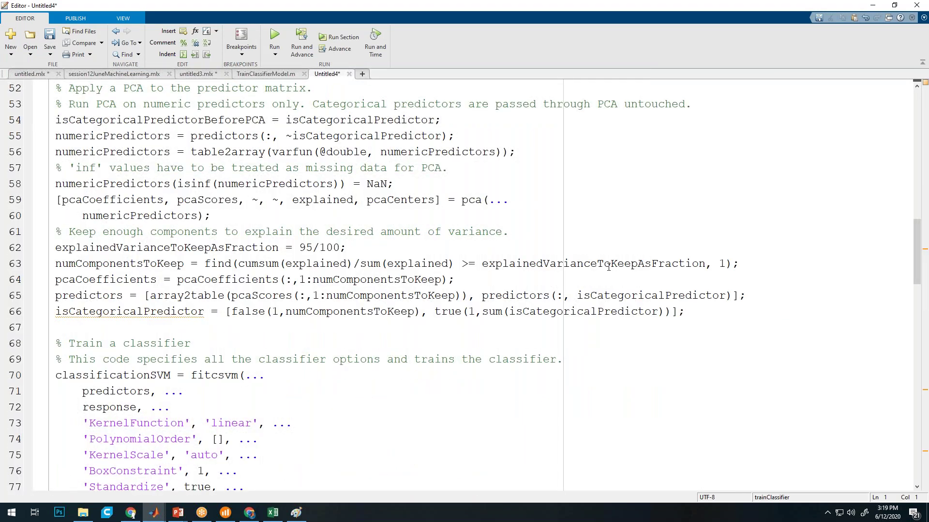
{"action": "scroll", "coordinate": [608, 267], "scroll_direction": "down", "scroll_amount": 5}
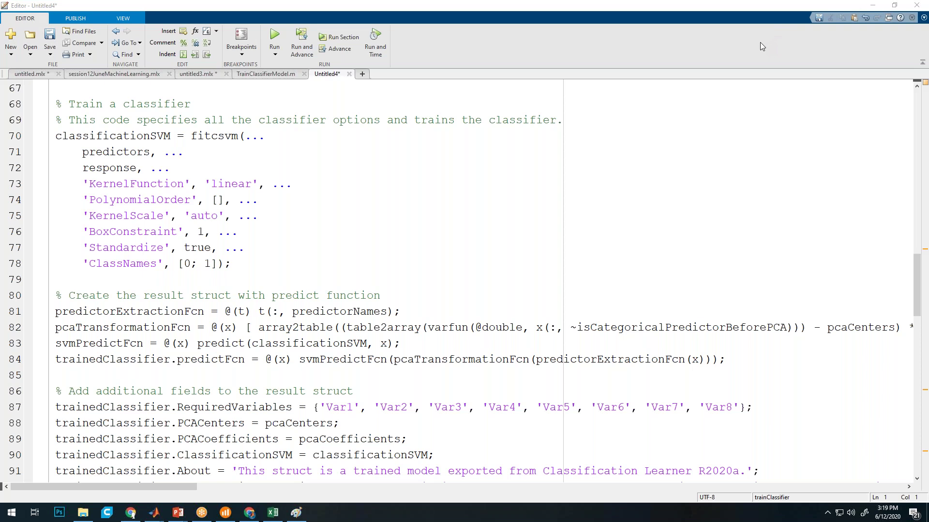
{"action": "scroll", "coordinate": [667, 186], "scroll_direction": "down", "scroll_amount": 1}
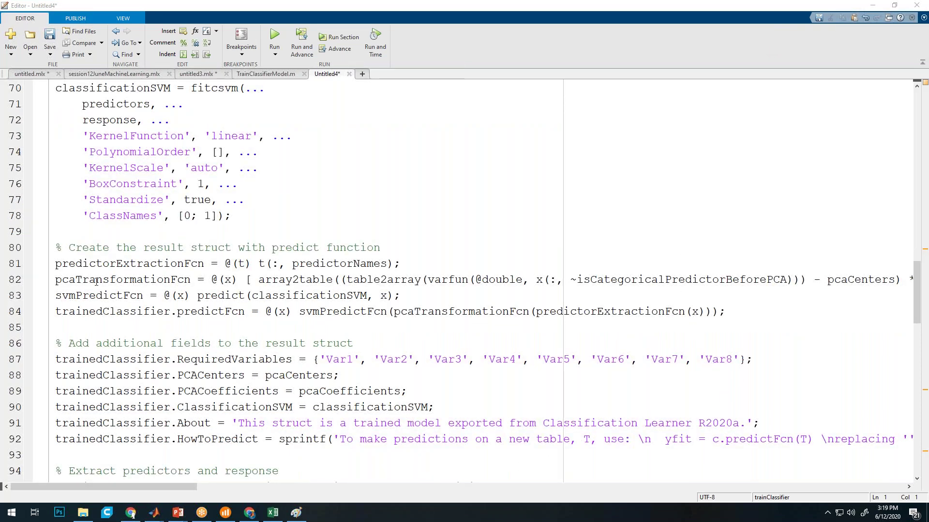
Examine the PCA transformation function and the classificationSVM variable used in the generated prediction code
{"action": "left_click_drag", "start_coordinate": [86, 281], "coordinate": [199, 281]}
{"action": "scroll", "coordinate": [260, 125], "scroll_direction": "up", "scroll_amount": 3}
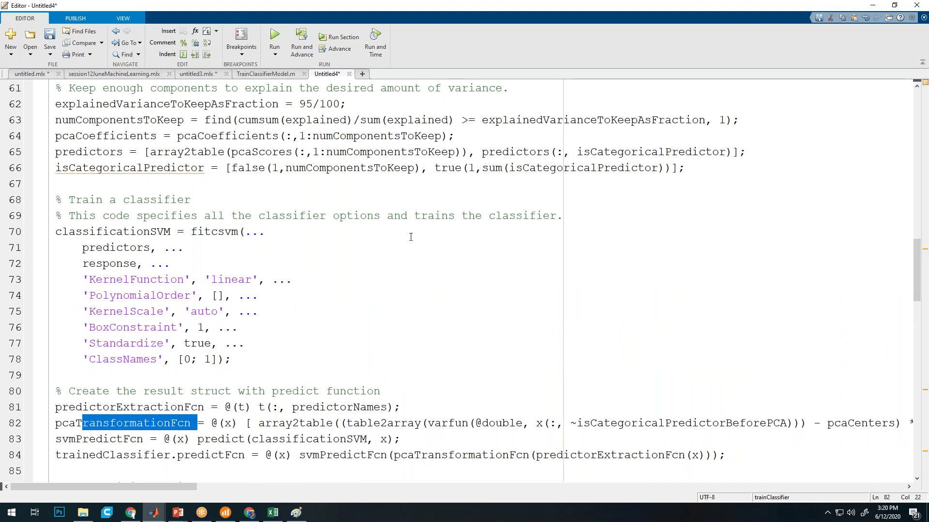
{"action": "scroll", "coordinate": [411, 237], "scroll_direction": "down", "scroll_amount": 1}
{"action": "scroll", "coordinate": [423, 318], "scroll_direction": "down", "scroll_amount": 1}
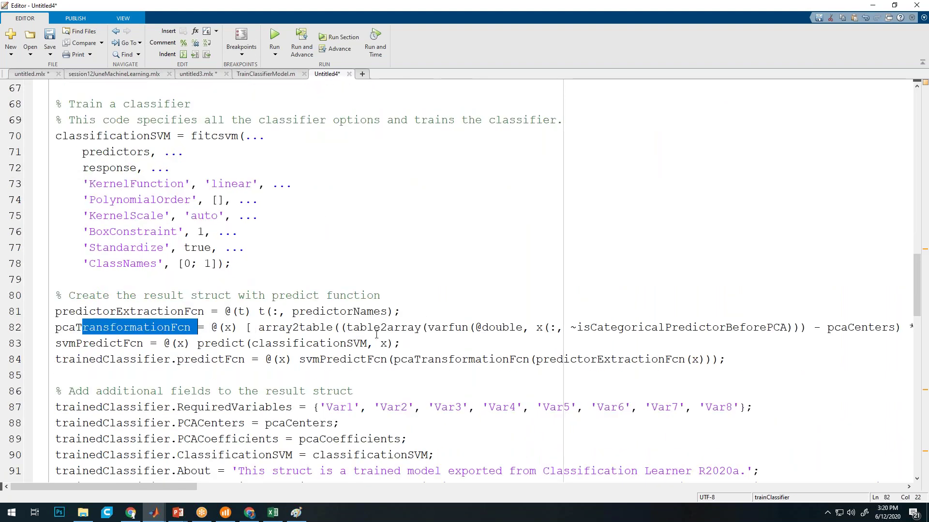
{"action": "left_click", "coordinate": [312, 357]}
{"action": "left_click", "coordinate": [319, 344]}
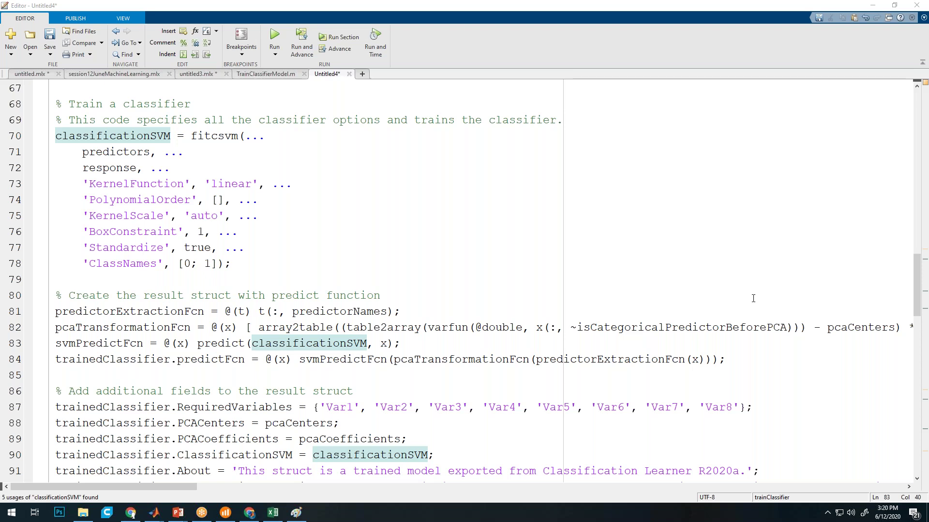
Review the generated function from its header through predictor extraction, PCA and SVM training to the svmPredictFcn line
{"action": "scroll", "coordinate": [676, 250], "scroll_direction": "up", "scroll_amount": 15}
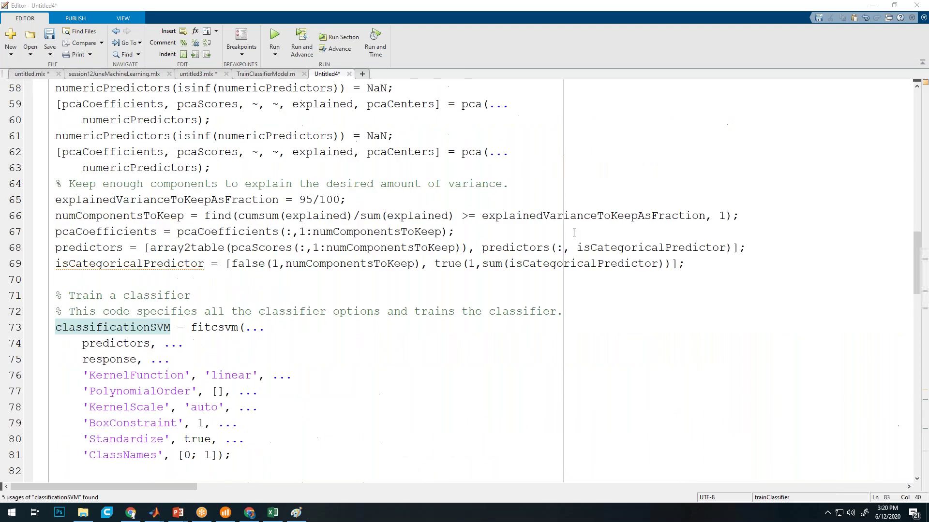
{"action": "scroll", "coordinate": [450, 193], "scroll_direction": "up", "scroll_amount": 7}
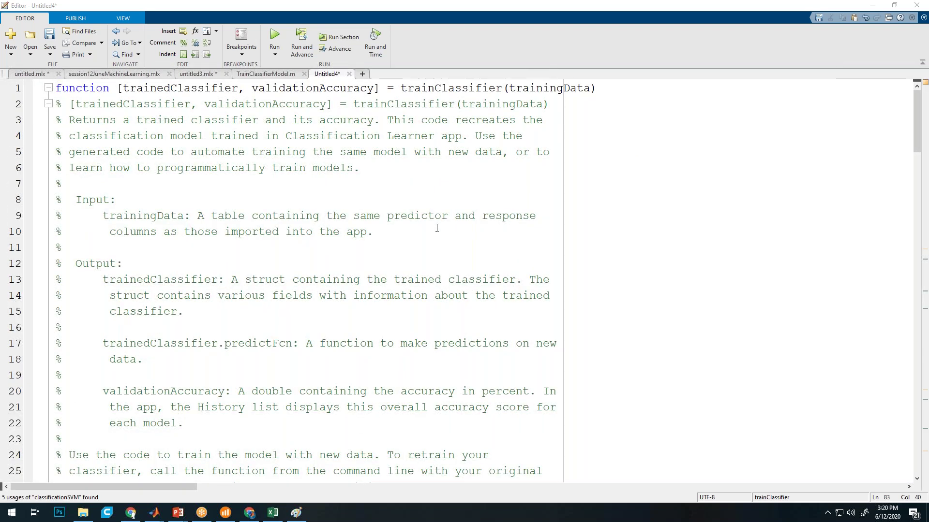
{"action": "scroll", "coordinate": [437, 239], "scroll_direction": "down", "scroll_amount": 11}
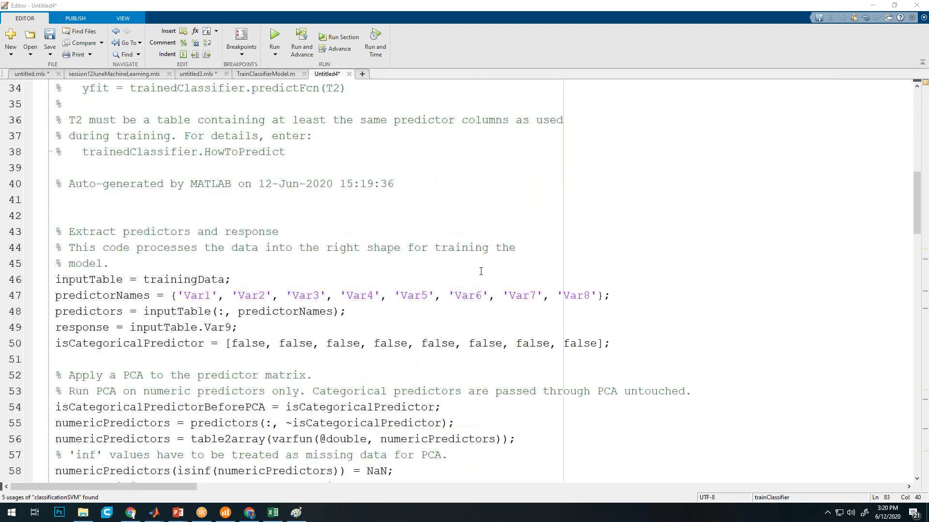
{"action": "scroll", "coordinate": [485, 274], "scroll_direction": "down", "scroll_amount": 1}
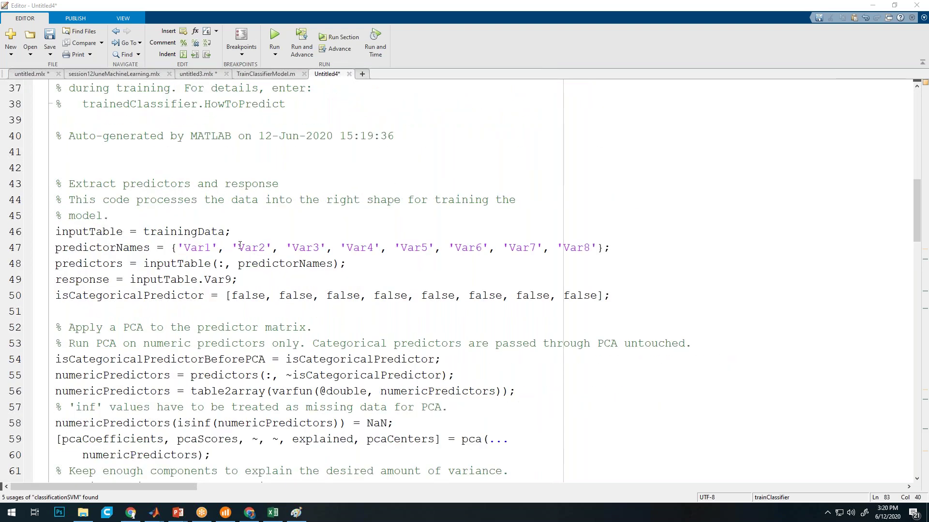
{"action": "scroll", "coordinate": [252, 244], "scroll_direction": "down", "scroll_amount": 2}
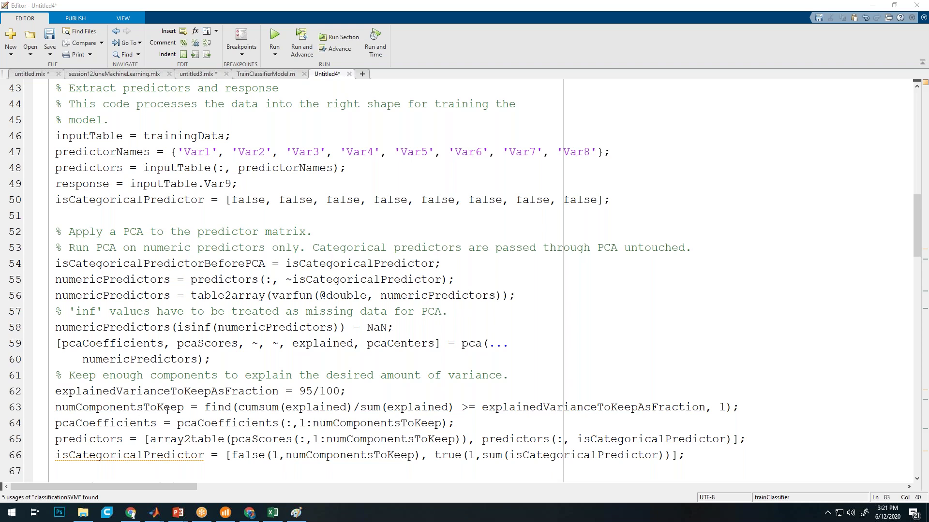
{"action": "scroll", "coordinate": [208, 352], "scroll_direction": "down", "scroll_amount": 3}
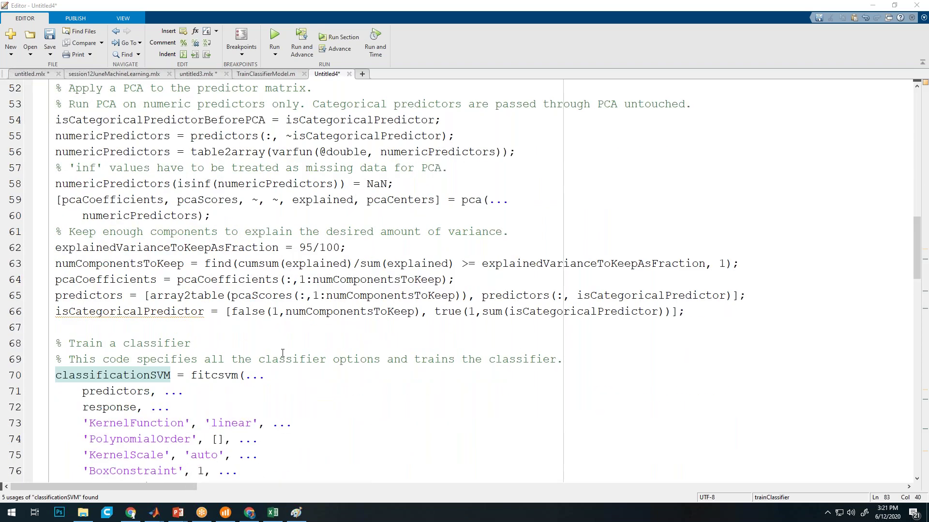
{"action": "scroll", "coordinate": [286, 352], "scroll_direction": "down", "scroll_amount": 4}
{"action": "left_click_drag", "start_coordinate": [84, 377], "coordinate": [207, 384]}
{"action": "left_click_drag", "start_coordinate": [97, 391], "coordinate": [276, 395]}
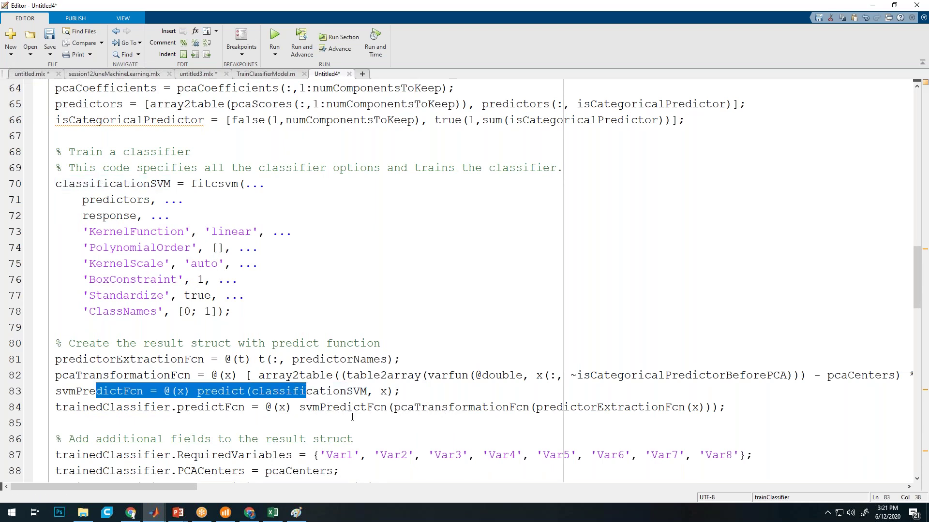
{"action": "scroll", "coordinate": [367, 408], "scroll_direction": "down", "scroll_amount": 2}
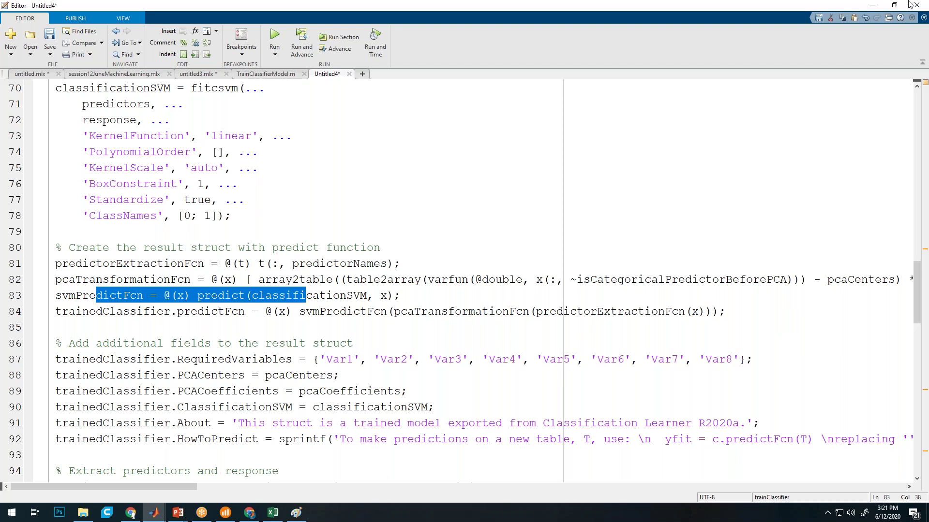
Minimize the Editor, Classification Learner, MATLAB and Excel windows, and switch to File Explorer
{"action": "left_click", "coordinate": [879, 9]}
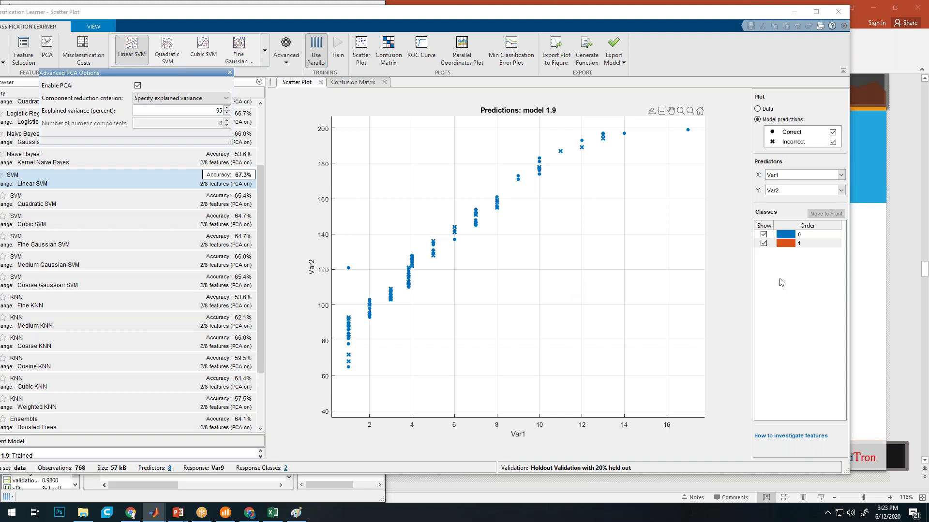
{"action": "left_click", "coordinate": [752, 13]}
{"action": "left_click", "coordinate": [792, 12]}
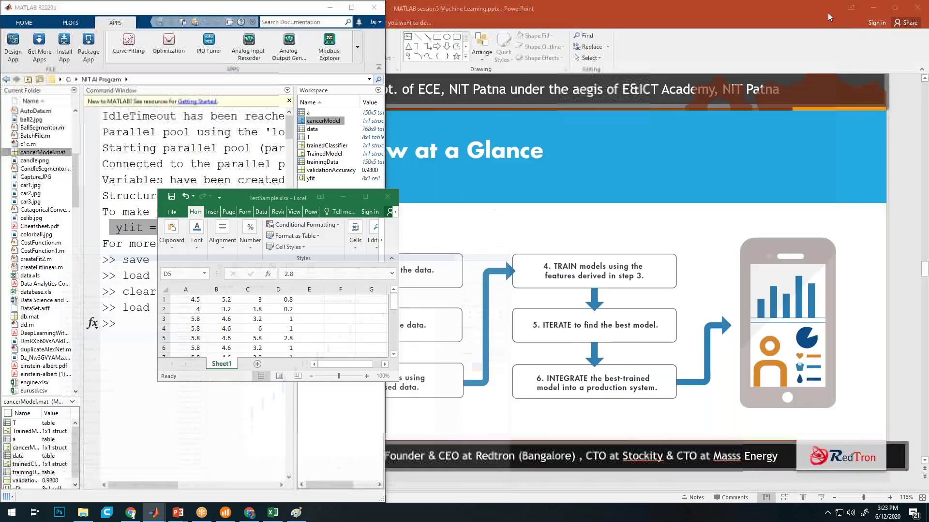
{"action": "left_click", "coordinate": [329, 9]}
{"action": "left_click", "coordinate": [329, 9]}
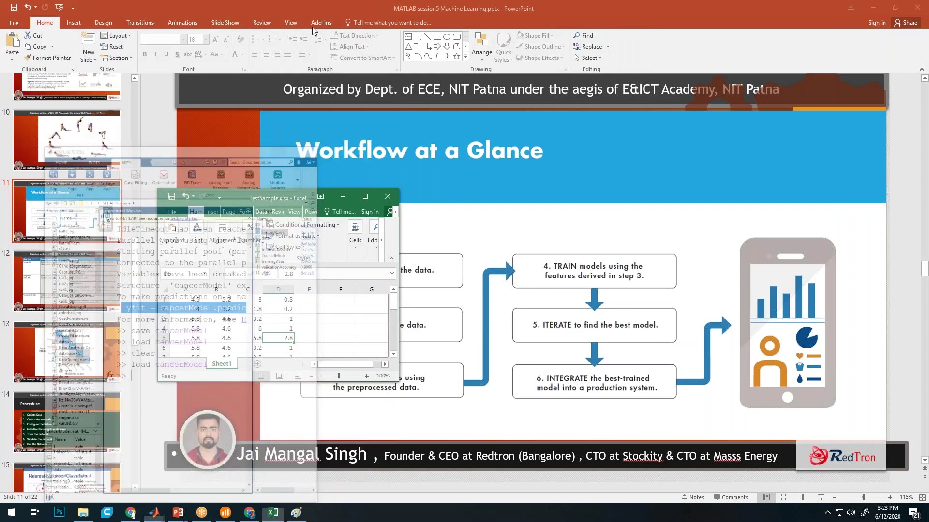
{"action": "left_click", "coordinate": [353, 196]}
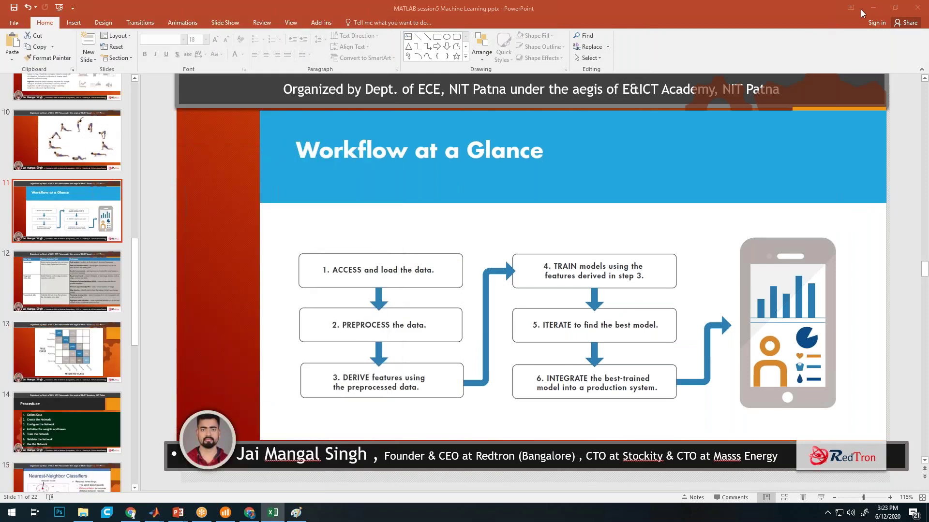
{"action": "left_click", "coordinate": [82, 514]}
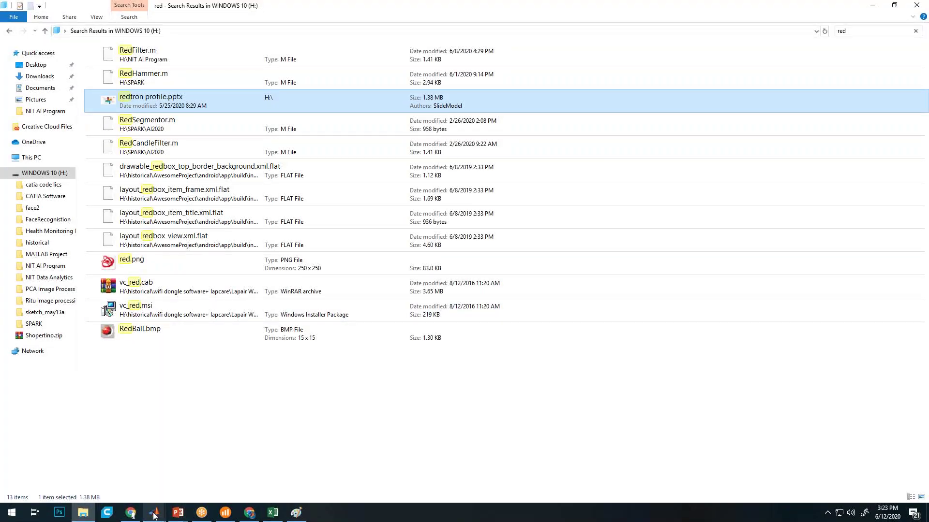
Switch to the main MATLAB window and make face2\PCA_based Face Recognition System the current folder
{"action": "mouse_move", "coordinate": [154, 515]}
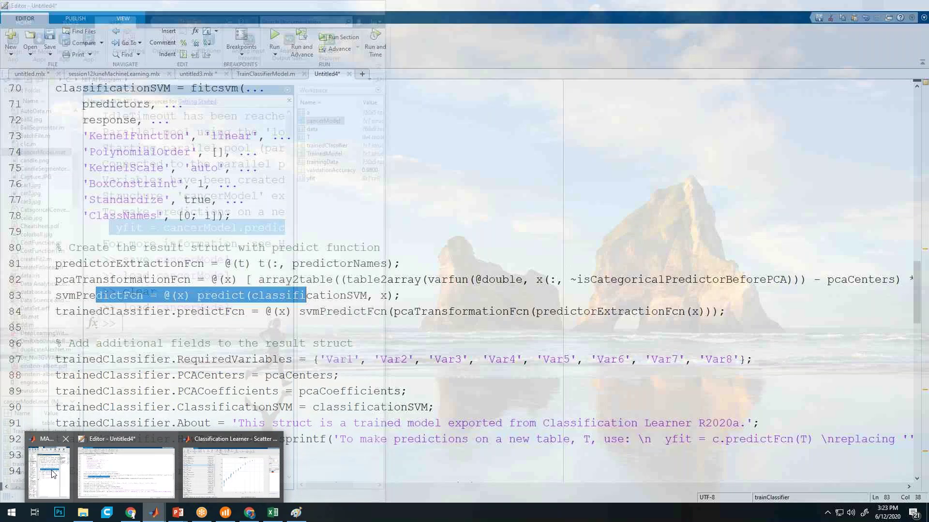
{"action": "left_click", "coordinate": [53, 474]}
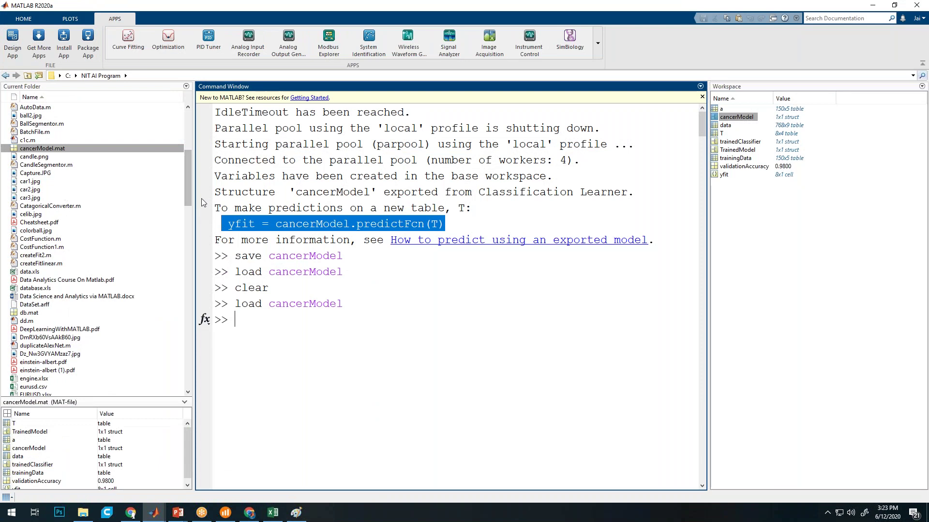
{"action": "scroll", "coordinate": [209, 189], "scroll_direction": "up", "scroll_amount": 3}
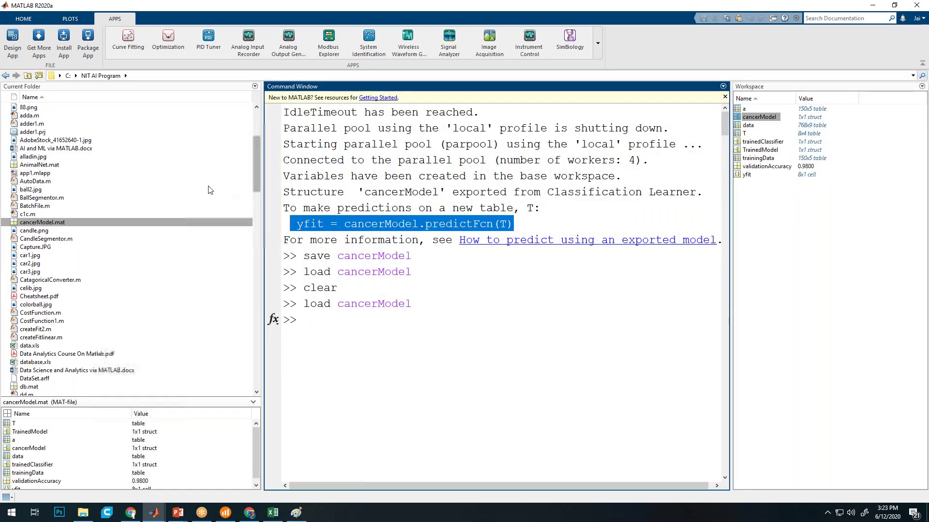
{"action": "scroll", "coordinate": [209, 189], "scroll_direction": "up", "scroll_amount": 5}
{"action": "left_click", "coordinate": [28, 133]}
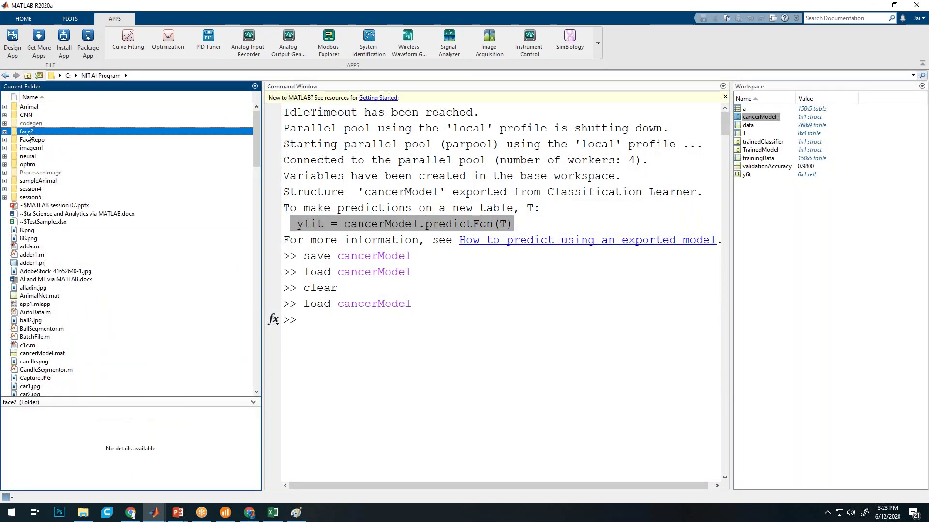
{"action": "double_click", "coordinate": [28, 133]}
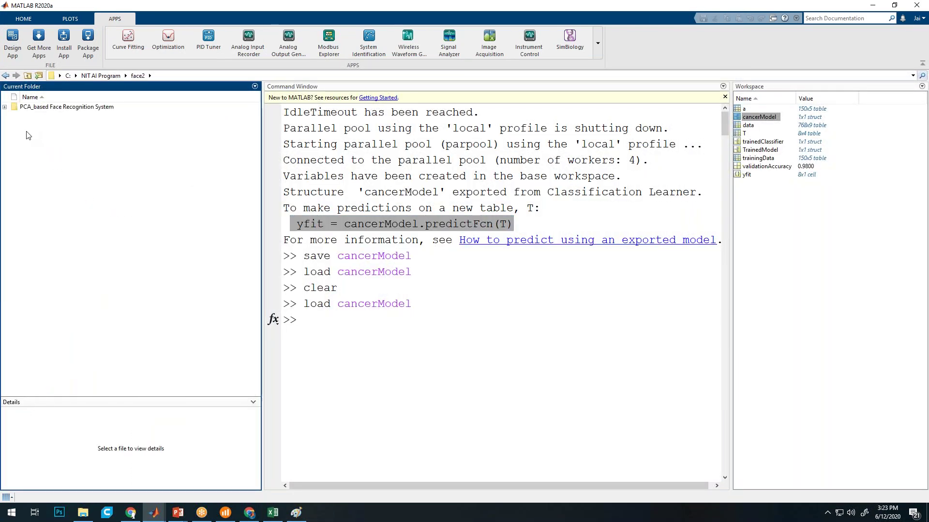
{"action": "left_click", "coordinate": [57, 108]}
{"action": "double_click", "coordinate": [57, 108]}
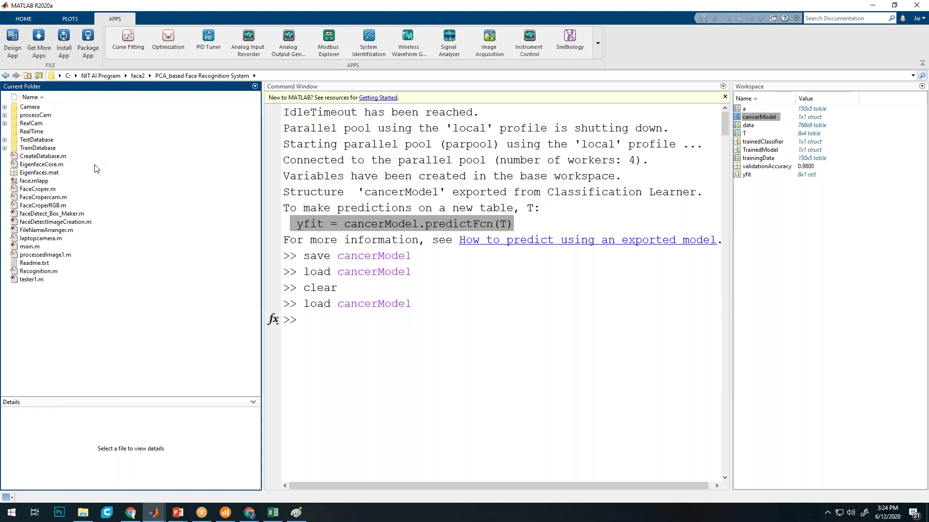
In File Explorer, view the training face images in C:\NIT AI Program\face2\PCA_based Face Recognition System\TrainDatabase, and return to MATLAB
{"action": "left_click", "coordinate": [83, 513]}
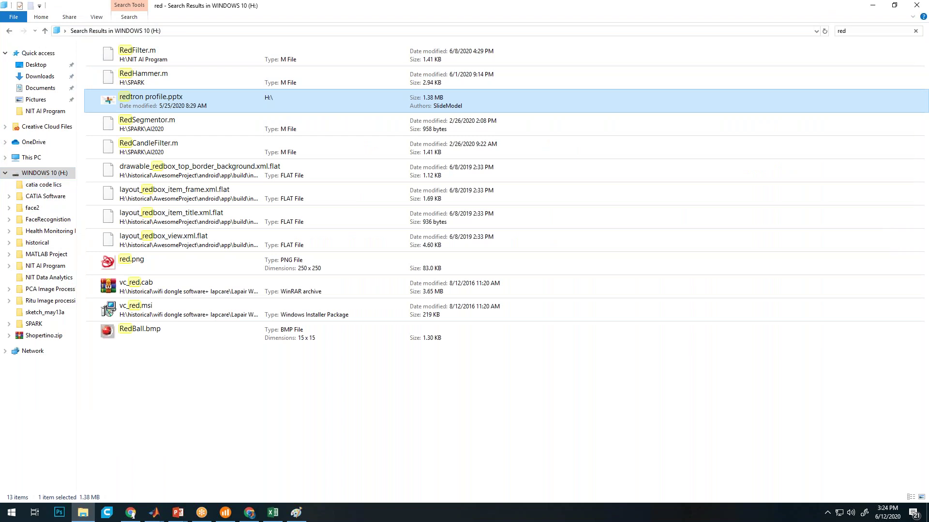
{"action": "left_click", "coordinate": [33, 159]}
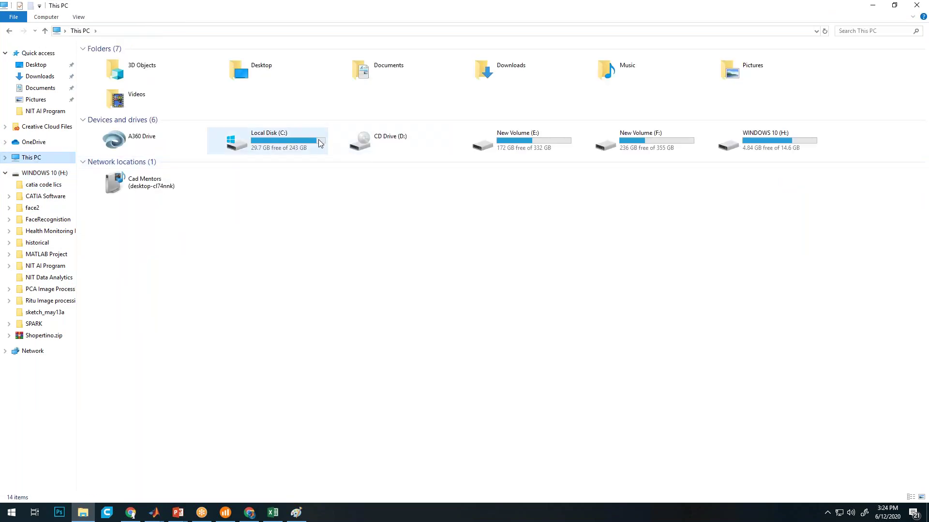
{"action": "double_click", "coordinate": [312, 158]}
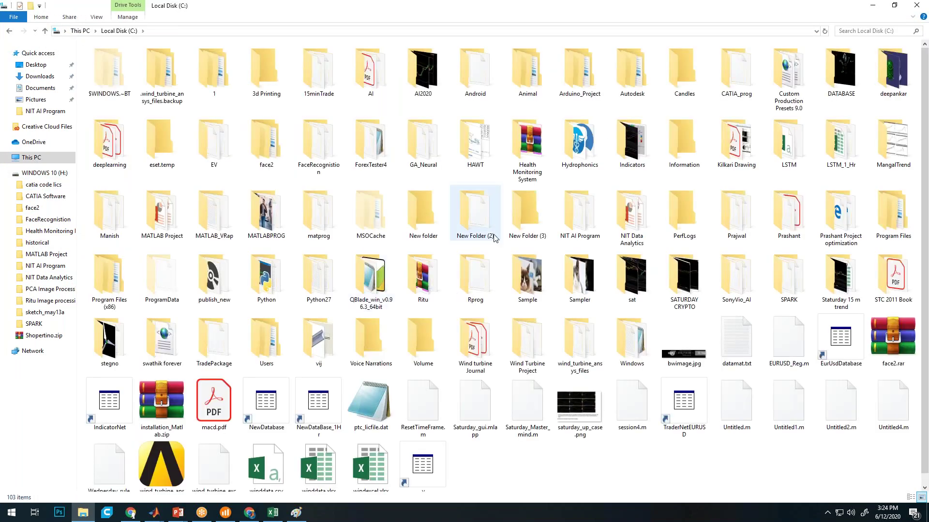
{"action": "double_click", "coordinate": [574, 227]}
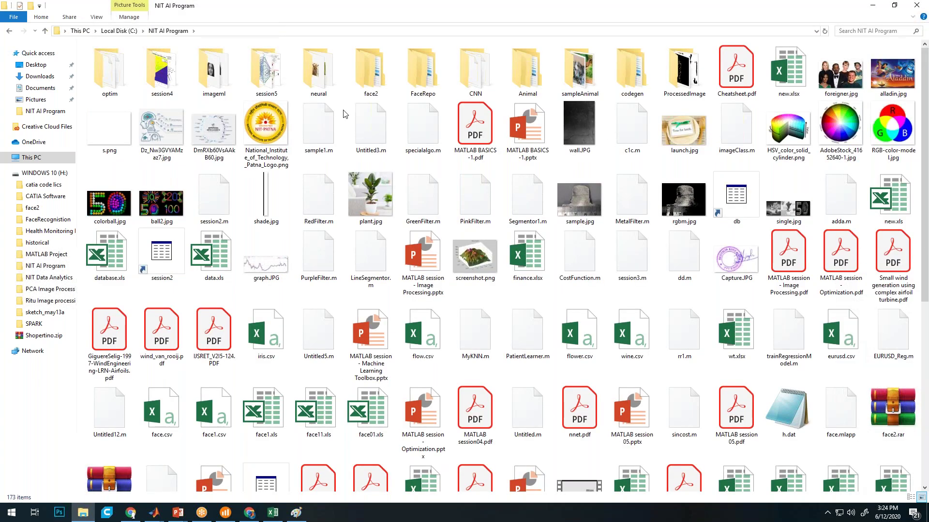
{"action": "double_click", "coordinate": [371, 70]}
{"action": "double_click", "coordinate": [104, 60]}
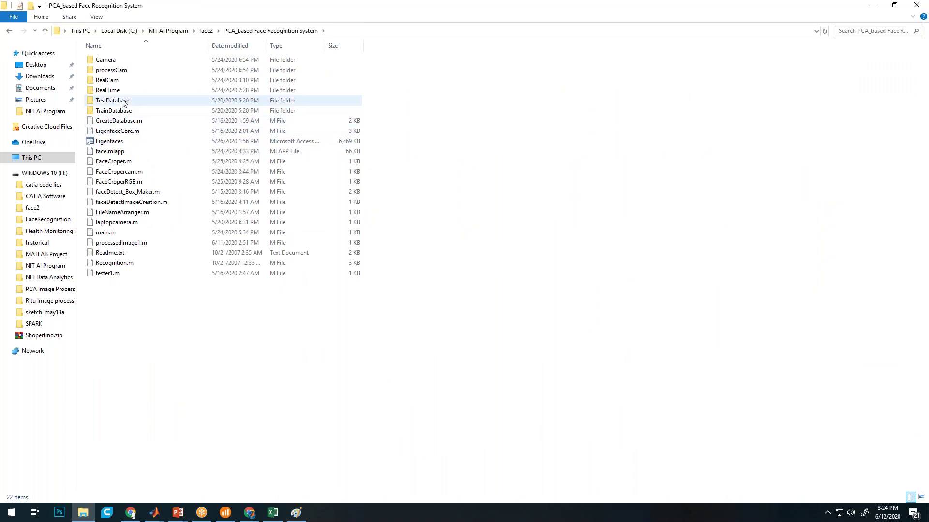
{"action": "double_click", "coordinate": [133, 114]}
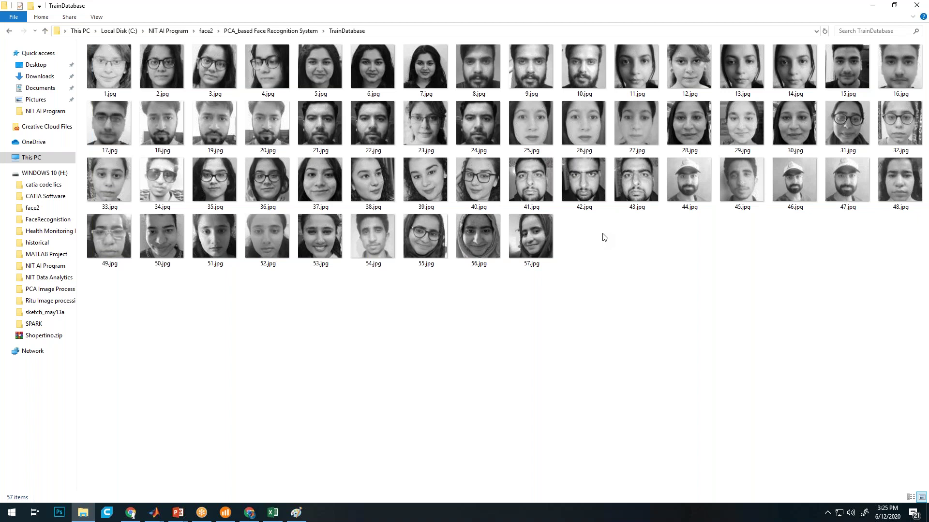
{"action": "left_click", "coordinate": [872, 5]}
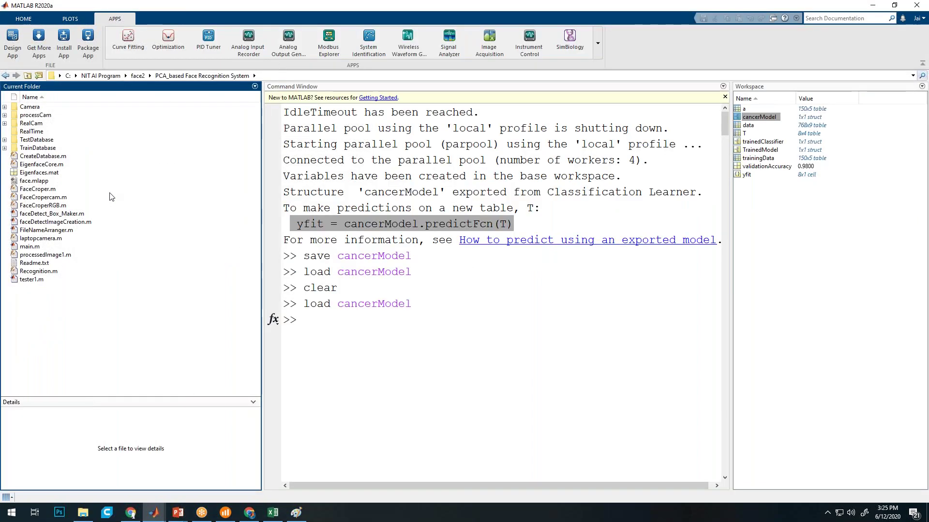
Open main.m from the current folder and examine the TrainDatabasePath line in its model creation section
{"action": "left_click", "coordinate": [48, 189]}
{"action": "left_click", "coordinate": [42, 254]}
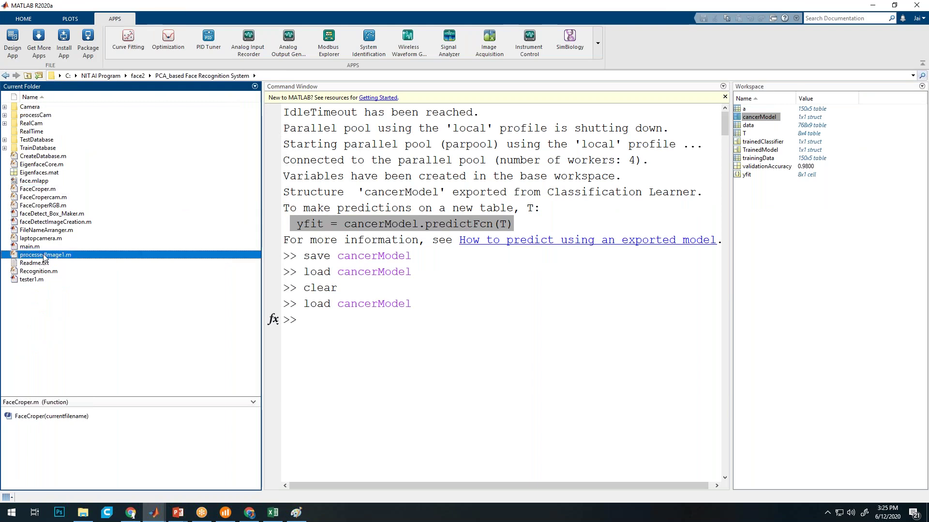
{"action": "left_click", "coordinate": [35, 248]}
{"action": "right_click", "coordinate": [35, 248]}
{"action": "left_click", "coordinate": [46, 252]}
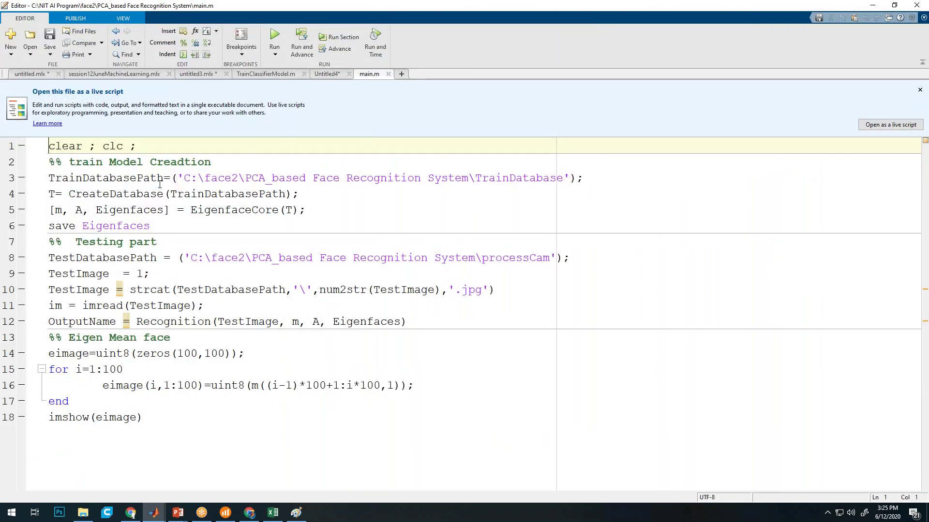
{"action": "key", "text": "super"}
{"action": "key", "text": "super"}
{"action": "left_click", "coordinate": [129, 178]}
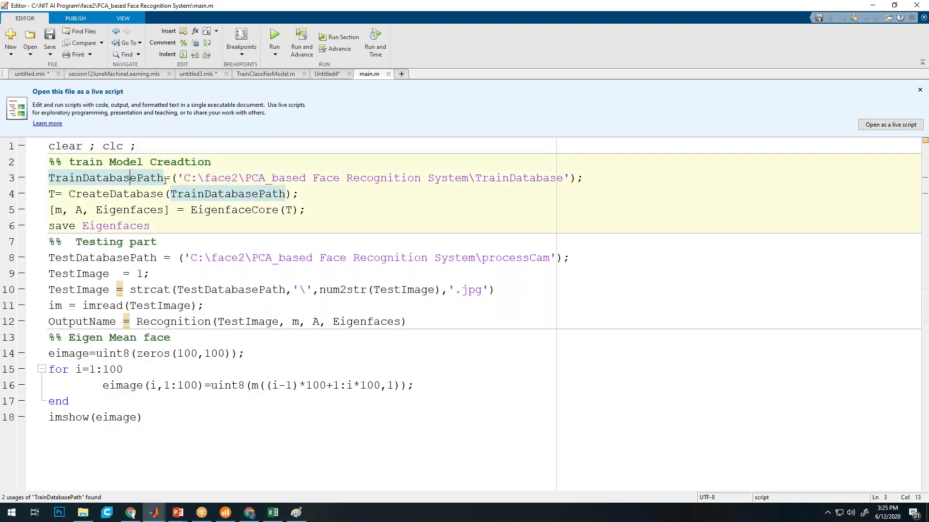
{"action": "left_click", "coordinate": [300, 184]}
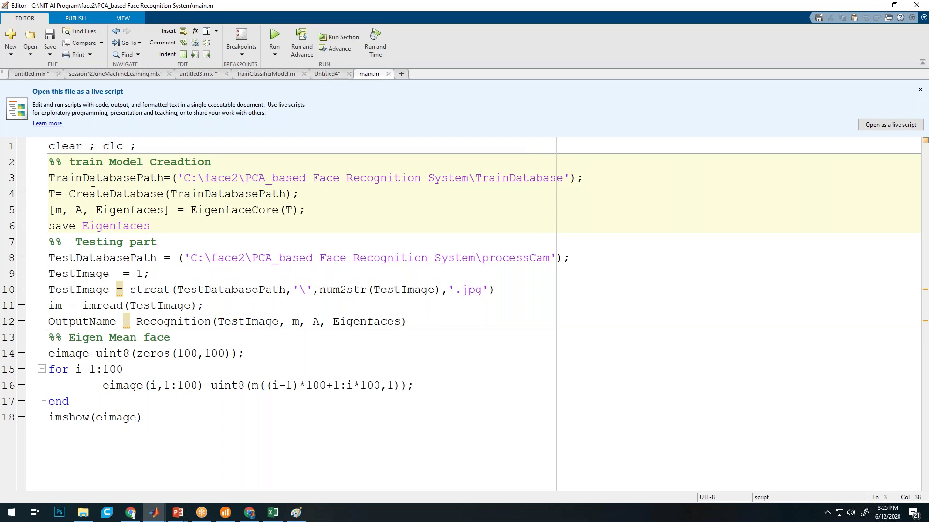
Open the CreateDatabase function called in main.m, and review its image reshaping loop and output T
{"action": "left_click", "coordinate": [122, 194]}
{"action": "right_click", "coordinate": [131, 196]}
{"action": "left_click", "coordinate": [151, 211]}
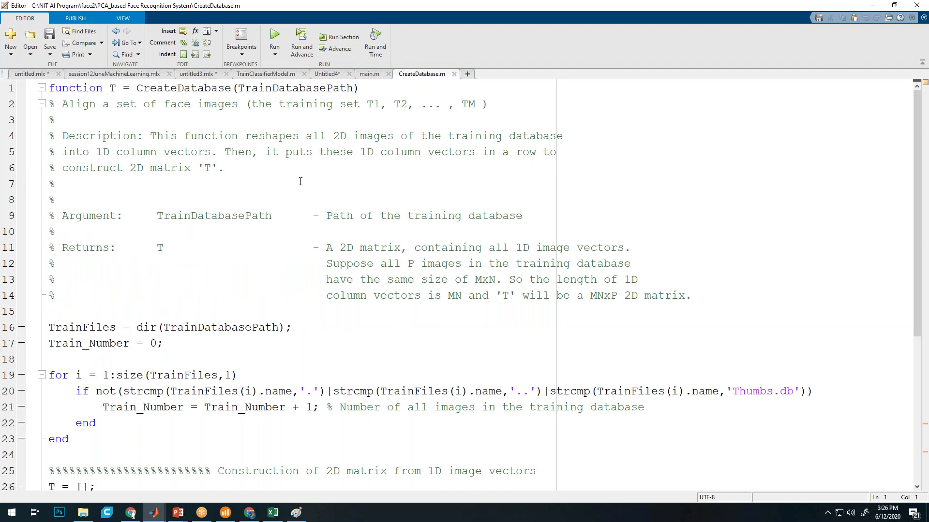
{"action": "scroll", "coordinate": [301, 181], "scroll_direction": "down", "scroll_amount": 1}
{"action": "scroll", "coordinate": [301, 181], "scroll_direction": "up", "scroll_amount": 1}
{"action": "scroll", "coordinate": [265, 139], "scroll_direction": "down", "scroll_amount": 5}
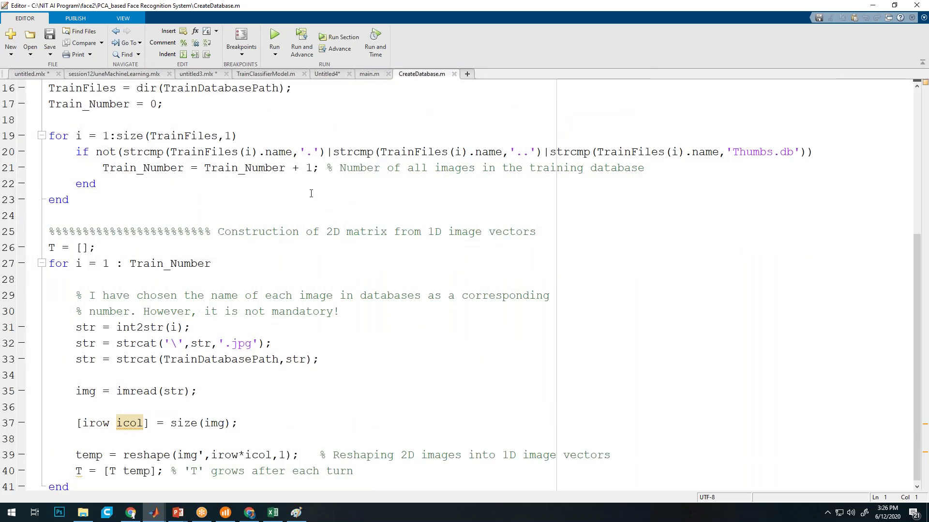
{"action": "scroll", "coordinate": [313, 194], "scroll_direction": "down", "scroll_amount": 1}
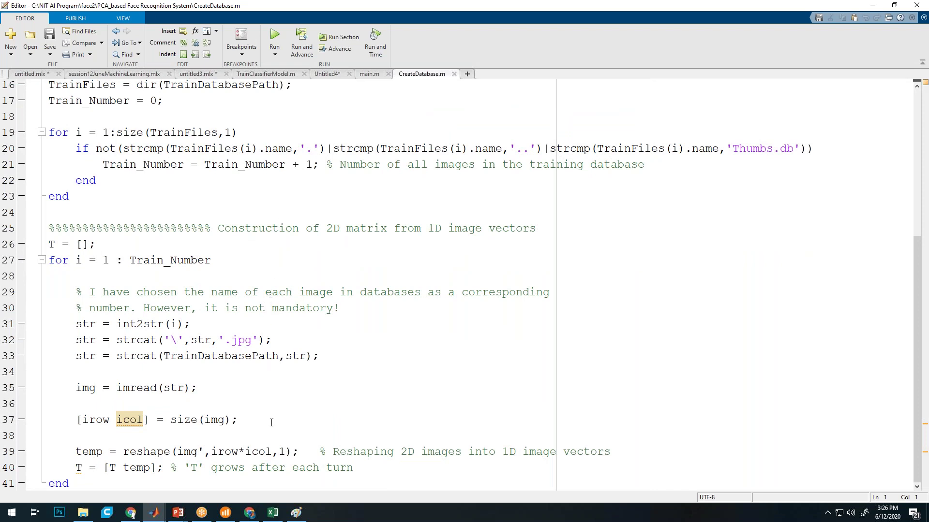
{"action": "scroll", "coordinate": [127, 416], "scroll_direction": "up", "scroll_amount": 5}
{"action": "double_click", "coordinate": [111, 87]}
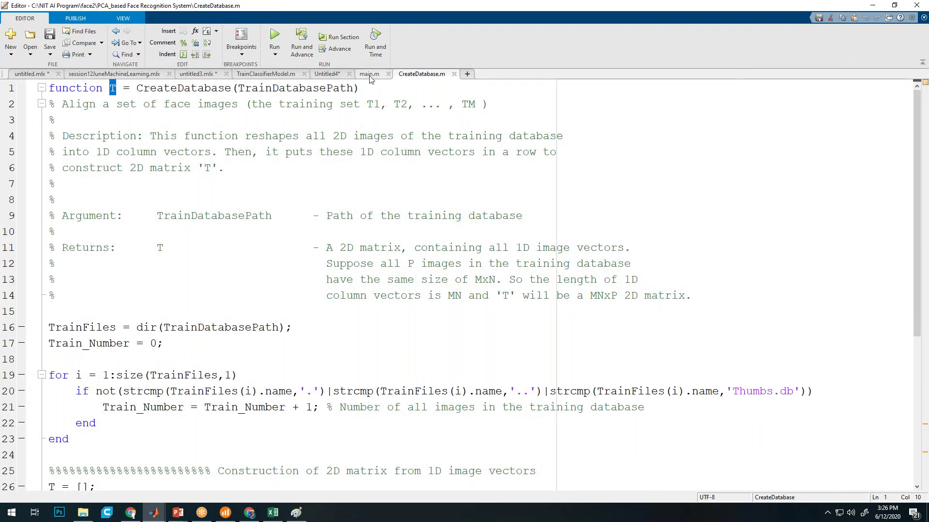
Open the EigenfaceCore function from its call in main.m, and highlight its input argument T
{"action": "left_click", "coordinate": [369, 75]}
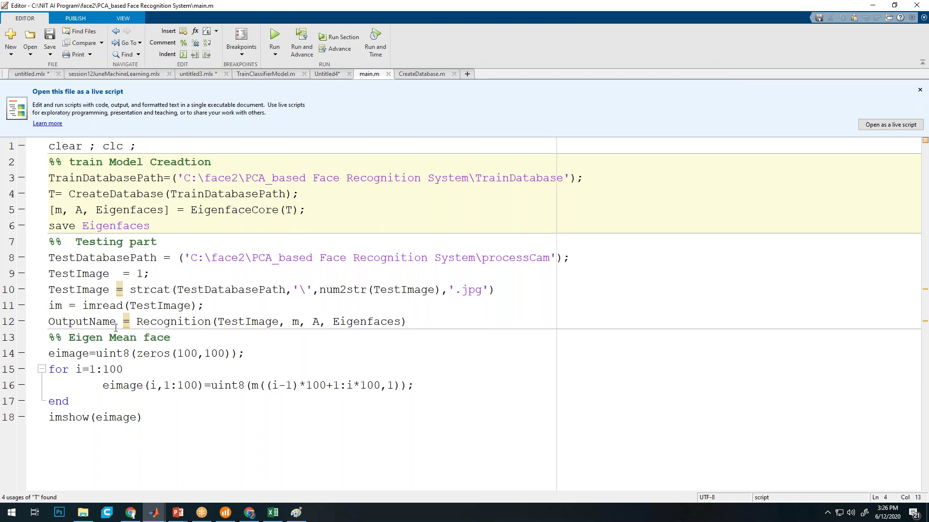
{"action": "right_click", "coordinate": [241, 206]}
{"action": "left_click", "coordinate": [288, 224]}
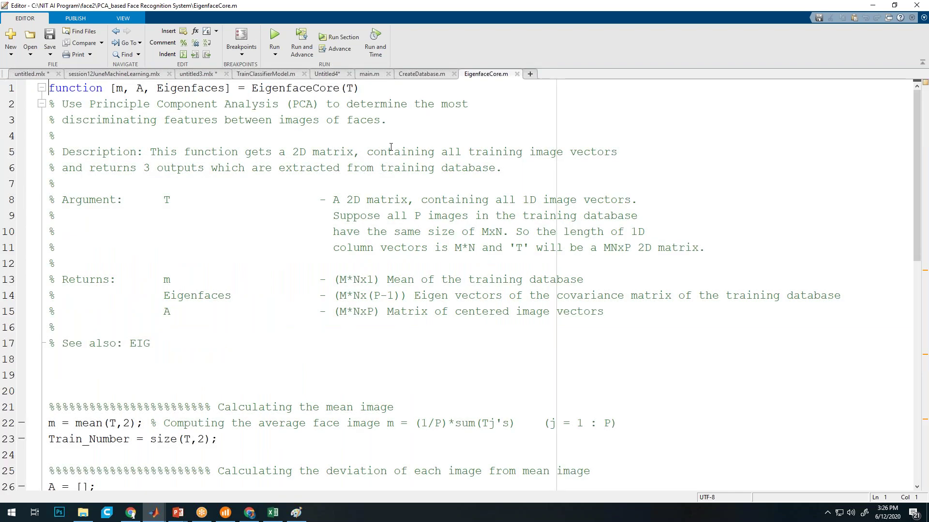
{"action": "double_click", "coordinate": [354, 87]}
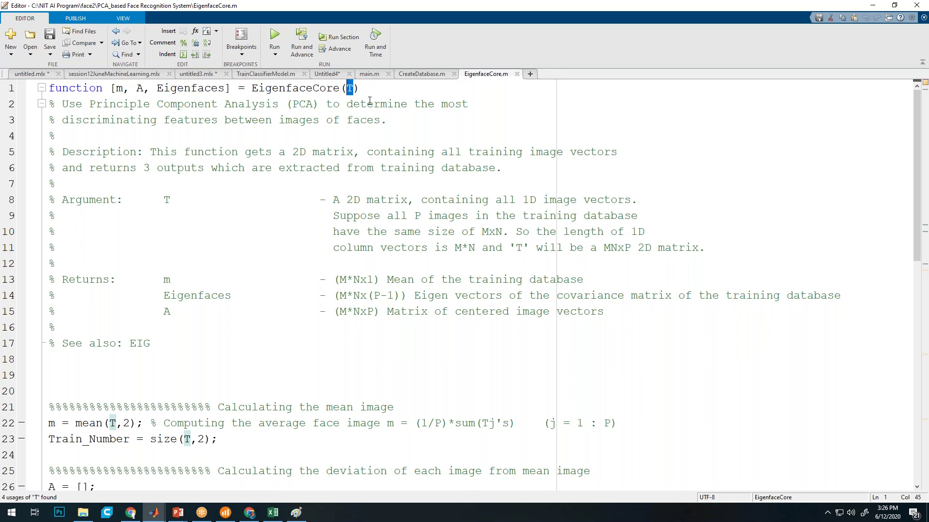
Switch to Paint, clear the old sketch, and draw three tall, narrow rectangles side by side as image column vectors
{"action": "left_click", "coordinate": [296, 512]}
{"action": "key", "text": "ctrl+a"}
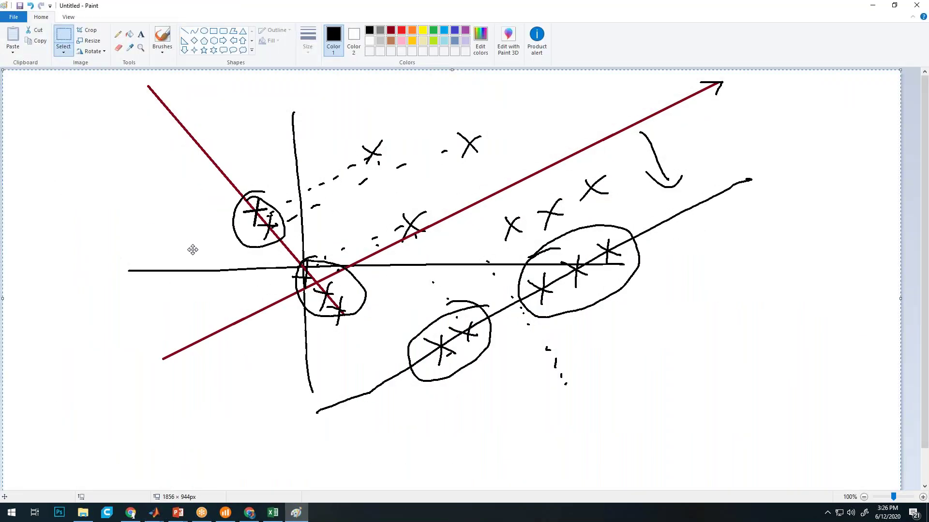
{"action": "key", "text": "Delete"}
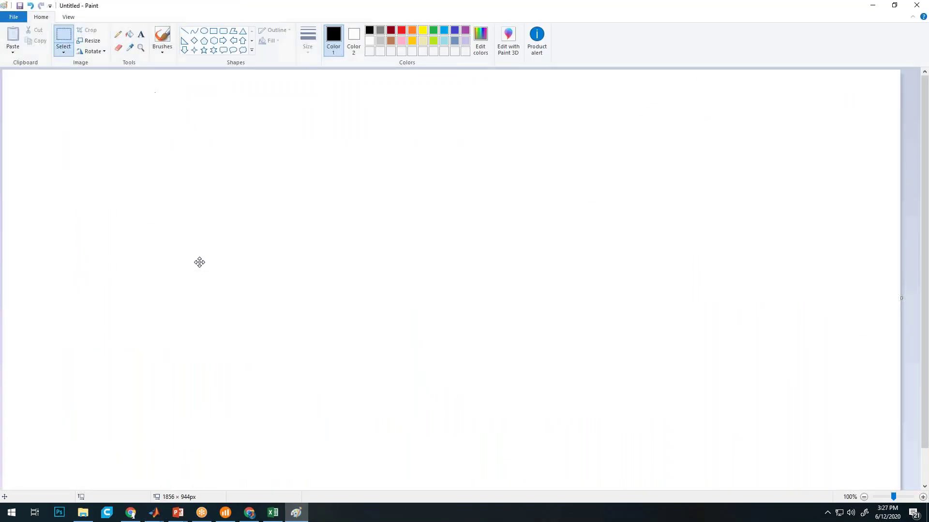
{"action": "left_click", "coordinate": [214, 31]}
{"action": "left_click_drag", "start_coordinate": [109, 89], "coordinate": [120, 462]}
{"action": "left_click", "coordinate": [184, 158]}
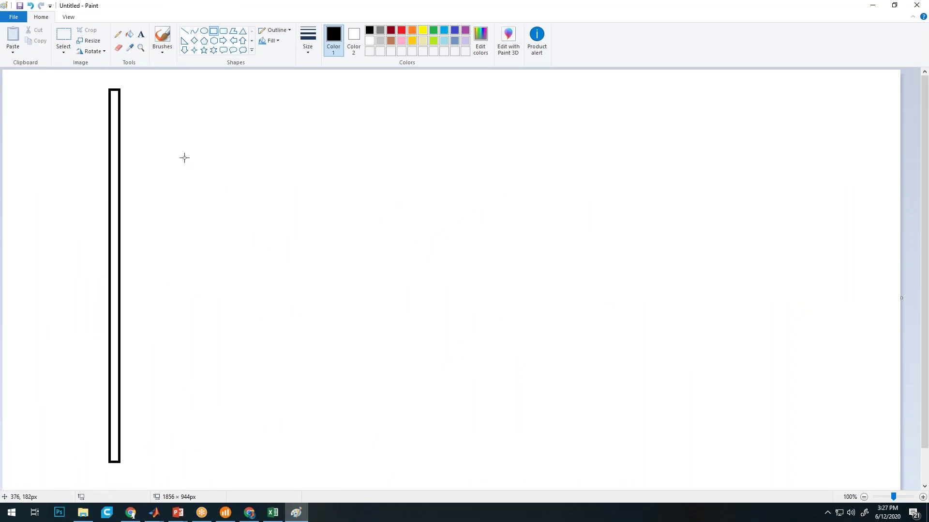
{"action": "left_click_drag", "start_coordinate": [125, 88], "coordinate": [138, 466]}
{"action": "left_click", "coordinate": [146, 88]}
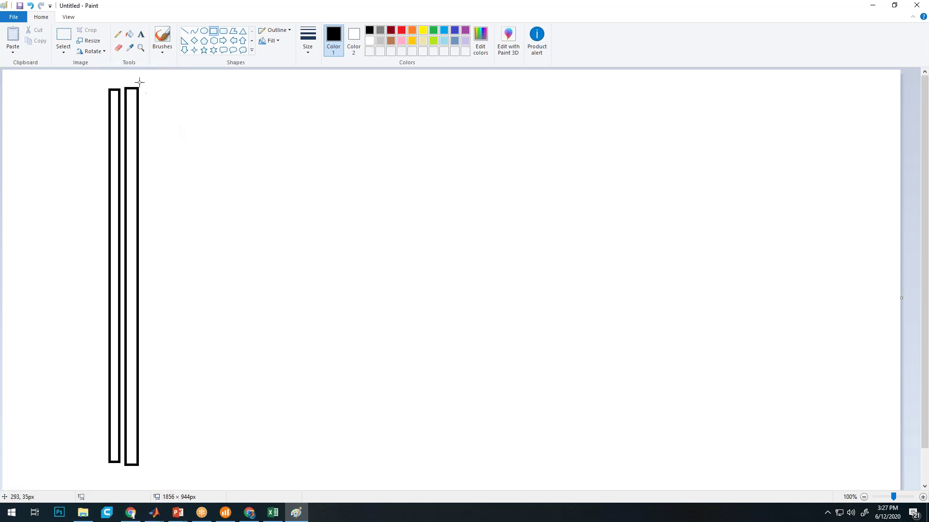
{"action": "left_click_drag", "start_coordinate": [143, 88], "coordinate": [154, 465]}
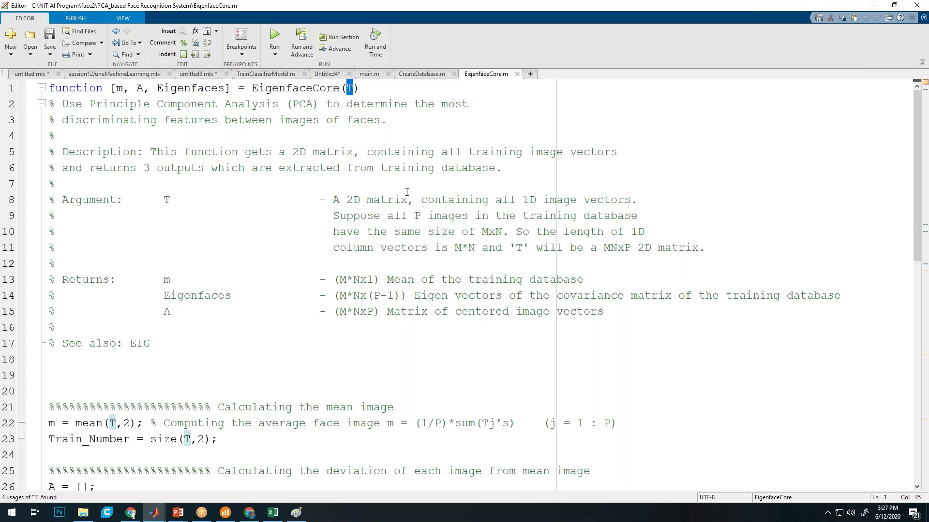
Review the mean and deviation calculations in EigenfaceCore.m, and open meanFace.png from C:\FaceRecognistion in File Explorer
{"action": "scroll", "coordinate": [402, 211], "scroll_direction": "down", "scroll_amount": 4}
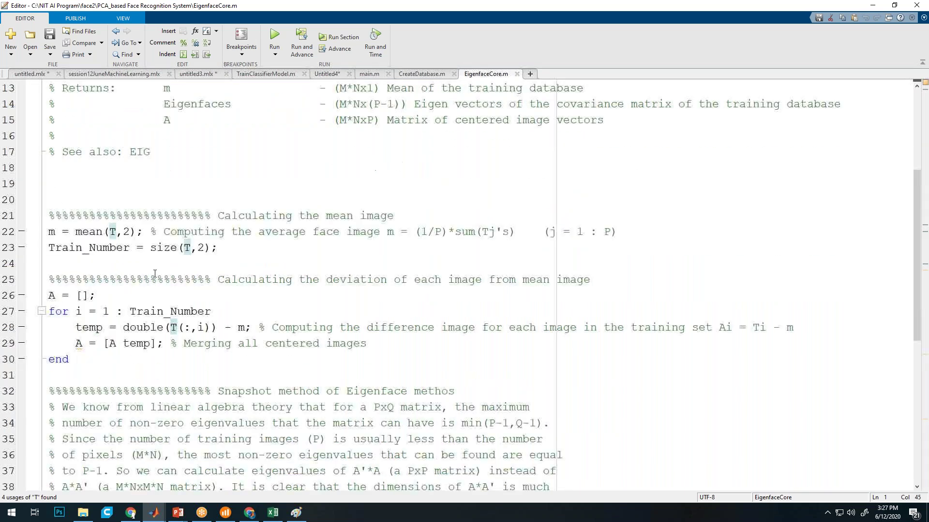
{"action": "scroll", "coordinate": [256, 255], "scroll_direction": "down", "scroll_amount": 1}
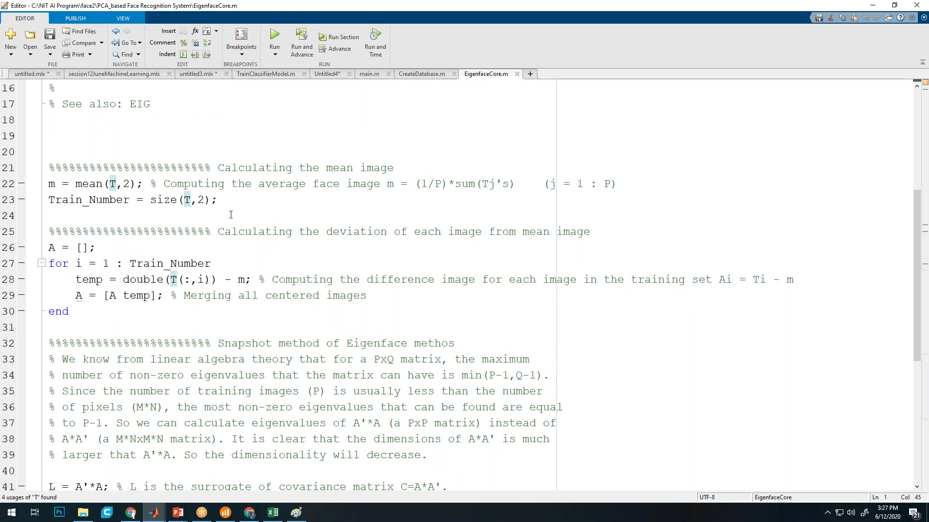
{"action": "left_click", "coordinate": [84, 514]}
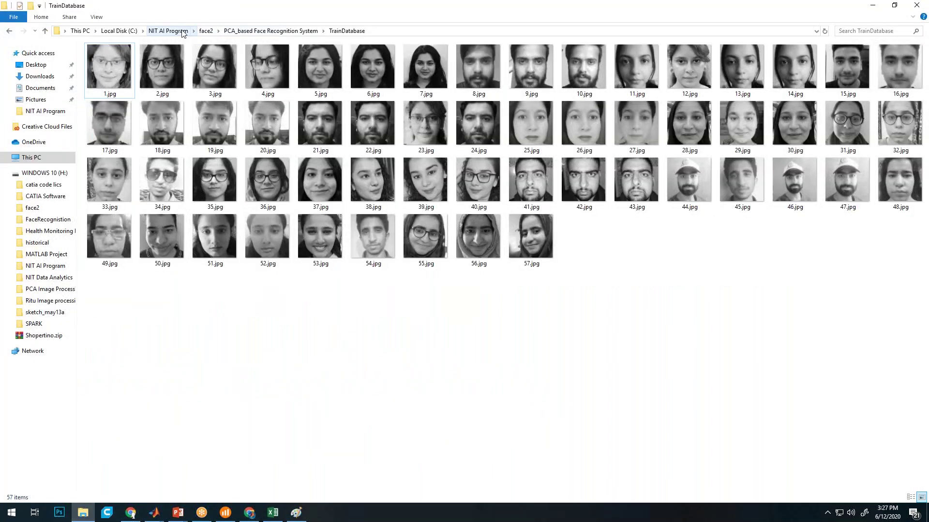
{"action": "left_click", "coordinate": [167, 31]}
{"action": "left_click", "coordinate": [119, 31]}
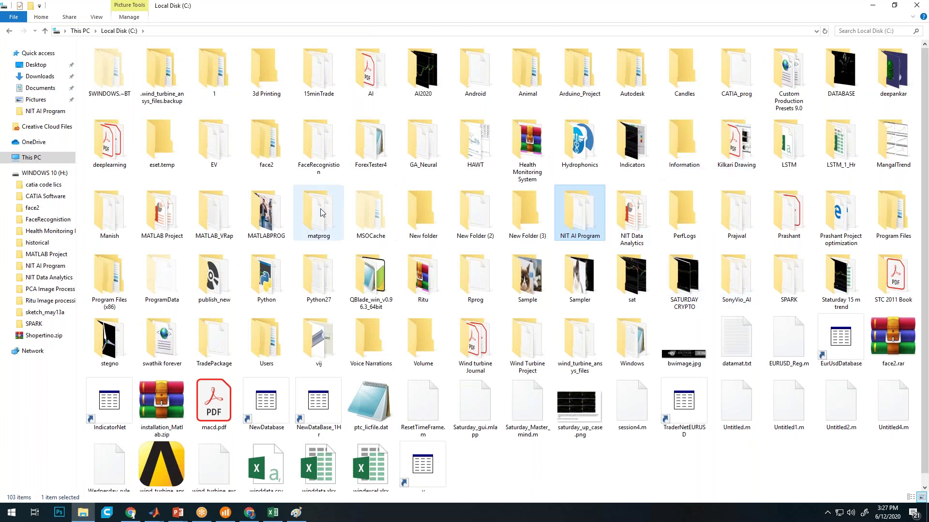
{"action": "double_click", "coordinate": [325, 159]}
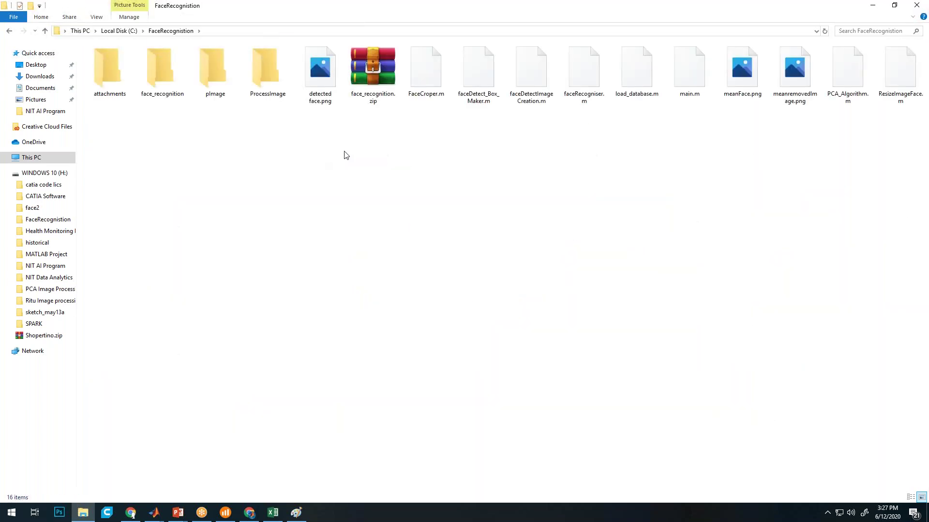
{"action": "double_click", "coordinate": [762, 49]}
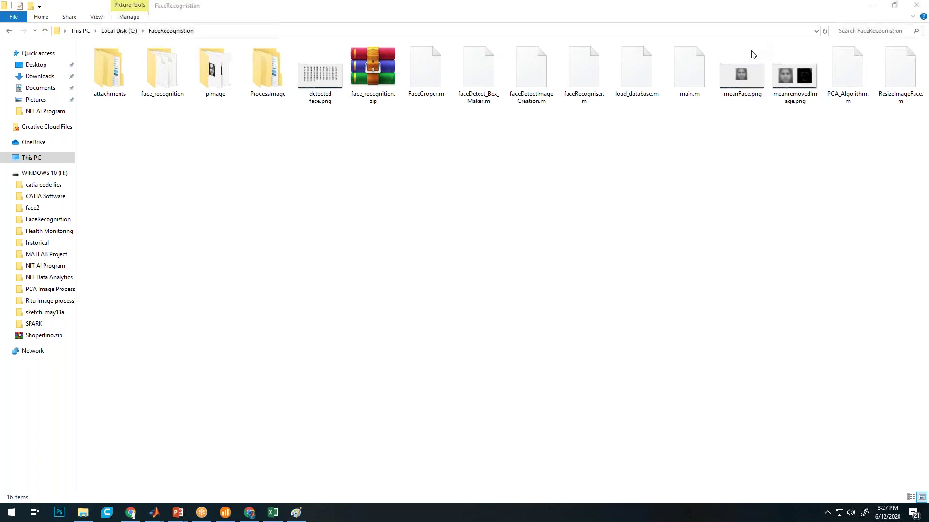
Open meanremovedImage.png from the FaceRecognistion folder and maximize the image viewer to examine the mean and subtracted faces
{"action": "left_click", "coordinate": [791, 78]}
{"action": "double_click", "coordinate": [791, 79]}
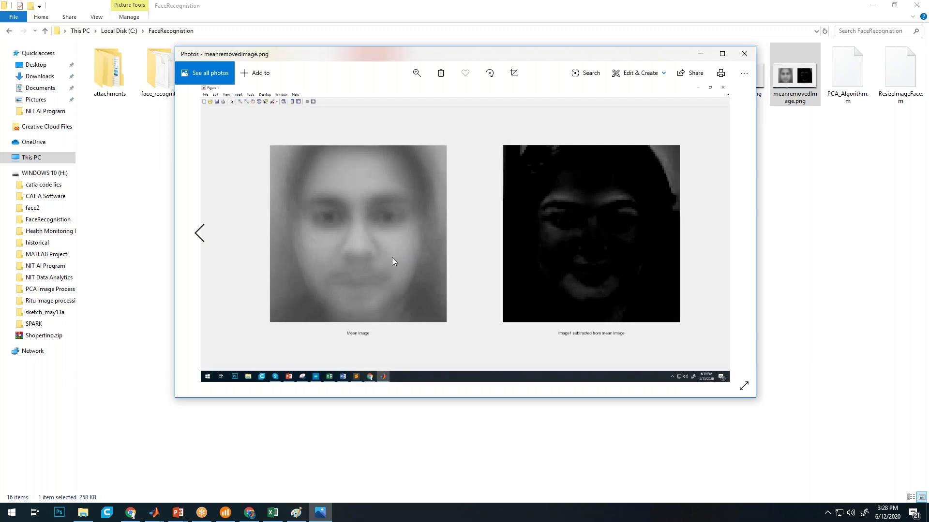
{"action": "left_click", "coordinate": [726, 58]}
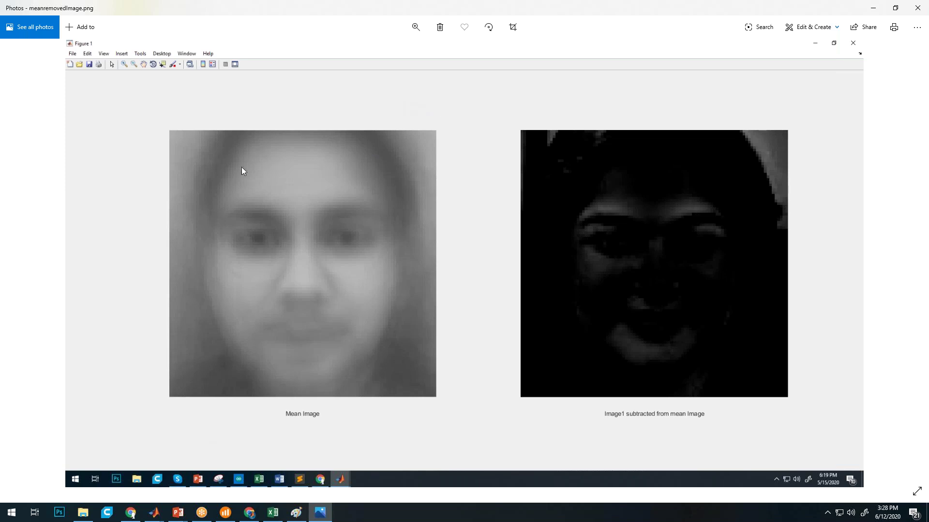
Look through the face images in the pImage folder, and return to meanremovedImage.png in Photos
{"action": "left_click", "coordinate": [83, 514]}
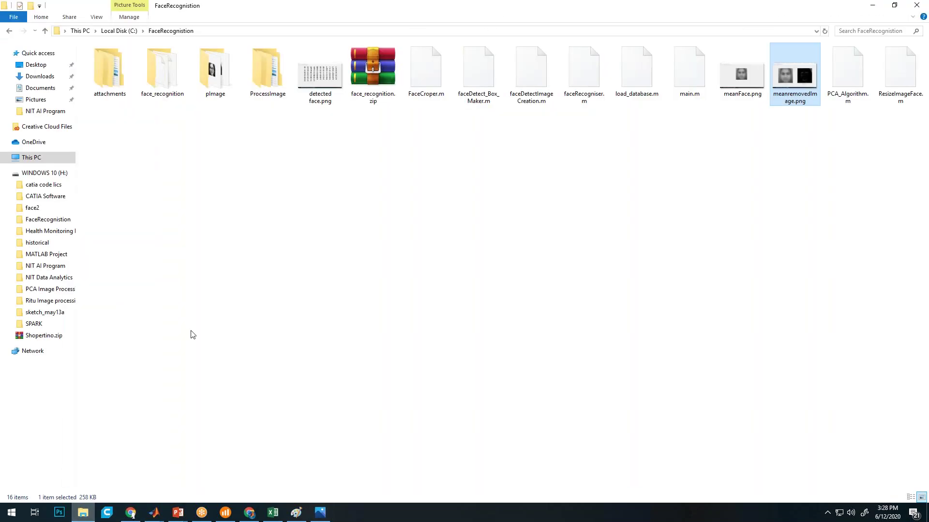
{"action": "double_click", "coordinate": [213, 73]}
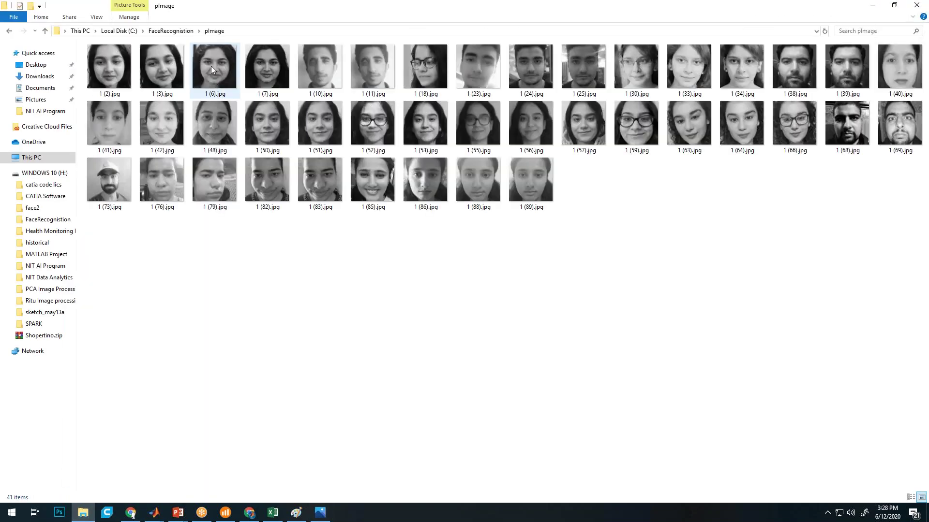
{"action": "mouse_move", "coordinate": [332, 199]}
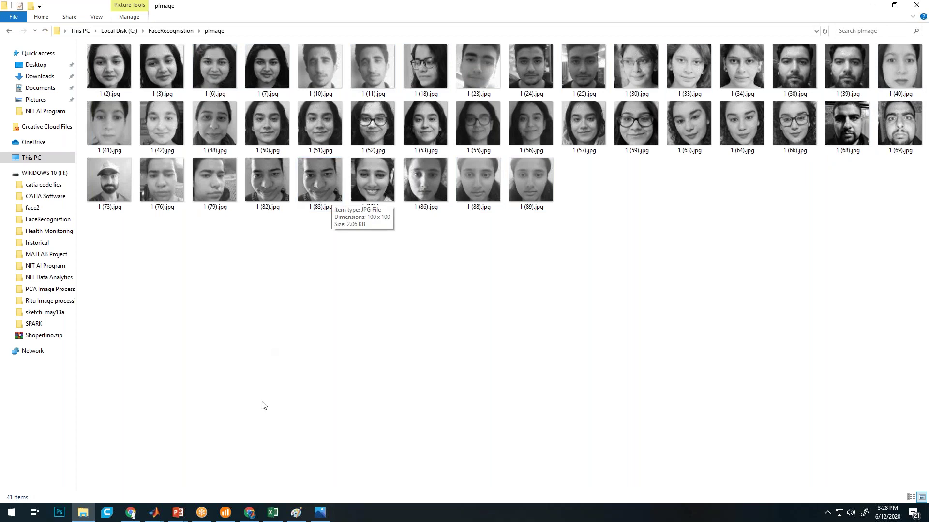
{"action": "left_click", "coordinate": [320, 513]}
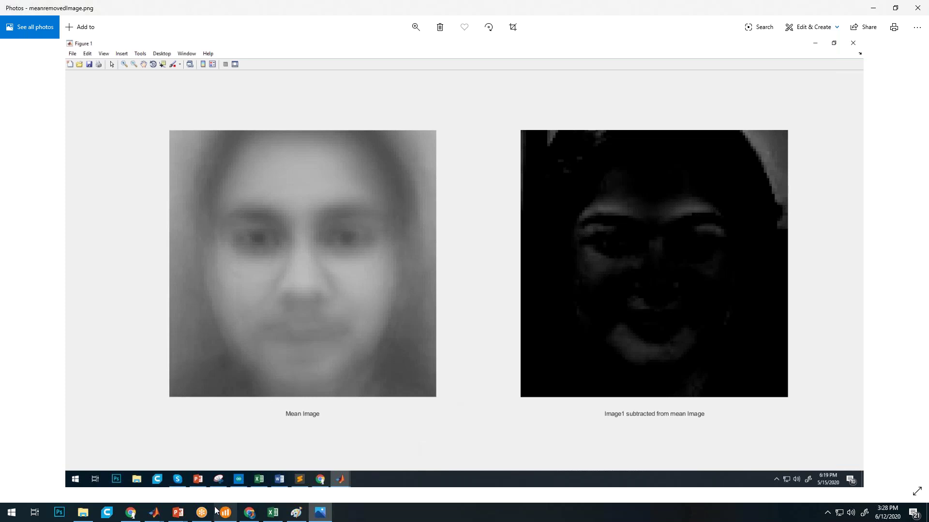
Review the deviation loop in EigenfaceCore.m against meanremovedImage.png, and read on through the snapshot method and eigenvalue sections
{"action": "mouse_move", "coordinate": [154, 512]}
{"action": "mouse_move", "coordinate": [281, 491]}
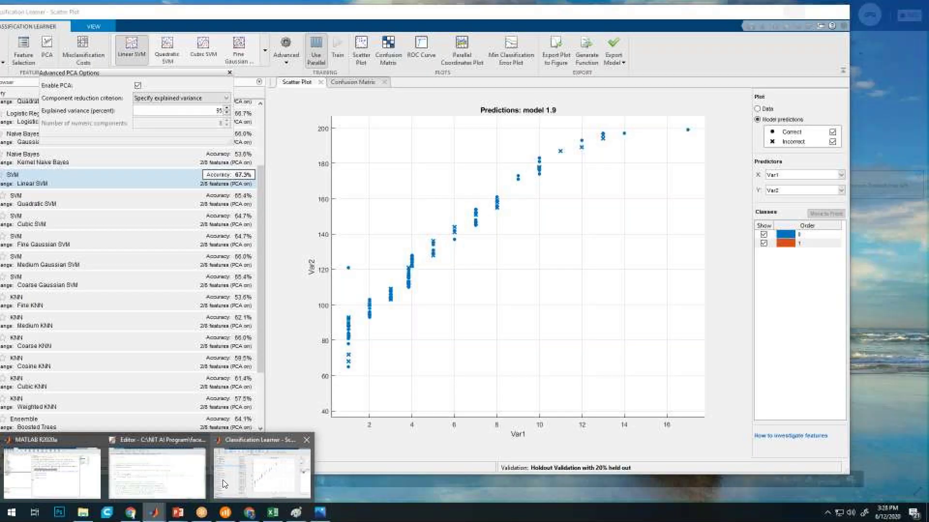
{"action": "left_click", "coordinate": [159, 473]}
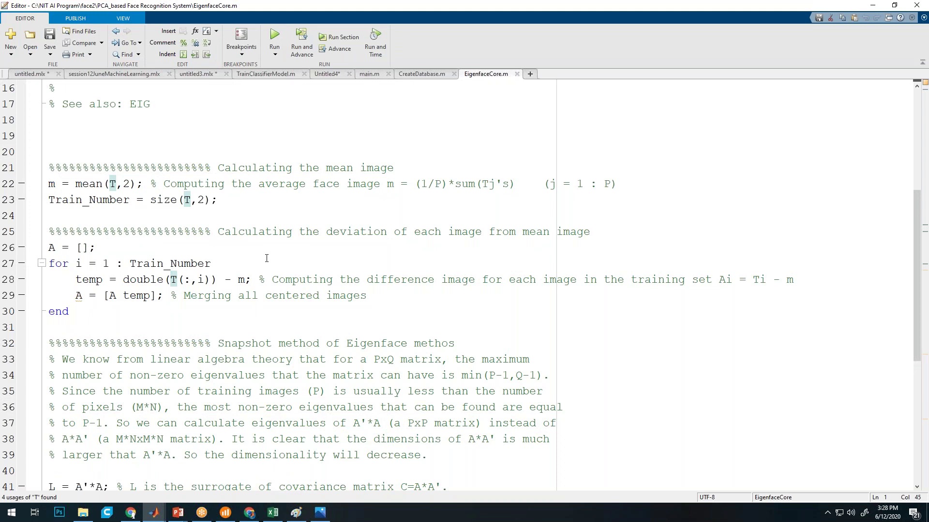
{"action": "scroll", "coordinate": [266, 258], "scroll_direction": "down", "scroll_amount": 1}
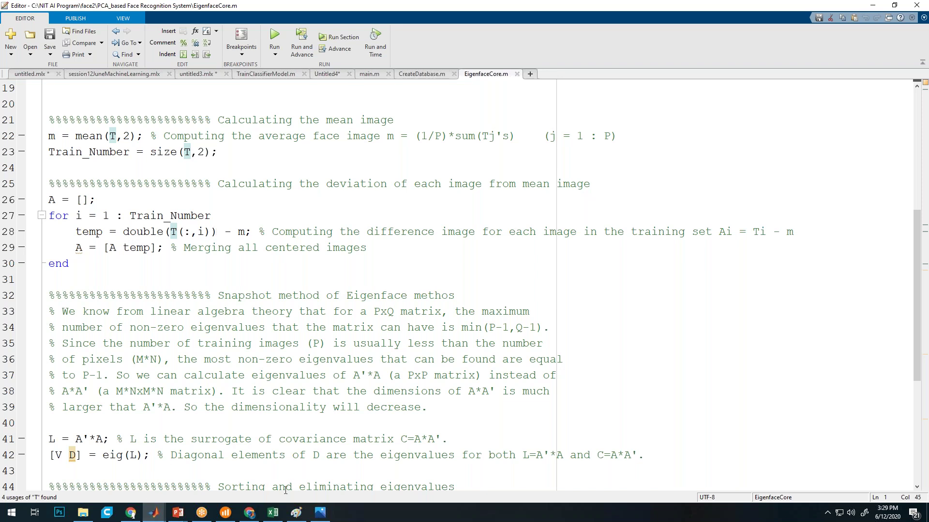
{"action": "left_click", "coordinate": [320, 512]}
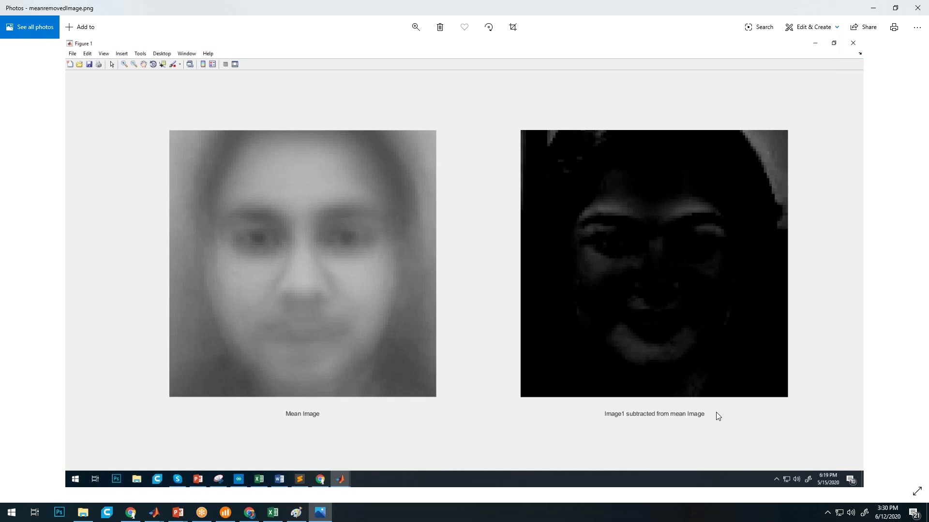
{"action": "mouse_move", "coordinate": [155, 513]}
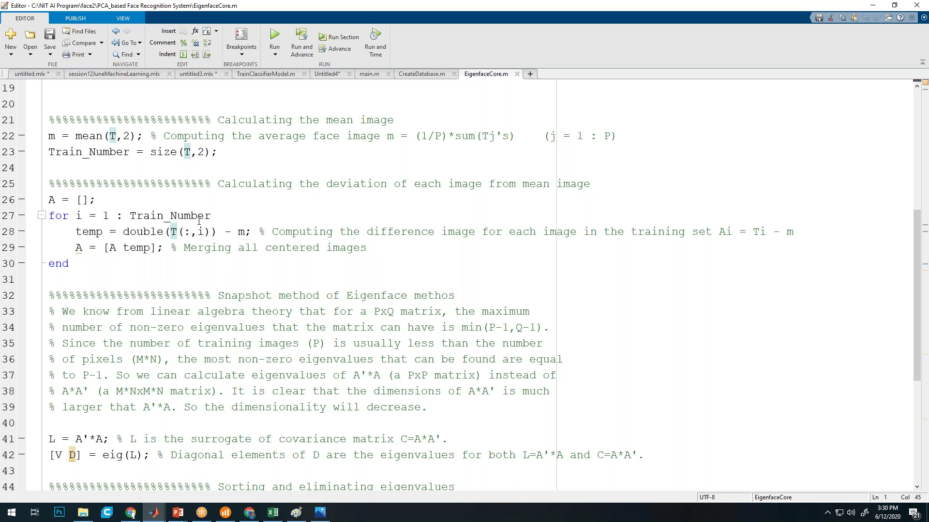
{"action": "scroll", "coordinate": [199, 221], "scroll_direction": "down", "scroll_amount": 3}
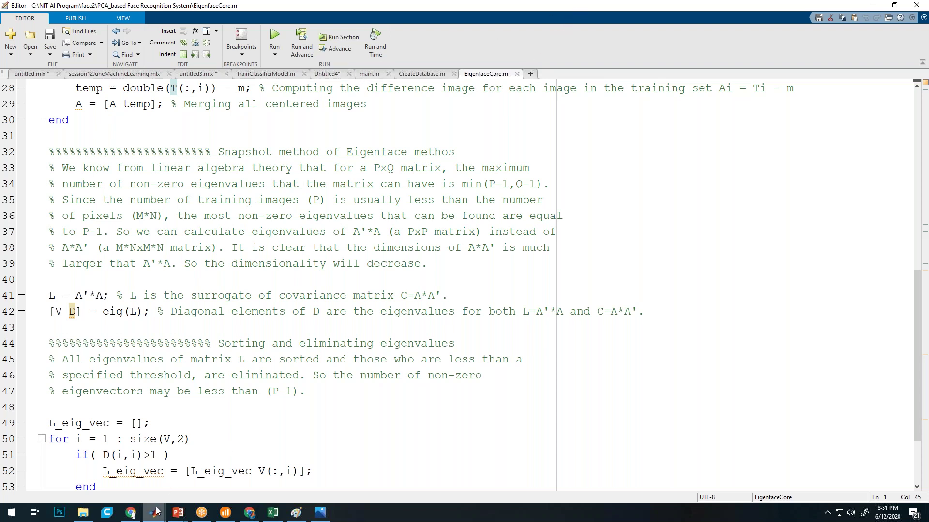
Switch to the main MATLAB window, and clear the workspace and the Command Window with clear and clc
{"action": "left_click", "coordinate": [75, 472]}
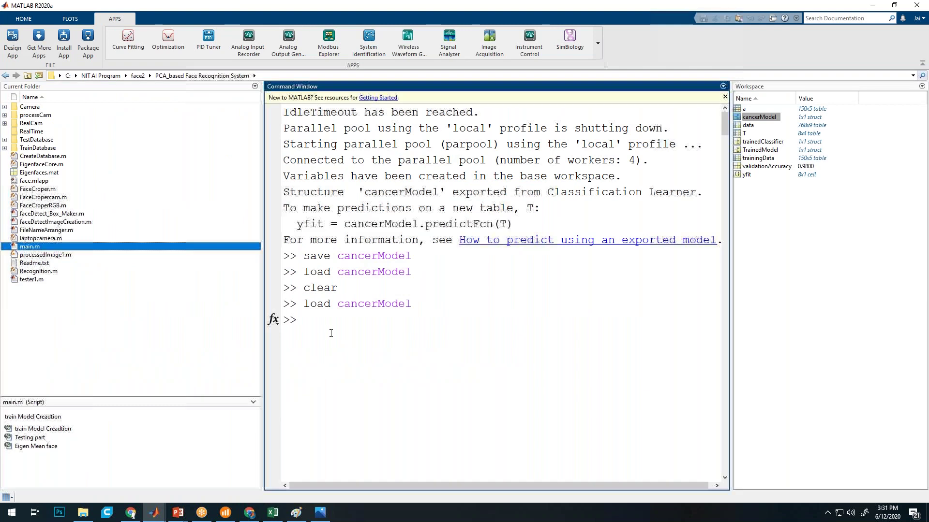
{"action": "left_click", "coordinate": [339, 328]}
{"action": "type", "text": "clear"}
{"action": "key", "text": "Return"}
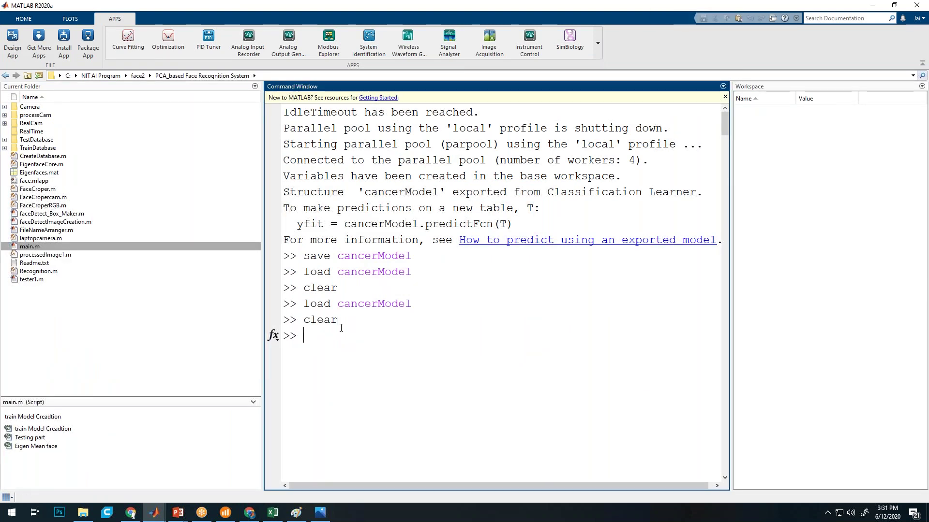
{"action": "type", "text": "clc"}
{"action": "key", "text": "Return"}
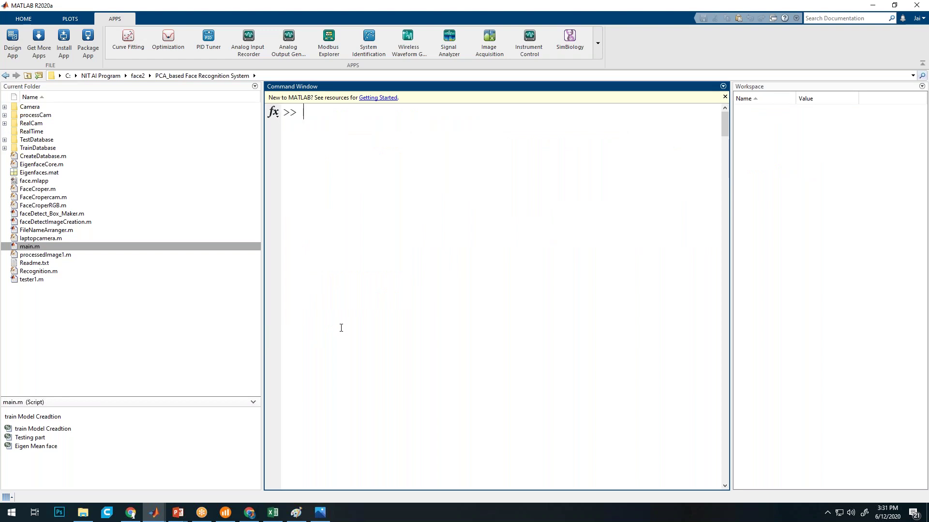
Run the main.m script from the editor, view the mean face figure it produces, and close that figure
{"action": "left_click", "coordinate": [154, 513]}
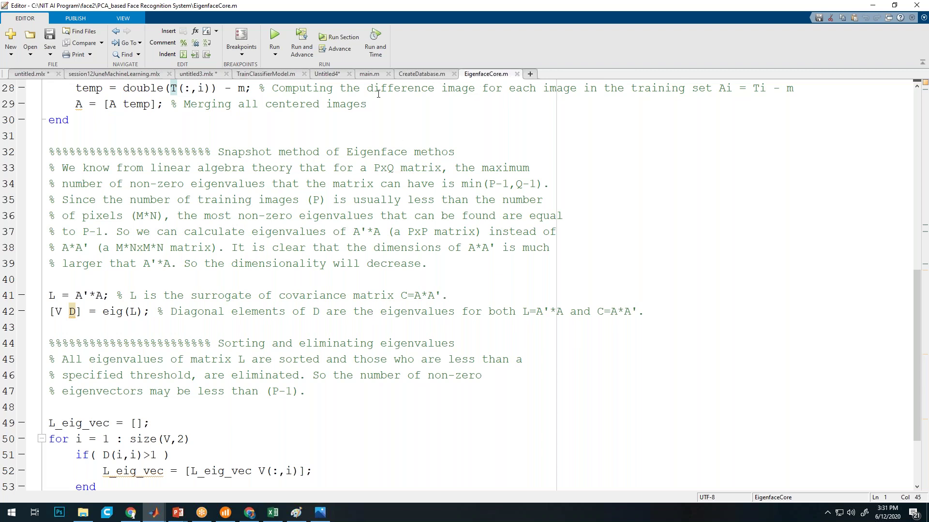
{"action": "left_click", "coordinate": [370, 75]}
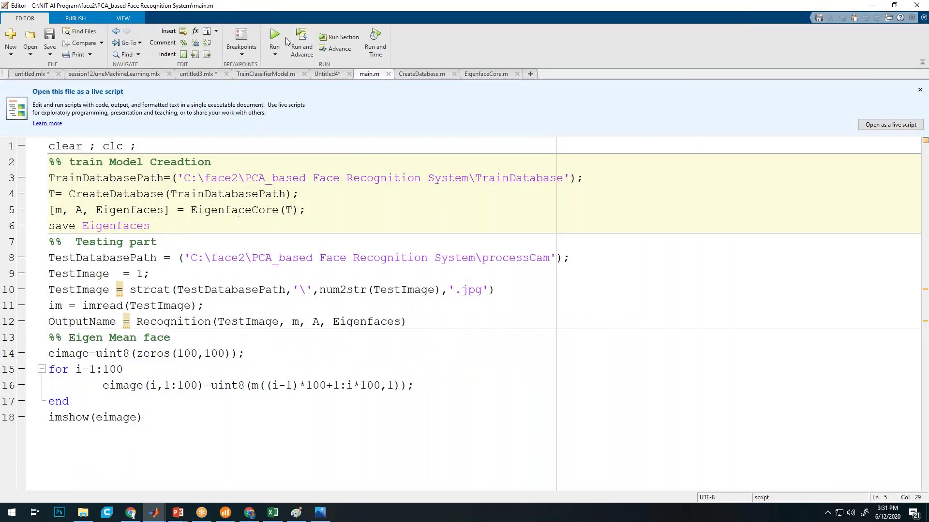
{"action": "left_click", "coordinate": [280, 50]}
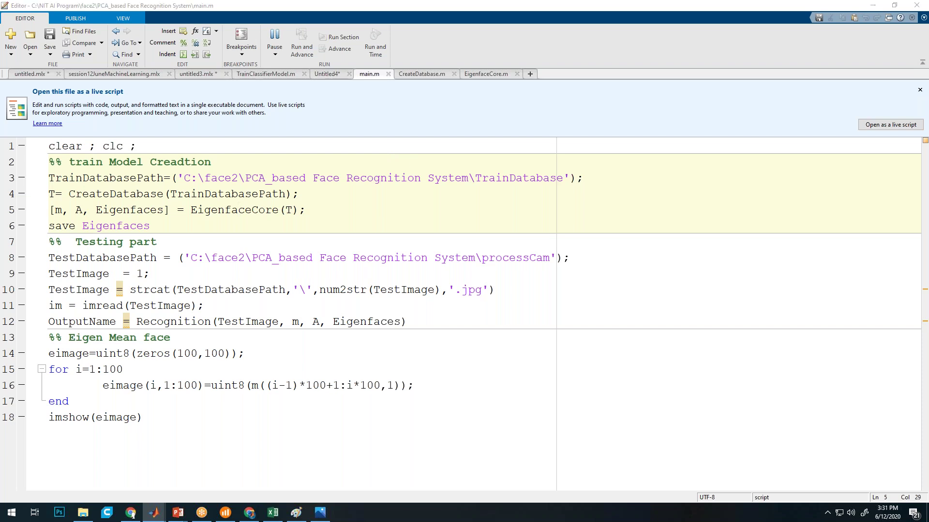
{"action": "left_click_drag", "start_coordinate": [379, 127], "coordinate": [349, 119]}
{"action": "left_click", "coordinate": [400, 117]}
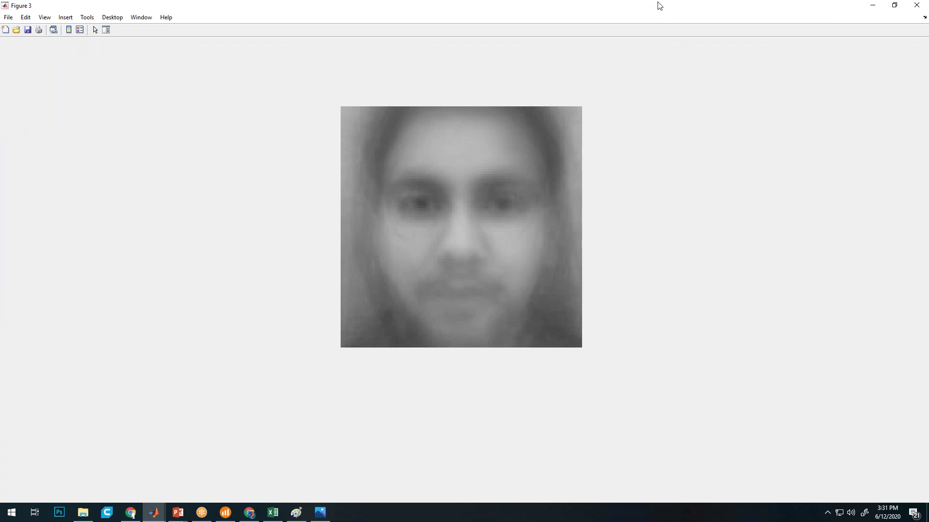
{"action": "left_click_drag", "start_coordinate": [660, 8], "coordinate": [556, 66]}
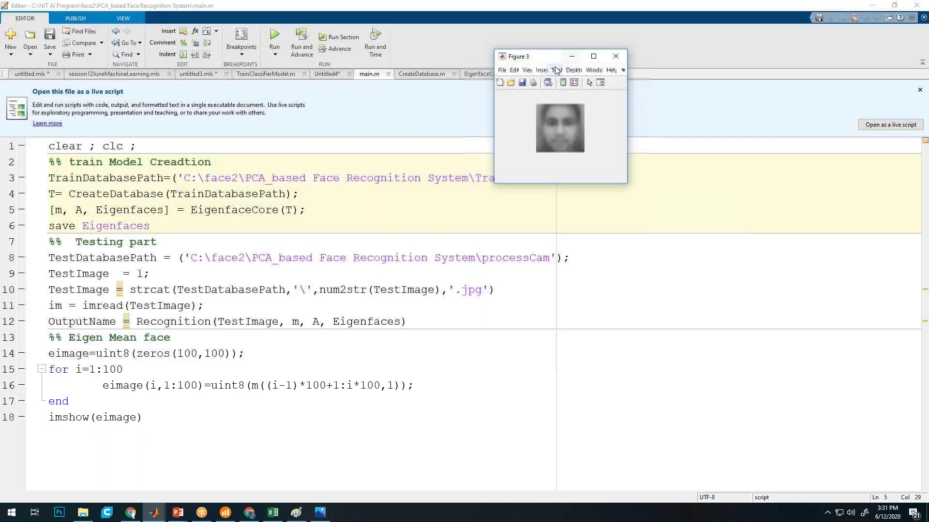
{"action": "left_click", "coordinate": [609, 61]}
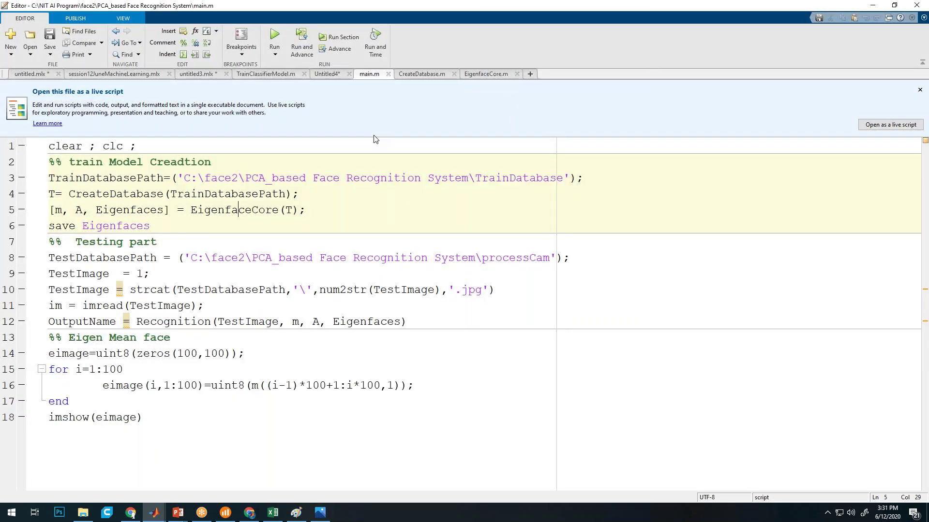
Tile the editor and the main MATLAB window side by side, and widen the Workspace area to show the variable sizes
{"action": "key", "text": "super+Right"}
{"action": "key", "text": "Return"}
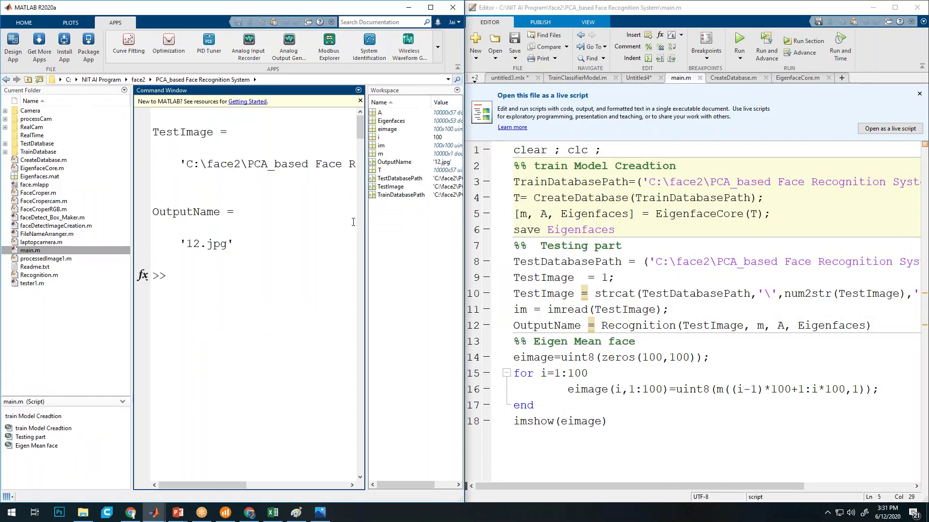
{"action": "left_click_drag", "start_coordinate": [367, 212], "coordinate": [249, 212]}
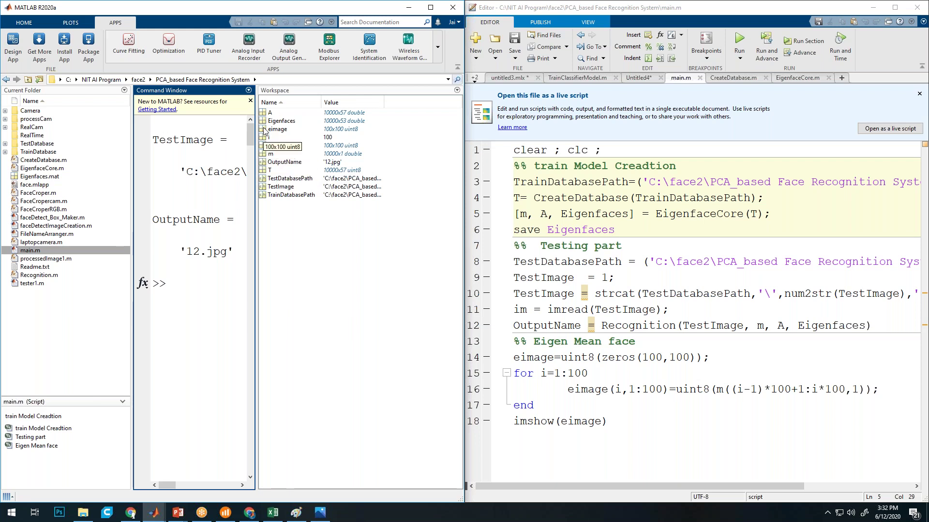
Open the workspace variable T, and enlarge its data grid to examine the image column values
{"action": "left_click", "coordinate": [265, 171]}
{"action": "double_click", "coordinate": [266, 171]}
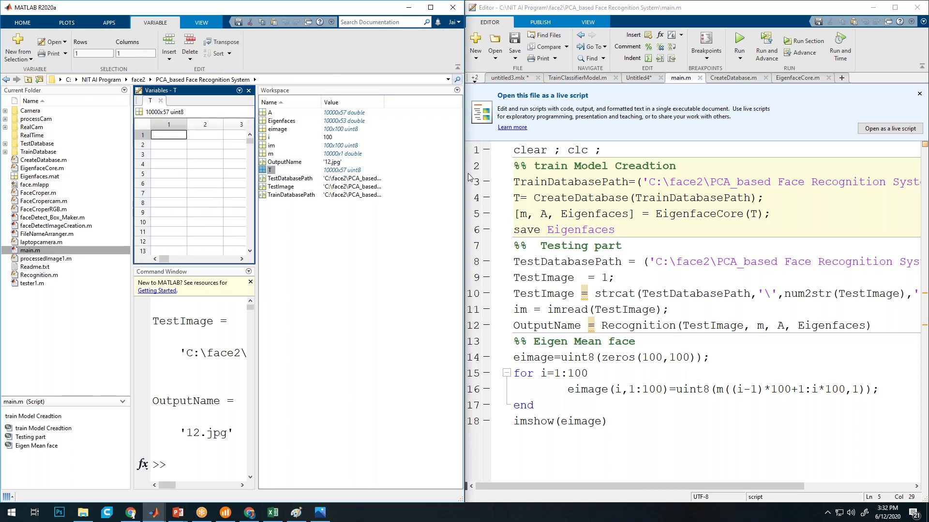
{"action": "left_click_drag", "start_coordinate": [464, 174], "coordinate": [675, 175]}
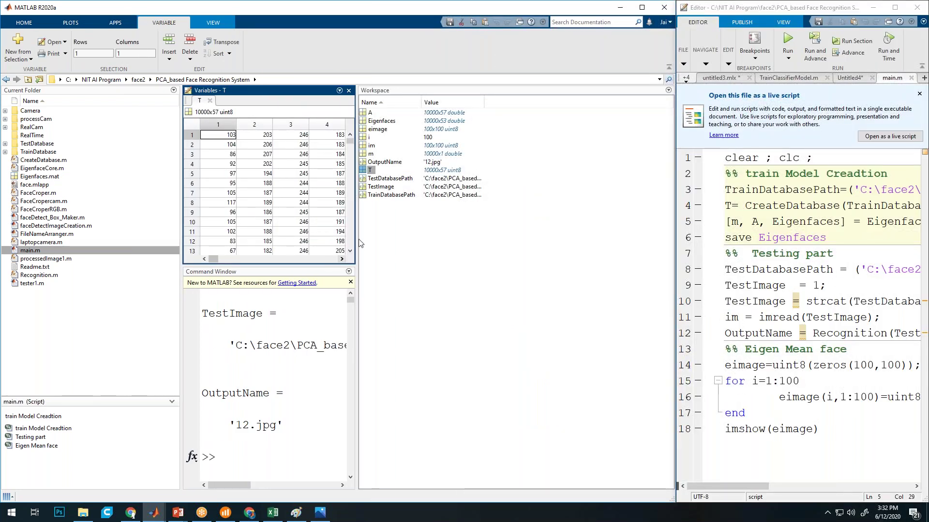
{"action": "left_click_drag", "start_coordinate": [357, 238], "coordinate": [538, 241]}
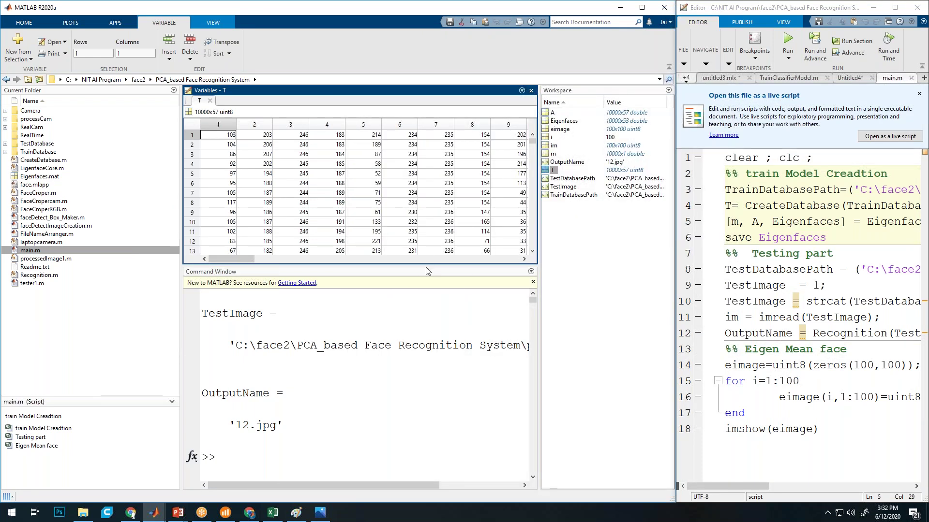
{"action": "left_click_drag", "start_coordinate": [432, 266], "coordinate": [423, 426]}
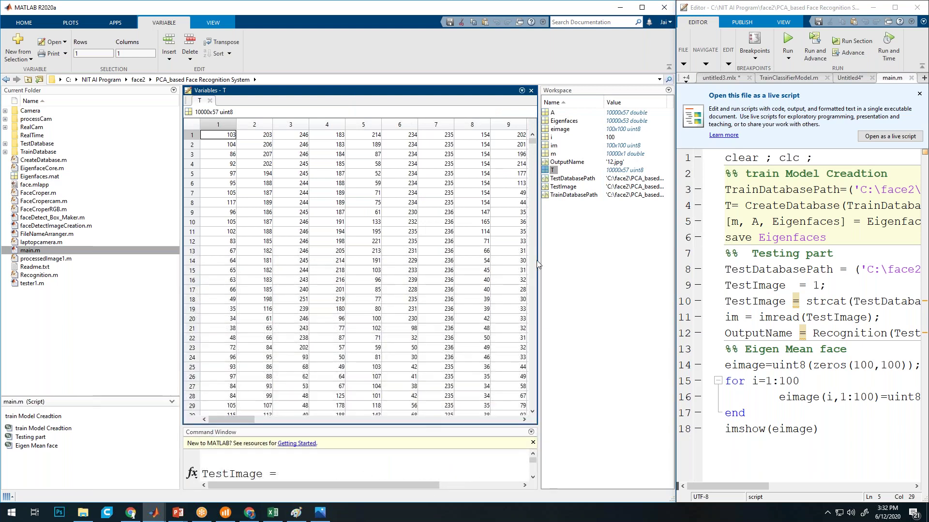
Open the workspace variables A and m to examine the mean-subtracted data and the mean image vector
{"action": "left_click", "coordinate": [549, 113]}
{"action": "double_click", "coordinate": [549, 112]}
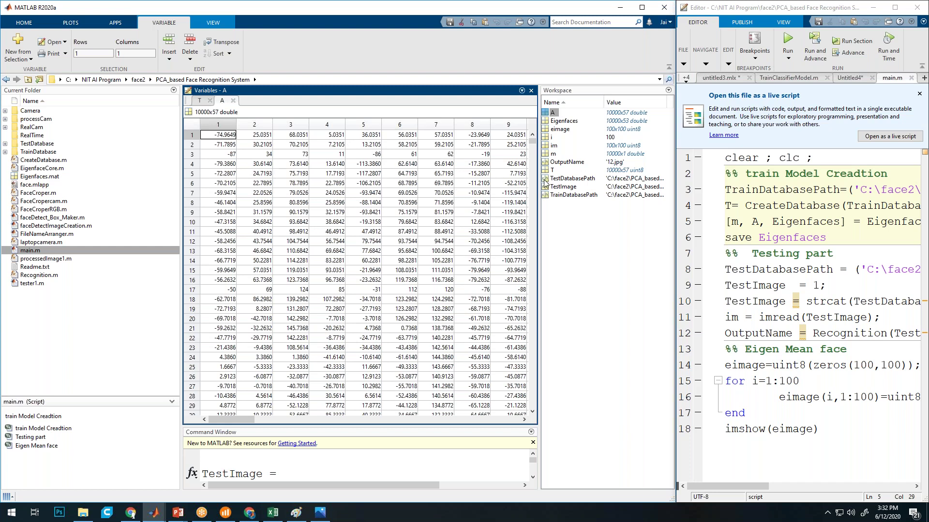
{"action": "left_click_drag", "start_coordinate": [541, 186], "coordinate": [482, 186]}
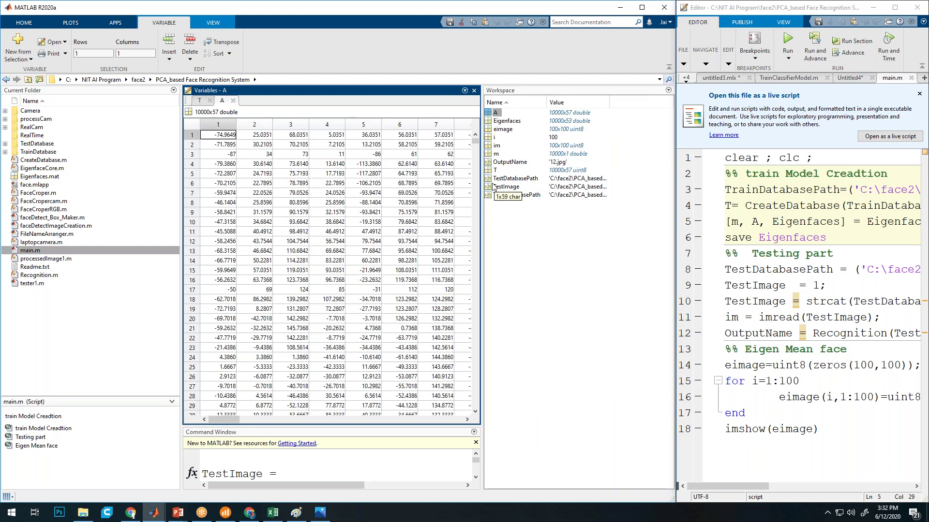
{"action": "left_click", "coordinate": [488, 153]}
{"action": "double_click", "coordinate": [488, 154]}
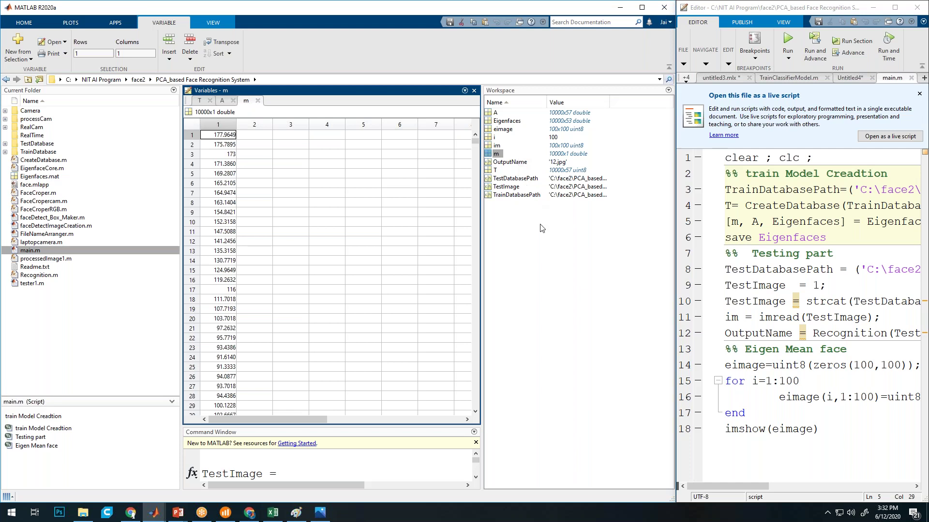
Review the snapshot method and eig(L) code in EigenfaceCore.m, and tile the editor beside the main MATLAB window
{"action": "left_click_drag", "start_coordinate": [676, 195], "coordinate": [444, 195]}
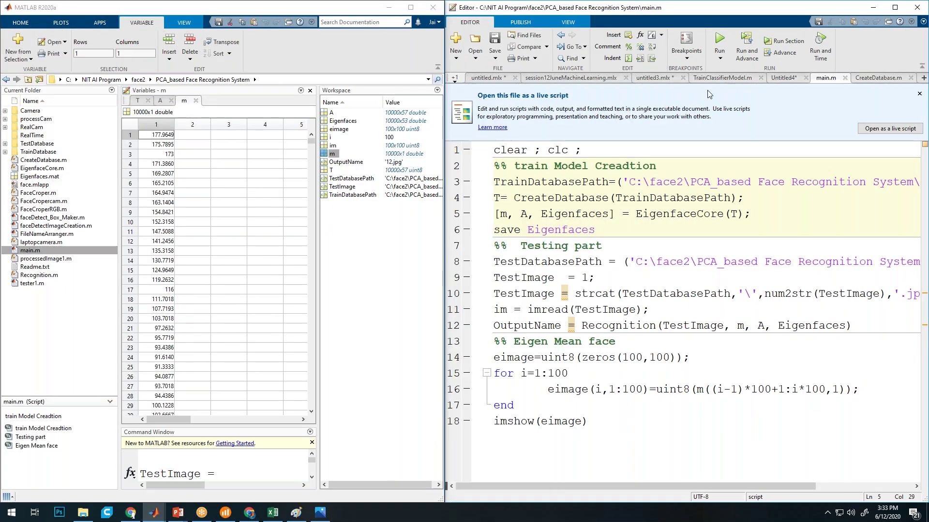
{"action": "left_click_drag", "start_coordinate": [647, 16], "coordinate": [583, 71]}
{"action": "left_click", "coordinate": [795, 50]}
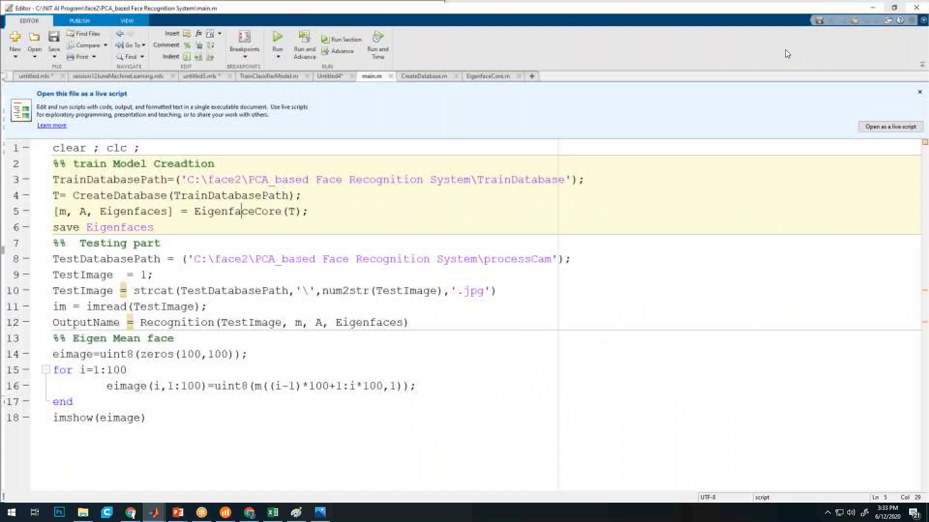
{"action": "left_click", "coordinate": [433, 74]}
{"action": "left_click", "coordinate": [486, 74]}
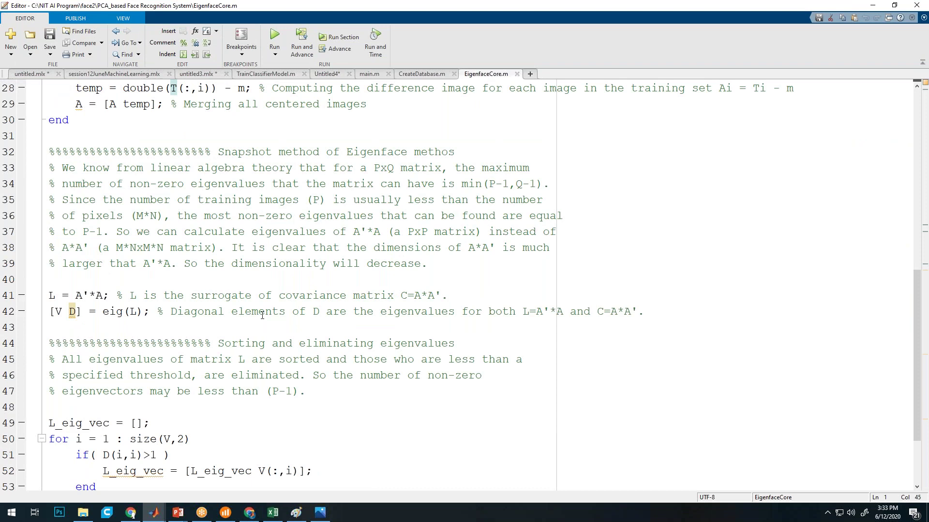
{"action": "scroll", "coordinate": [261, 307], "scroll_direction": "down", "scroll_amount": 1}
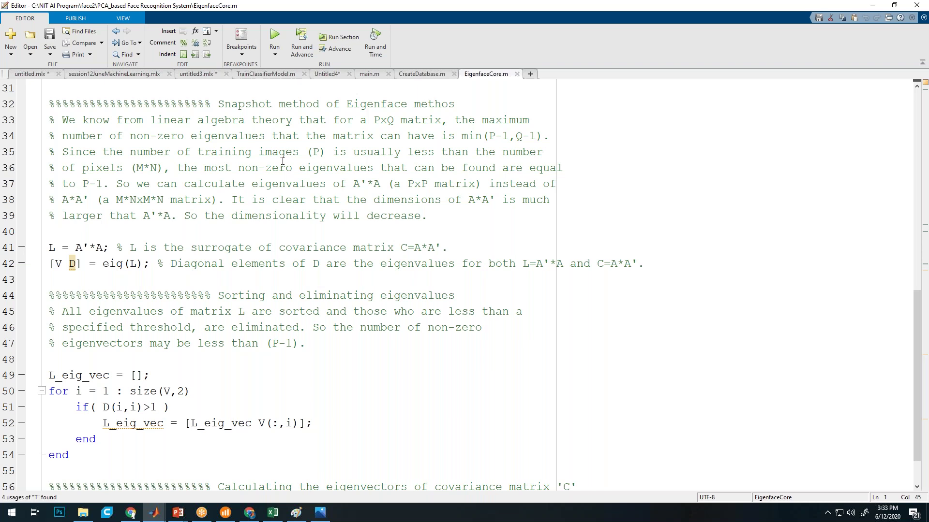
{"action": "key", "text": "super+Right"}
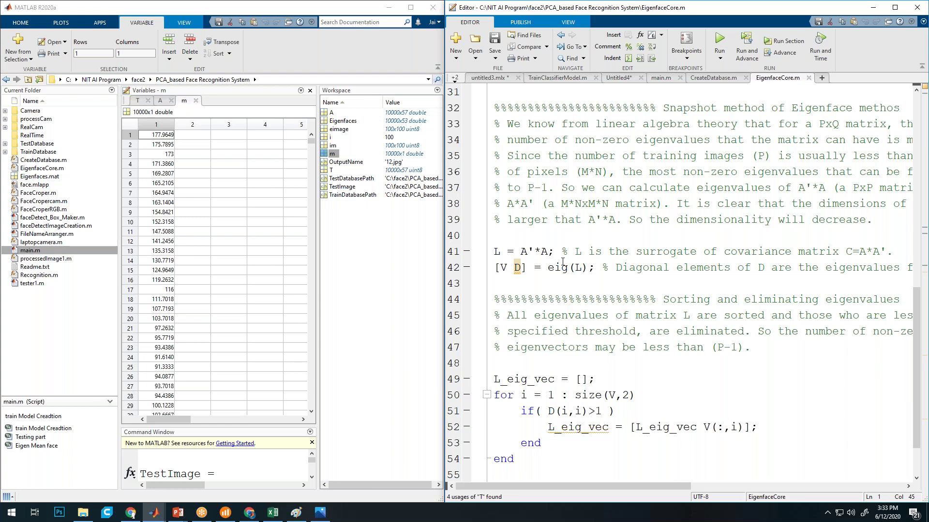
Review the snapshot method comments and the covariance surrogate L = A'*A in EigenfaceCore.m, highlighting C=A*A' and widening the editor
{"action": "left_click_drag", "start_coordinate": [919, 391], "coordinate": [921, 329]}
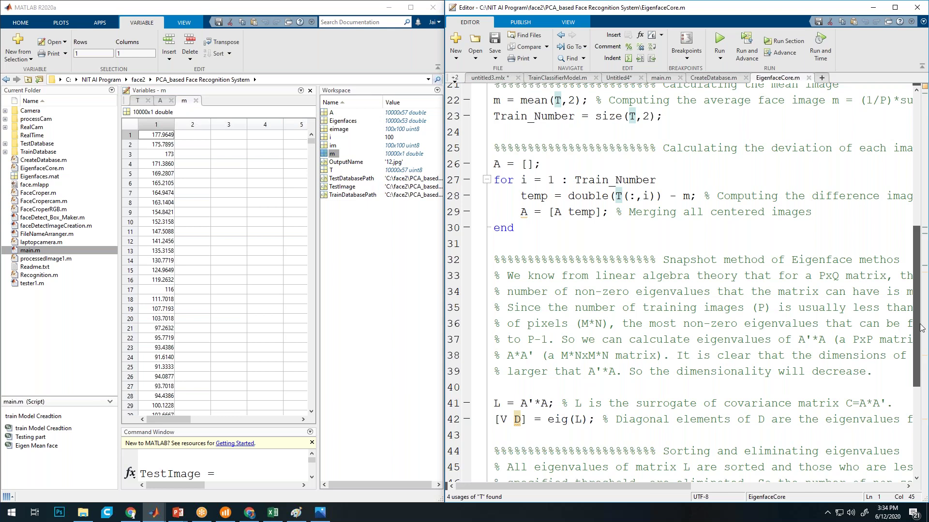
{"action": "left_click_drag", "start_coordinate": [922, 328], "coordinate": [920, 393]}
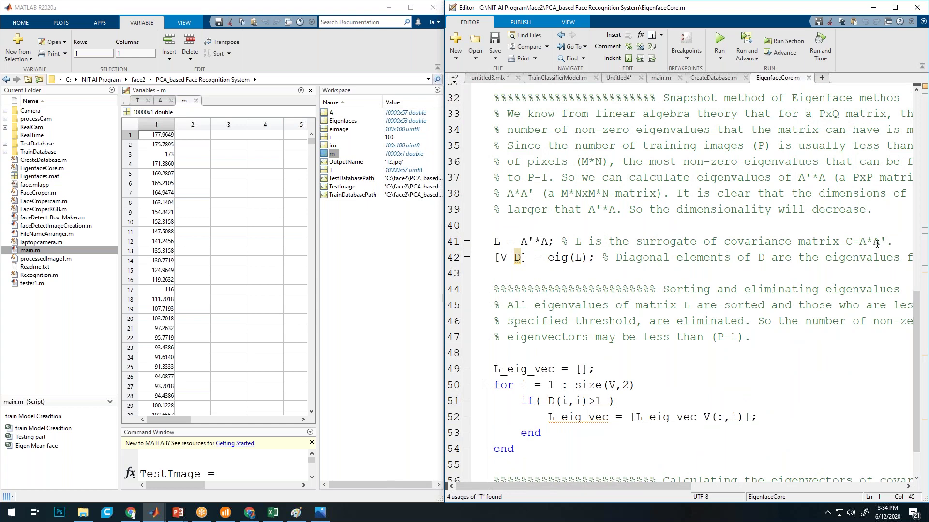
{"action": "left_click_drag", "start_coordinate": [889, 242], "coordinate": [847, 242]}
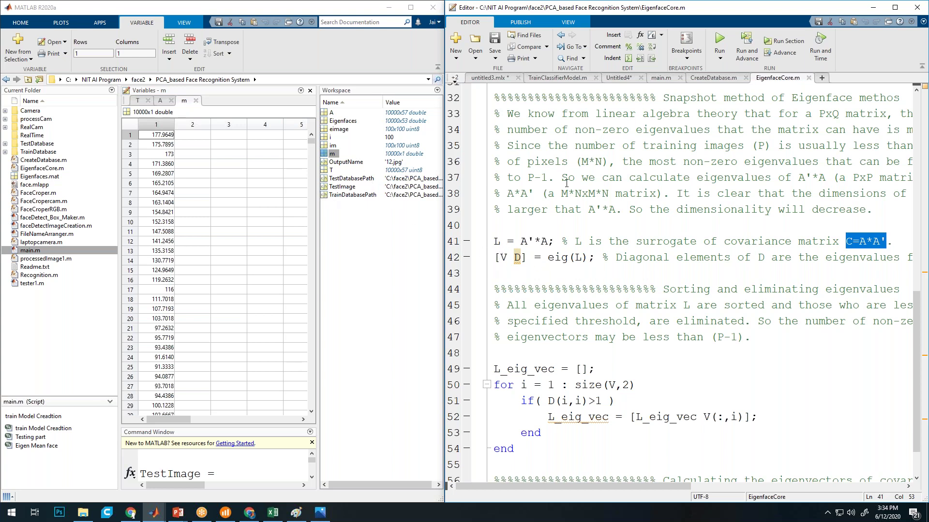
{"action": "left_click_drag", "start_coordinate": [917, 312], "coordinate": [898, 80]}
{"action": "scroll", "coordinate": [900, 241], "scroll_direction": "down", "scroll_amount": 7}
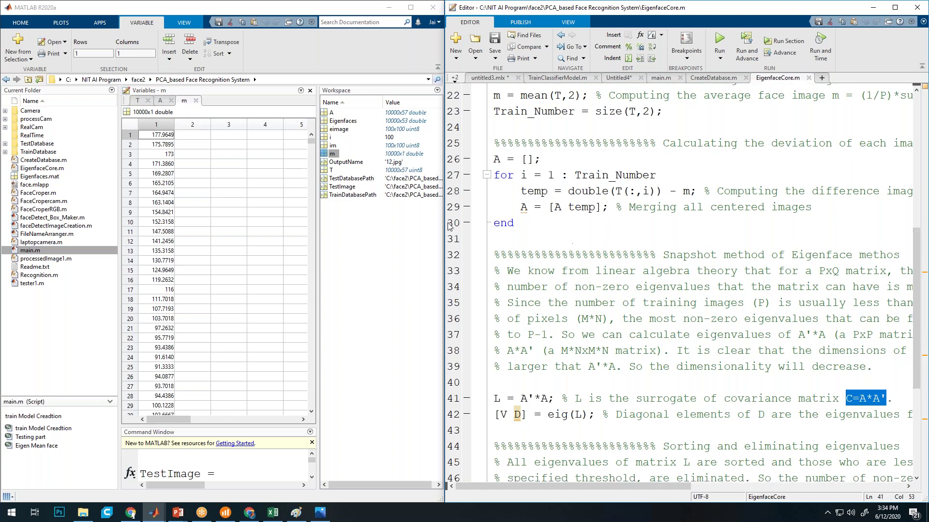
{"action": "left_click_drag", "start_coordinate": [443, 221], "coordinate": [412, 223]}
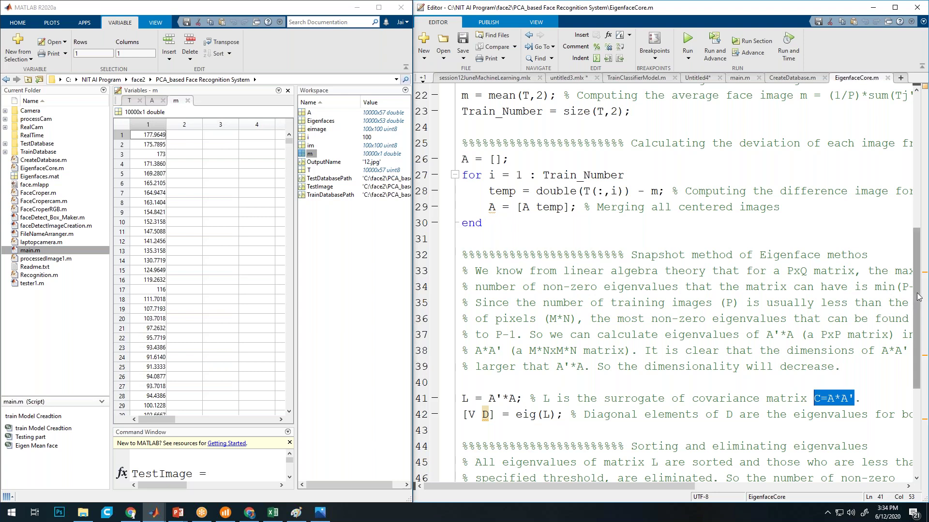
{"action": "left_click_drag", "start_coordinate": [918, 297], "coordinate": [919, 388]}
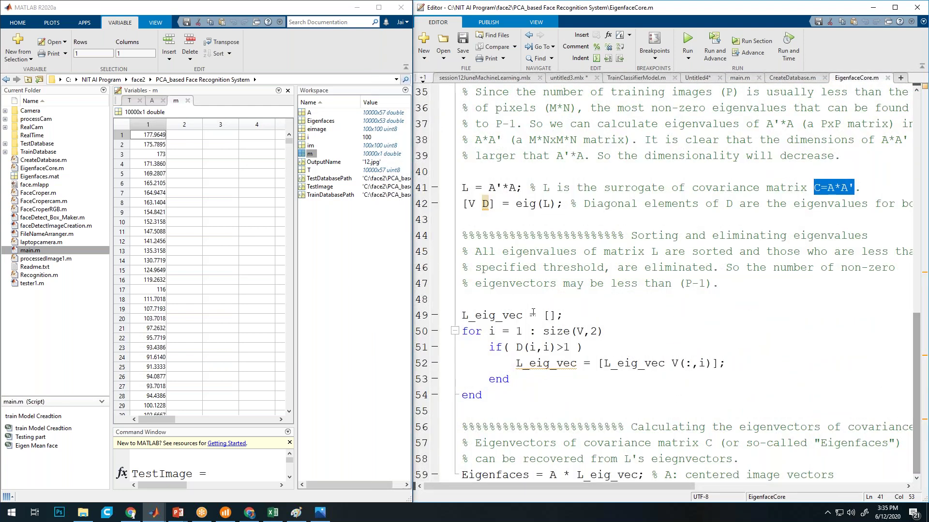
{"action": "left_click_drag", "start_coordinate": [412, 259], "coordinate": [388, 259]}
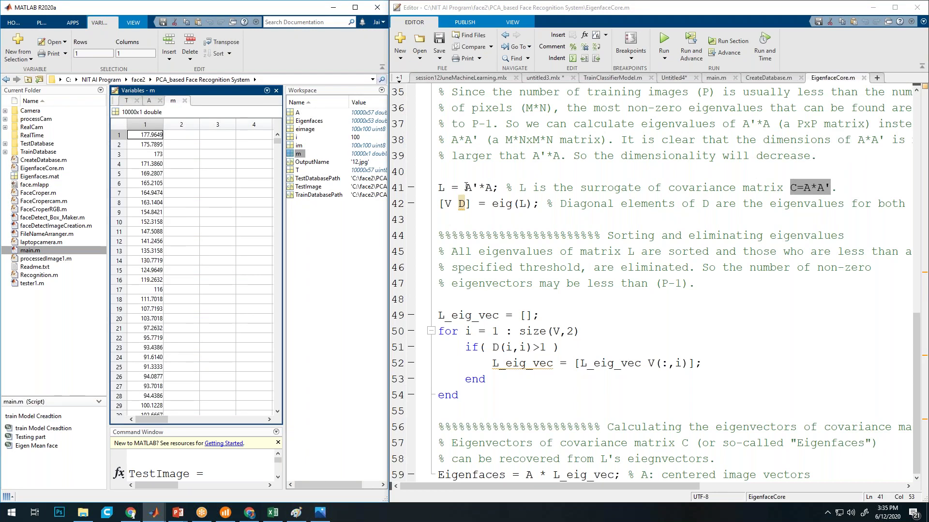
Remove the semicolon after L = A'*A on line 41 of EigenfaceCore.m so the matrix prints when run
{"action": "left_click", "coordinate": [501, 185]}
{"action": "left_click", "coordinate": [834, 190]}
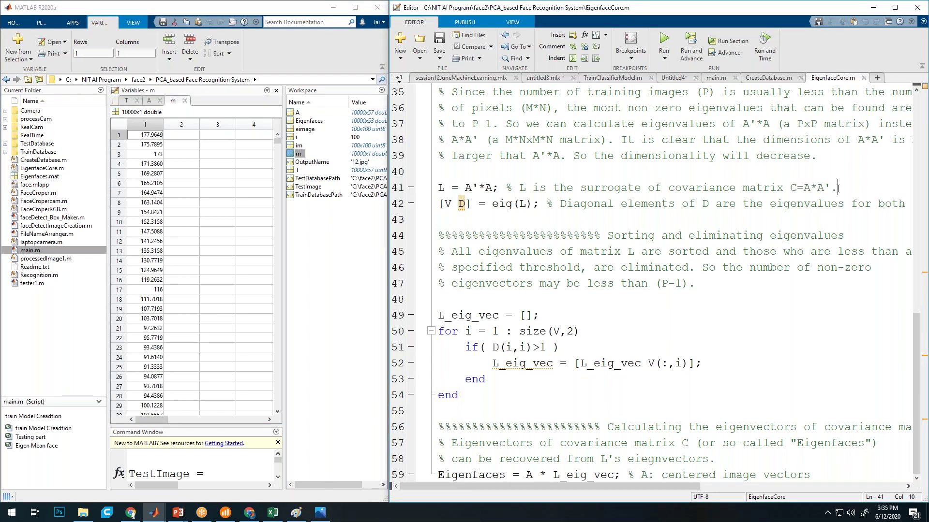
{"action": "left_click", "coordinate": [499, 187]}
{"action": "key", "text": "BackSpace"}
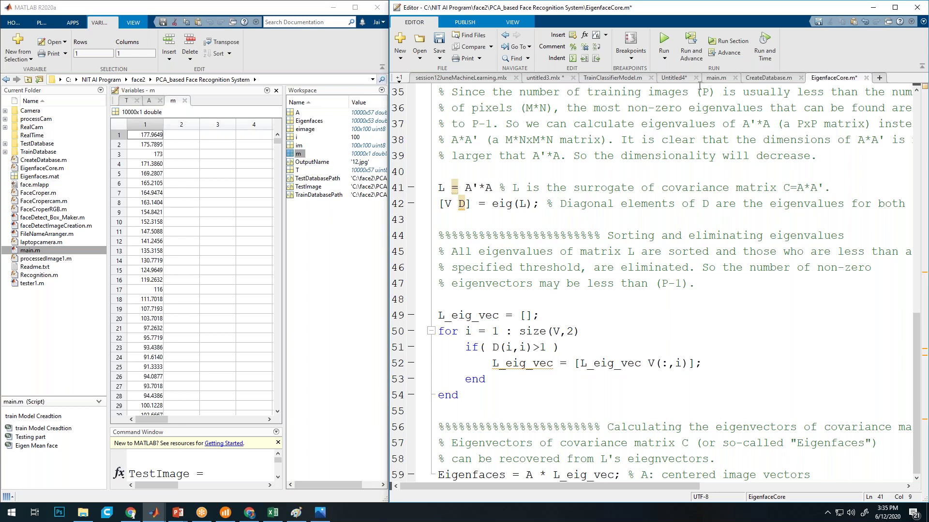
Run main.m and close the mean face figure it opens
{"action": "left_click", "coordinate": [718, 78]}
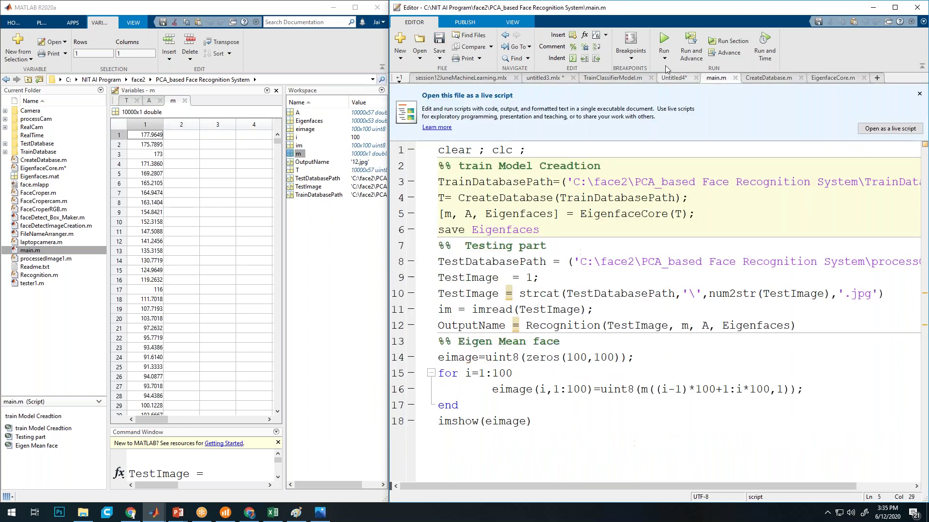
{"action": "left_click", "coordinate": [668, 45]}
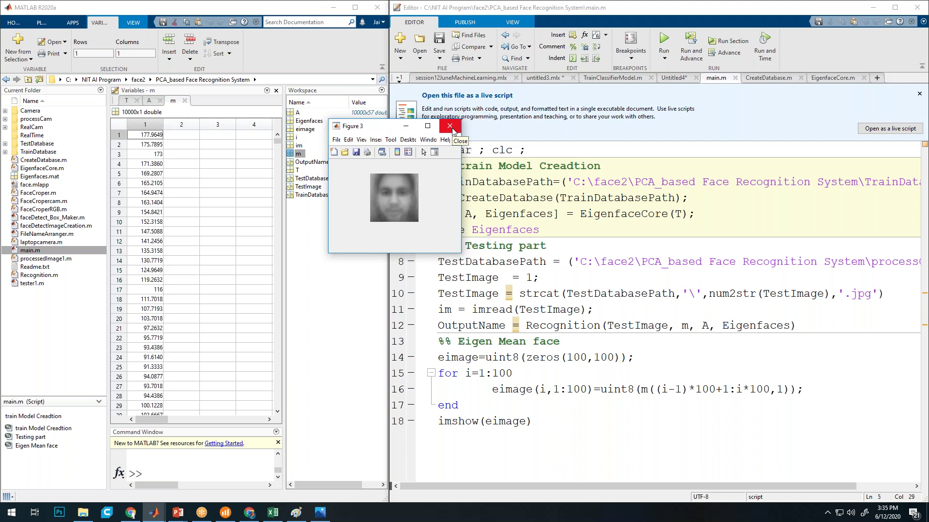
{"action": "left_click", "coordinate": [451, 128]}
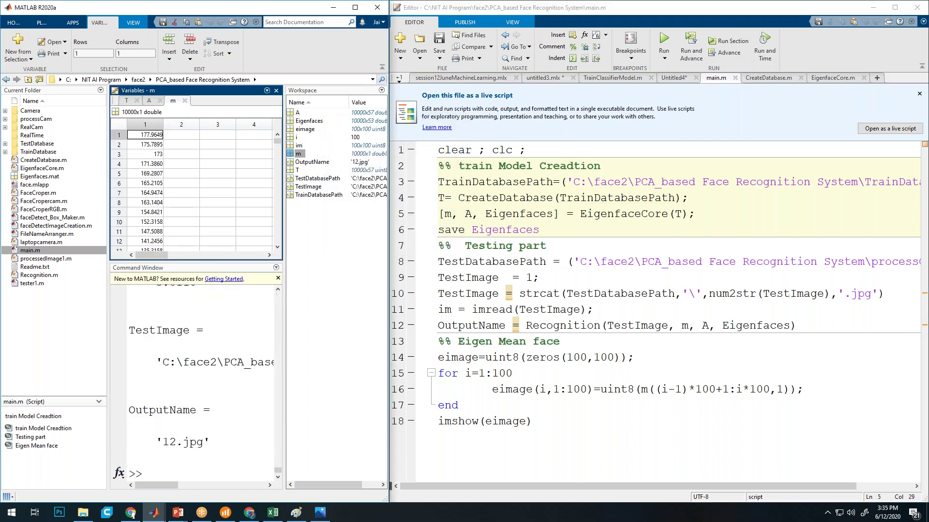
Enlarge the command output area and examine the printed L matrix, highlighting its Column 57 heading
{"action": "left_click_drag", "start_coordinate": [284, 375], "coordinate": [318, 375]}
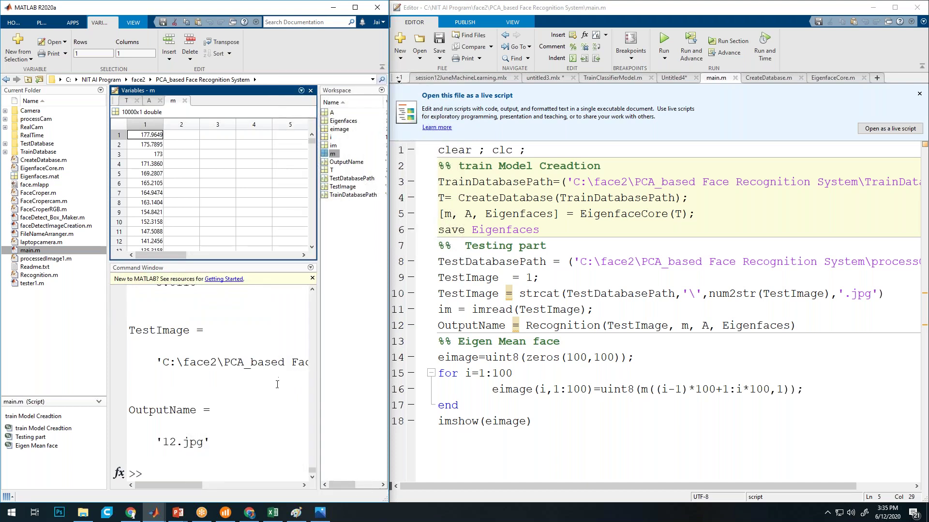
{"action": "scroll", "coordinate": [238, 449], "scroll_direction": "up", "scroll_amount": 10}
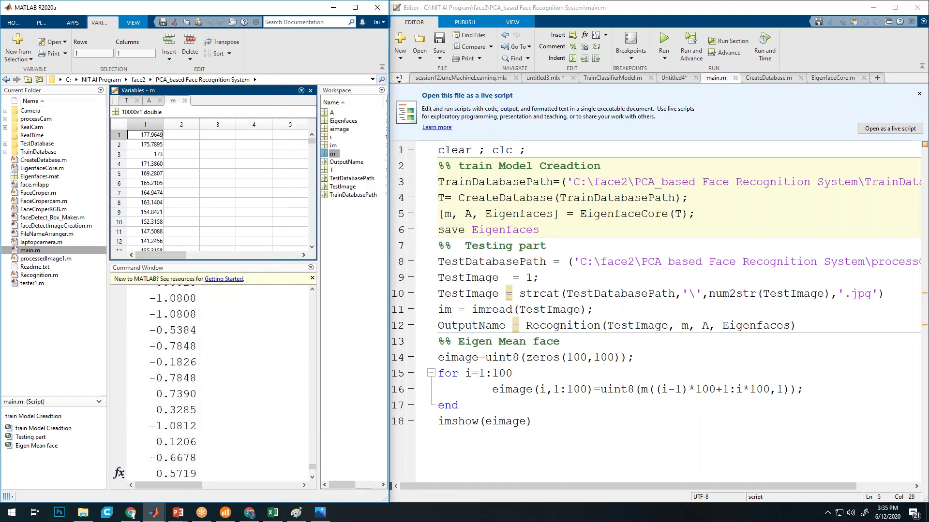
{"action": "mouse_move", "coordinate": [312, 467]}
{"action": "left_mouse_down"}
{"action": "mouse_move", "coordinate": [308, 419]}
{"action": "mouse_move", "coordinate": [311, 472]}
{"action": "left_mouse_up"}
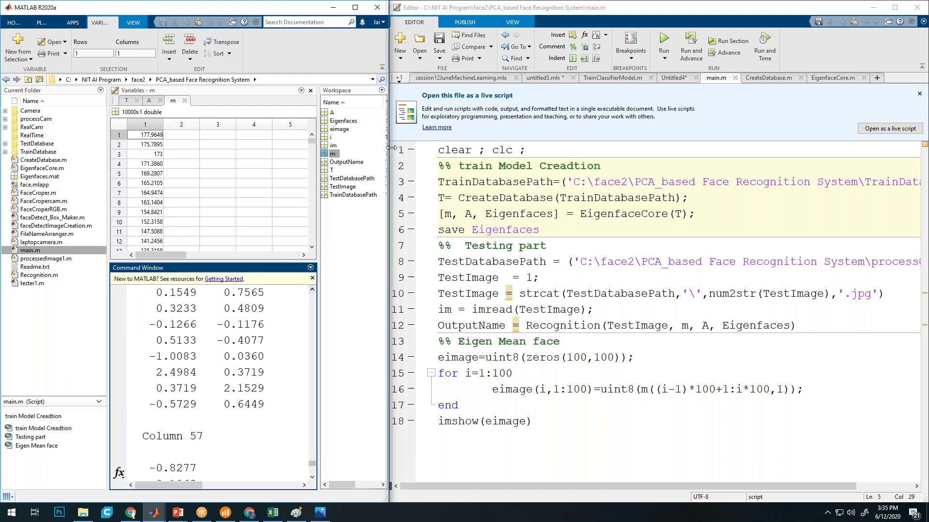
{"action": "left_click_drag", "start_coordinate": [391, 147], "coordinate": [614, 151]}
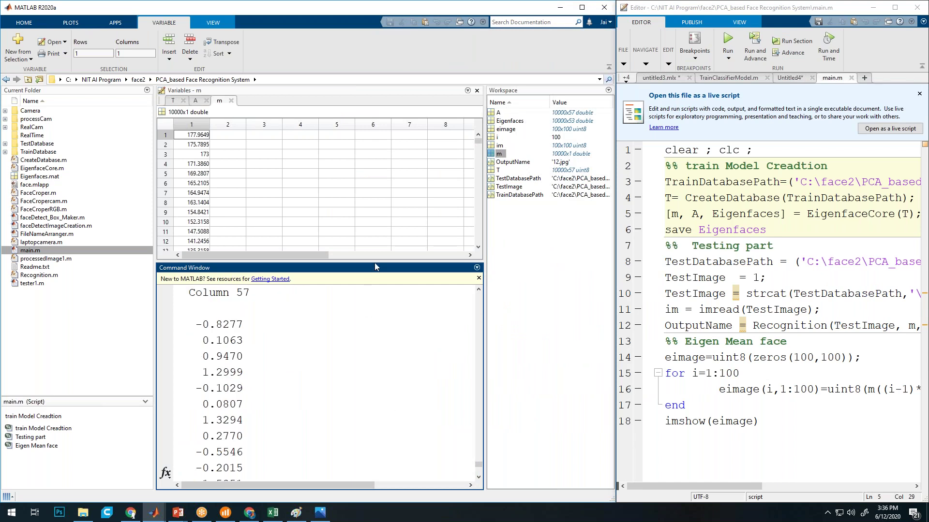
{"action": "left_click_drag", "start_coordinate": [379, 262], "coordinate": [363, 116]}
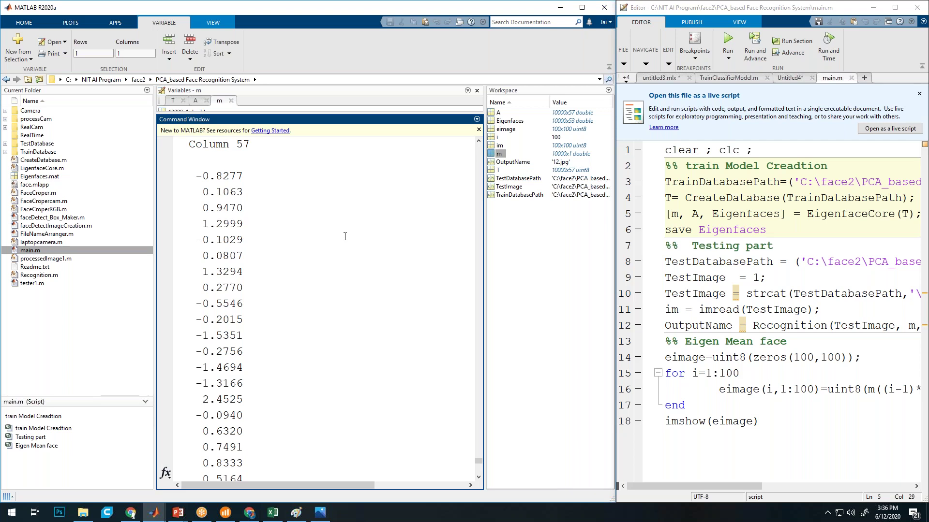
{"action": "scroll", "coordinate": [345, 237], "scroll_direction": "up", "scroll_amount": 1}
{"action": "left_click_drag", "start_coordinate": [195, 192], "coordinate": [255, 191]}
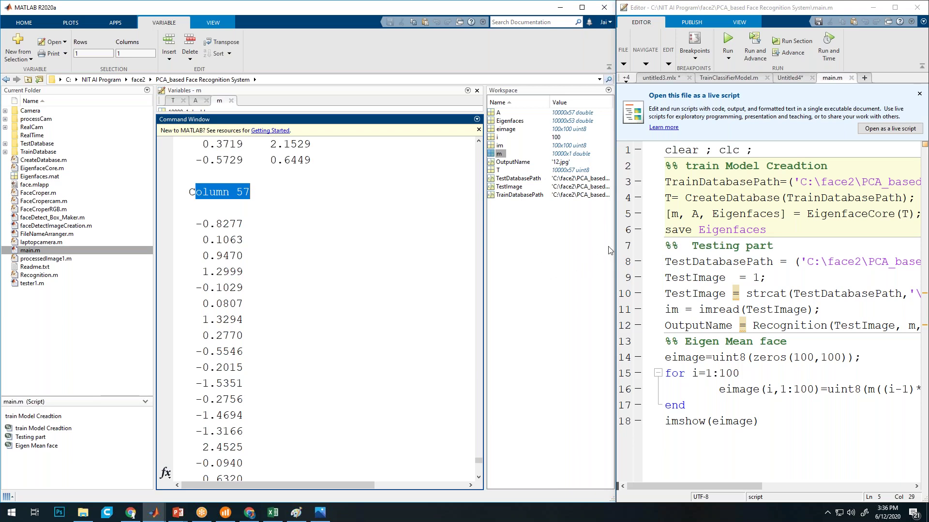
Return to EigenfaceCore.m in a maximized editor and highlight the L_eig_vec loop that filters eigenvectors with D(i,i)>1
{"action": "left_click_drag", "start_coordinate": [616, 239], "coordinate": [540, 239]}
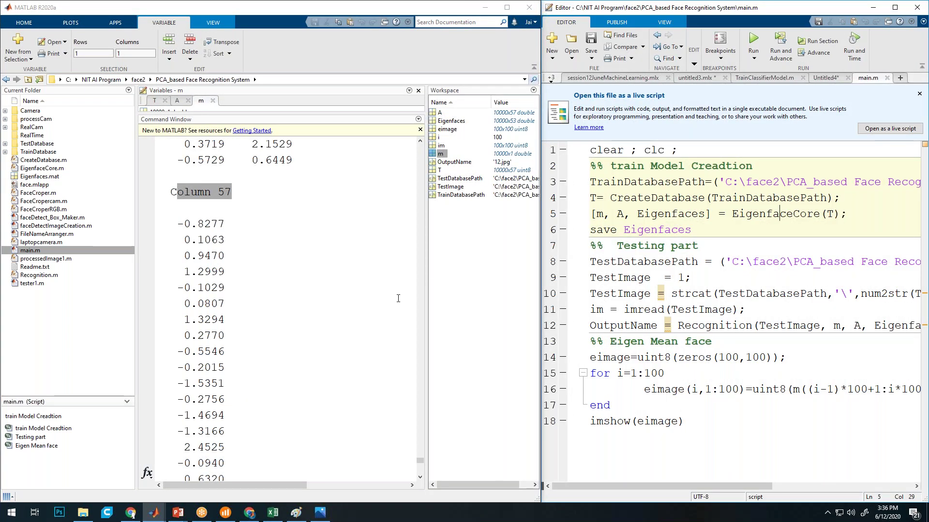
{"action": "left_click", "coordinate": [781, 78]}
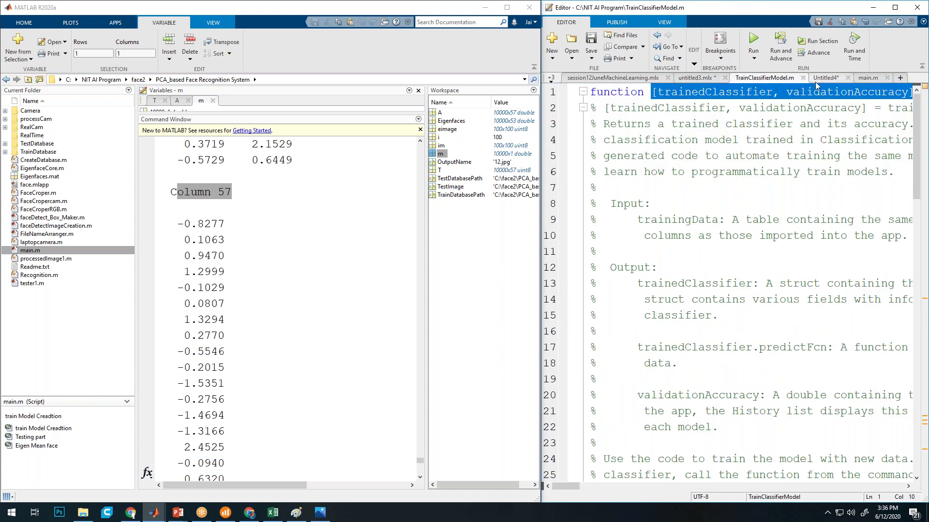
{"action": "left_click", "coordinate": [826, 78]}
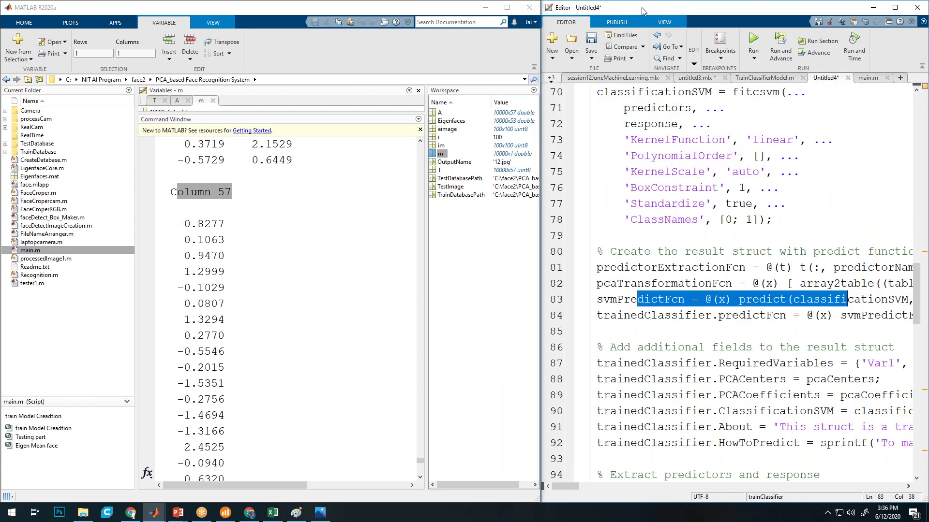
{"action": "left_click_drag", "start_coordinate": [571, 14], "coordinate": [334, 14]}
{"action": "left_click", "coordinate": [657, 7]}
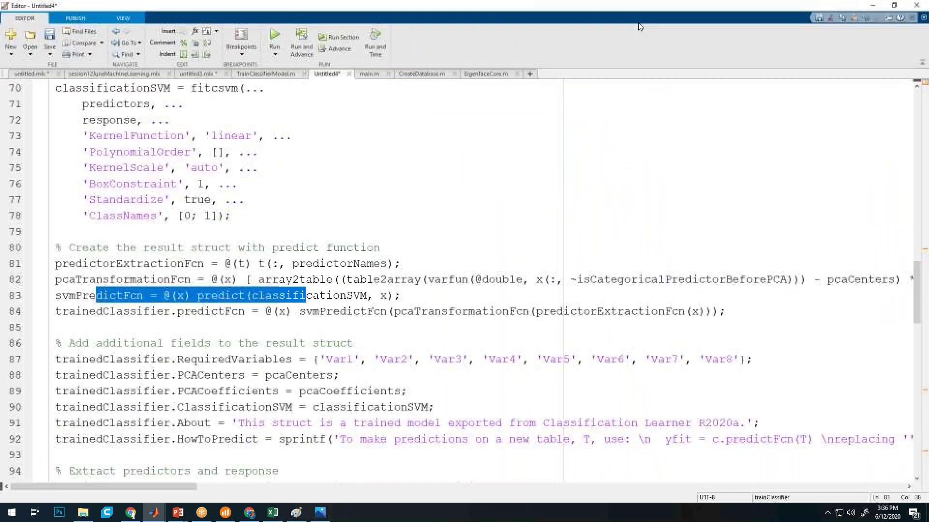
{"action": "left_click", "coordinate": [485, 75]}
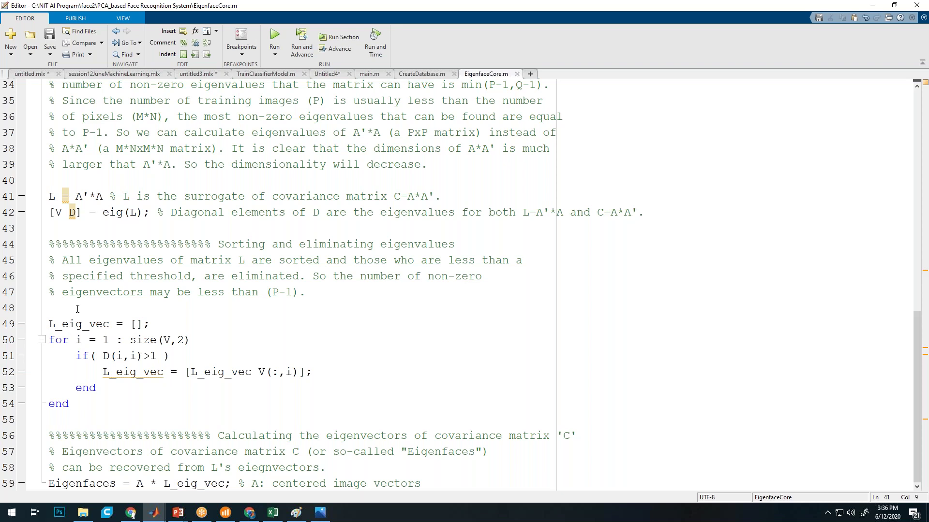
{"action": "left_click_drag", "start_coordinate": [98, 407], "coordinate": [48, 323]}
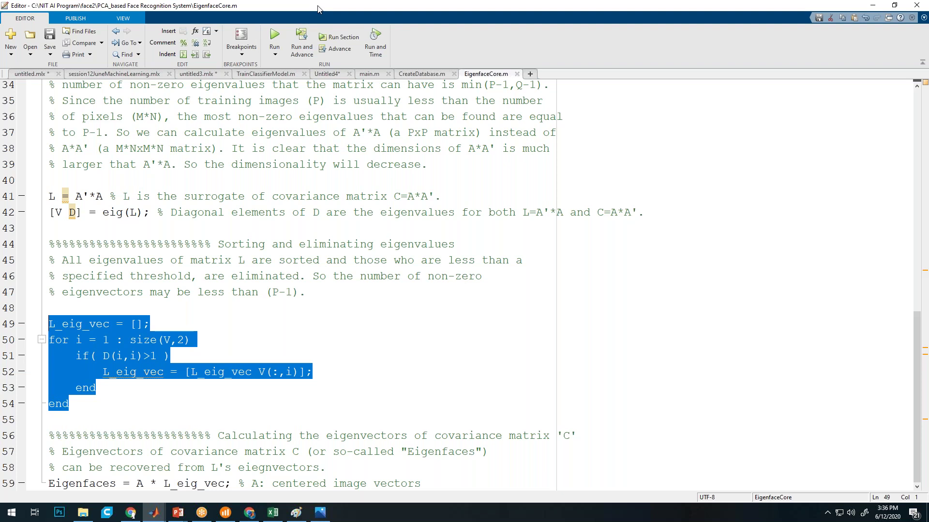
Open the workspace variable Eigenfaces in the main MATLAB window and enlarge its data grid to examine the values
{"action": "left_click_drag", "start_coordinate": [318, 9], "coordinate": [665, 50]}
{"action": "left_click", "coordinate": [437, 127]}
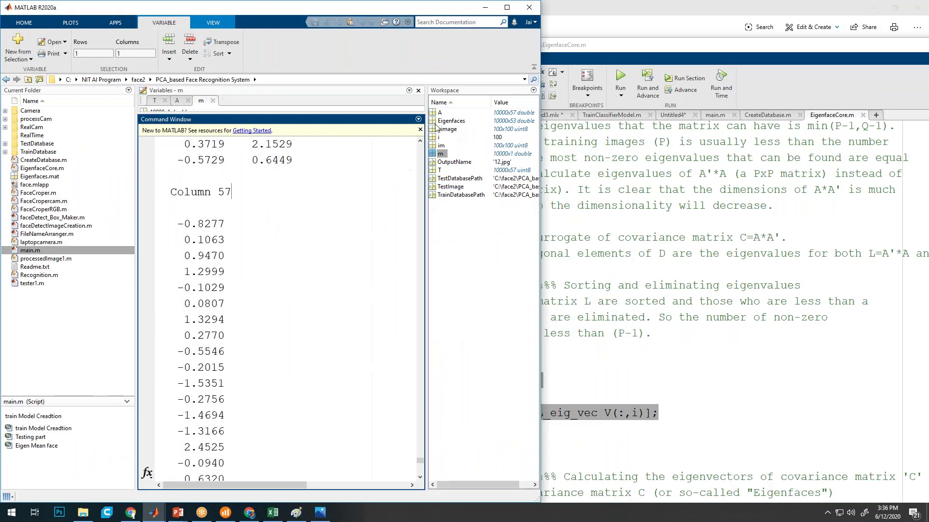
{"action": "left_click_drag", "start_coordinate": [425, 138], "coordinate": [326, 133]}
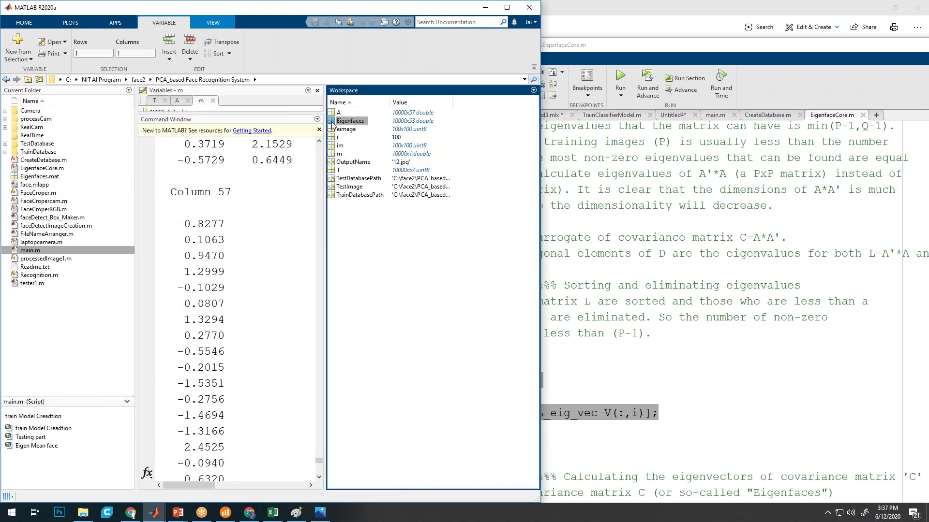
{"action": "double_click", "coordinate": [333, 122]}
{"action": "left_click_drag", "start_coordinate": [324, 208], "coordinate": [465, 209]}
{"action": "left_click_drag", "start_coordinate": [400, 138], "coordinate": [377, 481]}
{"action": "scroll", "coordinate": [379, 286], "scroll_direction": "up", "scroll_amount": 1}
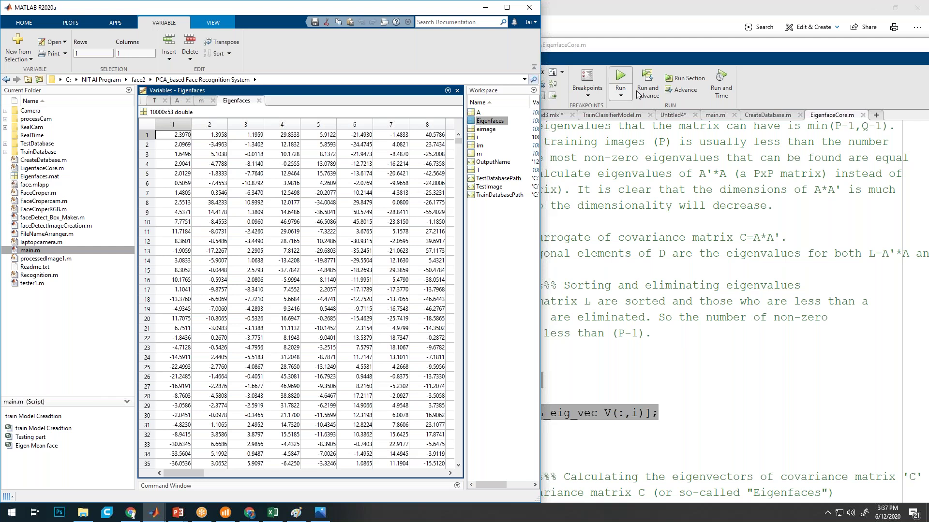
Bring the editor forward, switch to main.m, and open the Recognition function's source file from its call on line 12
{"action": "left_click_drag", "start_coordinate": [732, 52], "coordinate": [460, 78]}
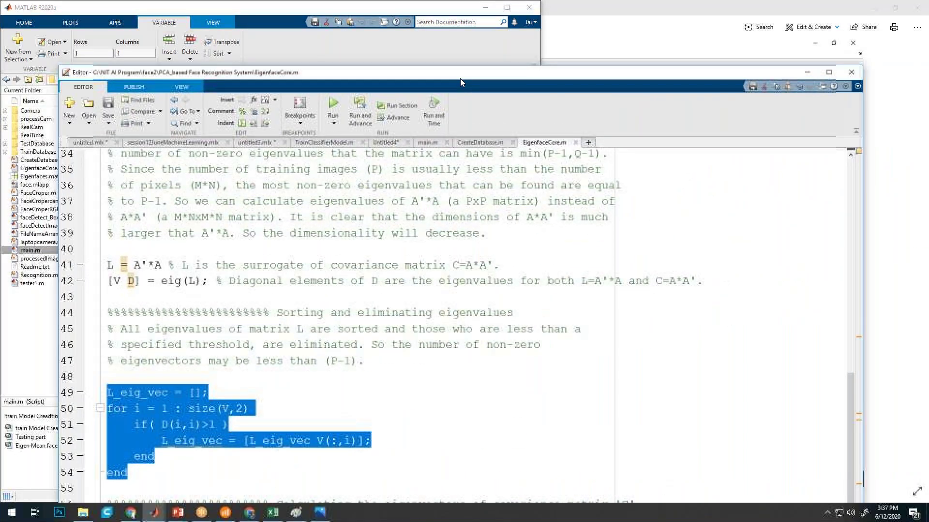
{"action": "left_click", "coordinate": [431, 144]}
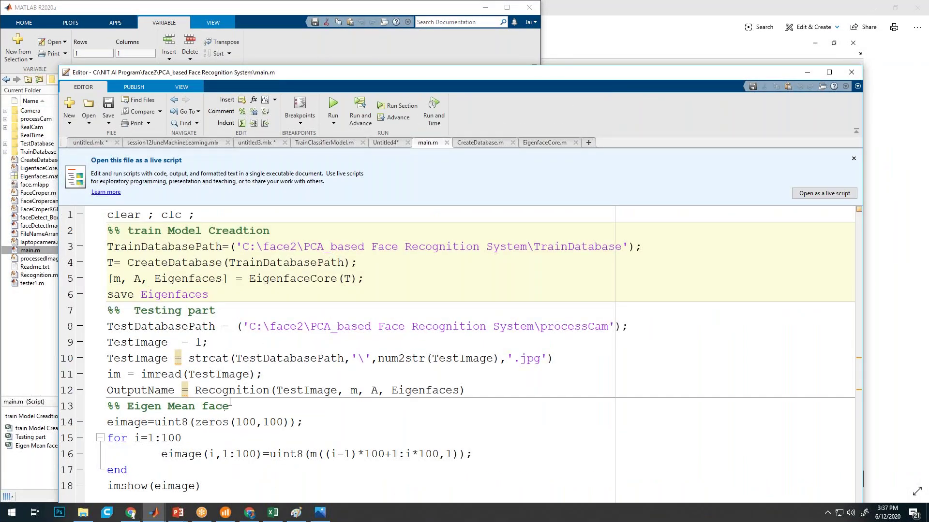
{"action": "left_click", "coordinate": [245, 390]}
{"action": "right_click", "coordinate": [248, 392]}
{"action": "left_click", "coordinate": [301, 306]}
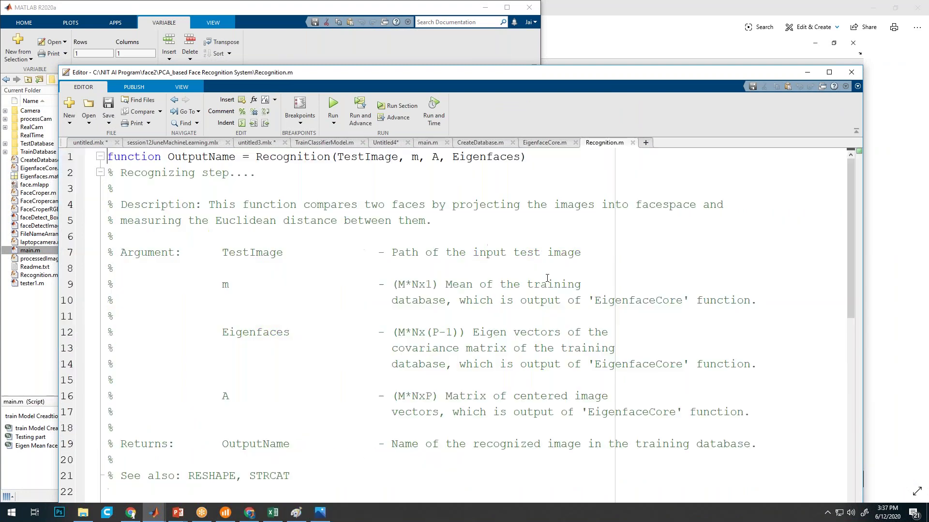
Reposition the editor and highlight the input arguments A, Eigenfaces and TestImage in the Recognition function's declaration
{"action": "left_click_drag", "start_coordinate": [457, 78], "coordinate": [624, 33]}
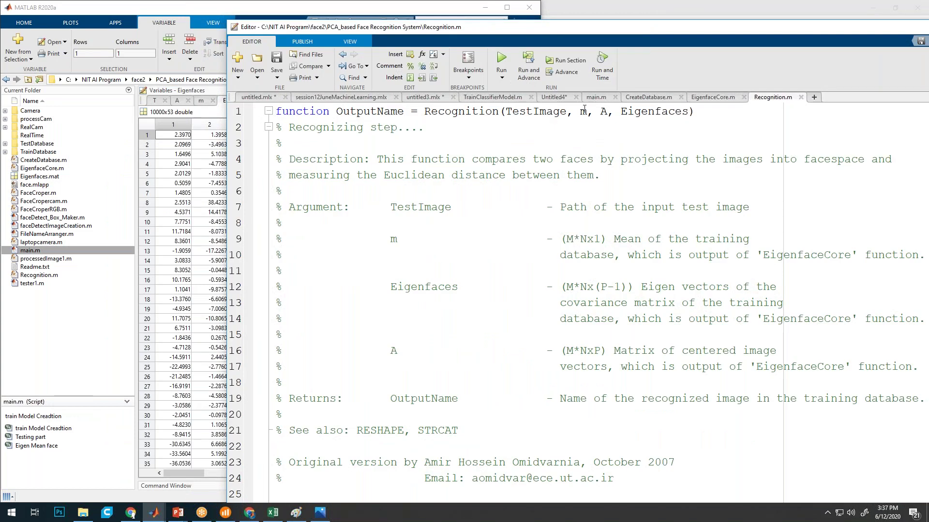
{"action": "double_click", "coordinate": [603, 111]}
{"action": "left_click_drag", "start_coordinate": [622, 112], "coordinate": [688, 112]}
{"action": "left_click_drag", "start_coordinate": [568, 115], "coordinate": [505, 113]}
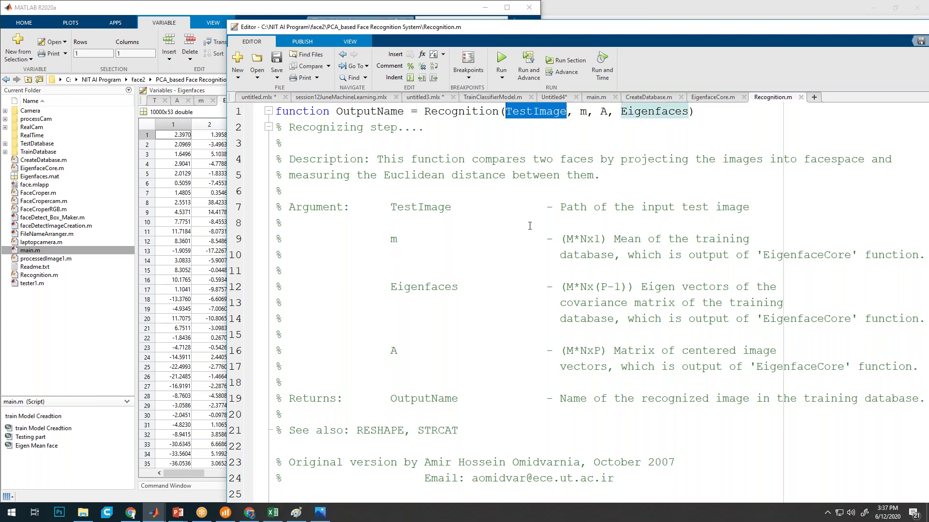
Review the test image PCA feature extraction and Euclidean distance code in Recognition.m, highlighting lines 39 to 45
{"action": "scroll", "coordinate": [529, 227], "scroll_direction": "down", "scroll_amount": 6}
{"action": "left_click_drag", "start_coordinate": [649, 32], "coordinate": [497, 27]}
{"action": "left_click_drag", "start_coordinate": [868, 252], "coordinate": [872, 370]}
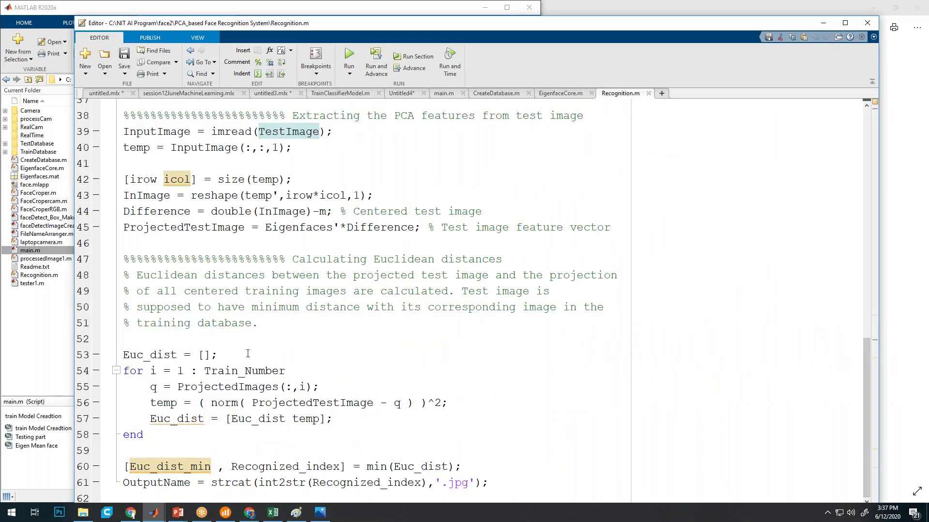
{"action": "scroll", "coordinate": [322, 228], "scroll_direction": "up", "scroll_amount": 1}
{"action": "left_click_drag", "start_coordinate": [123, 180], "coordinate": [510, 272]}
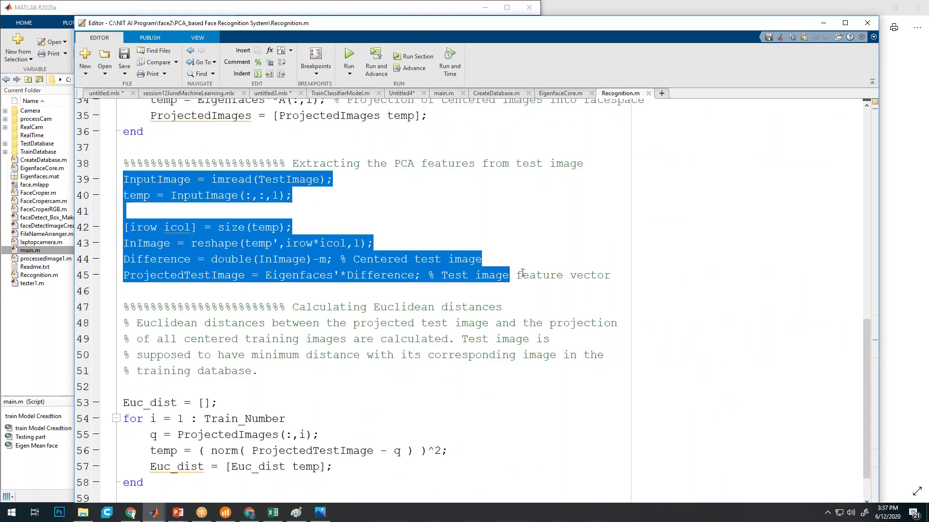
{"action": "scroll", "coordinate": [522, 273], "scroll_direction": "down", "scroll_amount": 1}
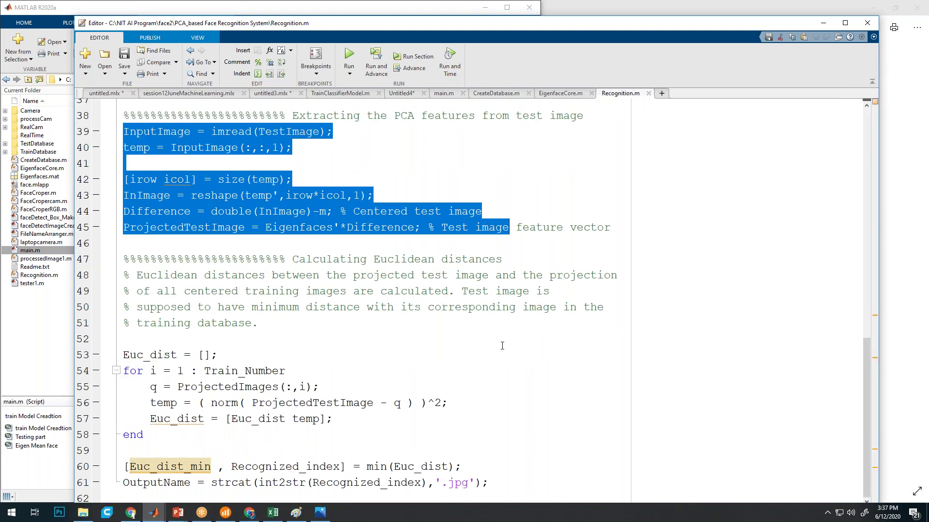
Highlight the Euclidean distance loop code on lines 55 to 57 of Recognition.m and move the editor aside
{"action": "left_click", "coordinate": [232, 387]}
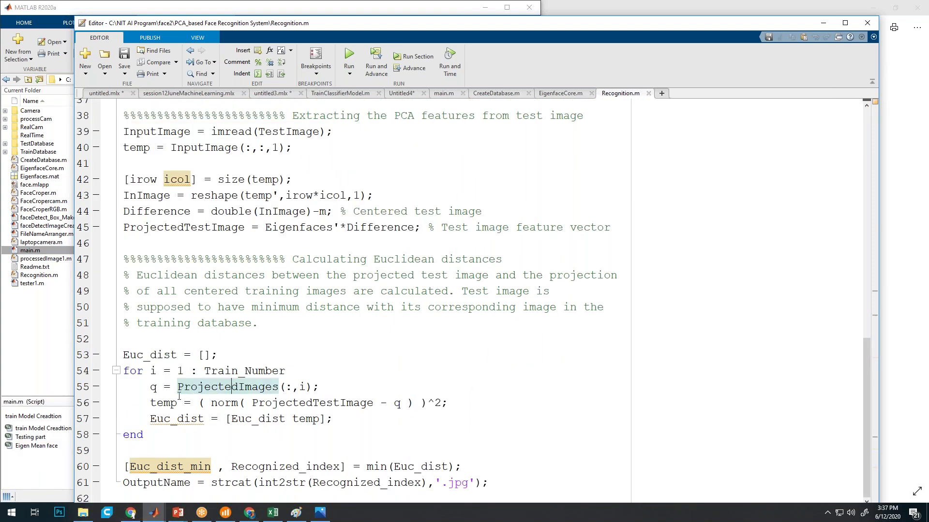
{"action": "left_click_drag", "start_coordinate": [155, 387], "coordinate": [461, 418]}
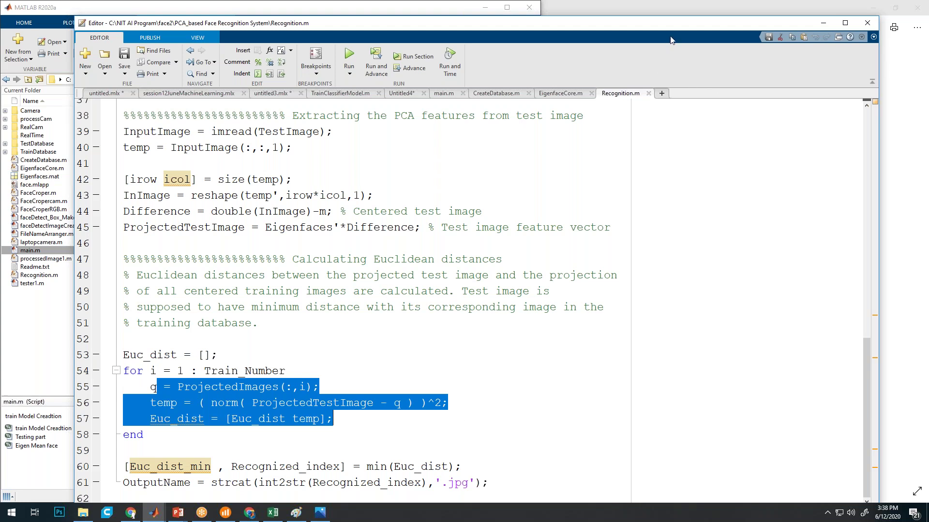
{"action": "double_click", "coordinate": [692, 34]}
{"action": "left_click_drag", "start_coordinate": [693, 34], "coordinate": [707, 17]}
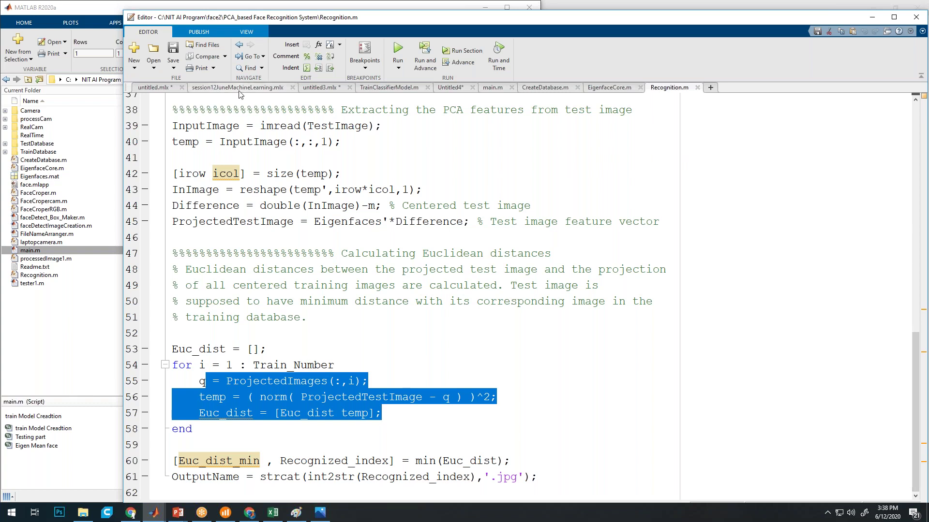
Open face.mlapp from the current folder in App Designer and switch it to the code view
{"action": "left_click", "coordinate": [71, 302]}
{"action": "right_click", "coordinate": [29, 185]}
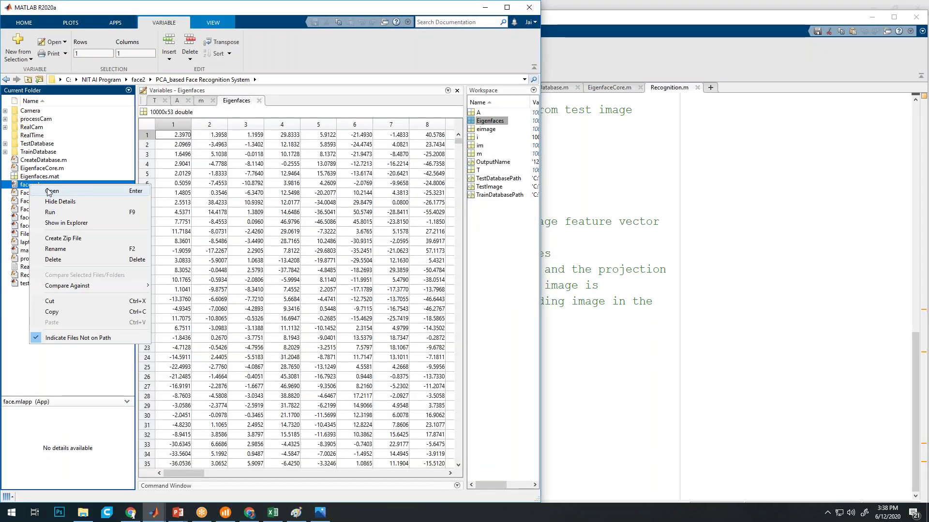
{"action": "left_click", "coordinate": [49, 191]}
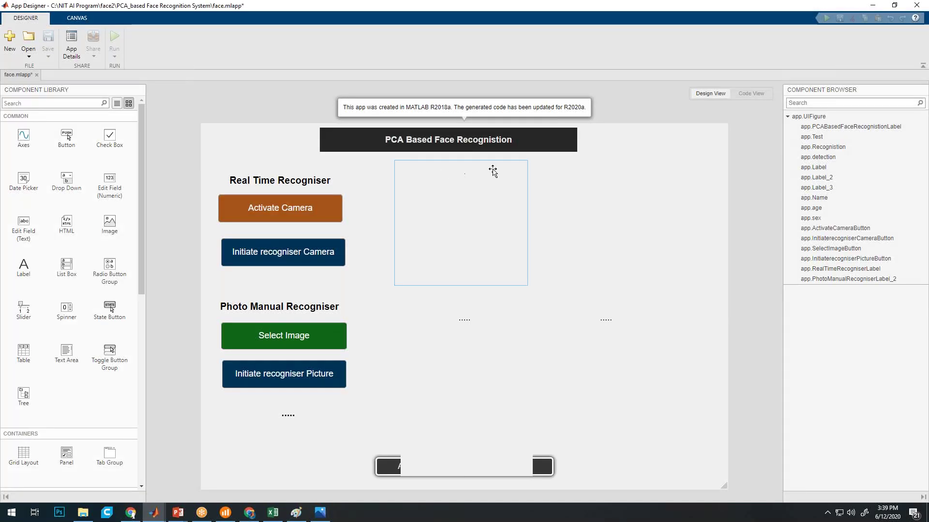
{"action": "left_click", "coordinate": [751, 95]}
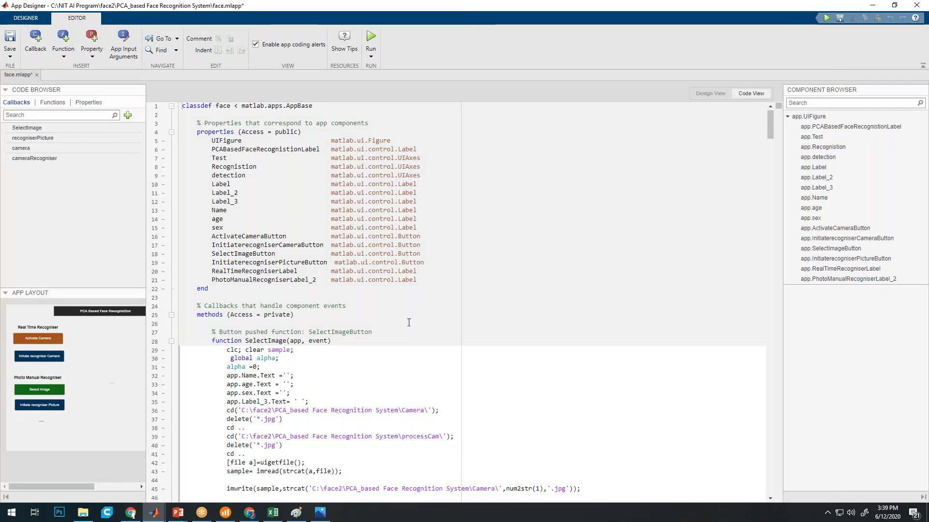
Review the app's Recognition call and the if blocks that assign name, age and sex from the matched image number
{"action": "scroll", "coordinate": [413, 393], "scroll_direction": "down", "scroll_amount": 20}
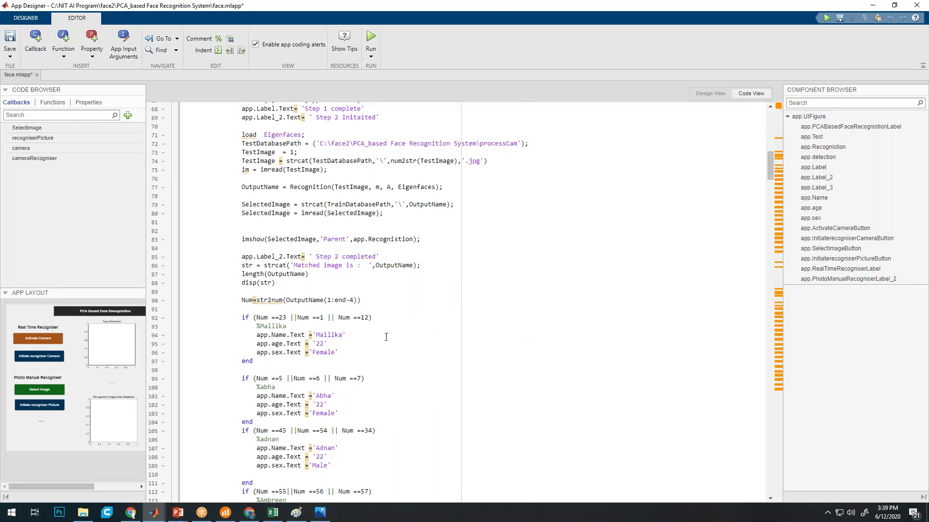
{"action": "scroll", "coordinate": [386, 337], "scroll_direction": "down", "scroll_amount": 2}
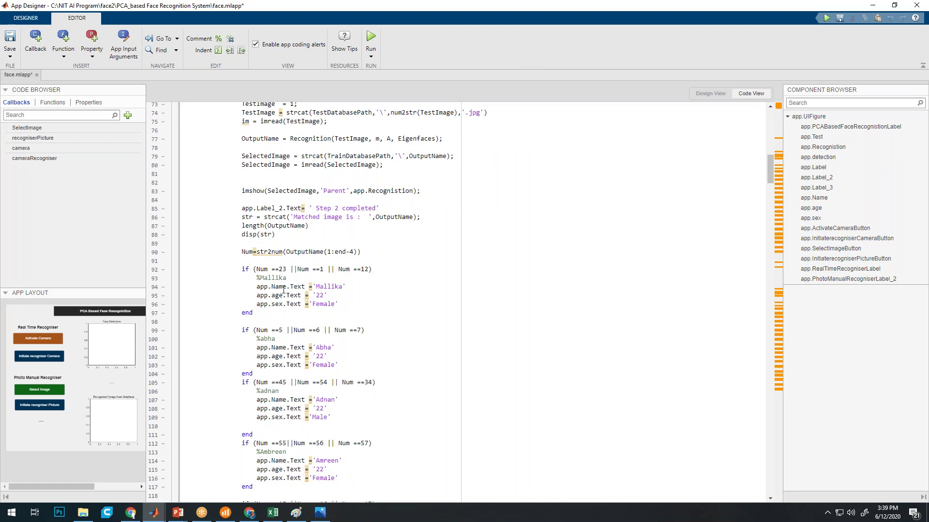
{"action": "scroll", "coordinate": [363, 280], "scroll_direction": "down", "scroll_amount": 2}
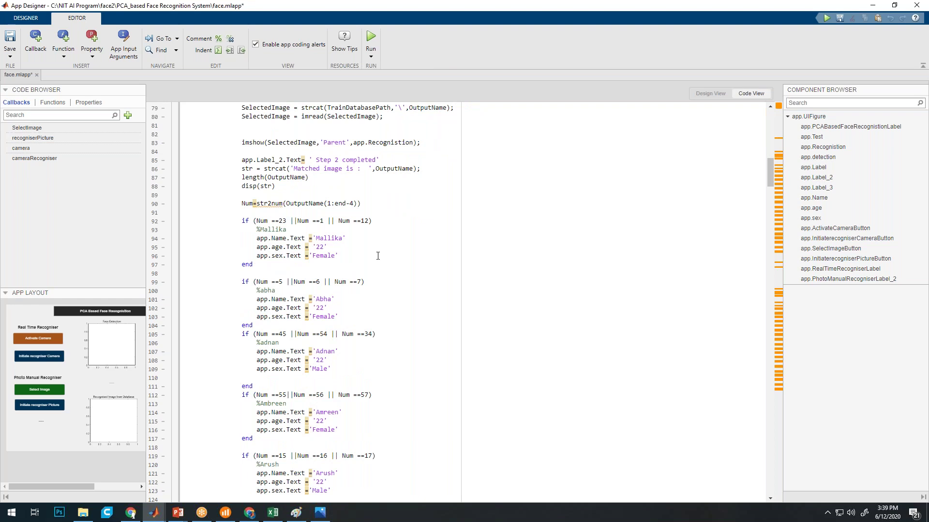
{"action": "scroll", "coordinate": [368, 193], "scroll_direction": "down", "scroll_amount": 2}
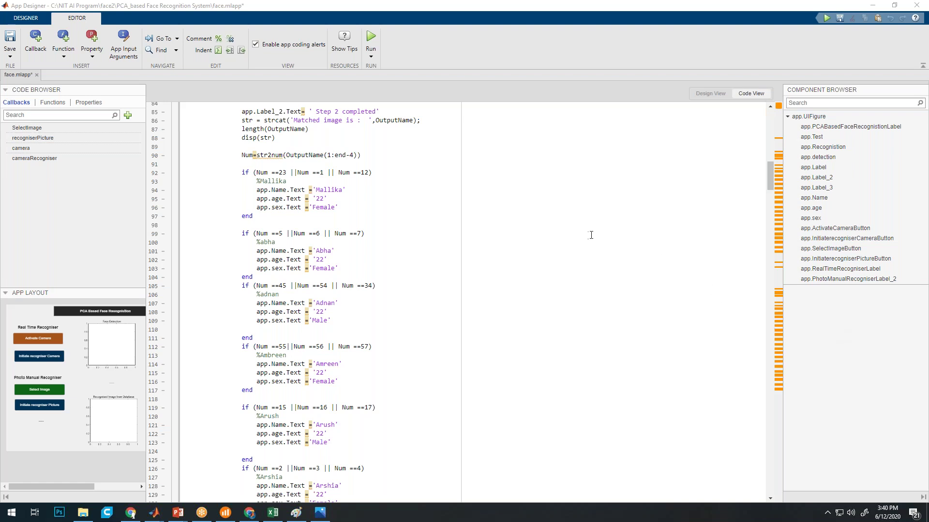
Minimize App Designer, bring the maximized editor forward, and switch to the untitled3.mlx live script
{"action": "left_click", "coordinate": [874, 6]}
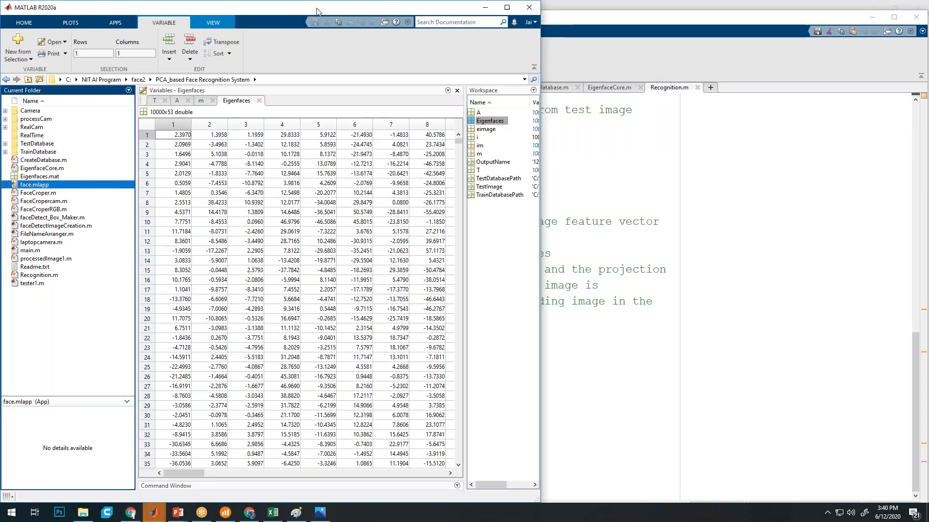
{"action": "left_click_drag", "start_coordinate": [317, 10], "coordinate": [272, 57]}
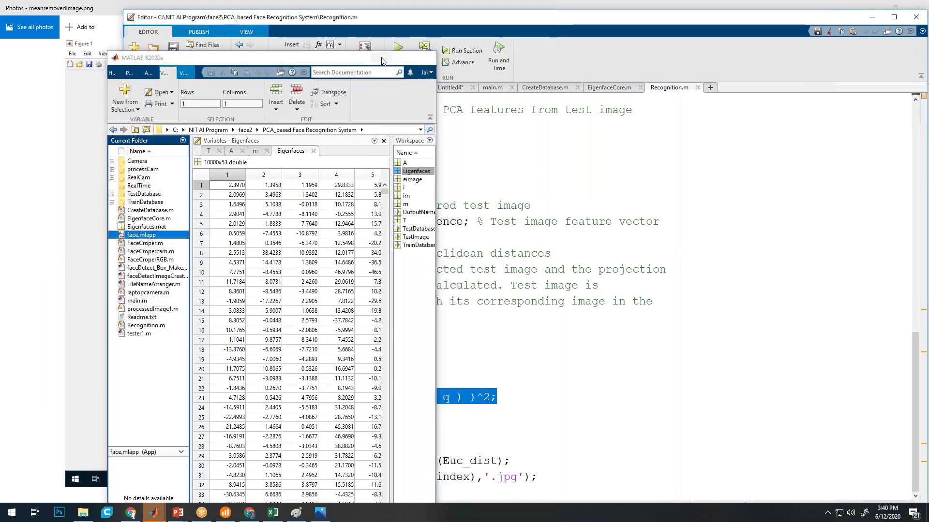
{"action": "left_click", "coordinate": [383, 60]}
{"action": "left_click_drag", "start_coordinate": [690, 16], "coordinate": [488, 1]}
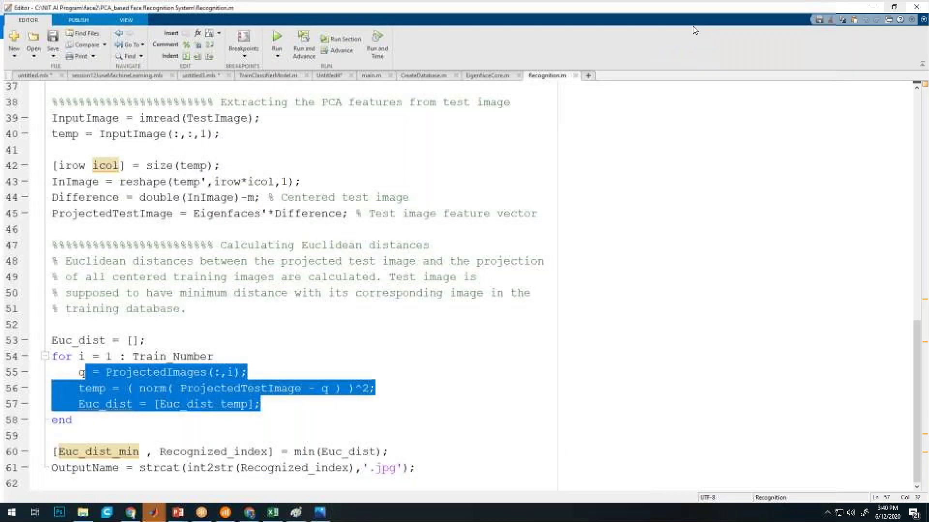
{"action": "left_click", "coordinate": [336, 75]}
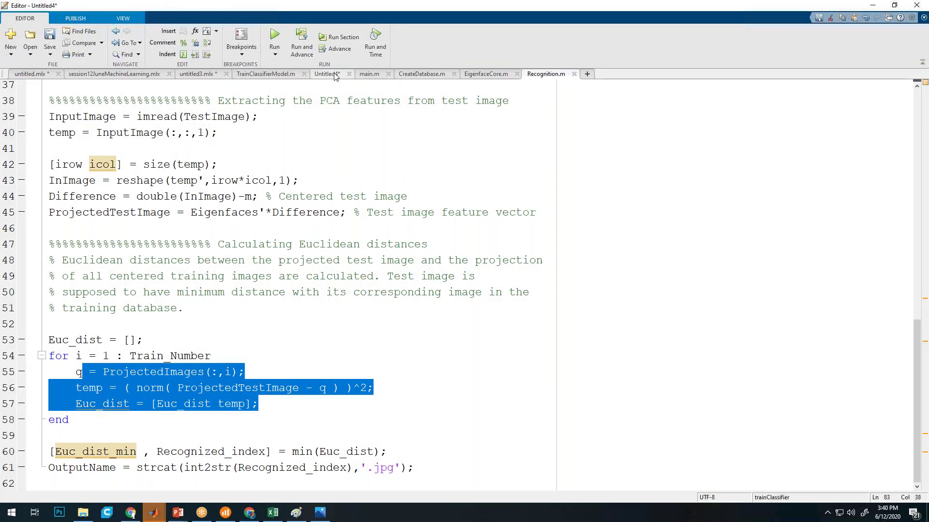
{"action": "left_click", "coordinate": [208, 74]}
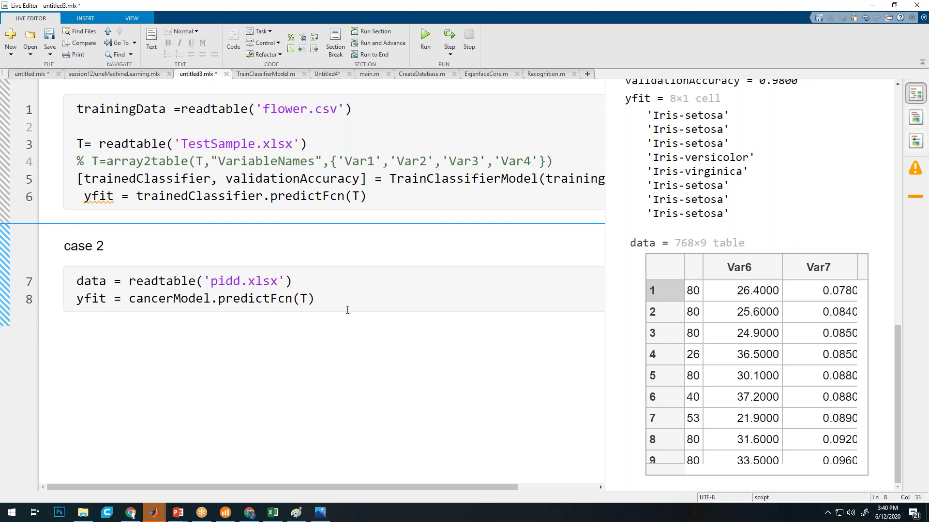
Try to copy the first row of the data table through Var8 into cell A1 of TestSample.xlsx in Excel, and undo the paste
{"action": "left_click_drag", "start_coordinate": [601, 368], "coordinate": [284, 339]}
{"action": "left_click_drag", "start_coordinate": [402, 291], "coordinate": [766, 304]}
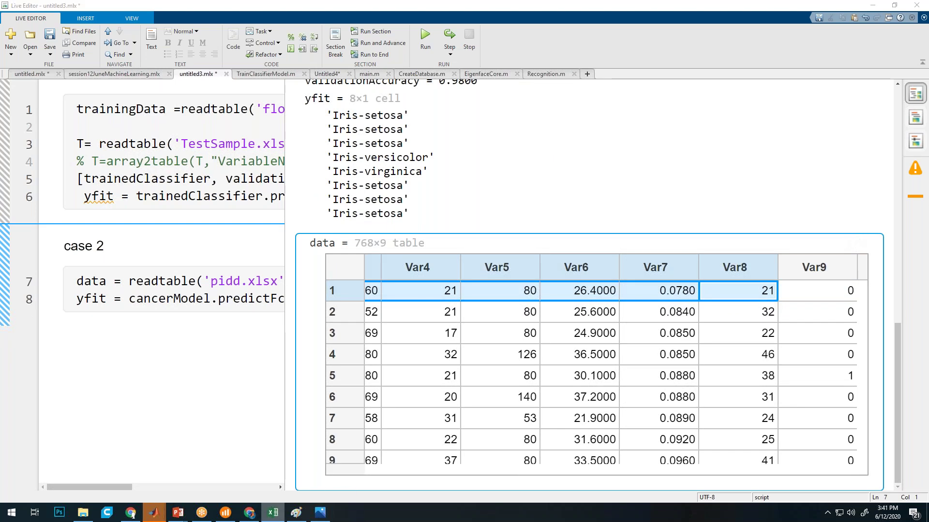
{"action": "left_click", "coordinate": [272, 513]}
{"action": "left_click", "coordinate": [365, 197]}
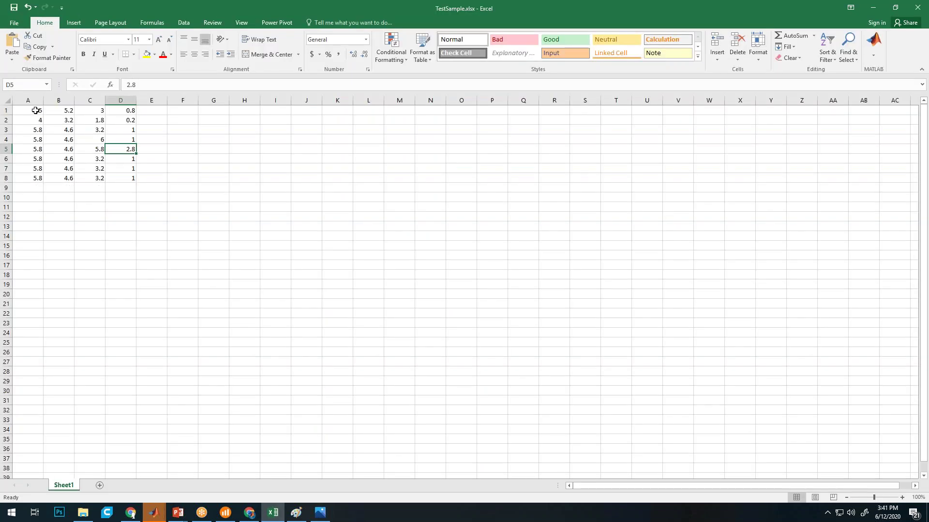
{"action": "mouse_move", "coordinate": [36, 111]}
{"action": "left_mouse_down"}
{"action": "mouse_move", "coordinate": [64, 110]}
{"action": "mouse_move", "coordinate": [38, 111]}
{"action": "left_mouse_up"}
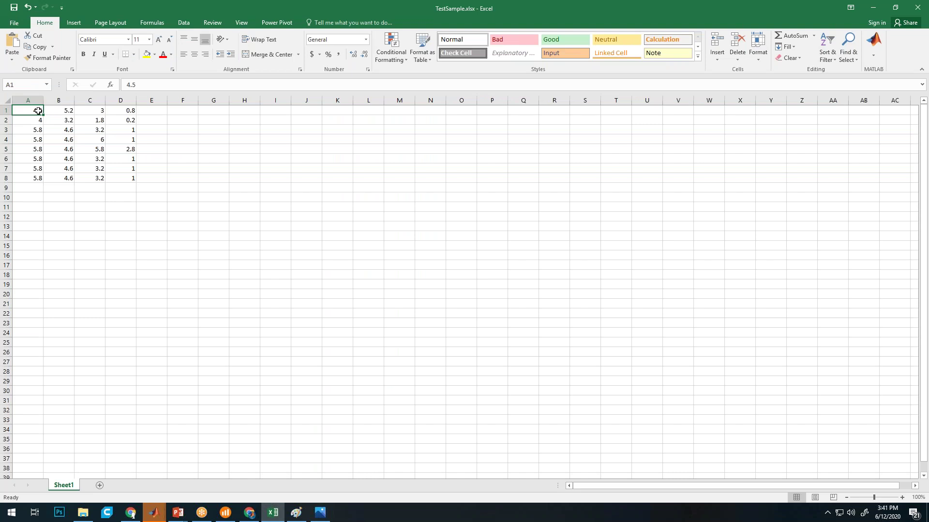
{"action": "key", "text": "ctrl+v"}
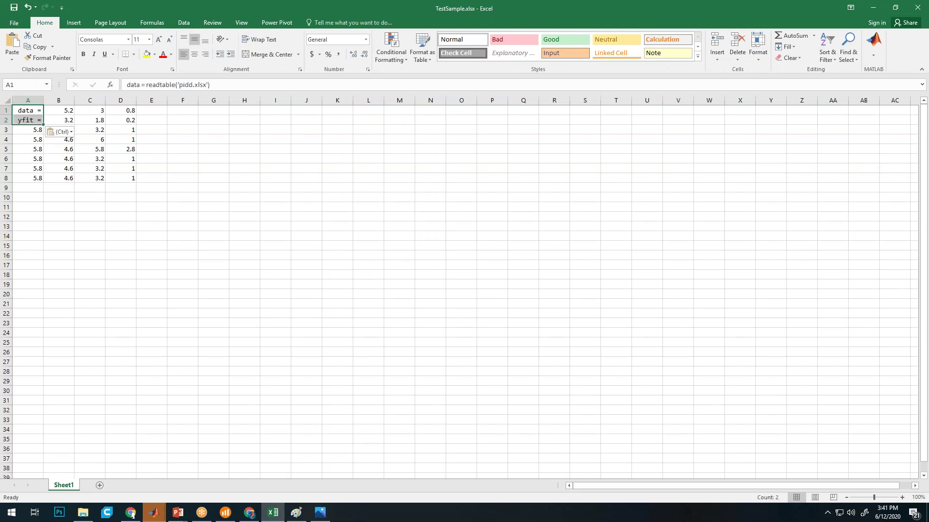
{"action": "key", "text": "ctrl+z"}
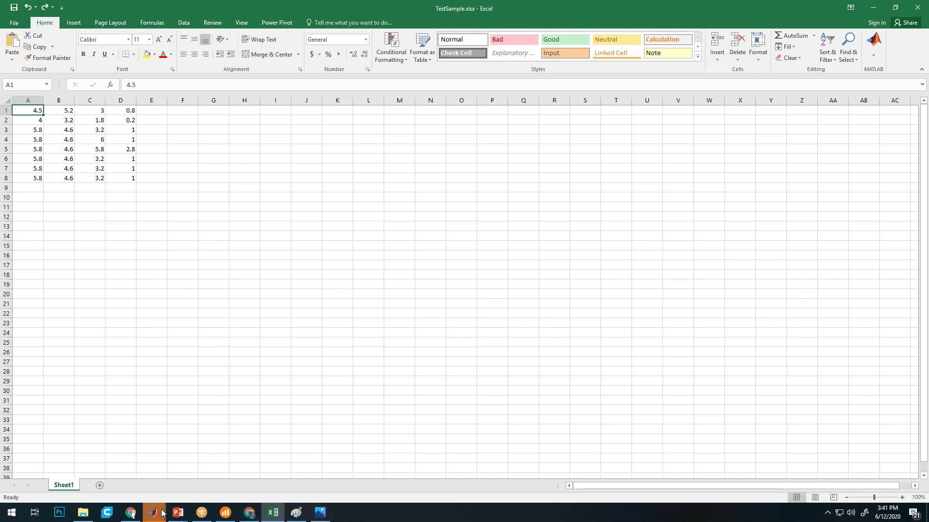
Switch back to the untitled3.mlx live script in MATLAB and widen its code pane
{"action": "mouse_move", "coordinate": [165, 513]}
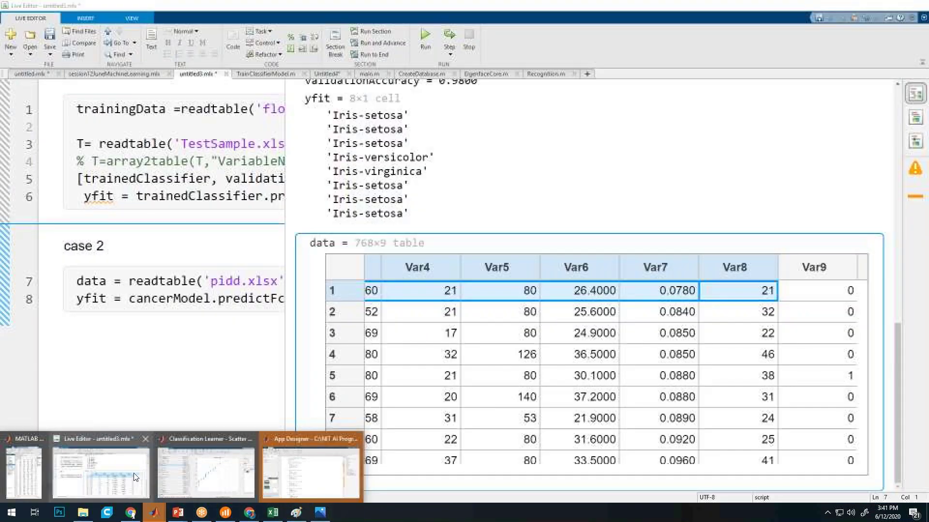
{"action": "left_click", "coordinate": [133, 473]}
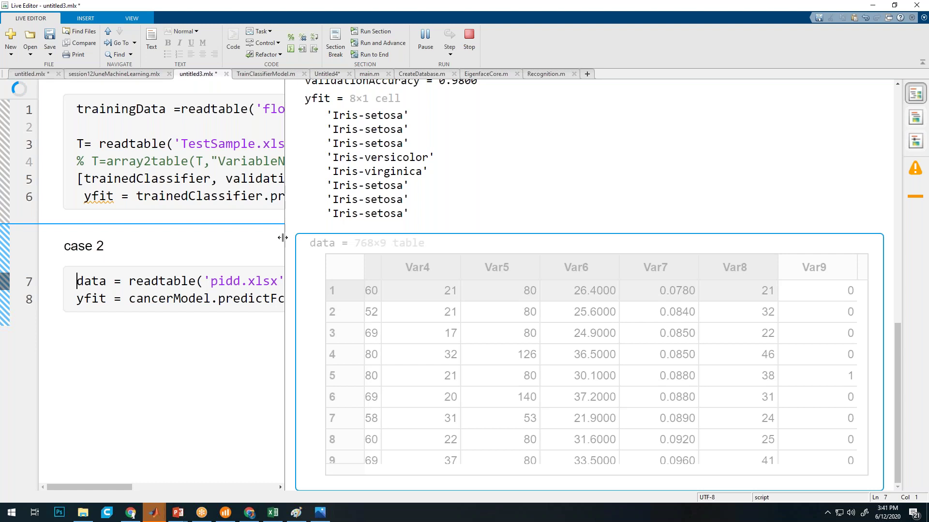
{"action": "left_click_drag", "start_coordinate": [285, 238], "coordinate": [517, 237]}
{"action": "left_click", "coordinate": [408, 296]}
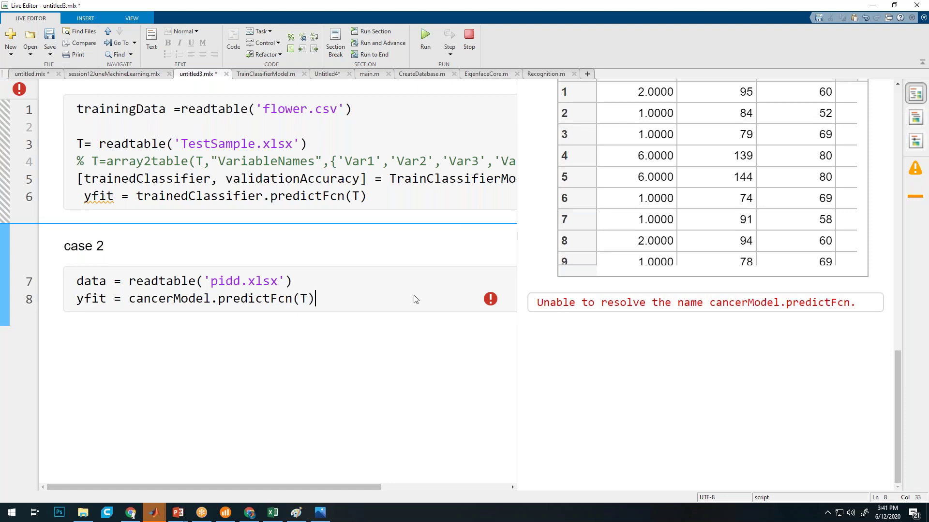
Reduce the live script's text size and run the case 2 section
{"action": "key", "text": "ctrl+minus"}
{"action": "key", "text": "ctrl+minus"}
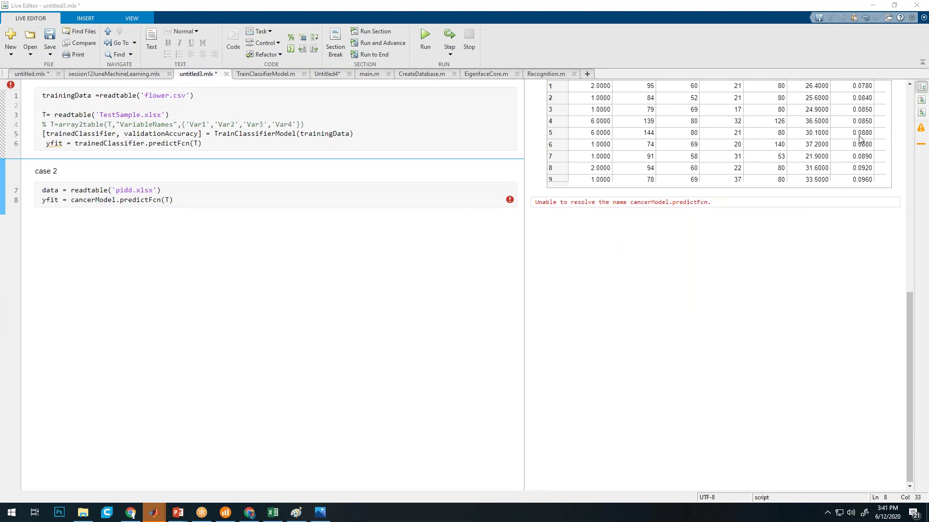
{"action": "left_click", "coordinate": [179, 189]}
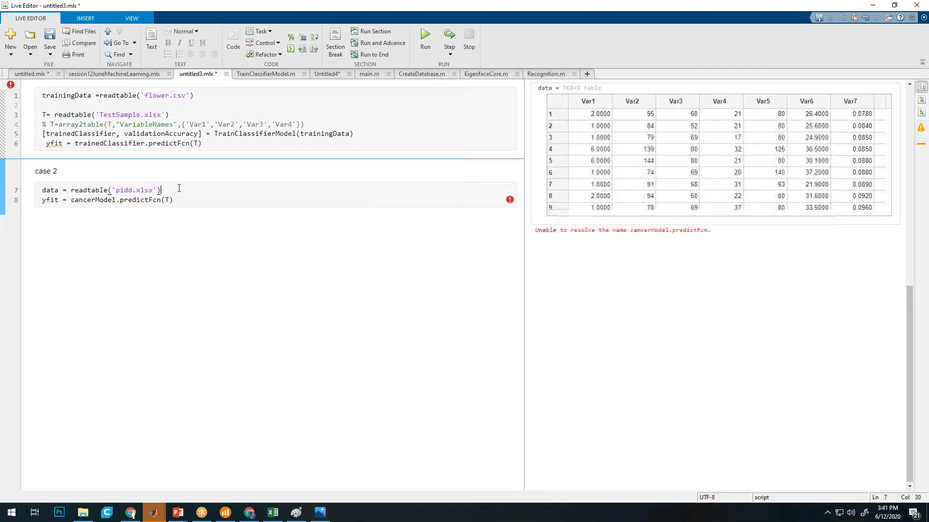
{"action": "left_click", "coordinate": [373, 31]}
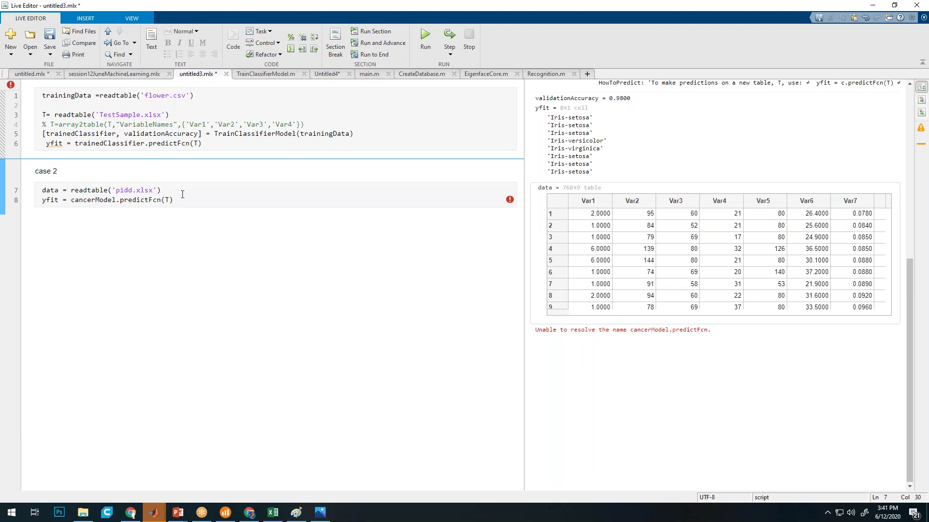
Insert the line load cancerModel.mat below the readtable call in case 2 and run the section
{"action": "key", "text": "Return"}
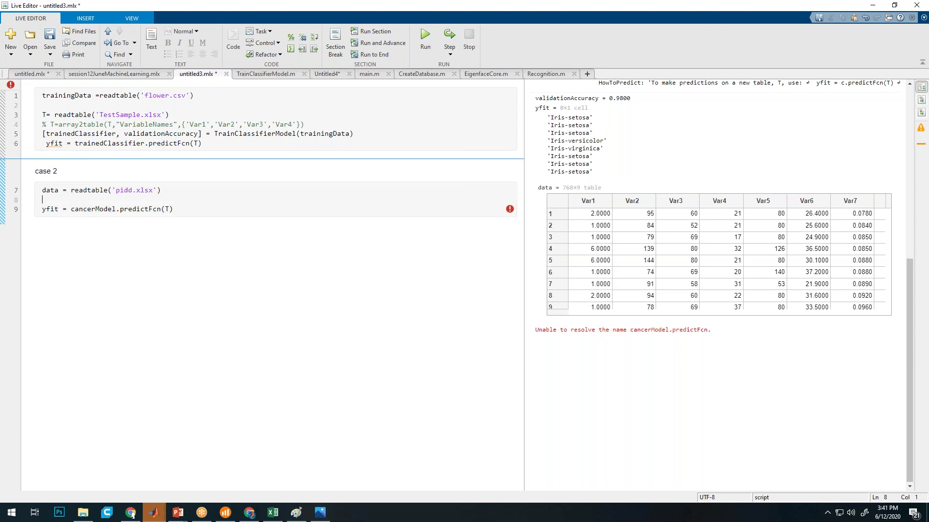
{"action": "key", "text": "ctrl+plus"}
{"action": "type", "text": "load "}
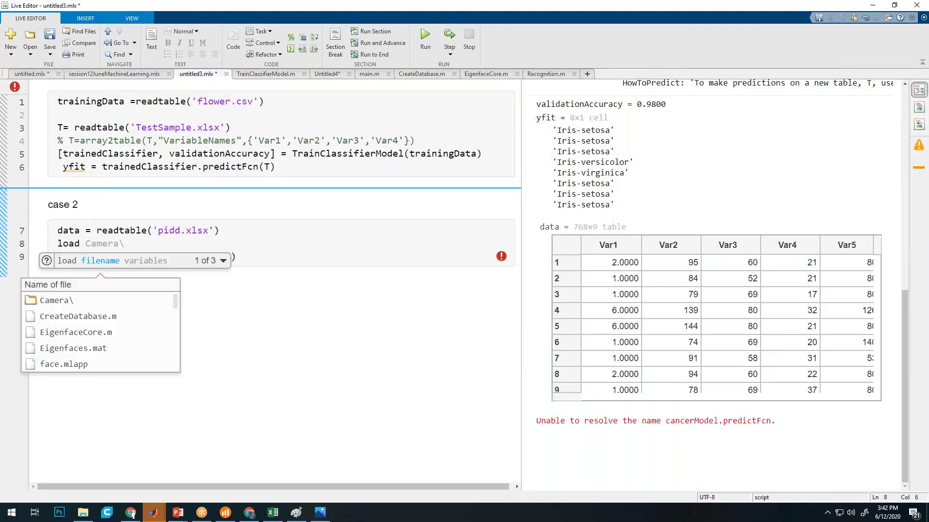
{"action": "type", "text": "ca"}
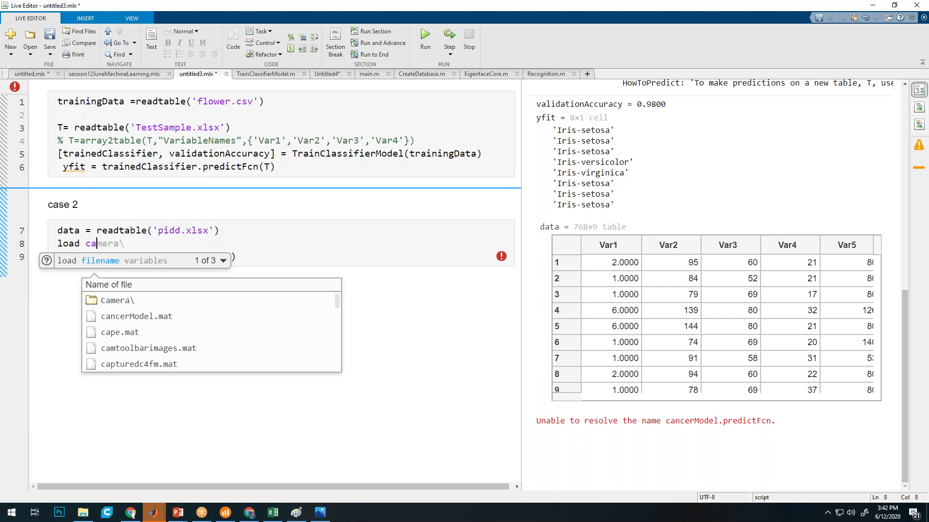
{"action": "key", "text": "Down"}
{"action": "key", "text": "Down"}
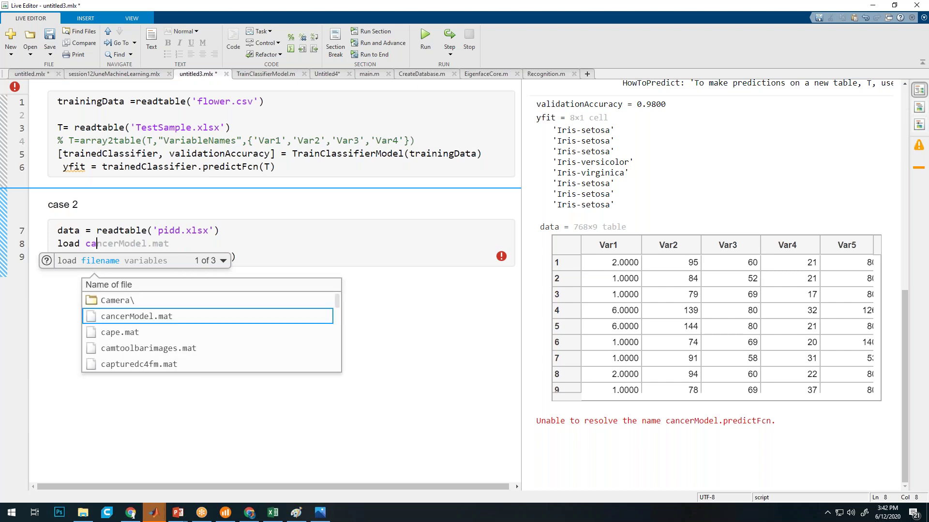
{"action": "key", "text": "Return"}
{"action": "left_click", "coordinate": [285, 229]}
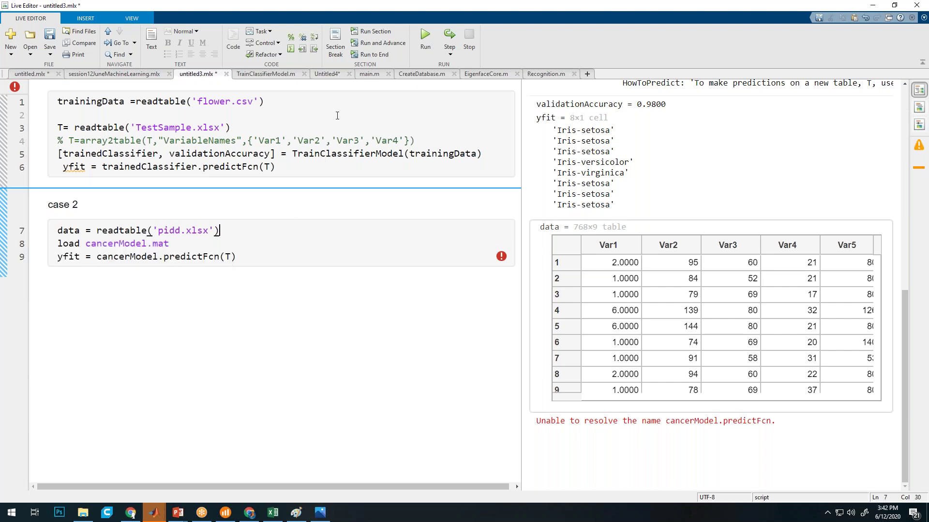
{"action": "left_click", "coordinate": [365, 32]}
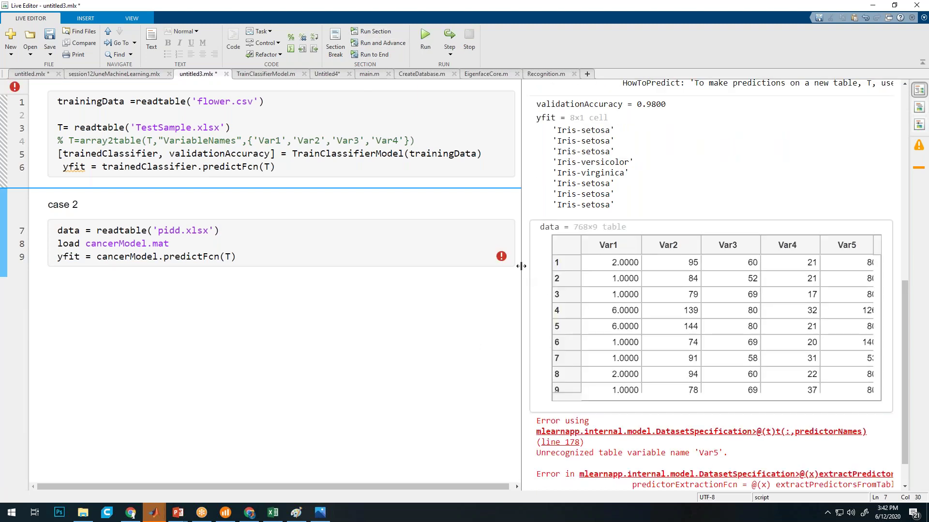
Widen the output pane and examine the data table and the error output of the case 2 section
{"action": "left_click_drag", "start_coordinate": [520, 265], "coordinate": [480, 265]}
{"action": "scroll", "coordinate": [587, 327], "scroll_direction": "down", "scroll_amount": 1}
{"action": "scroll", "coordinate": [586, 327], "scroll_direction": "down", "scroll_amount": 5}
{"action": "scroll", "coordinate": [626, 440], "scroll_direction": "down", "scroll_amount": 1}
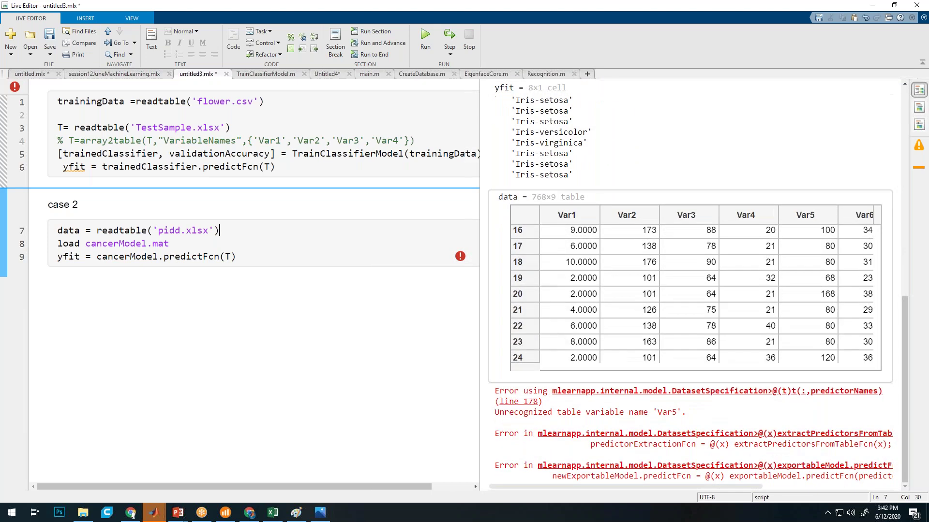
Switch from the live script to the main MATLAB window and maximize it
{"action": "left_click", "coordinate": [232, 258]}
{"action": "mouse_move", "coordinate": [150, 512]}
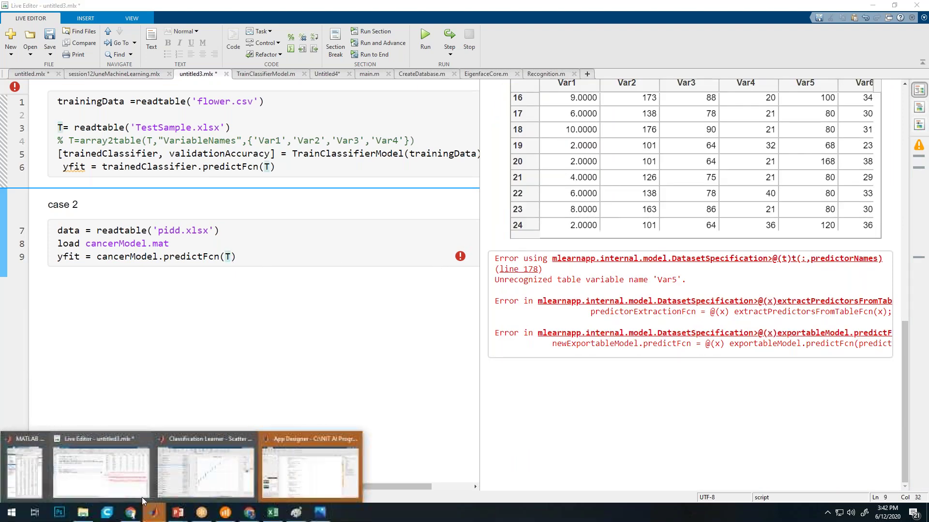
{"action": "left_click", "coordinate": [151, 514]}
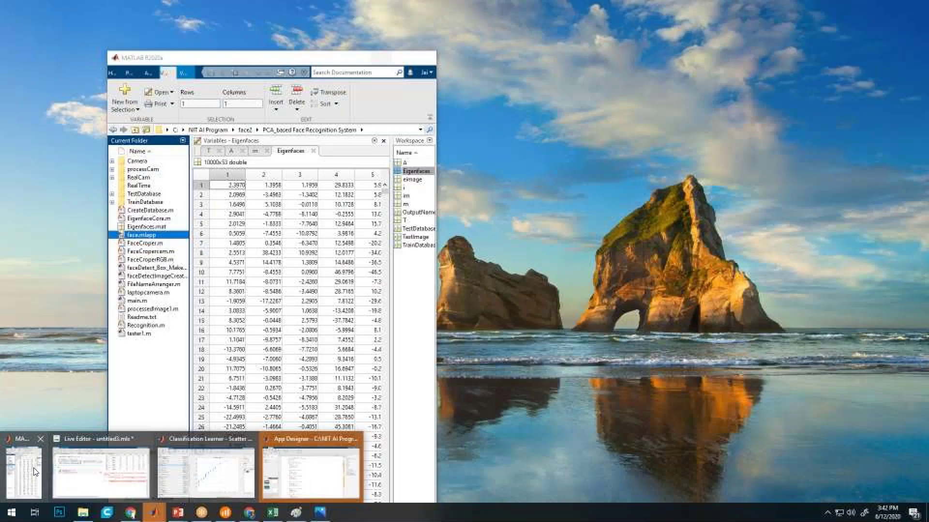
{"action": "left_click", "coordinate": [315, 464]}
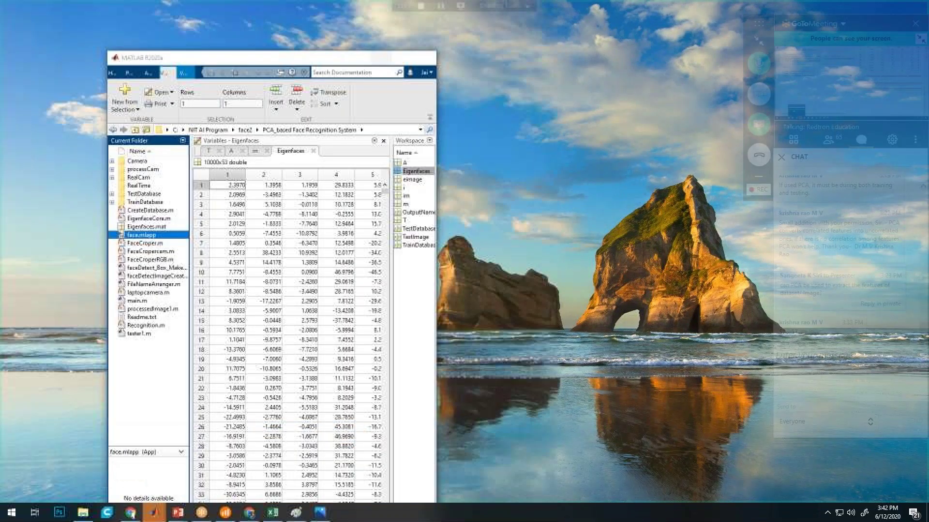
{"action": "double_click", "coordinate": [402, 59]}
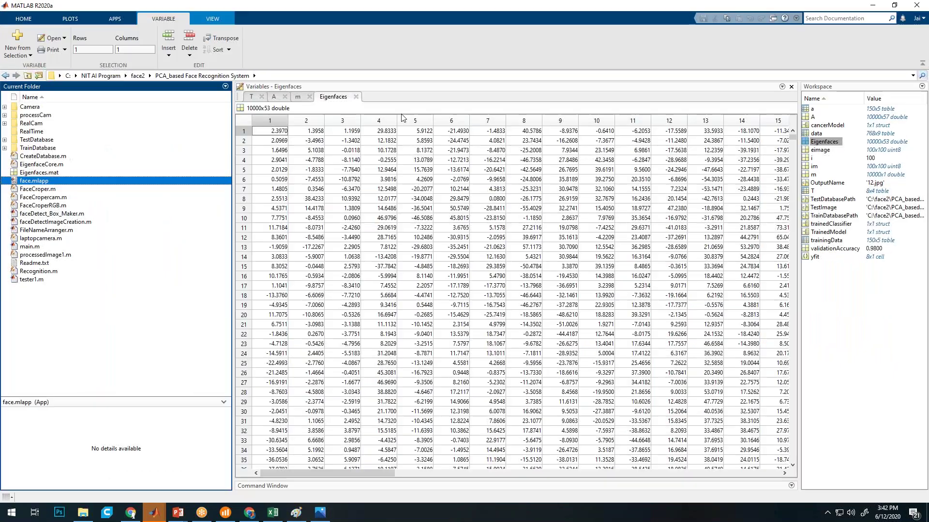
Close the open variables Eigenfaces, m, A and T in the Variables editor
{"action": "left_click", "coordinate": [358, 99]}
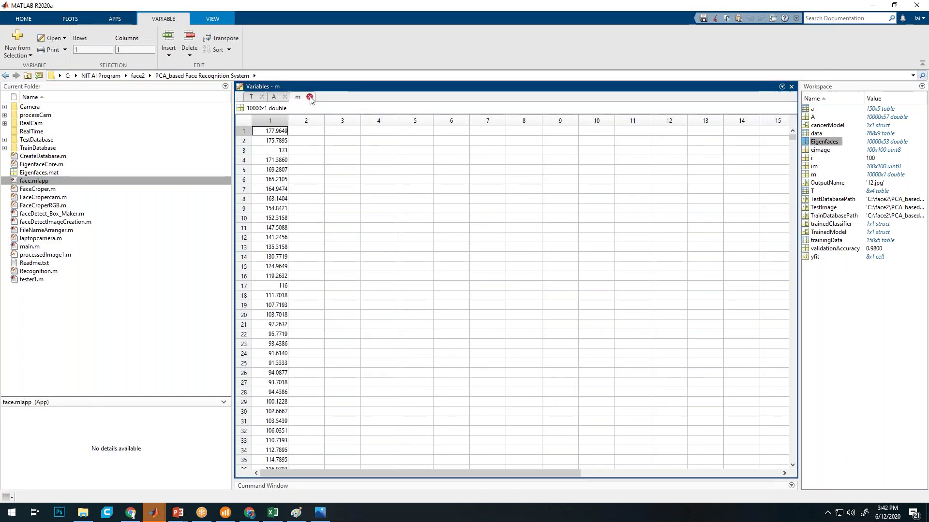
{"action": "left_click", "coordinate": [310, 97]}
{"action": "left_click", "coordinate": [261, 96]}
{"action": "left_click", "coordinate": [262, 97]}
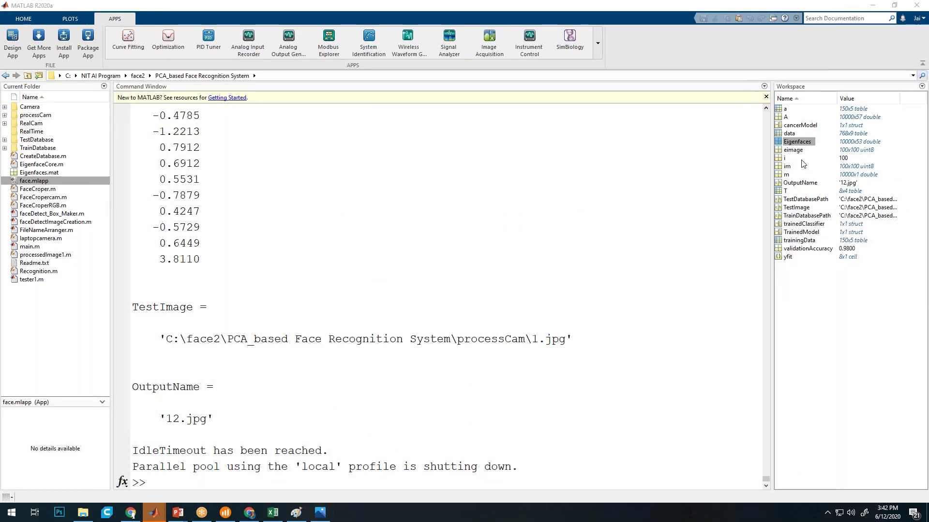
{"action": "left_click", "coordinate": [738, 209]}
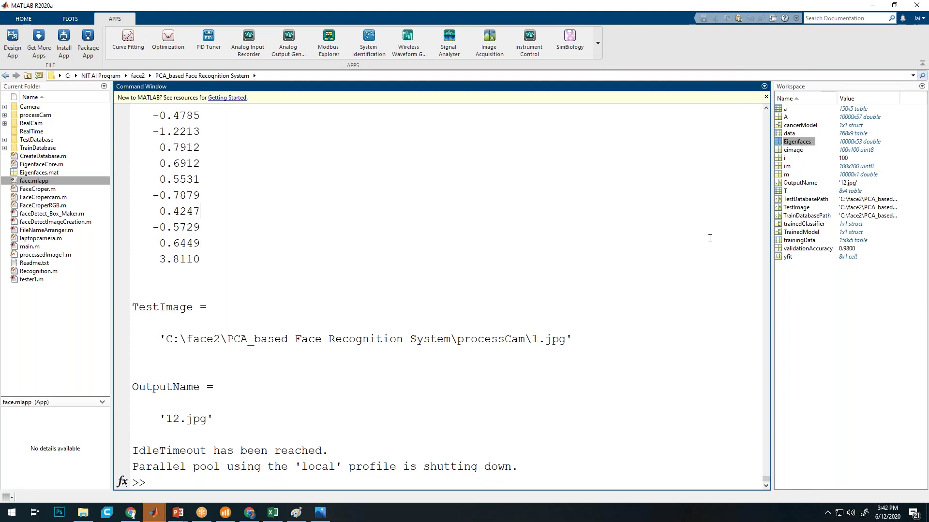
Open the data table from the main MATLAB window's workspace and select the Var1 to Var8 values of its first row for copying
{"action": "left_click", "coordinate": [154, 513]}
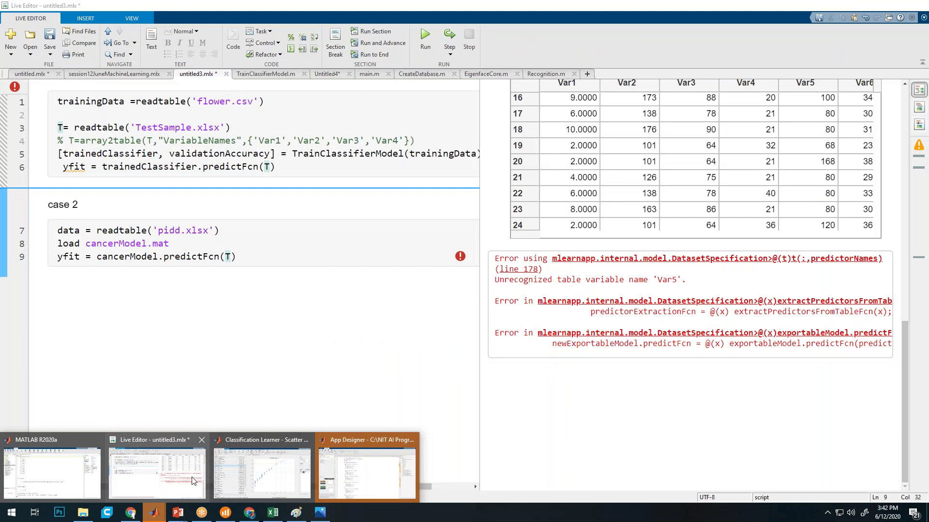
{"action": "left_click", "coordinate": [99, 470]}
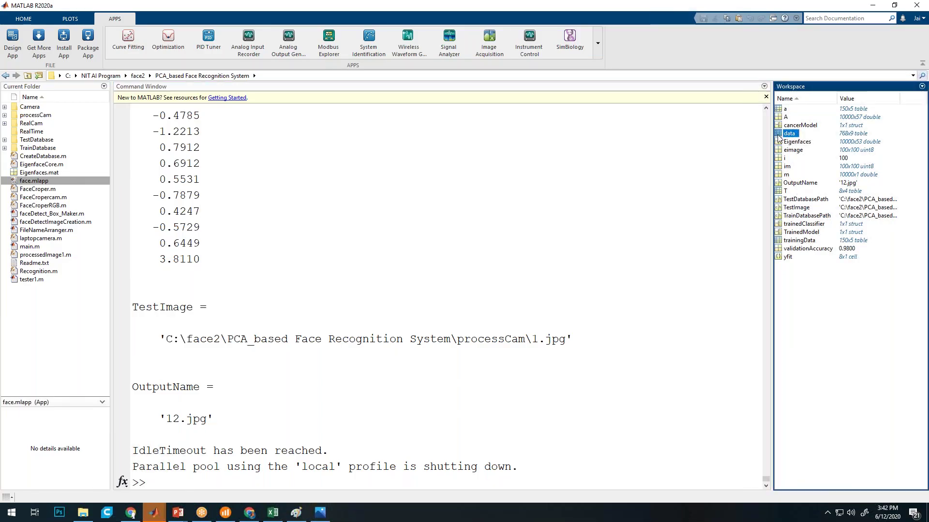
{"action": "double_click", "coordinate": [779, 135]}
{"action": "left_click_drag", "start_coordinate": [154, 138], "coordinate": [405, 137]}
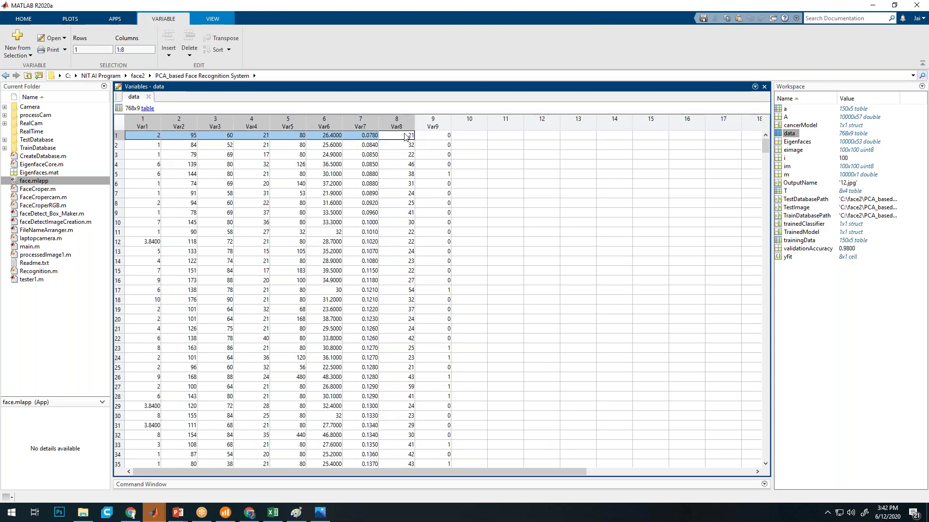
Switch to TestSample.xlsx in Excel and delete all of its sample values
{"action": "left_click", "coordinate": [273, 512]}
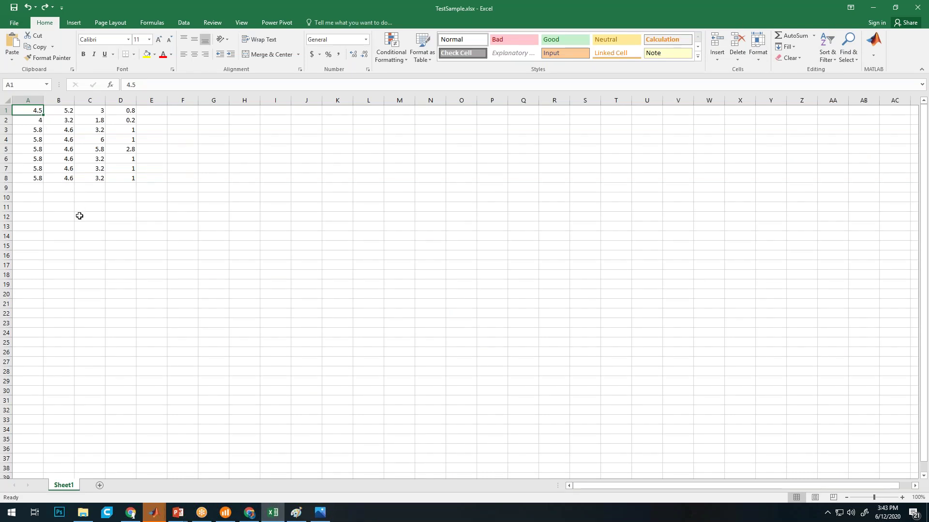
{"action": "key", "text": "ctrl+a"}
{"action": "key", "text": "Delete"}
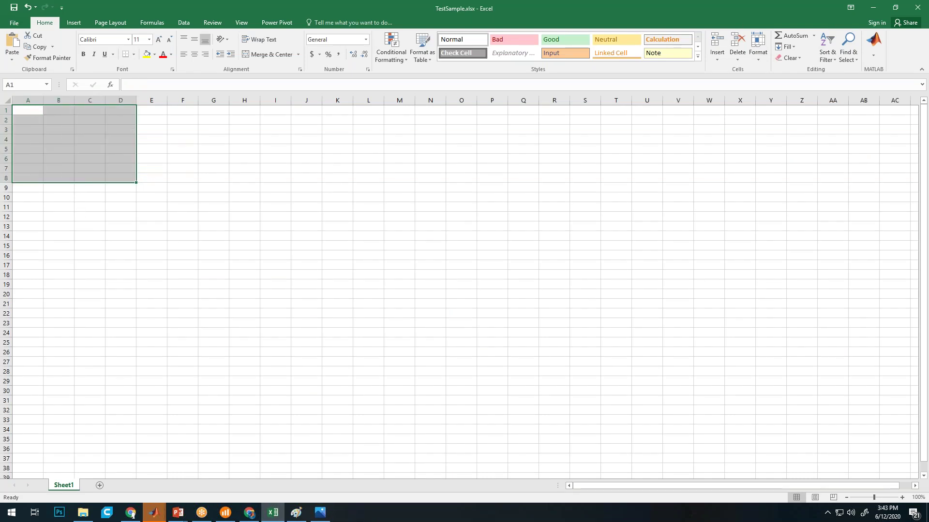
{"action": "left_click", "coordinate": [68, 158]}
Paste the row 2, 95, 60, 21, 80, 26.4, 0.078, 21 starting at cell A1 and repeat it down to row 10
{"action": "left_click", "coordinate": [31, 110]}
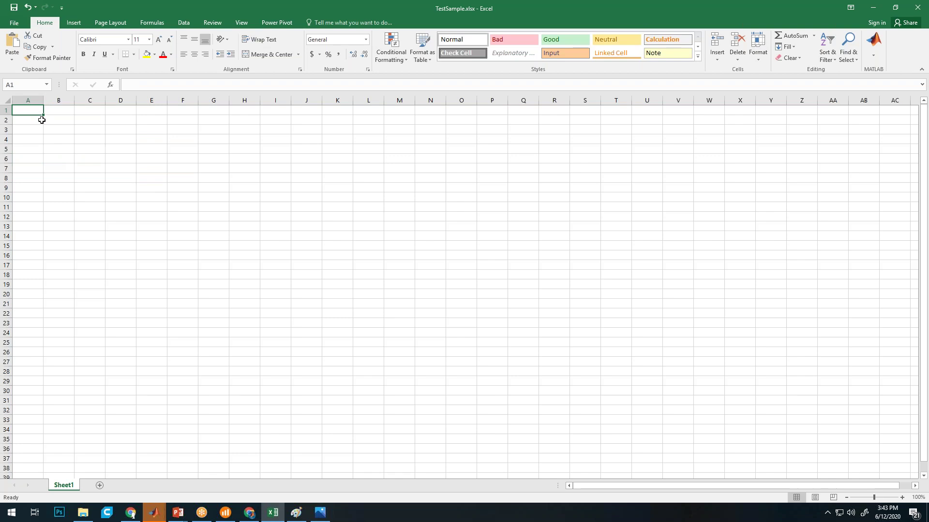
{"action": "type", "text": "2\t95\t60\t21\t80\t26.4\t0.078\t21"}
{"action": "left_click", "coordinate": [174, 156]}
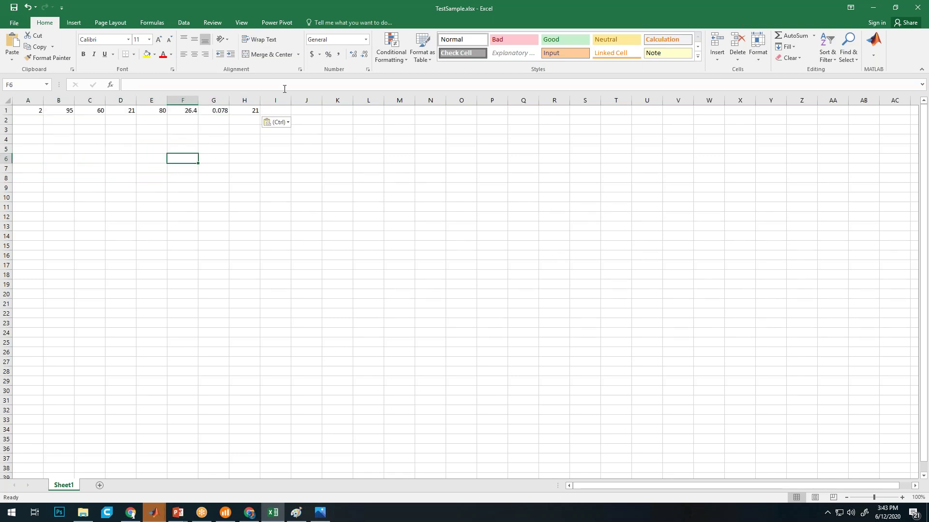
{"action": "left_click_drag", "start_coordinate": [21, 111], "coordinate": [246, 196]}
{"action": "left_click", "coordinate": [97, 187]}
In the second row, set B2 to 80, C2 to 50, D2 to 25, E2 to 70 and G2 to .068
{"action": "left_click", "coordinate": [63, 129]}
{"action": "left_click", "coordinate": [66, 121]}
{"action": "type", "text": "80"}
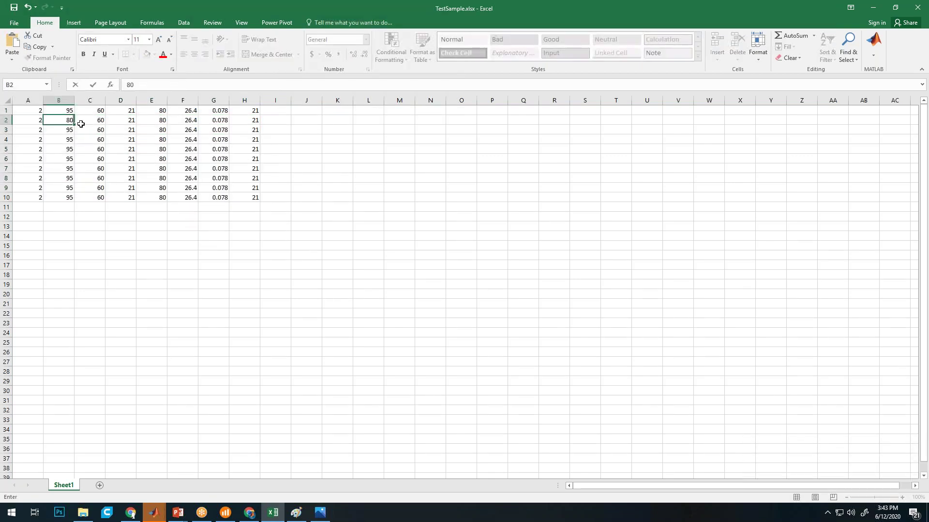
{"action": "left_click", "coordinate": [81, 124]}
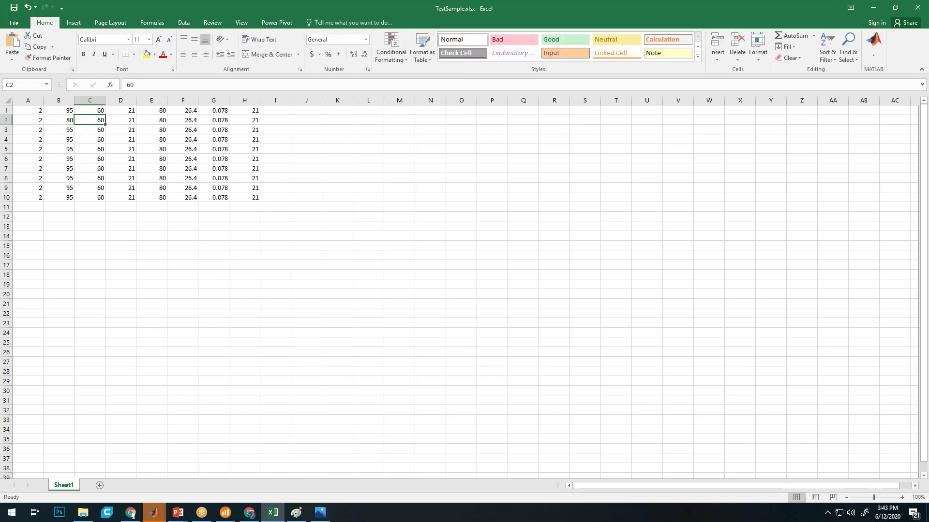
{"action": "type", "text": "50"}
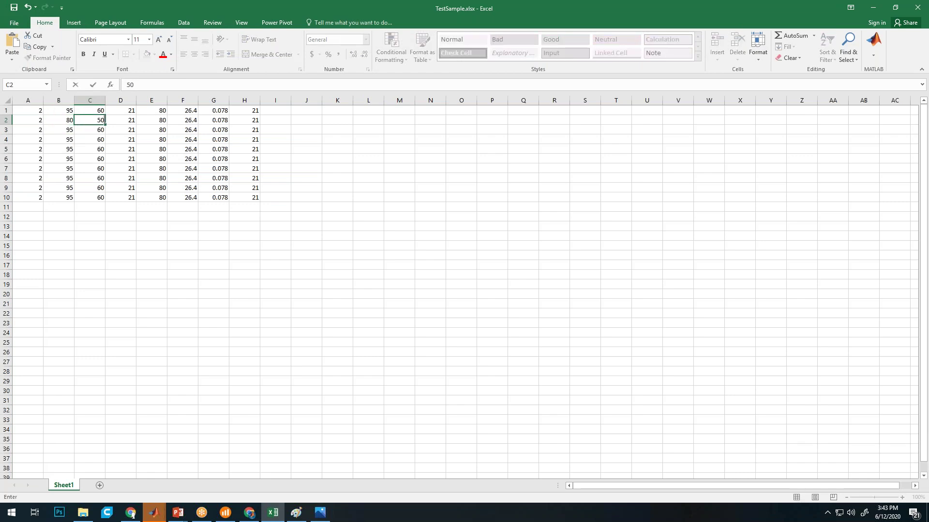
{"action": "left_click", "coordinate": [131, 124]}
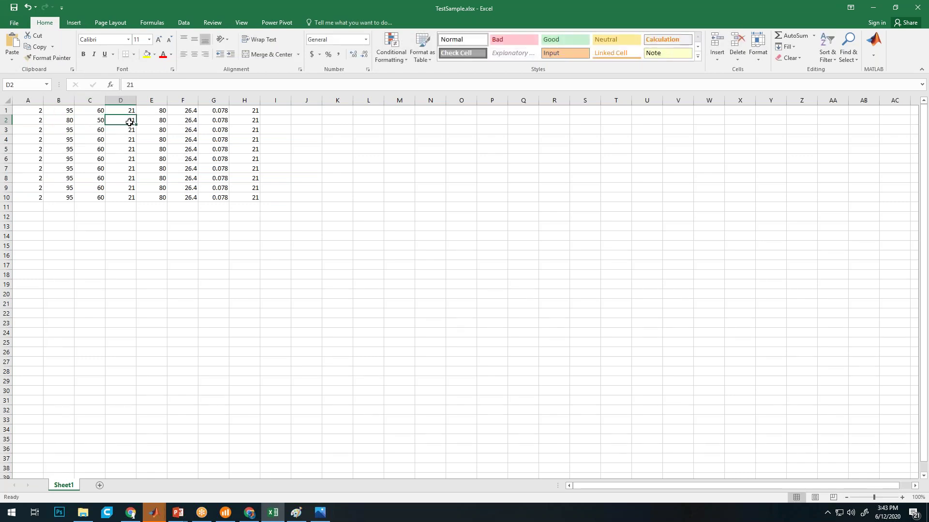
{"action": "type", "text": "25"}
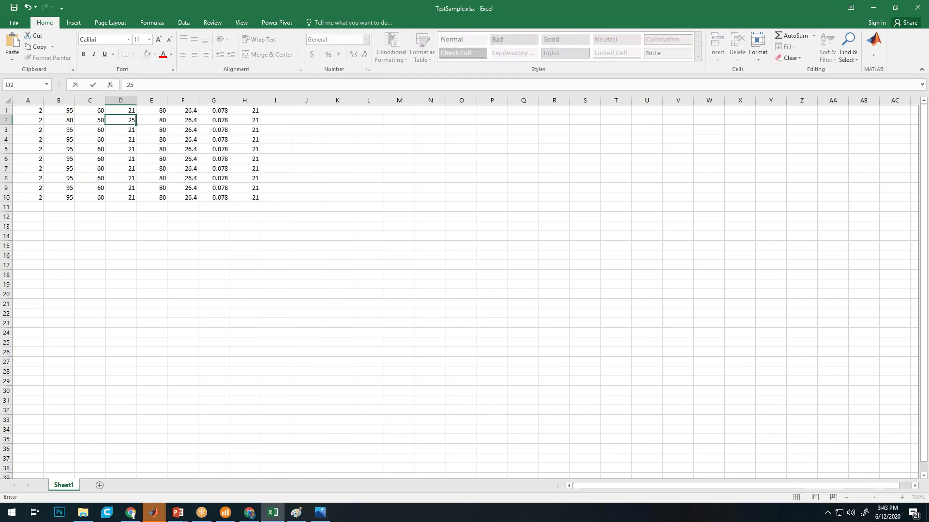
{"action": "left_click", "coordinate": [162, 120]}
{"action": "type", "text": "7"}
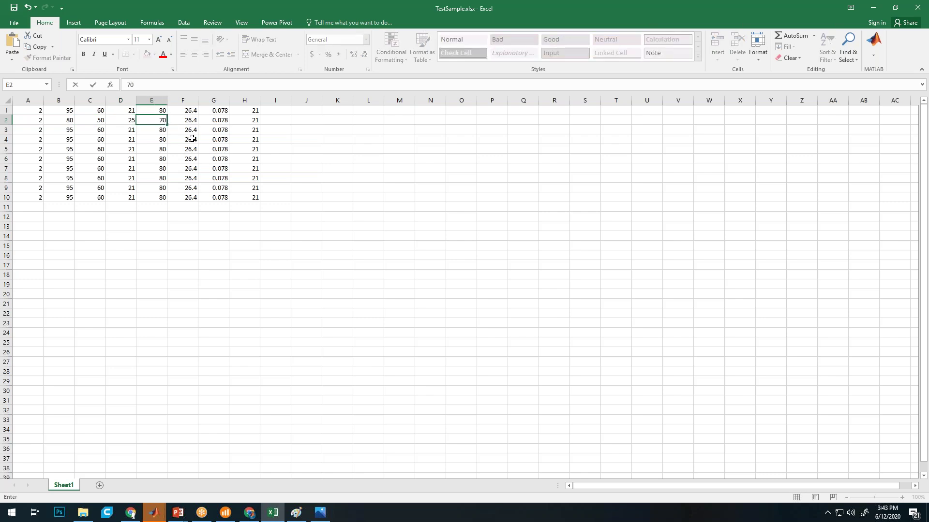
{"action": "left_click", "coordinate": [217, 120]}
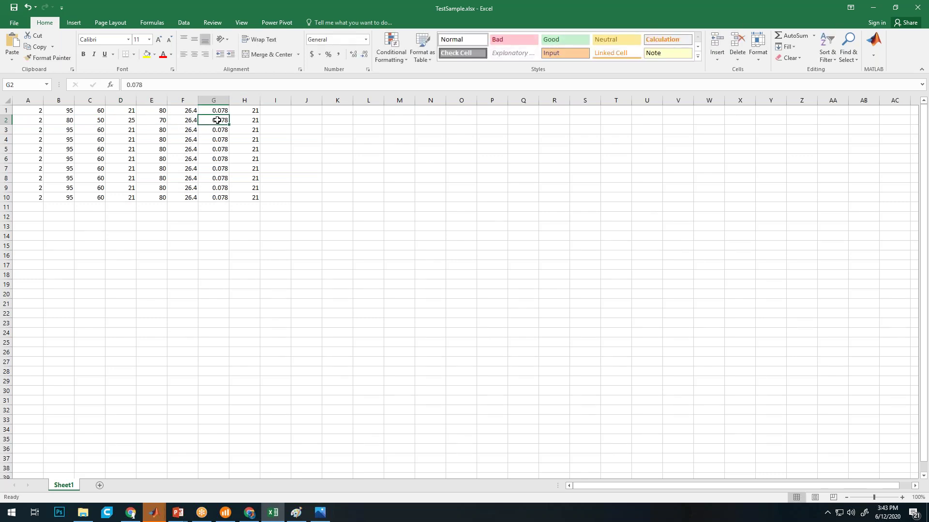
{"action": "type", "text": "."}
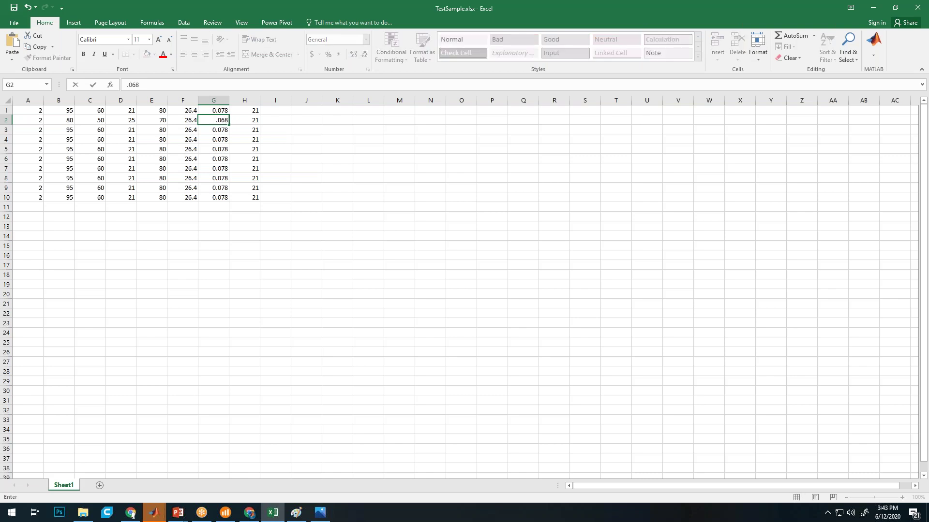
{"action": "left_click", "coordinate": [358, 206]}
Delete the duplicated values in rows 3 to 10, columns A to H
{"action": "left_click_drag", "start_coordinate": [257, 197], "coordinate": [19, 129]}
{"action": "left_click", "coordinate": [387, 197]}
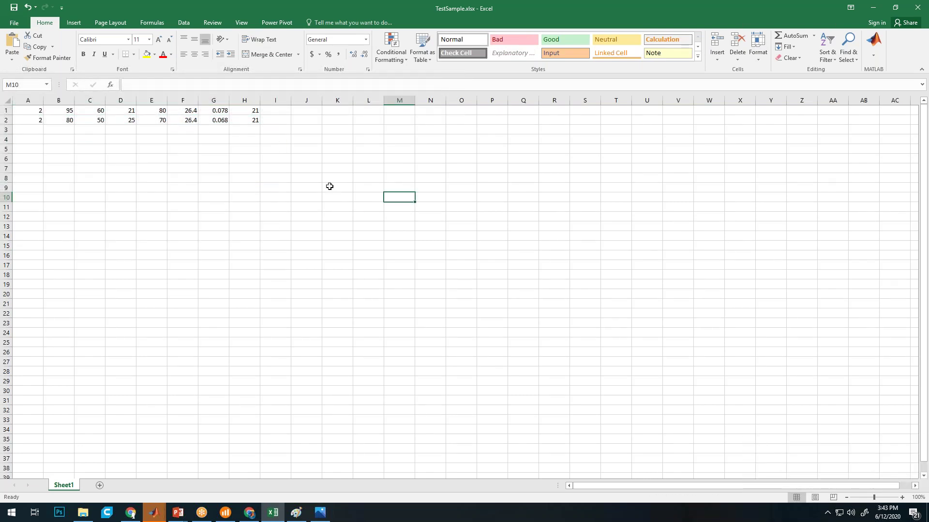
Switch back to the untitled3.mlx live script and move its window so the first columns of the spreadsheet stay visible beside it
{"action": "left_click", "coordinate": [163, 513]}
{"action": "mouse_move", "coordinate": [246, 469]}
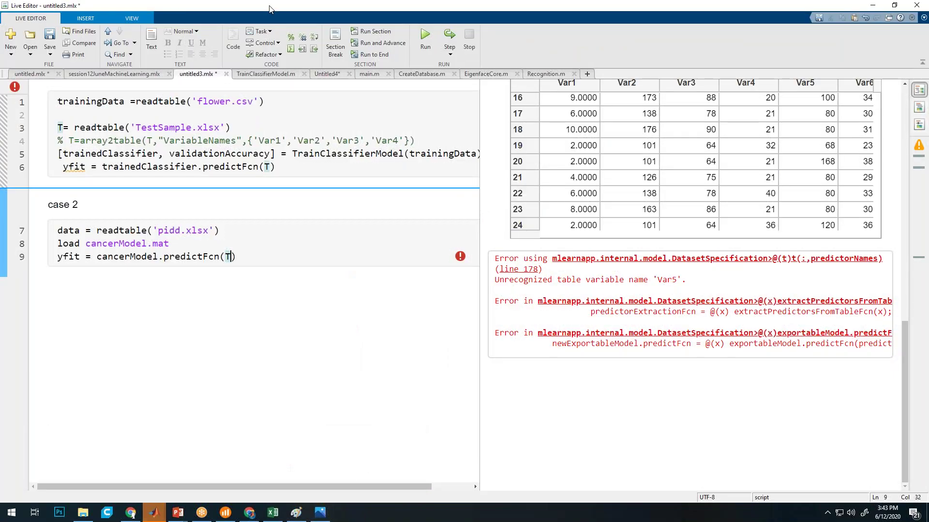
{"action": "left_click", "coordinate": [157, 471]}
{"action": "left_click_drag", "start_coordinate": [300, 7], "coordinate": [469, 78]}
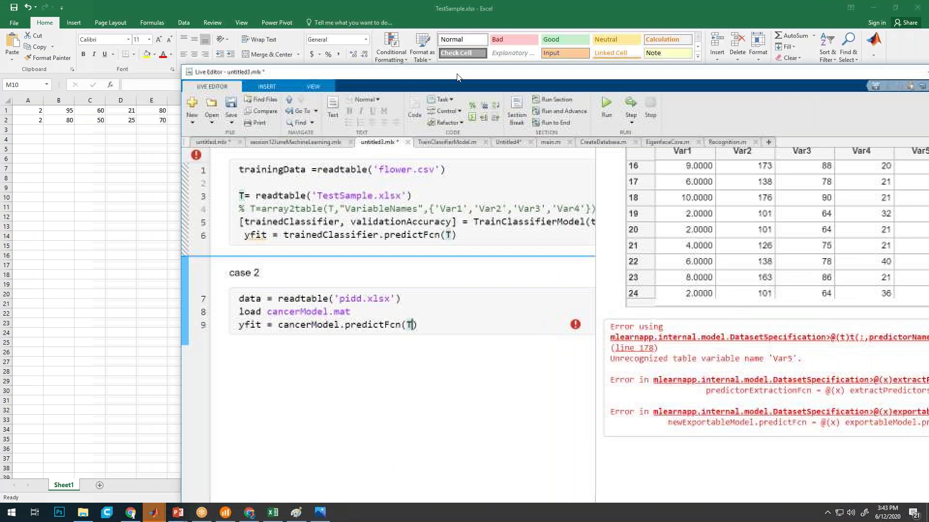
Copy the line T= readtable('TestSample.xlsx') from the first section and insert it below load cancerModel.mat in case 2
{"action": "left_click", "coordinate": [364, 311]}
{"action": "left_click_drag", "start_coordinate": [415, 196], "coordinate": [229, 199]}
{"action": "key", "text": "ctrl+c"}
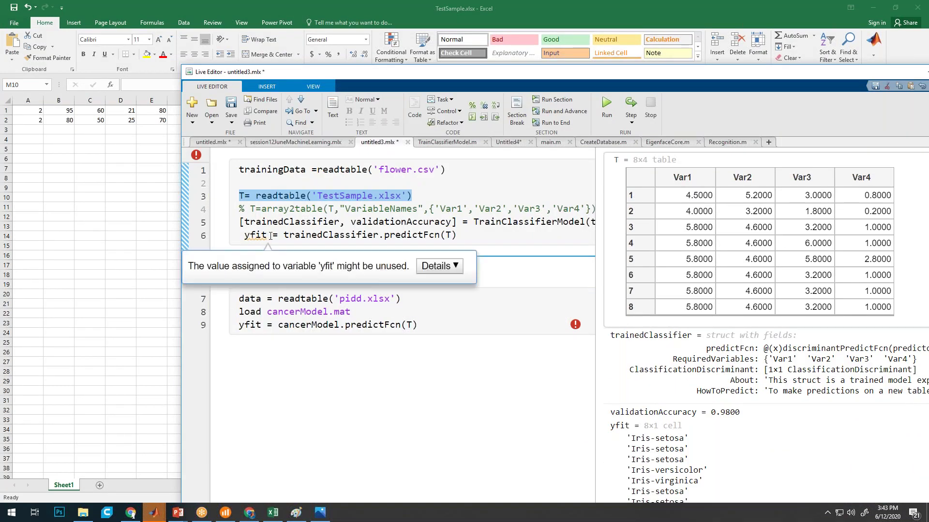
{"action": "left_click", "coordinate": [360, 314]}
{"action": "key", "text": "Return"}
{"action": "key", "text": "ctrl+v"}
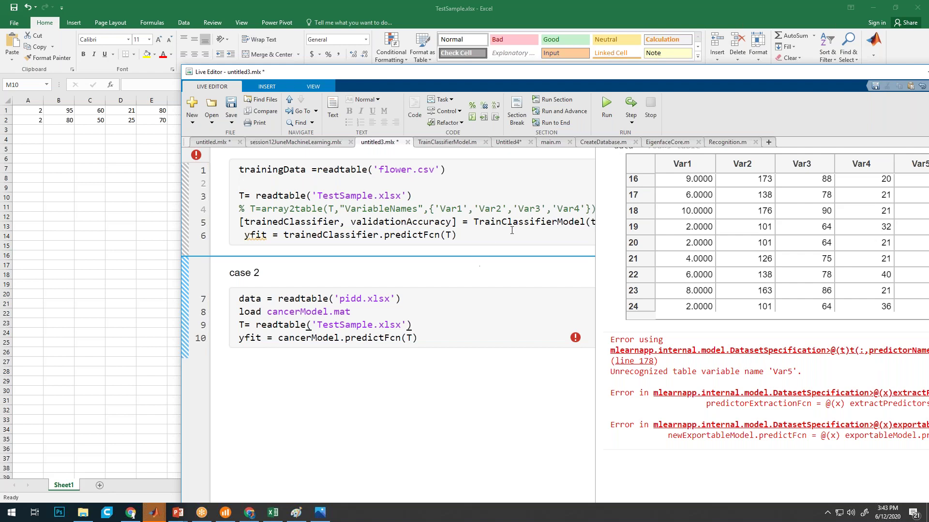
Run the case 2 section, widen the output pane and examine the T table and the yfit predictions
{"action": "left_click", "coordinate": [556, 100]}
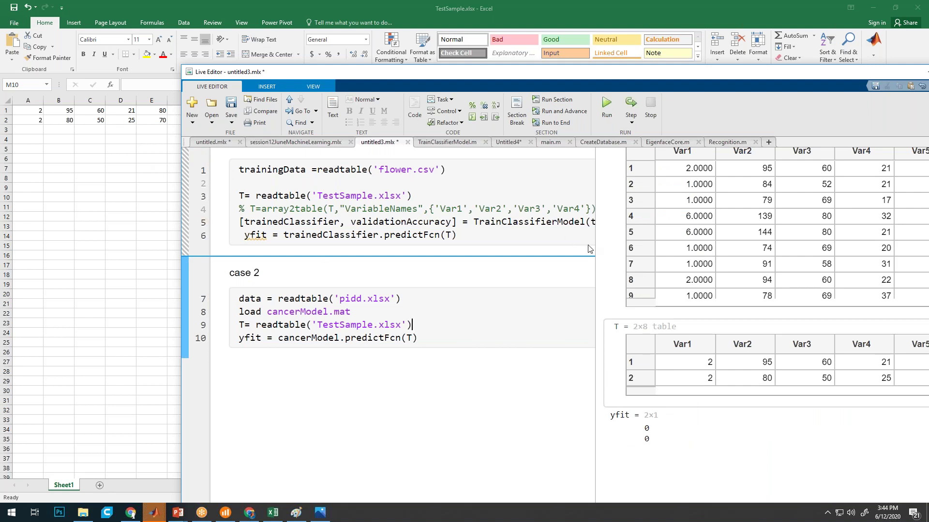
{"action": "left_click_drag", "start_coordinate": [594, 247], "coordinate": [558, 247]}
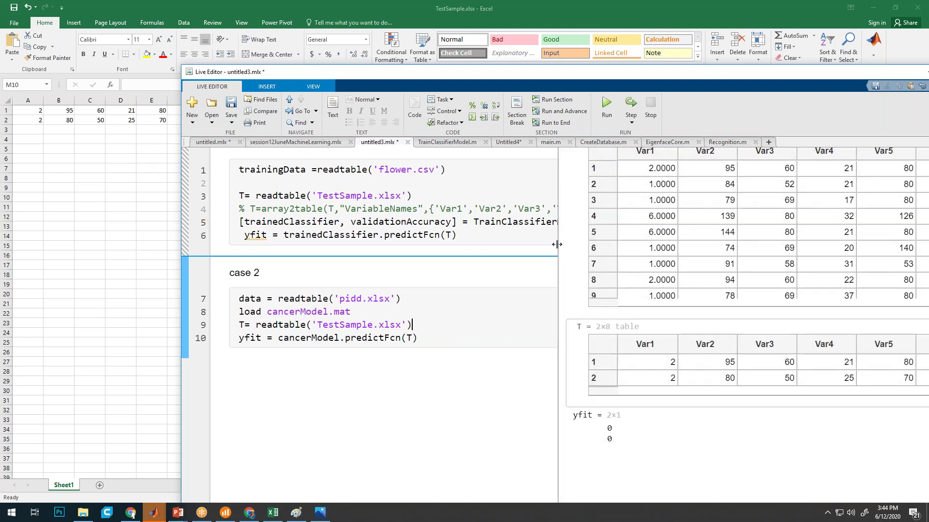
{"action": "left_click_drag", "start_coordinate": [732, 391], "coordinate": [604, 382]}
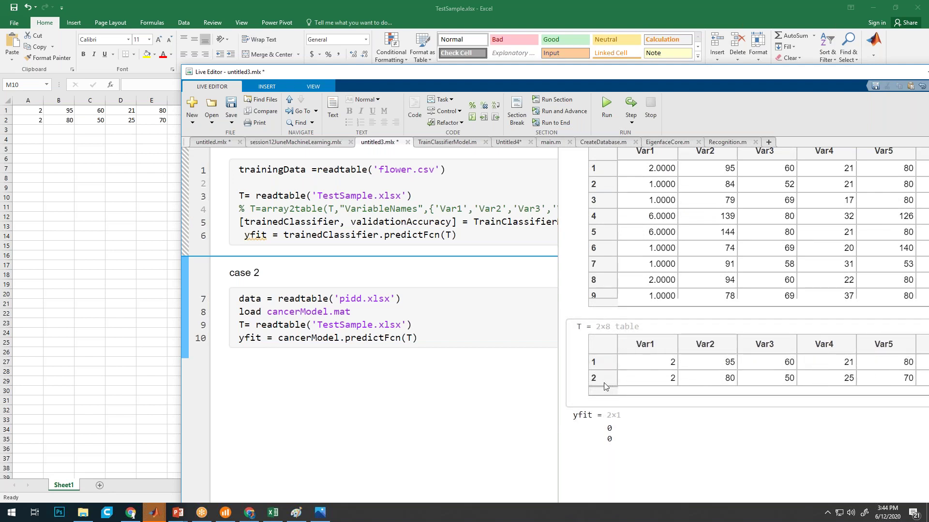
{"action": "left_click", "coordinate": [469, 336]}
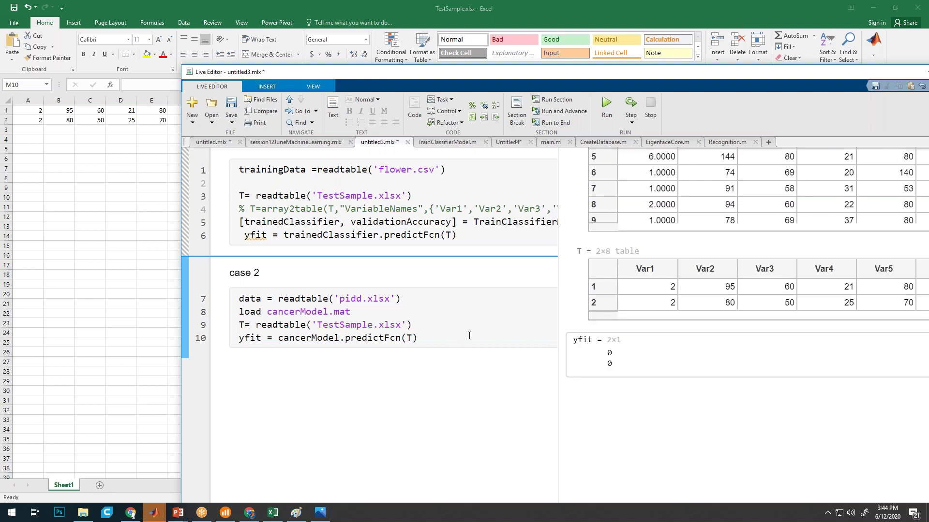